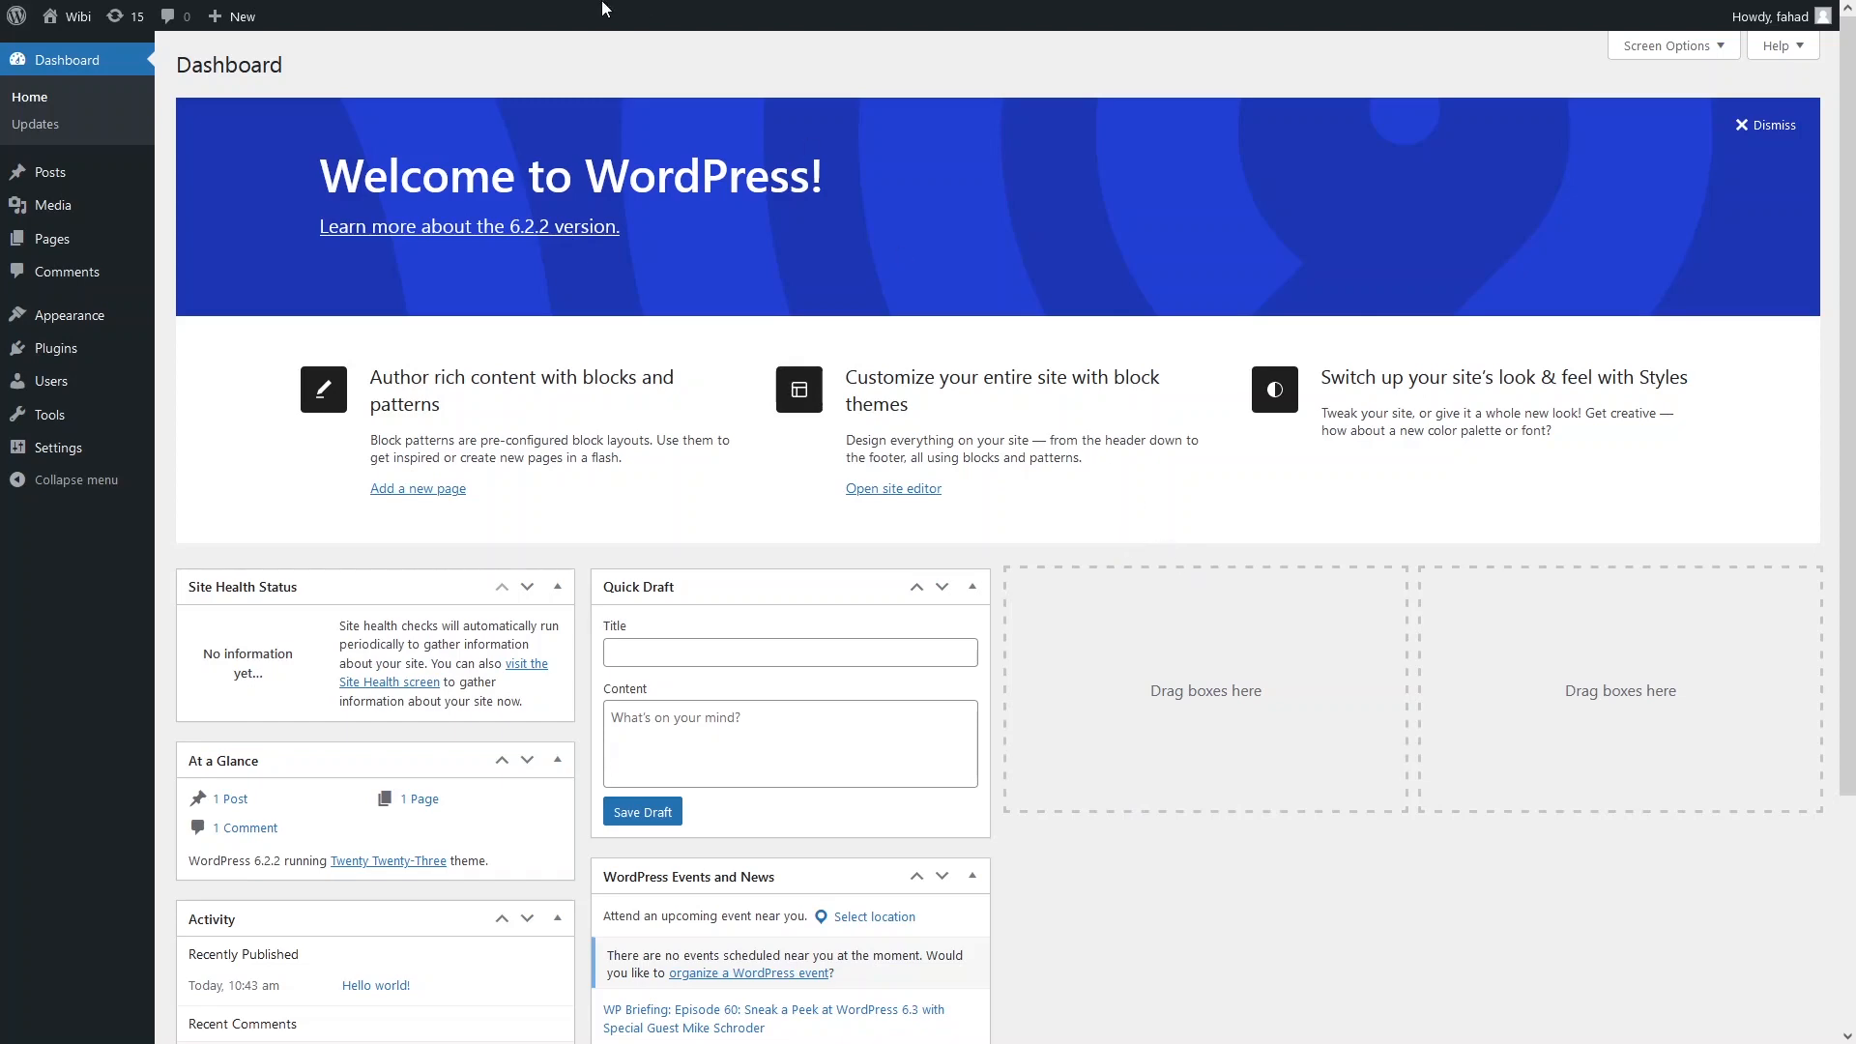
Look through the Hostinger, Bluehost, GoDaddy and Pantheon websites as options for hosting.
mouse_move(407, 1)
left_click(541, 9)
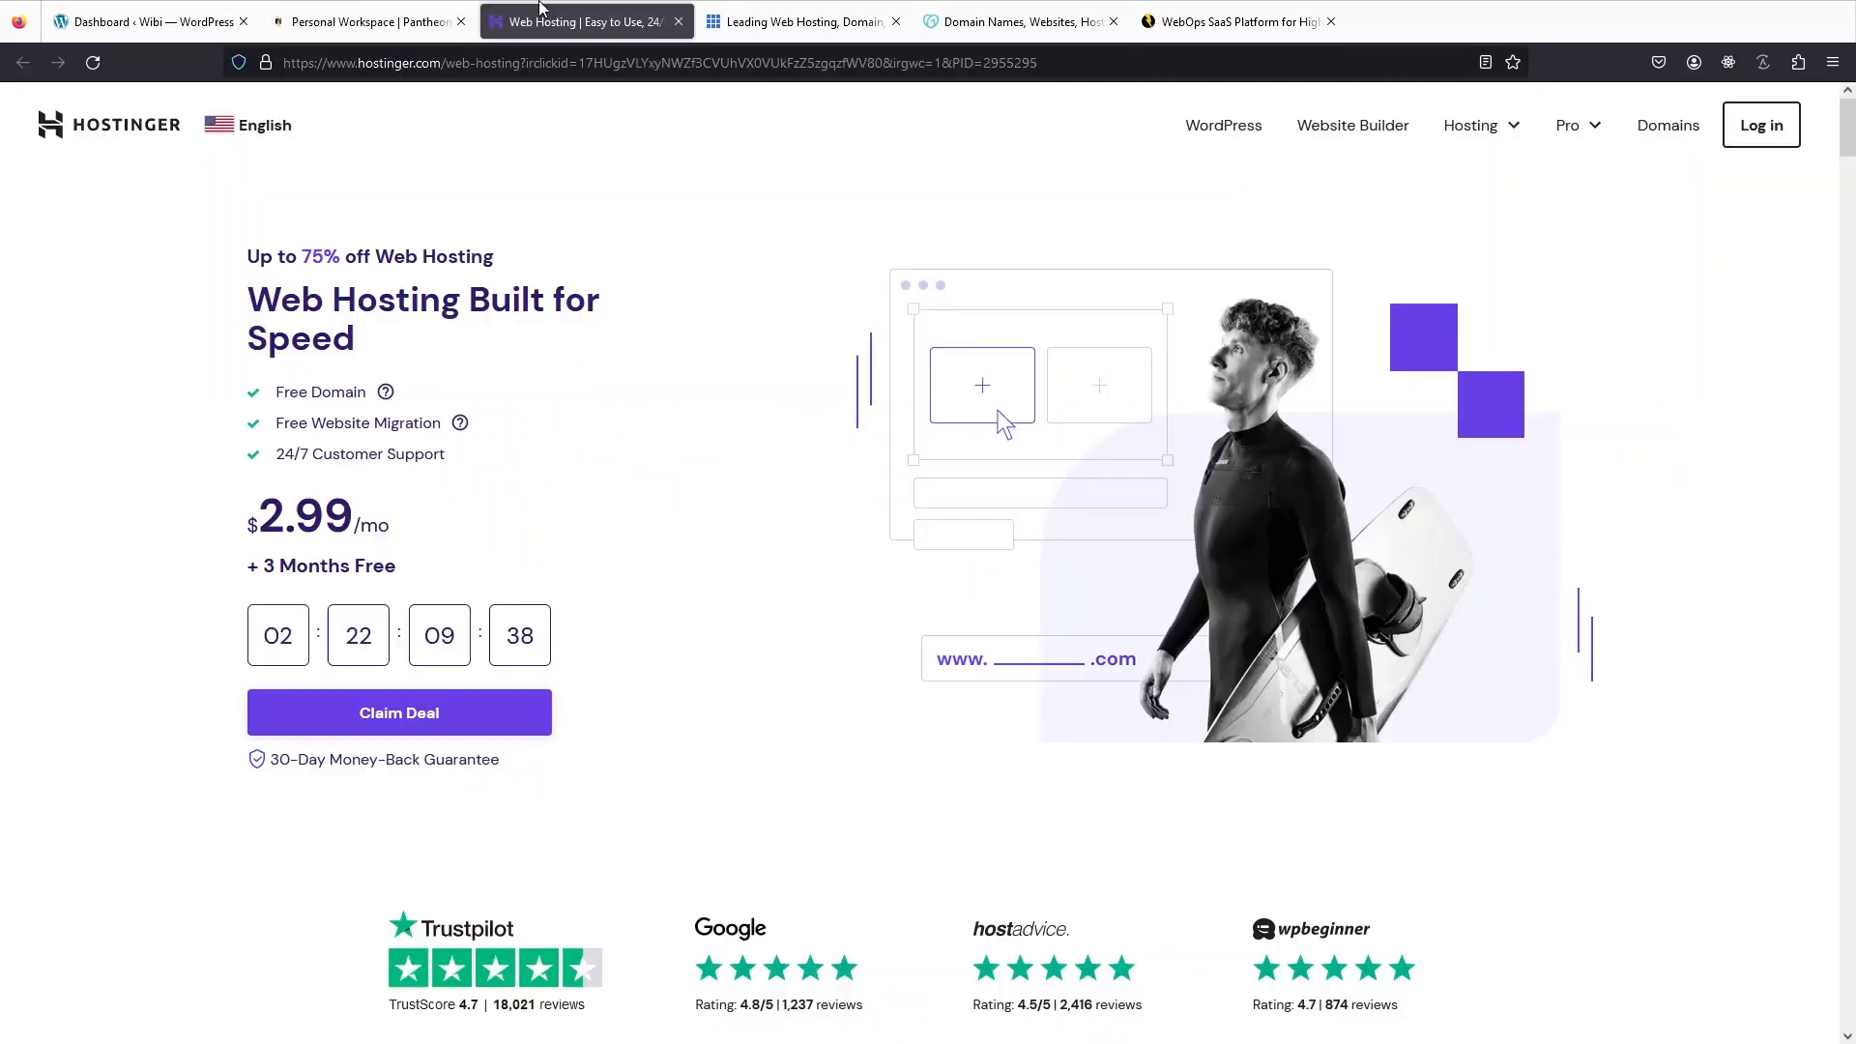
left_click(737, 10)
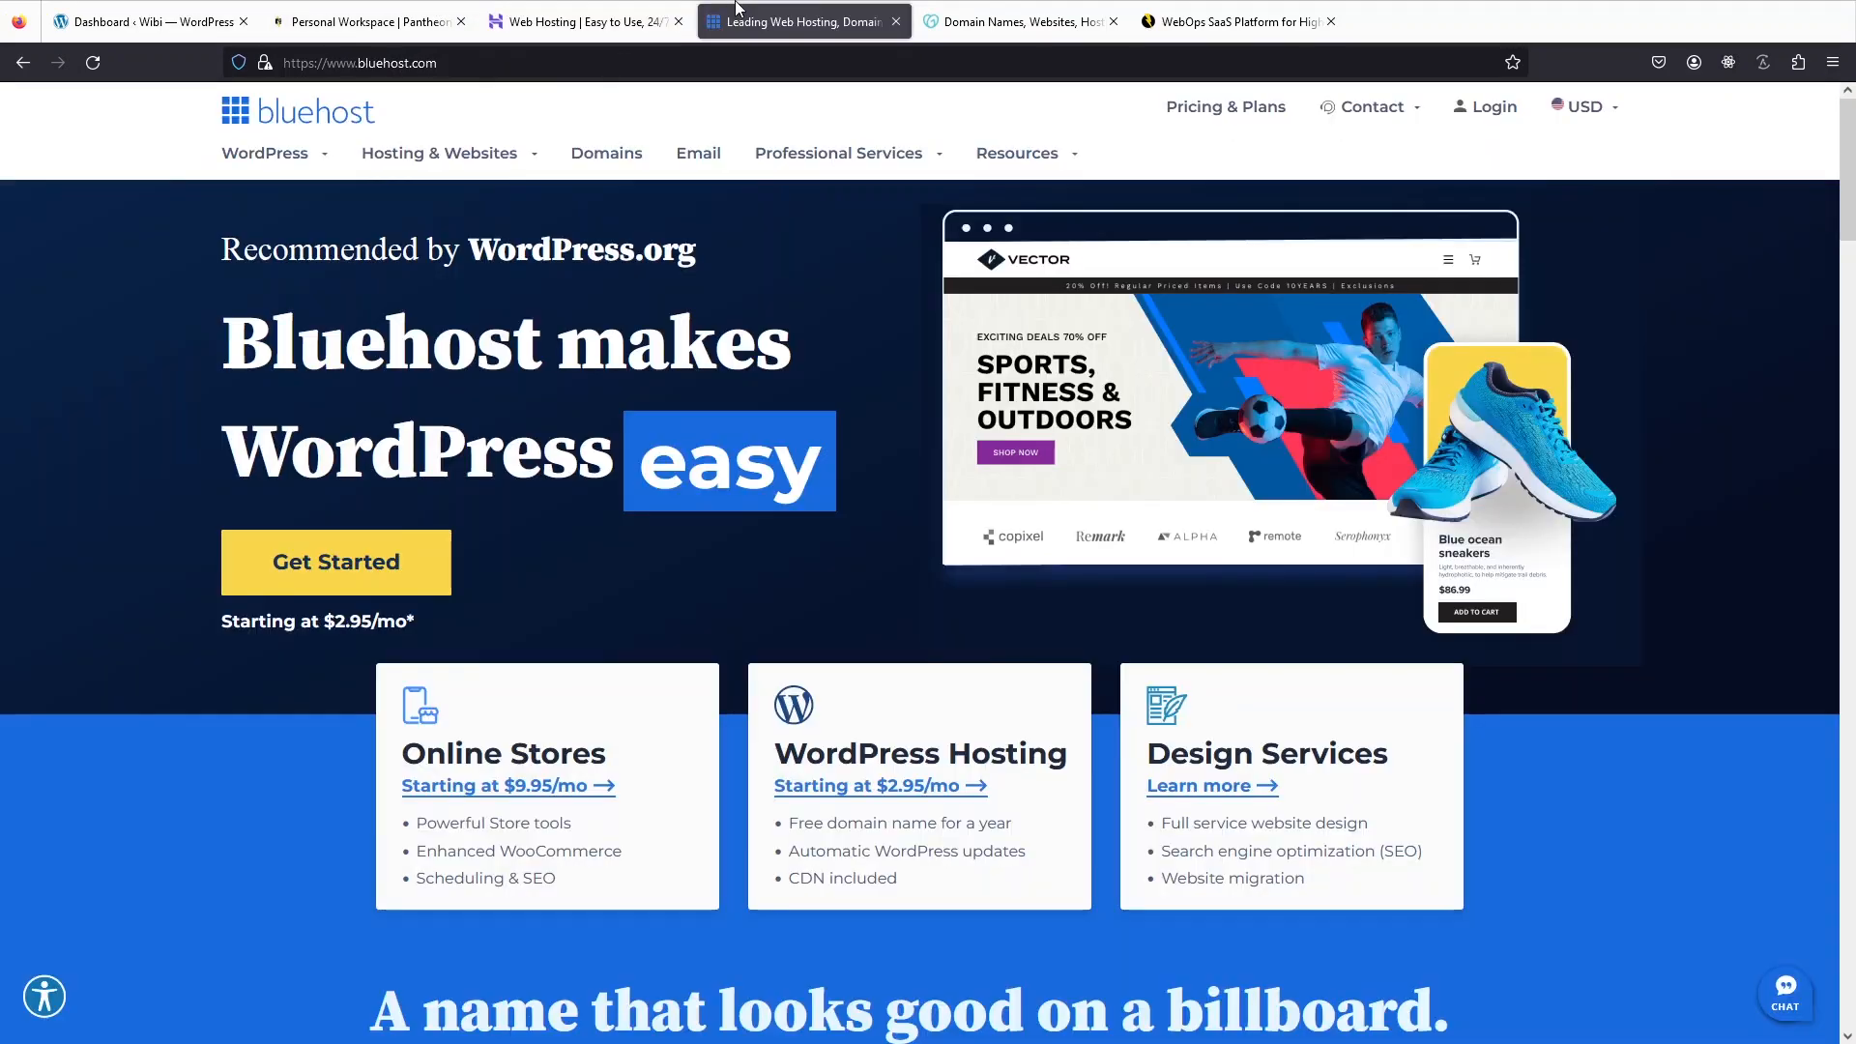
left_click(944, 9)
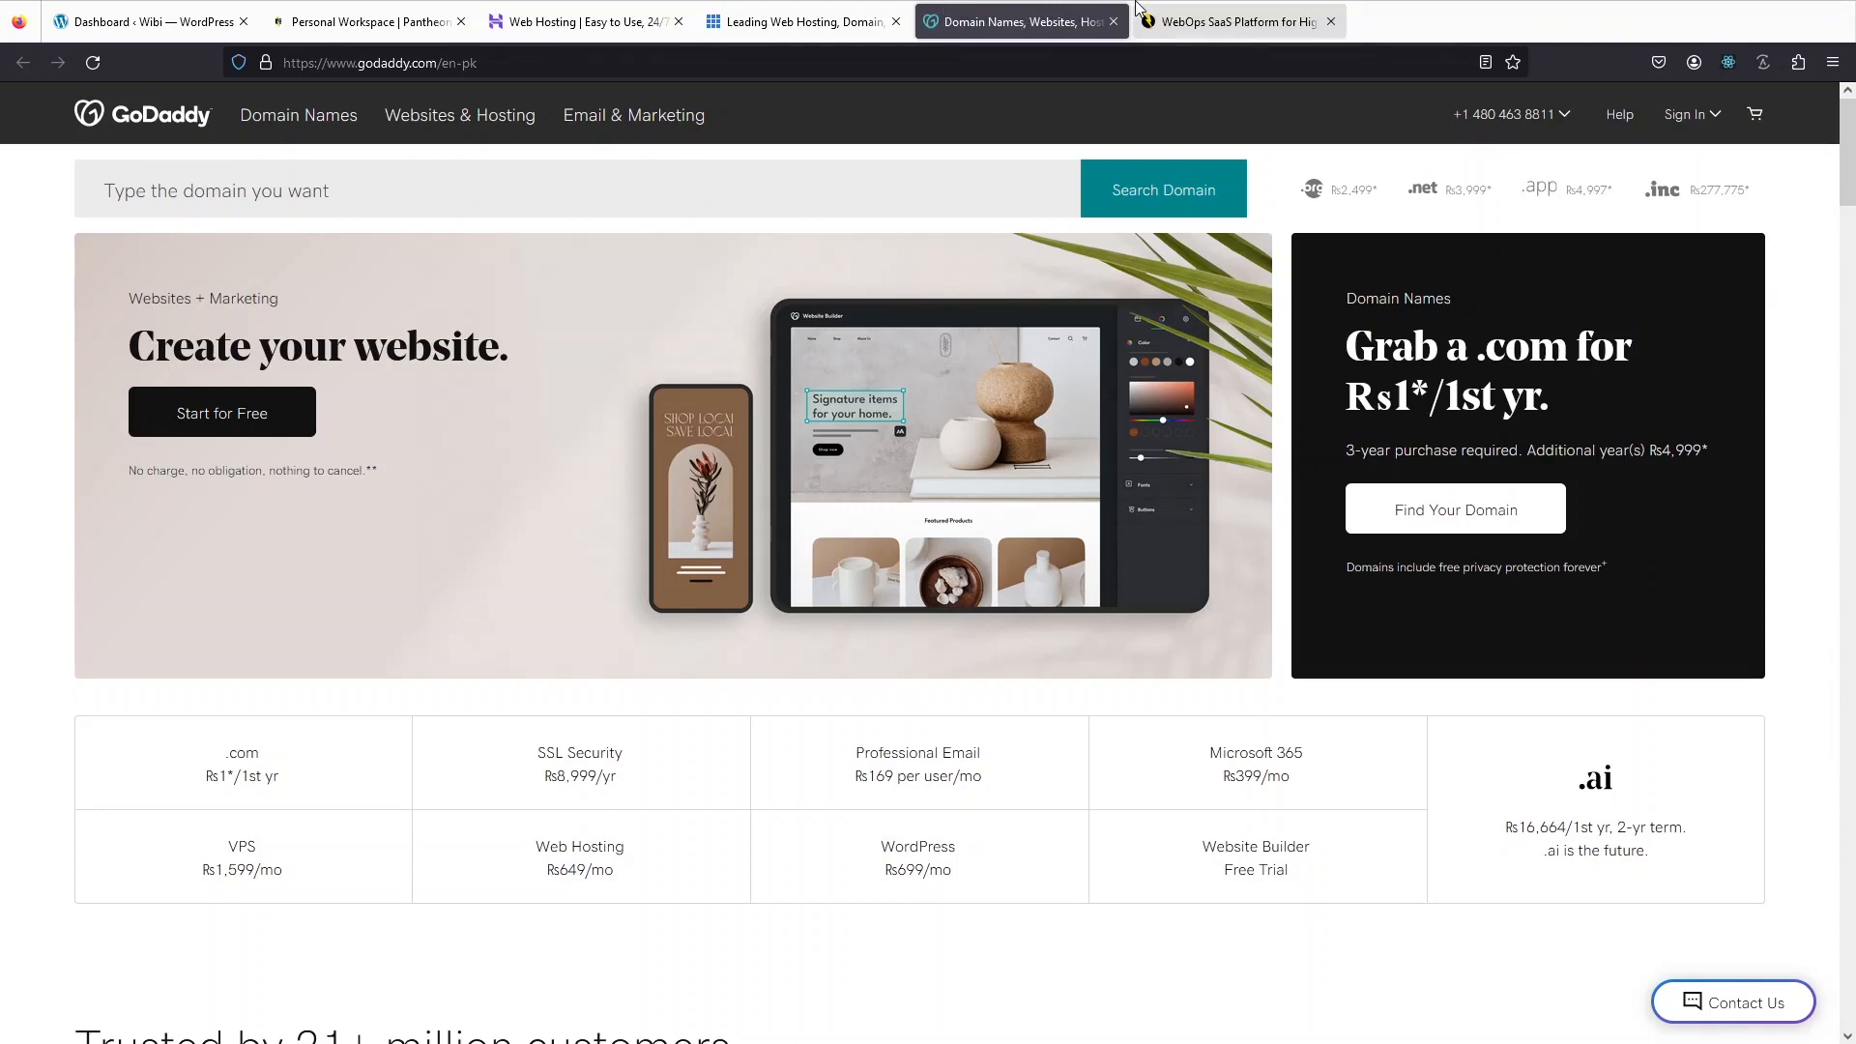
left_click(1180, 12)
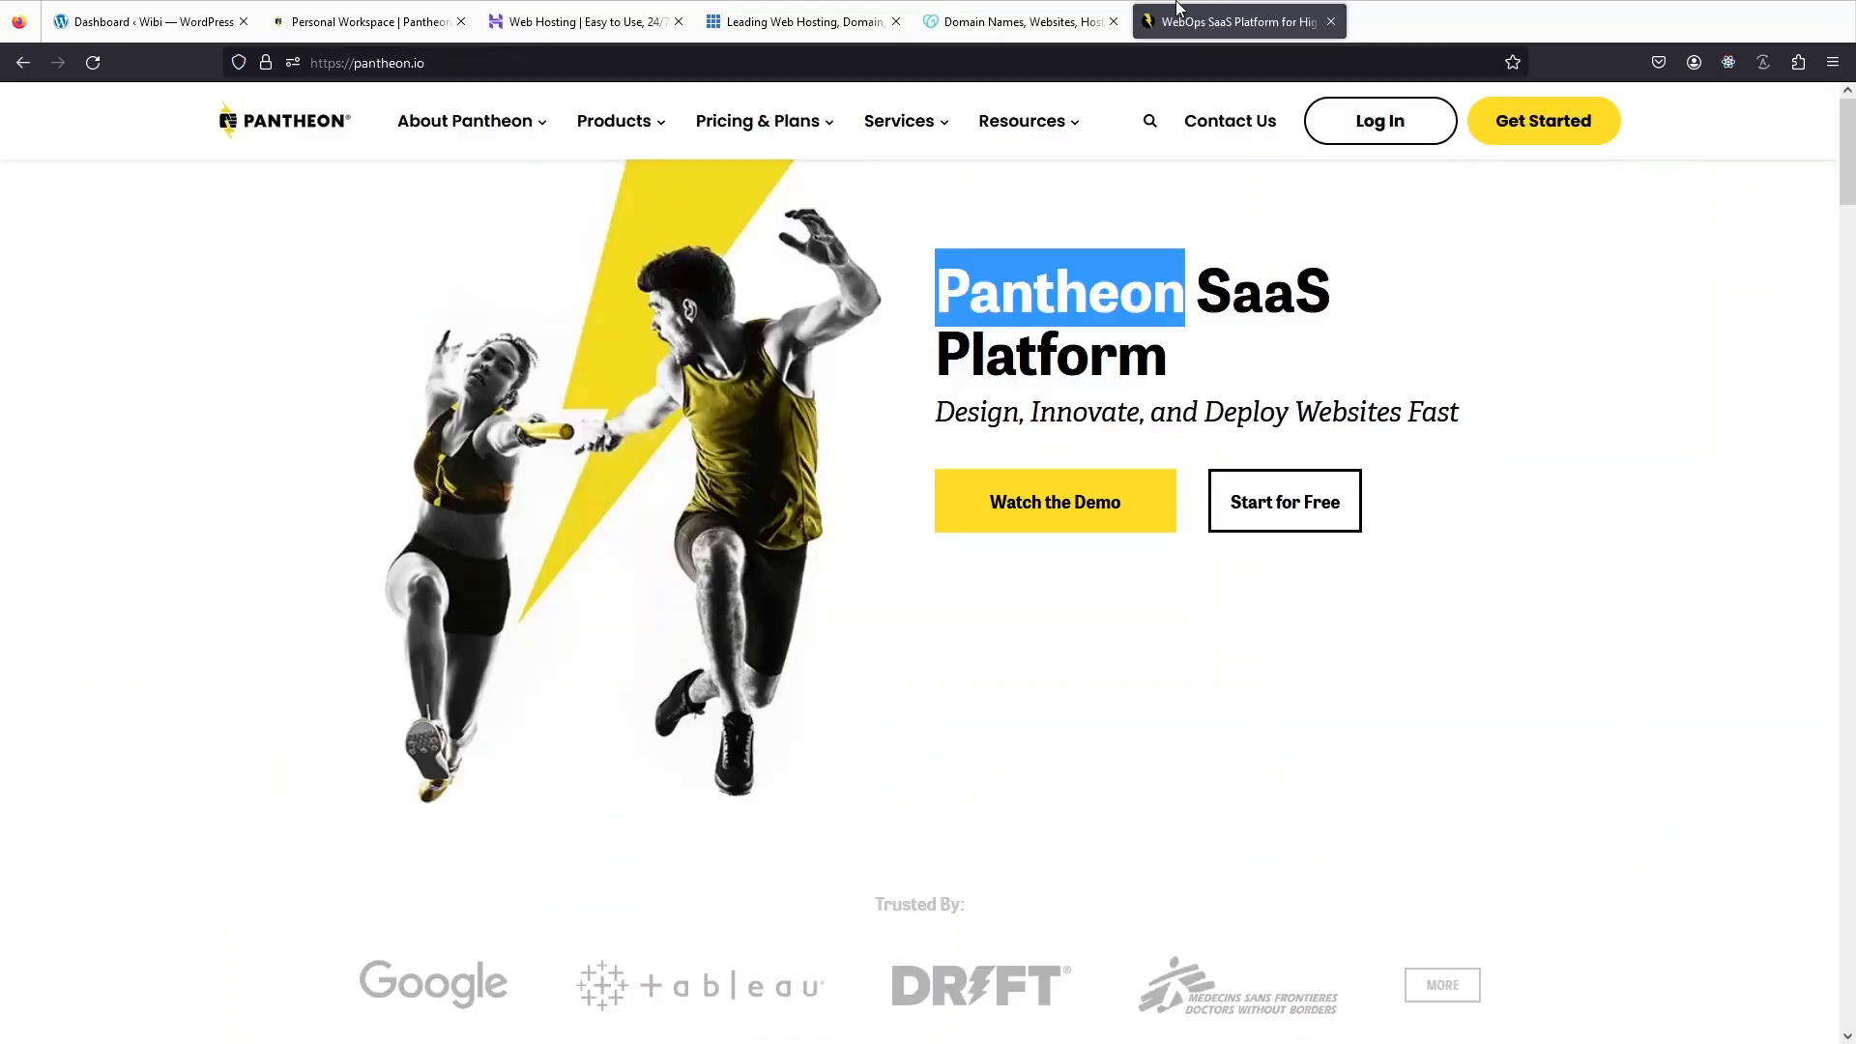
key("F11")
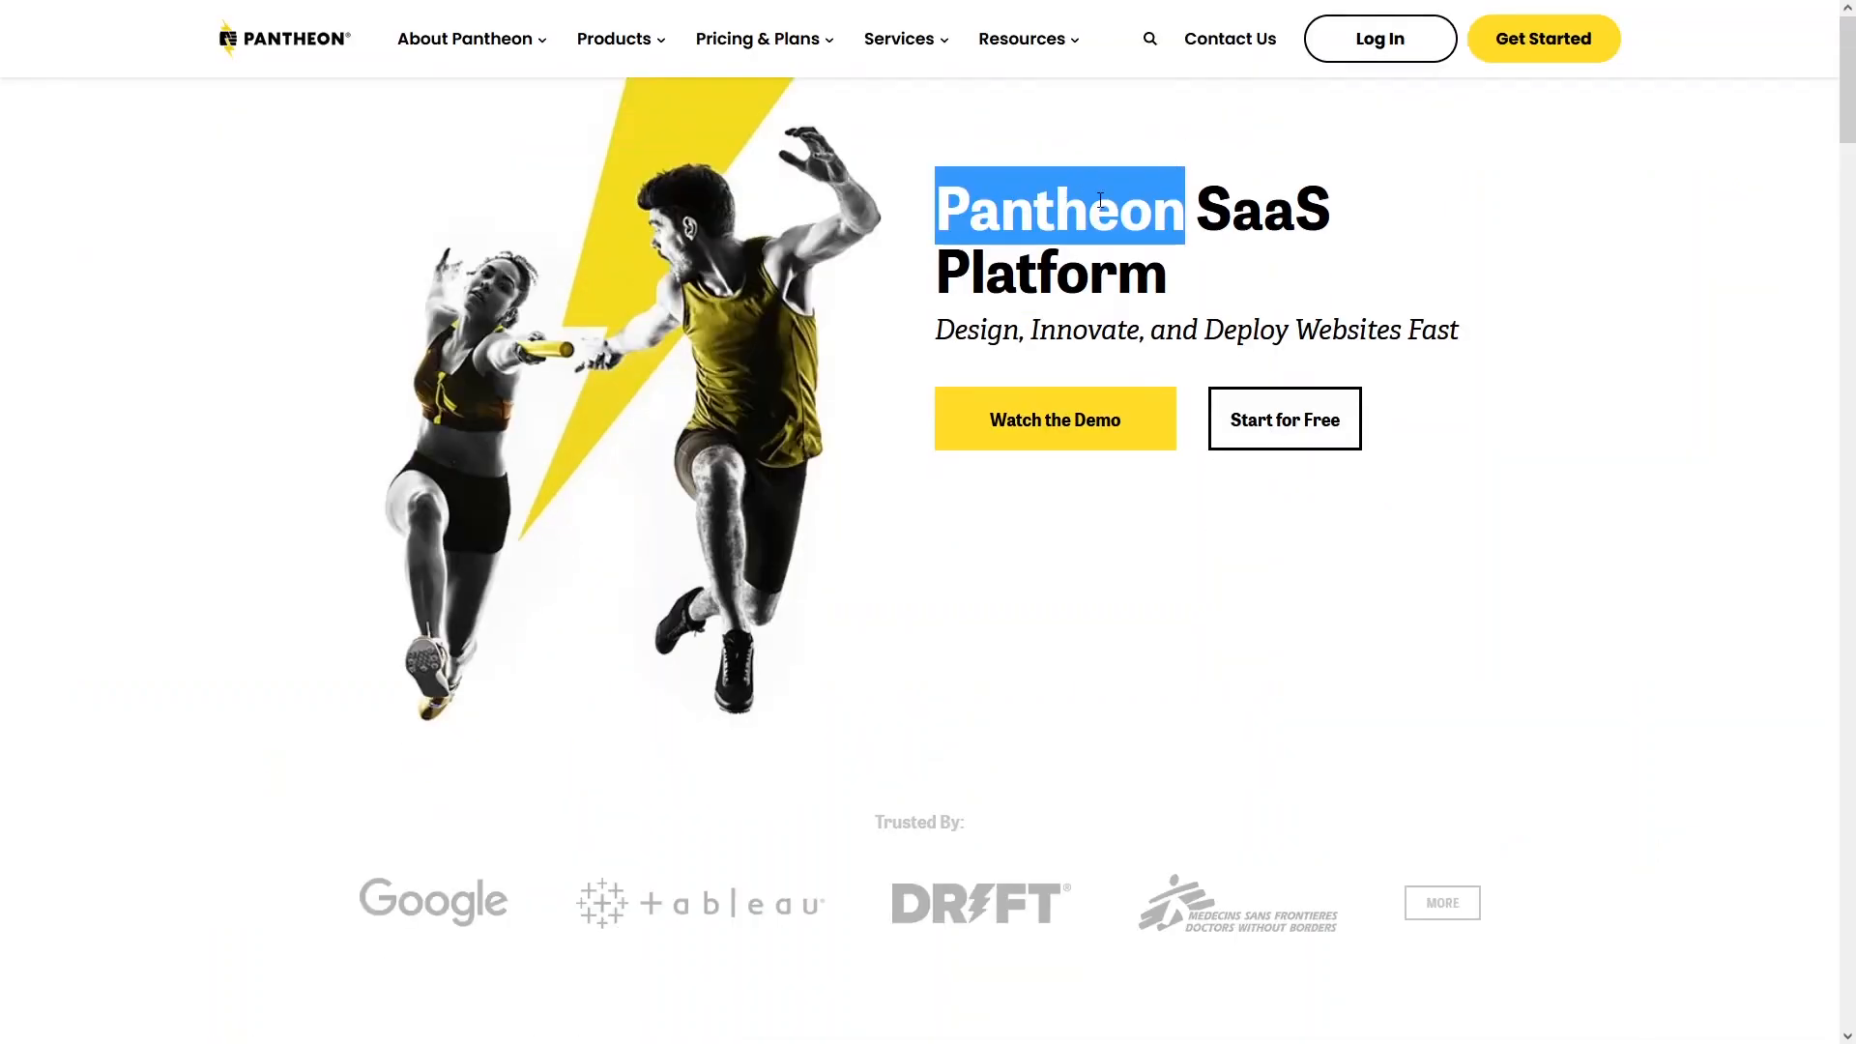
View the Pantheon Personal Workspace with its sandbox site wibi008.
key("F11")
left_click(367, 27)
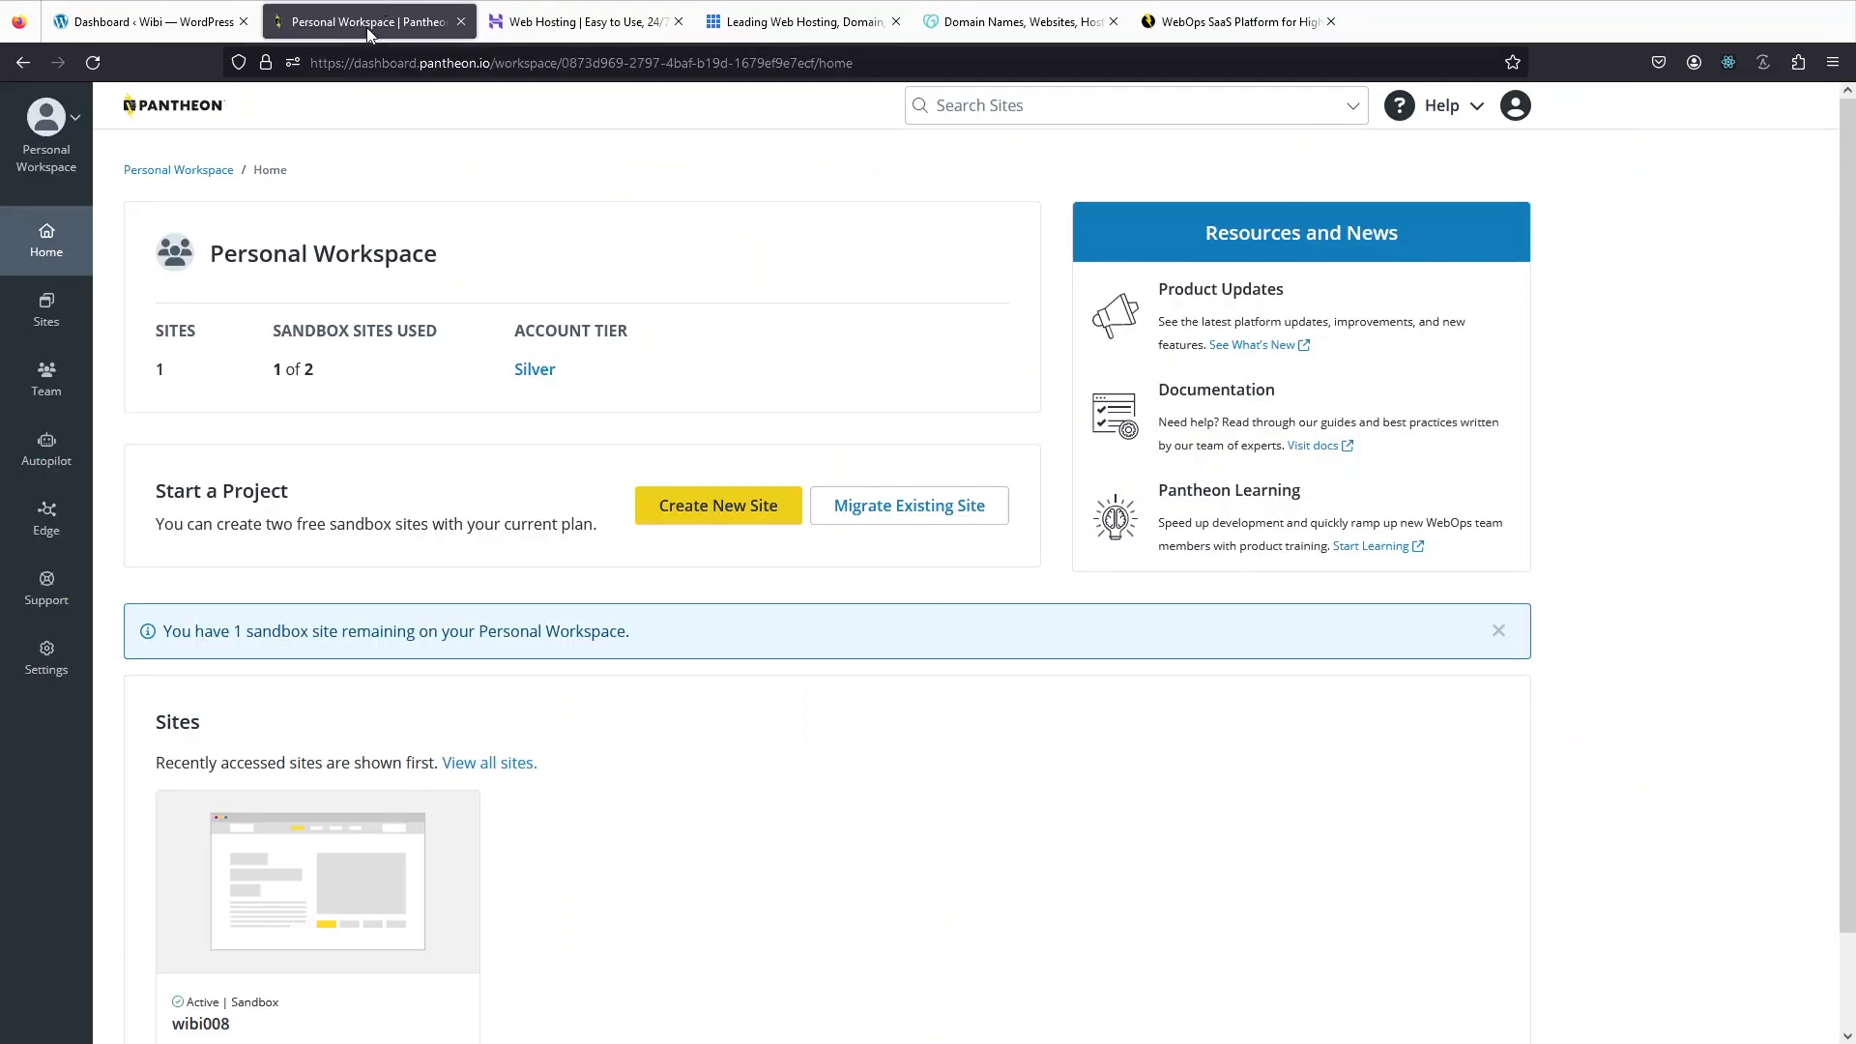
key("F11")
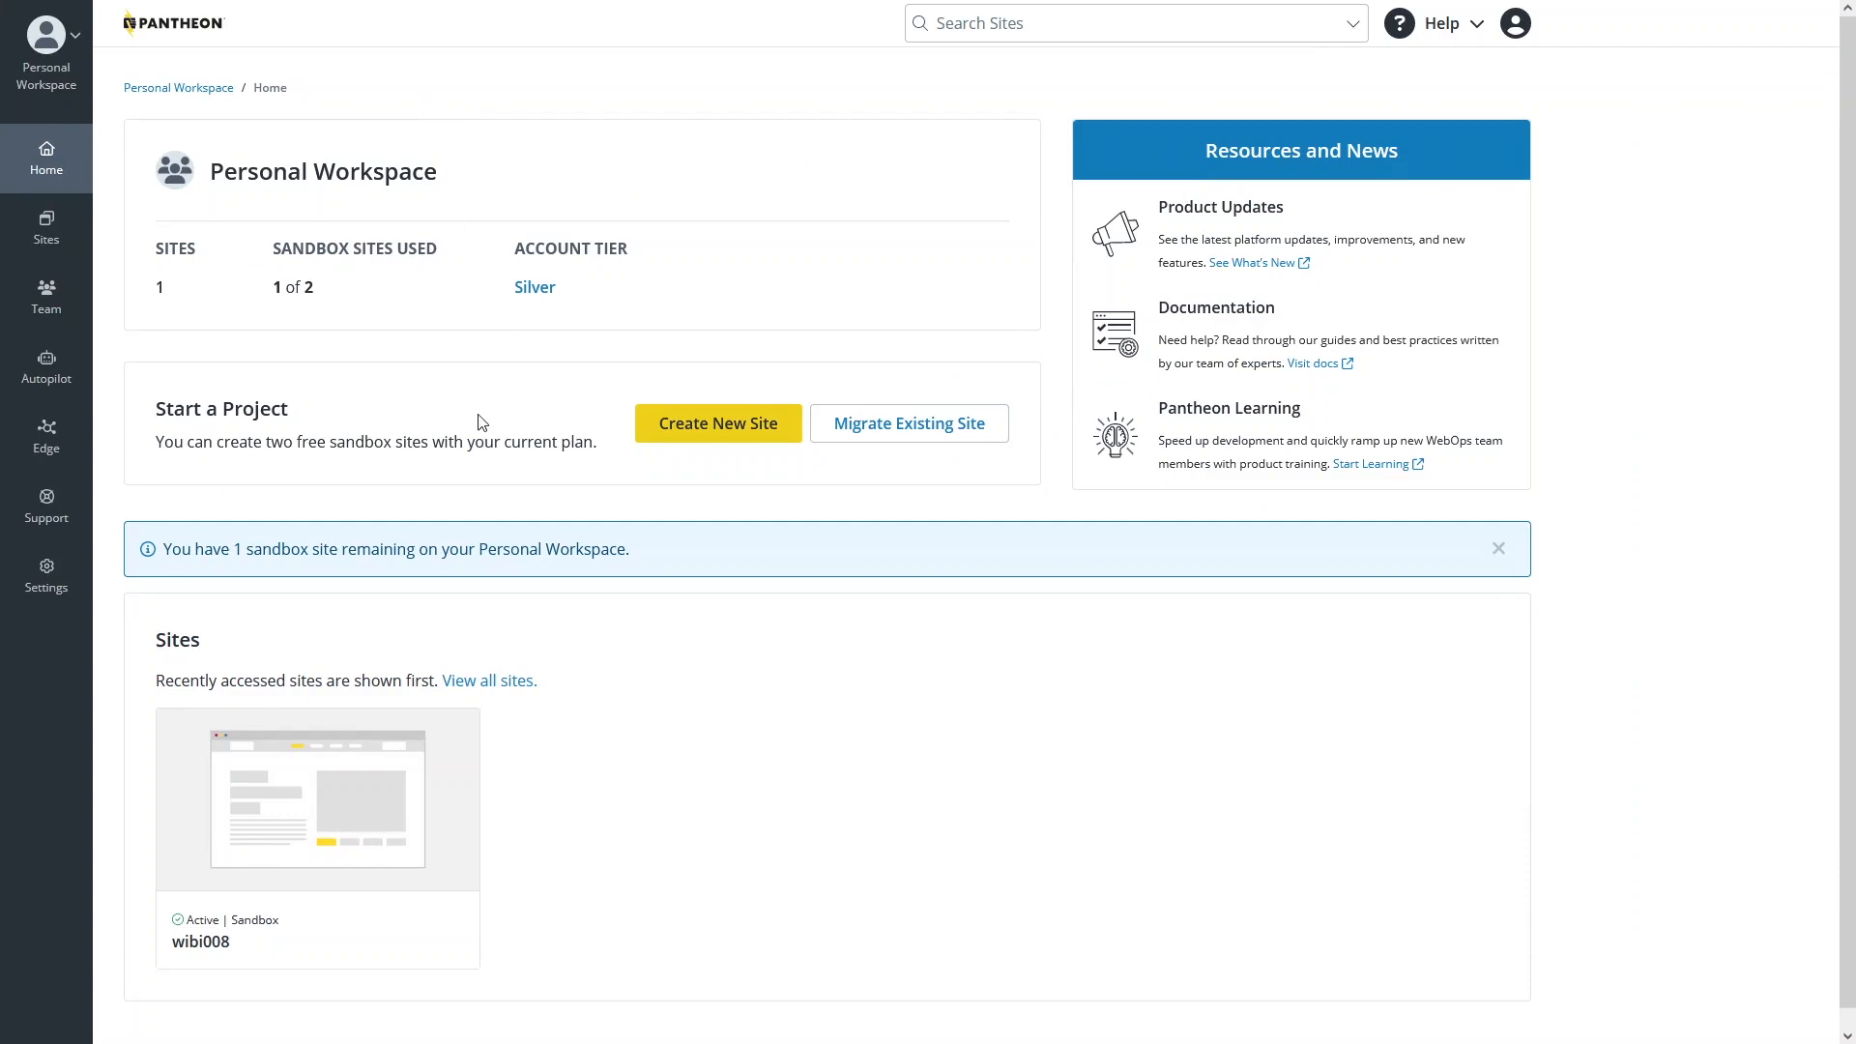
key("F11")
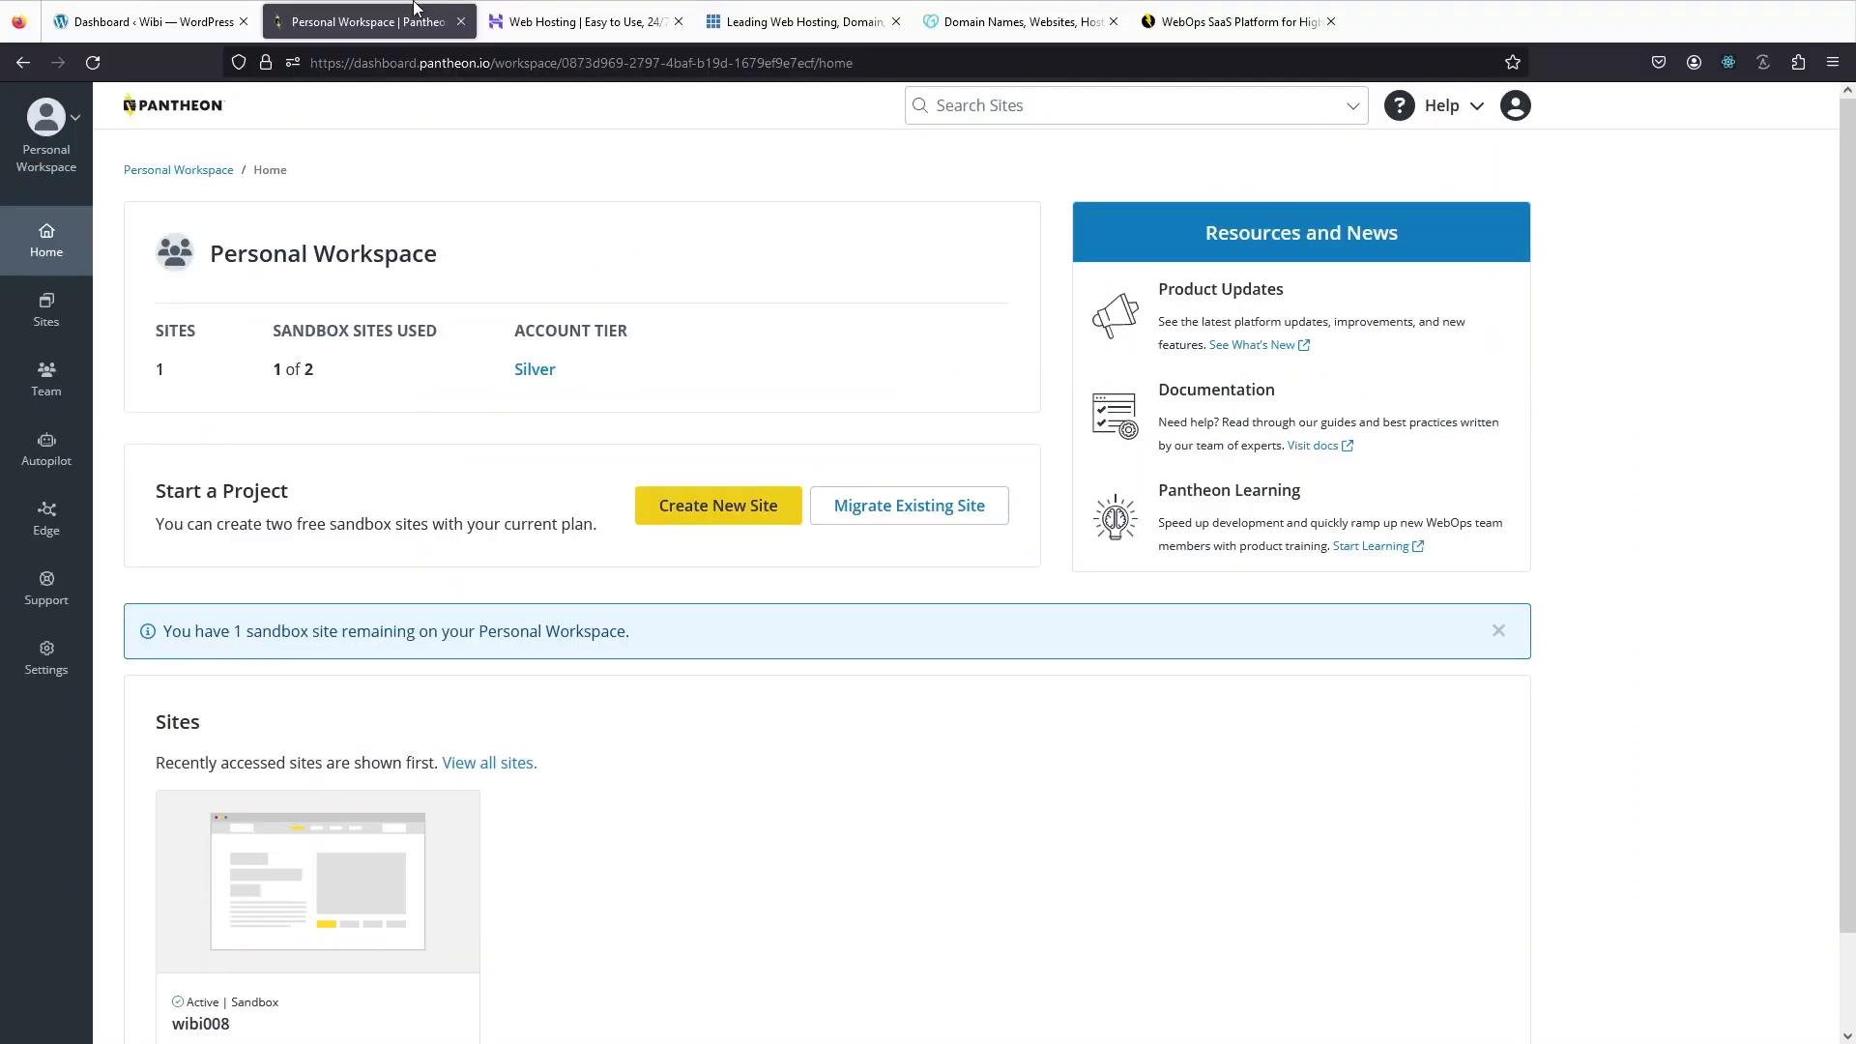
Close the Hostinger, Bluehost, GoDaddy and Pantheon pages and return to the WordPress dashboard in full-screen view.
left_click(498, 11)
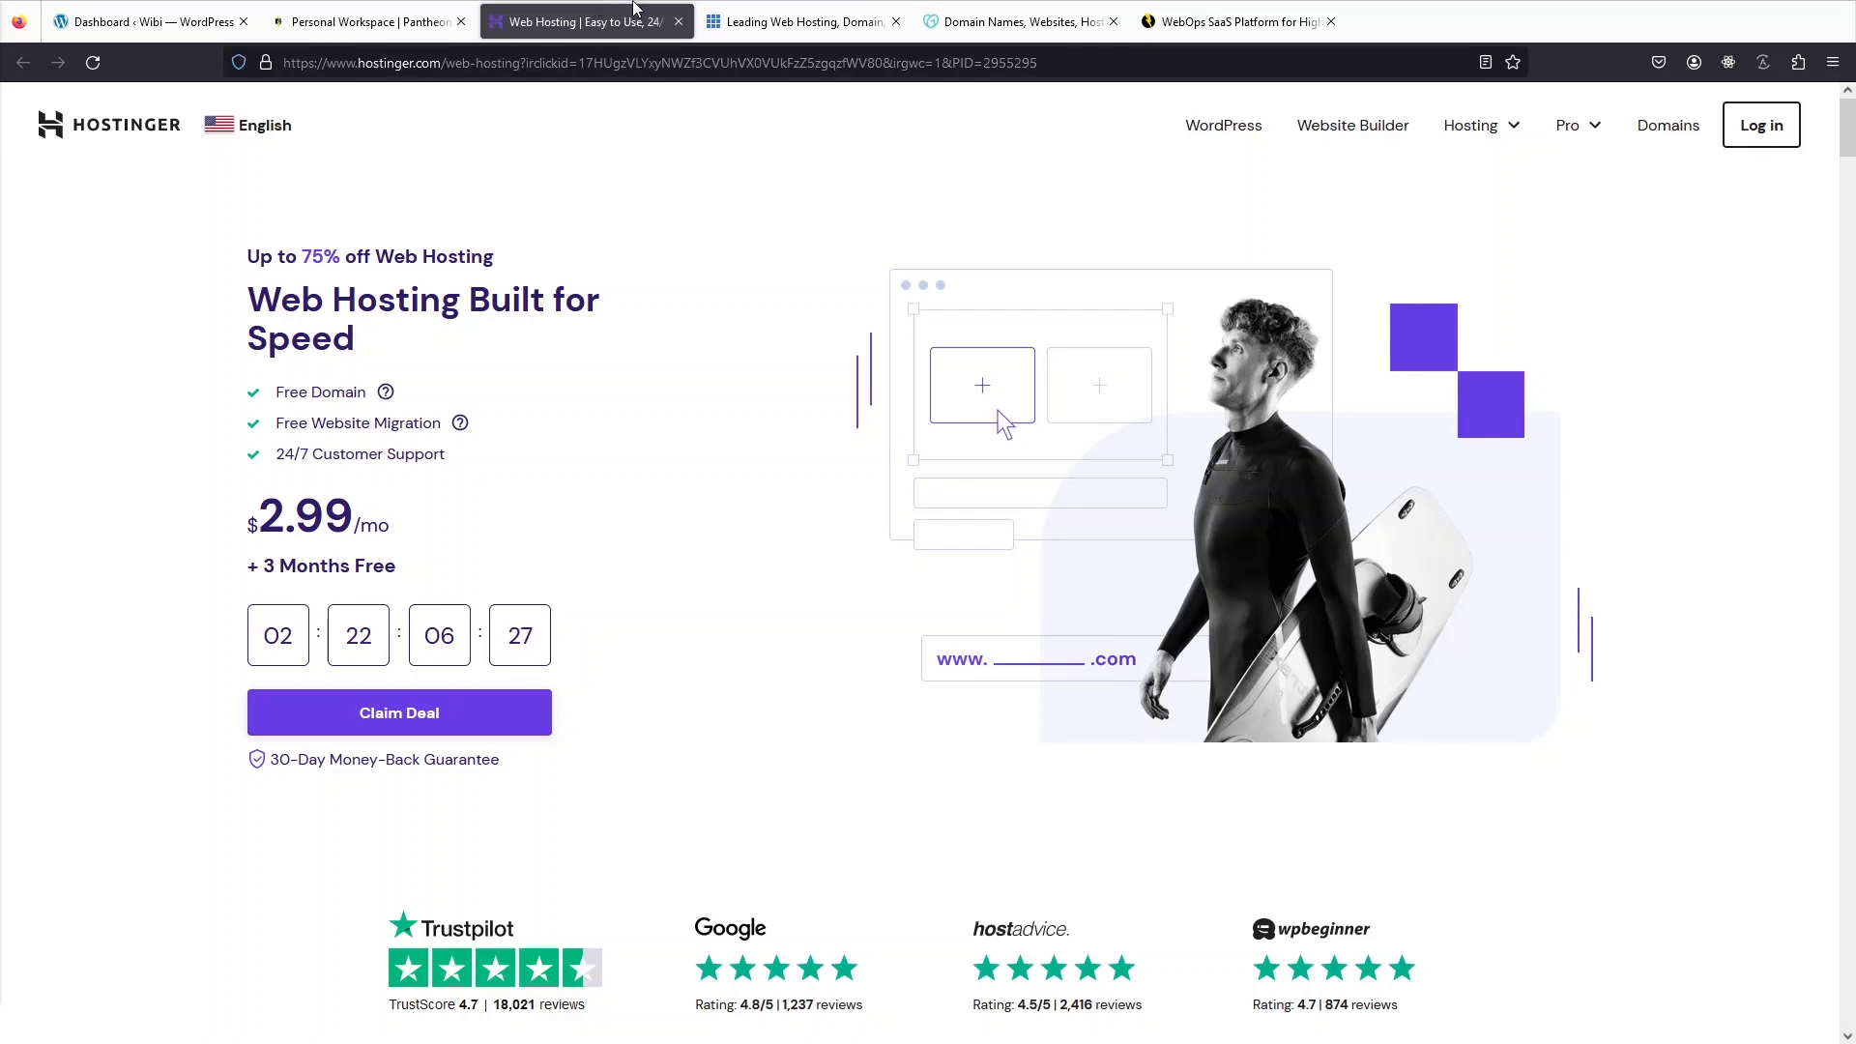
left_click(685, 26)
left_click(685, 25)
left_click(686, 25)
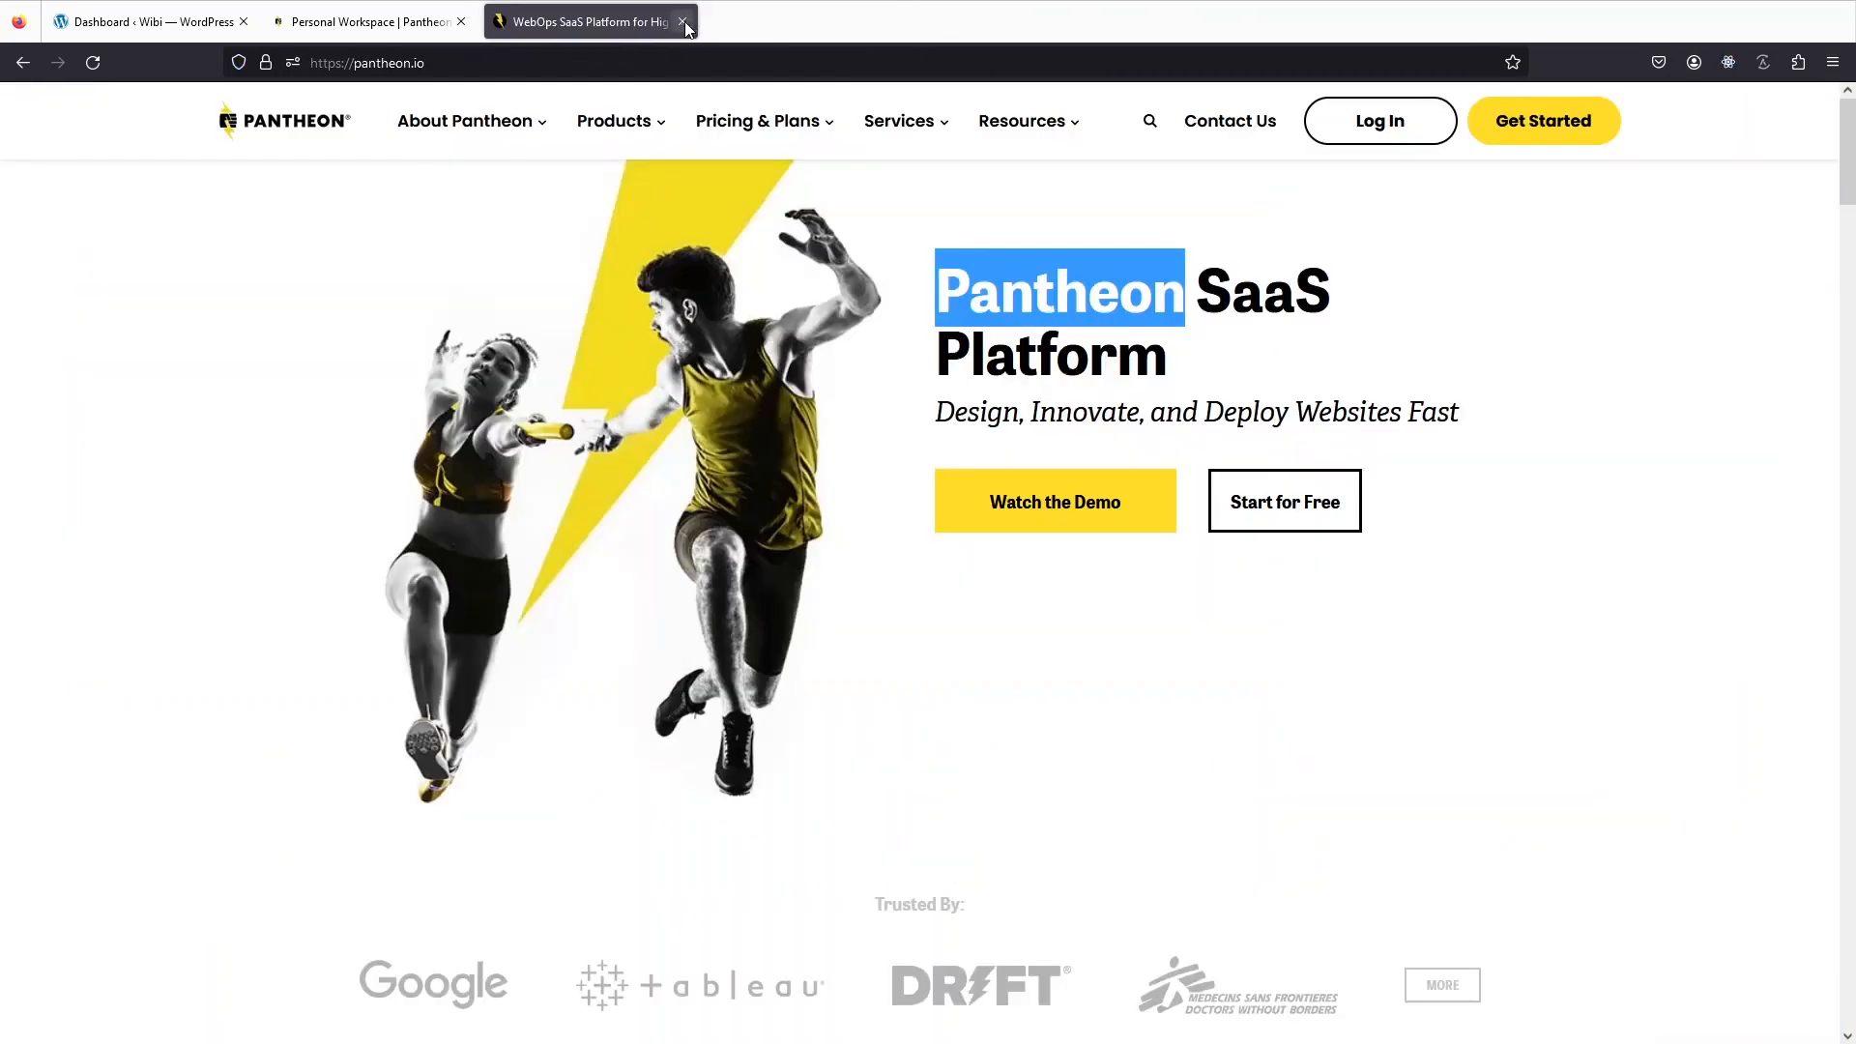
left_click(685, 25)
left_click(461, 21)
key("F11")
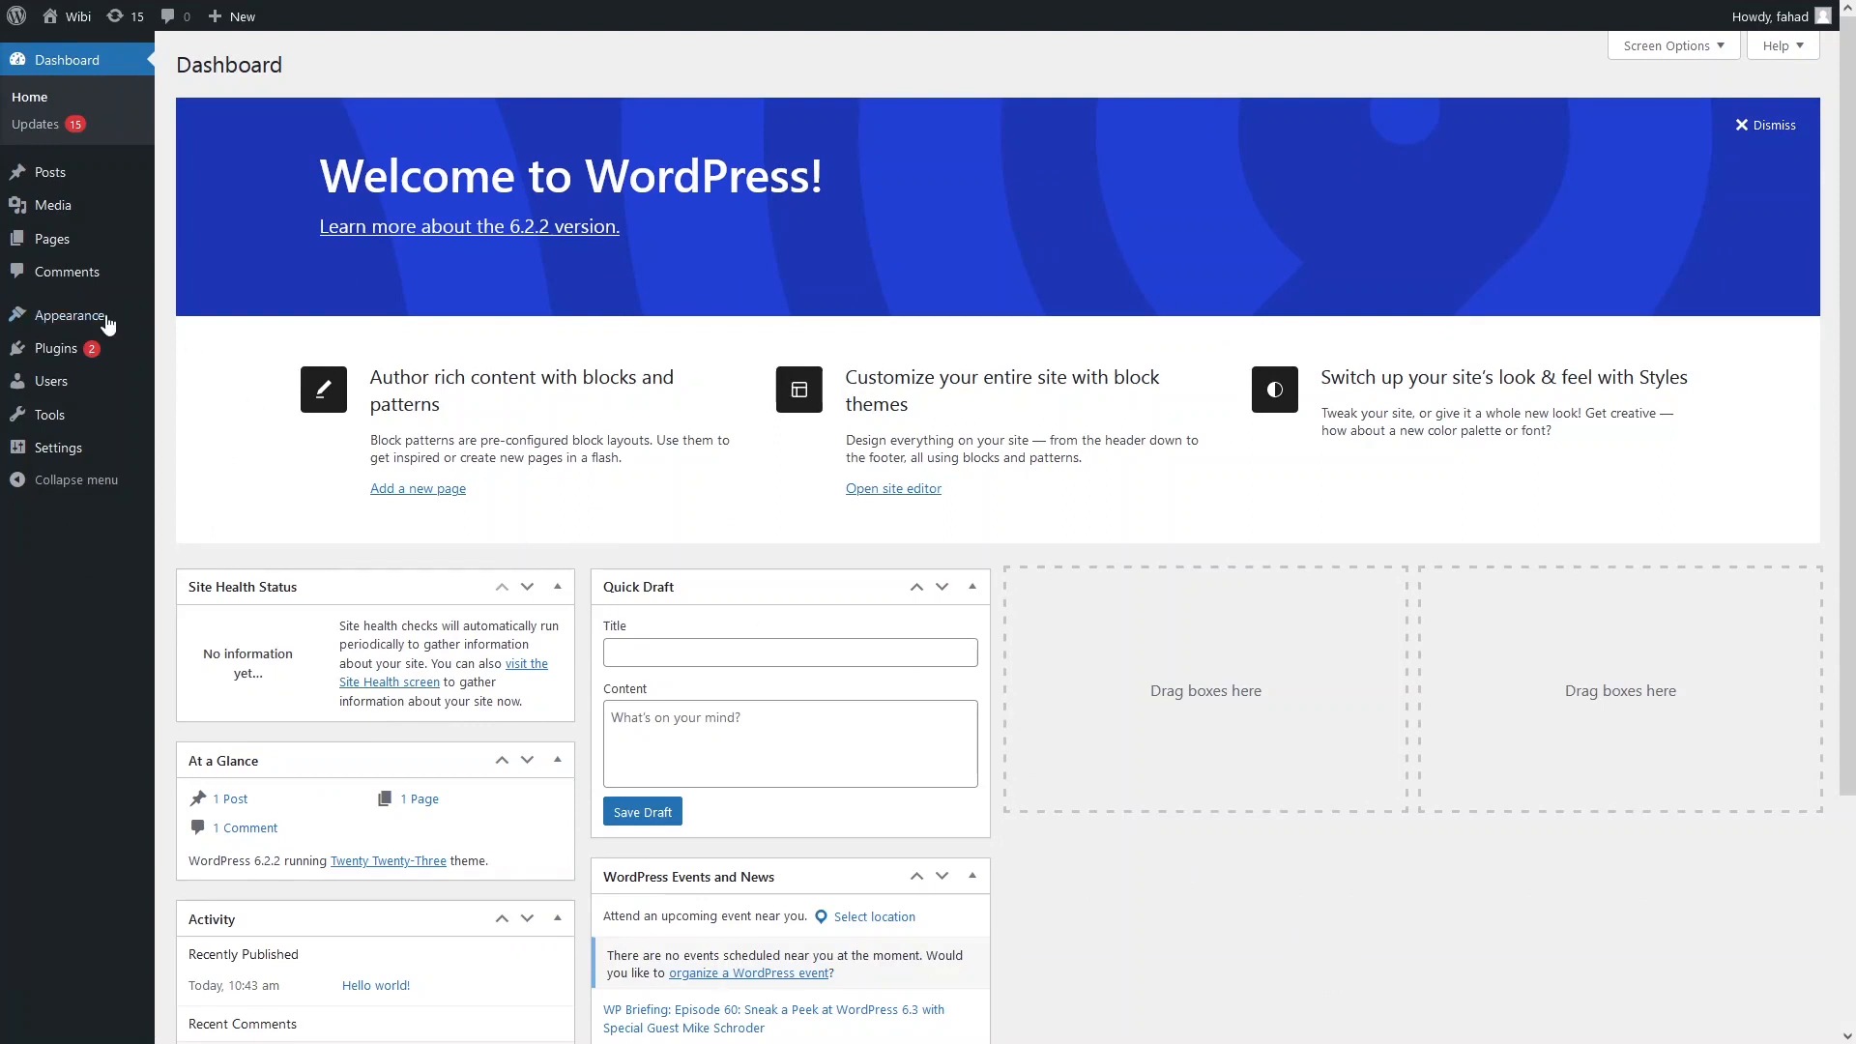
Search the plugins available to add to the site for "yoast seo".
mouse_move(140, 360)
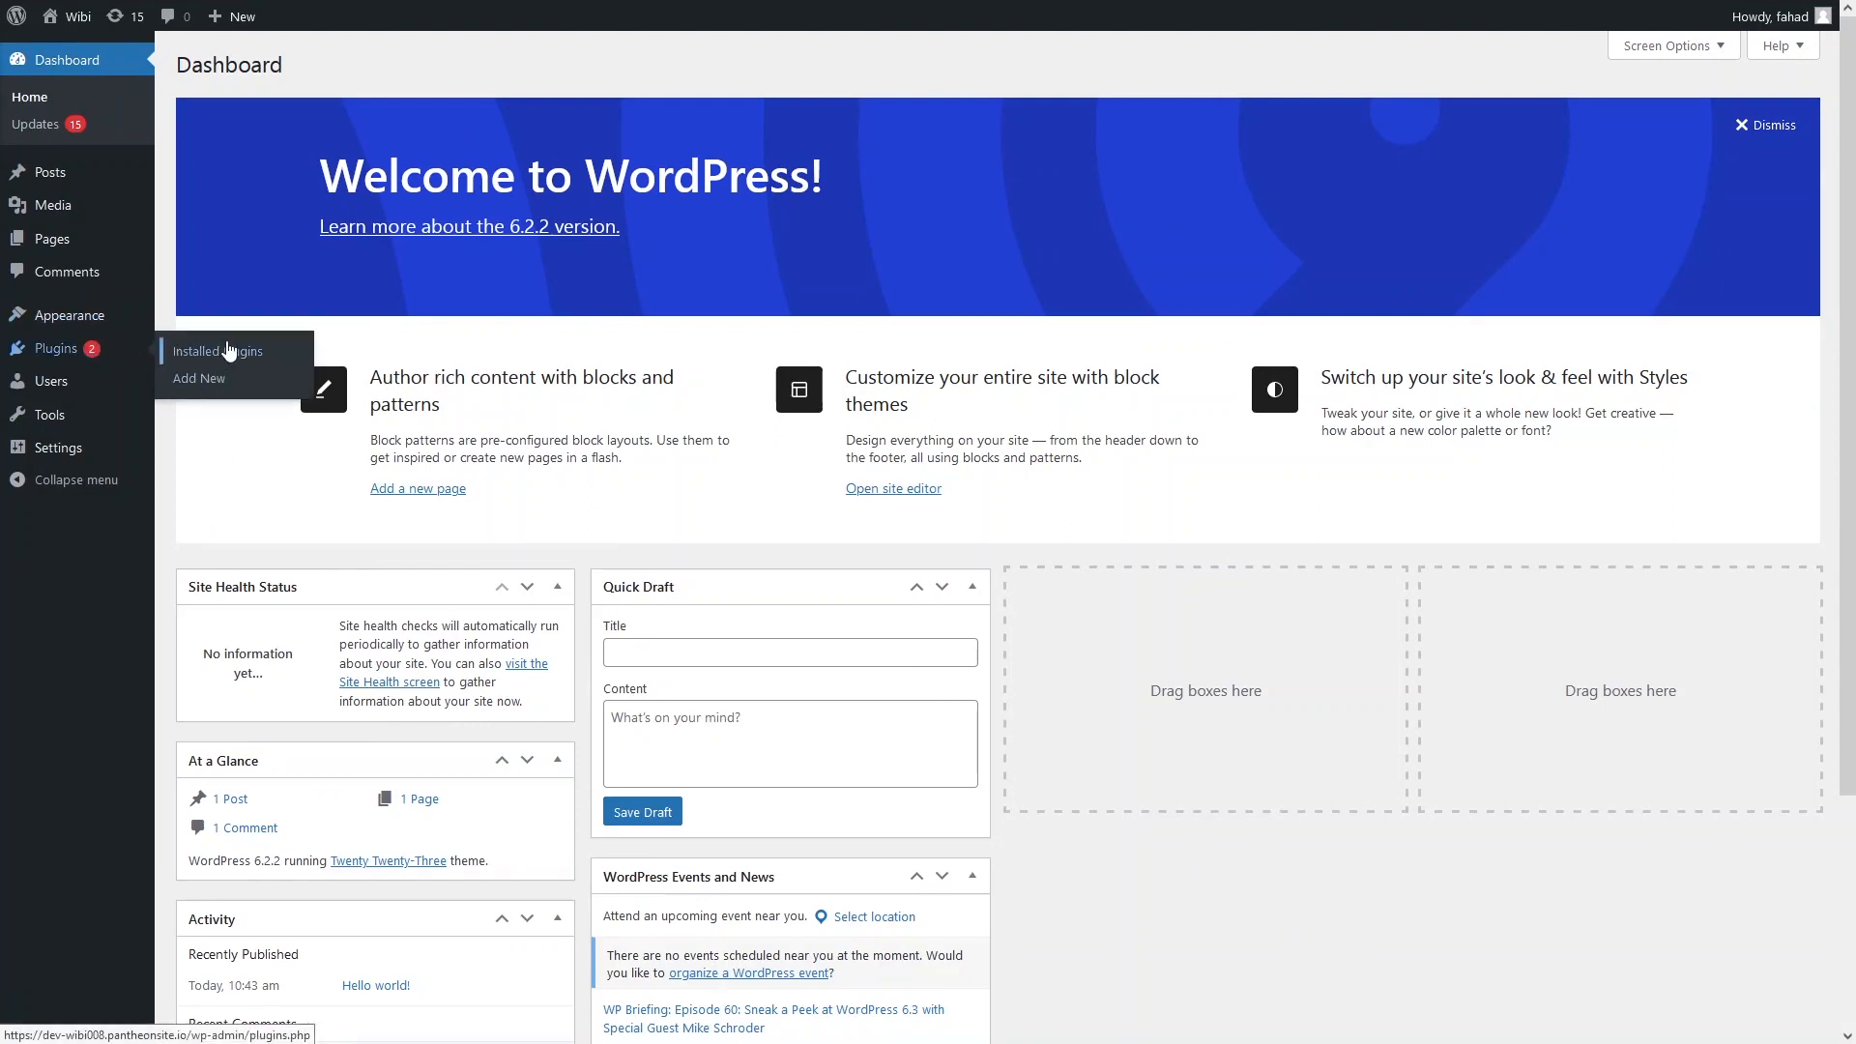
left_click(230, 388)
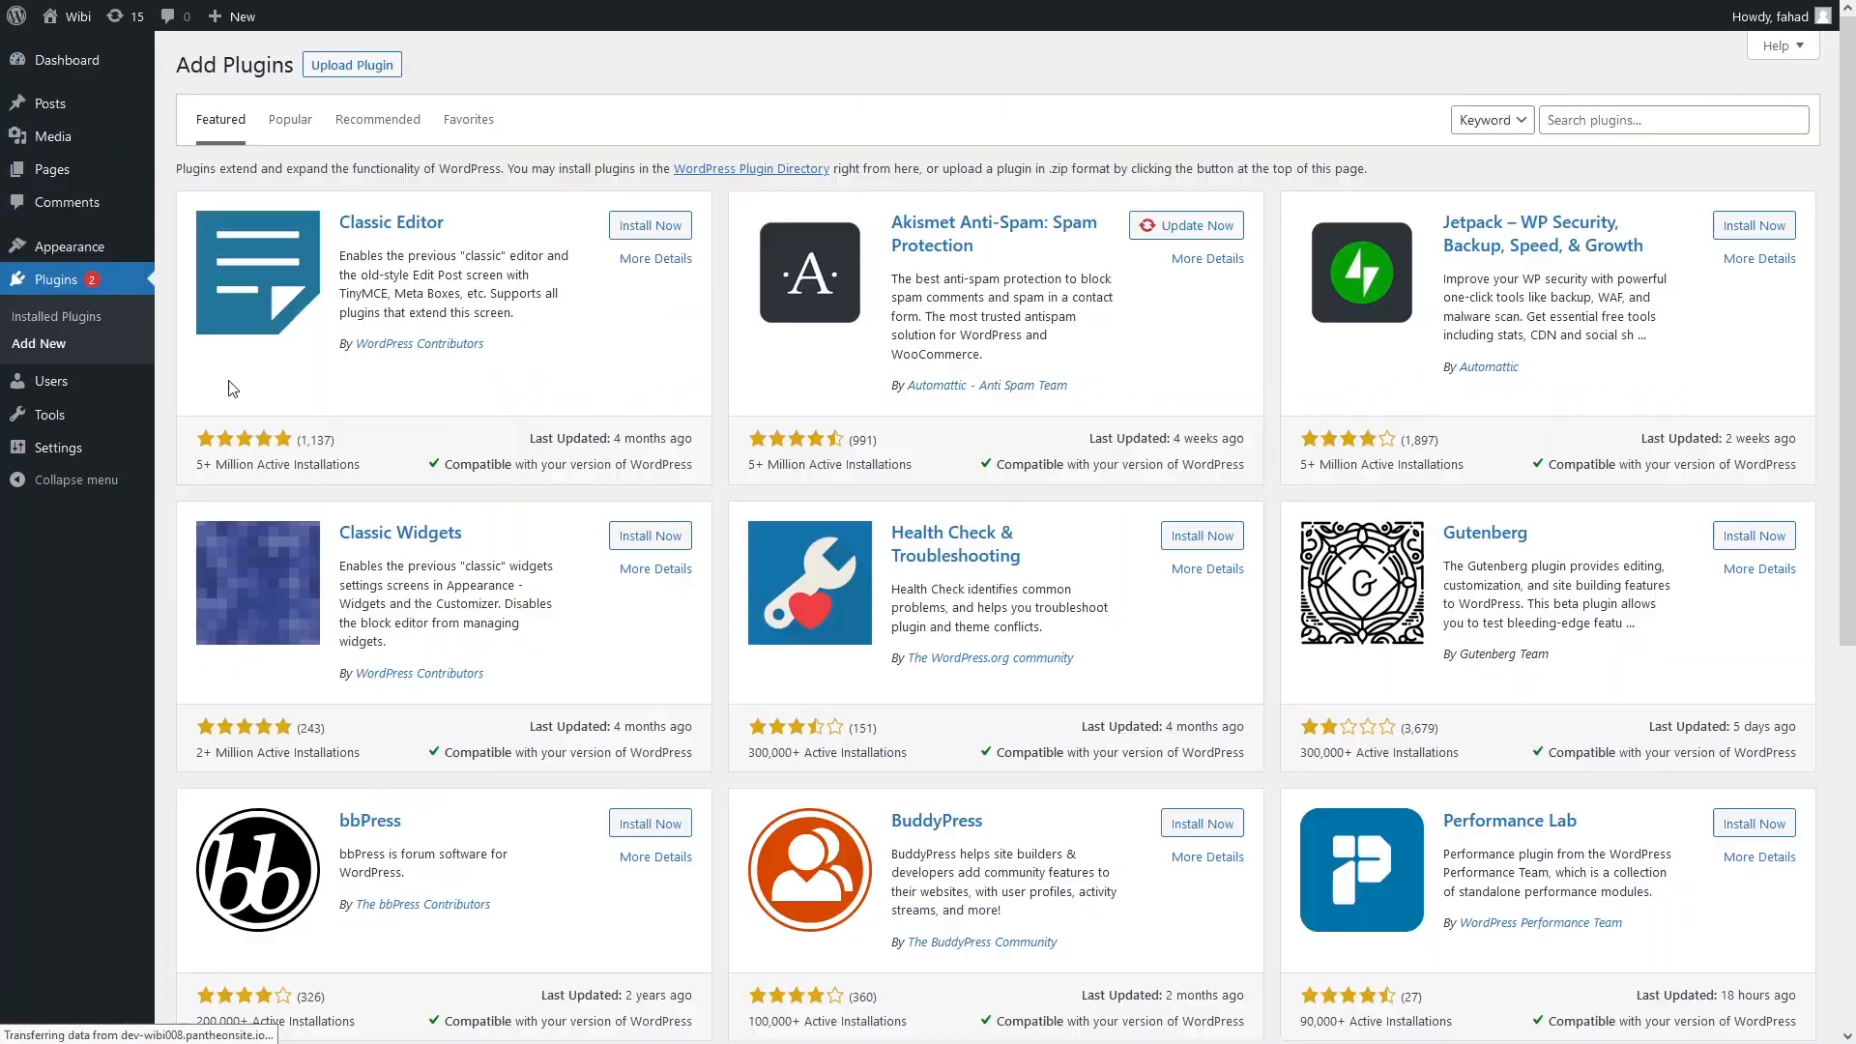
left_click(1613, 116)
type("yo")
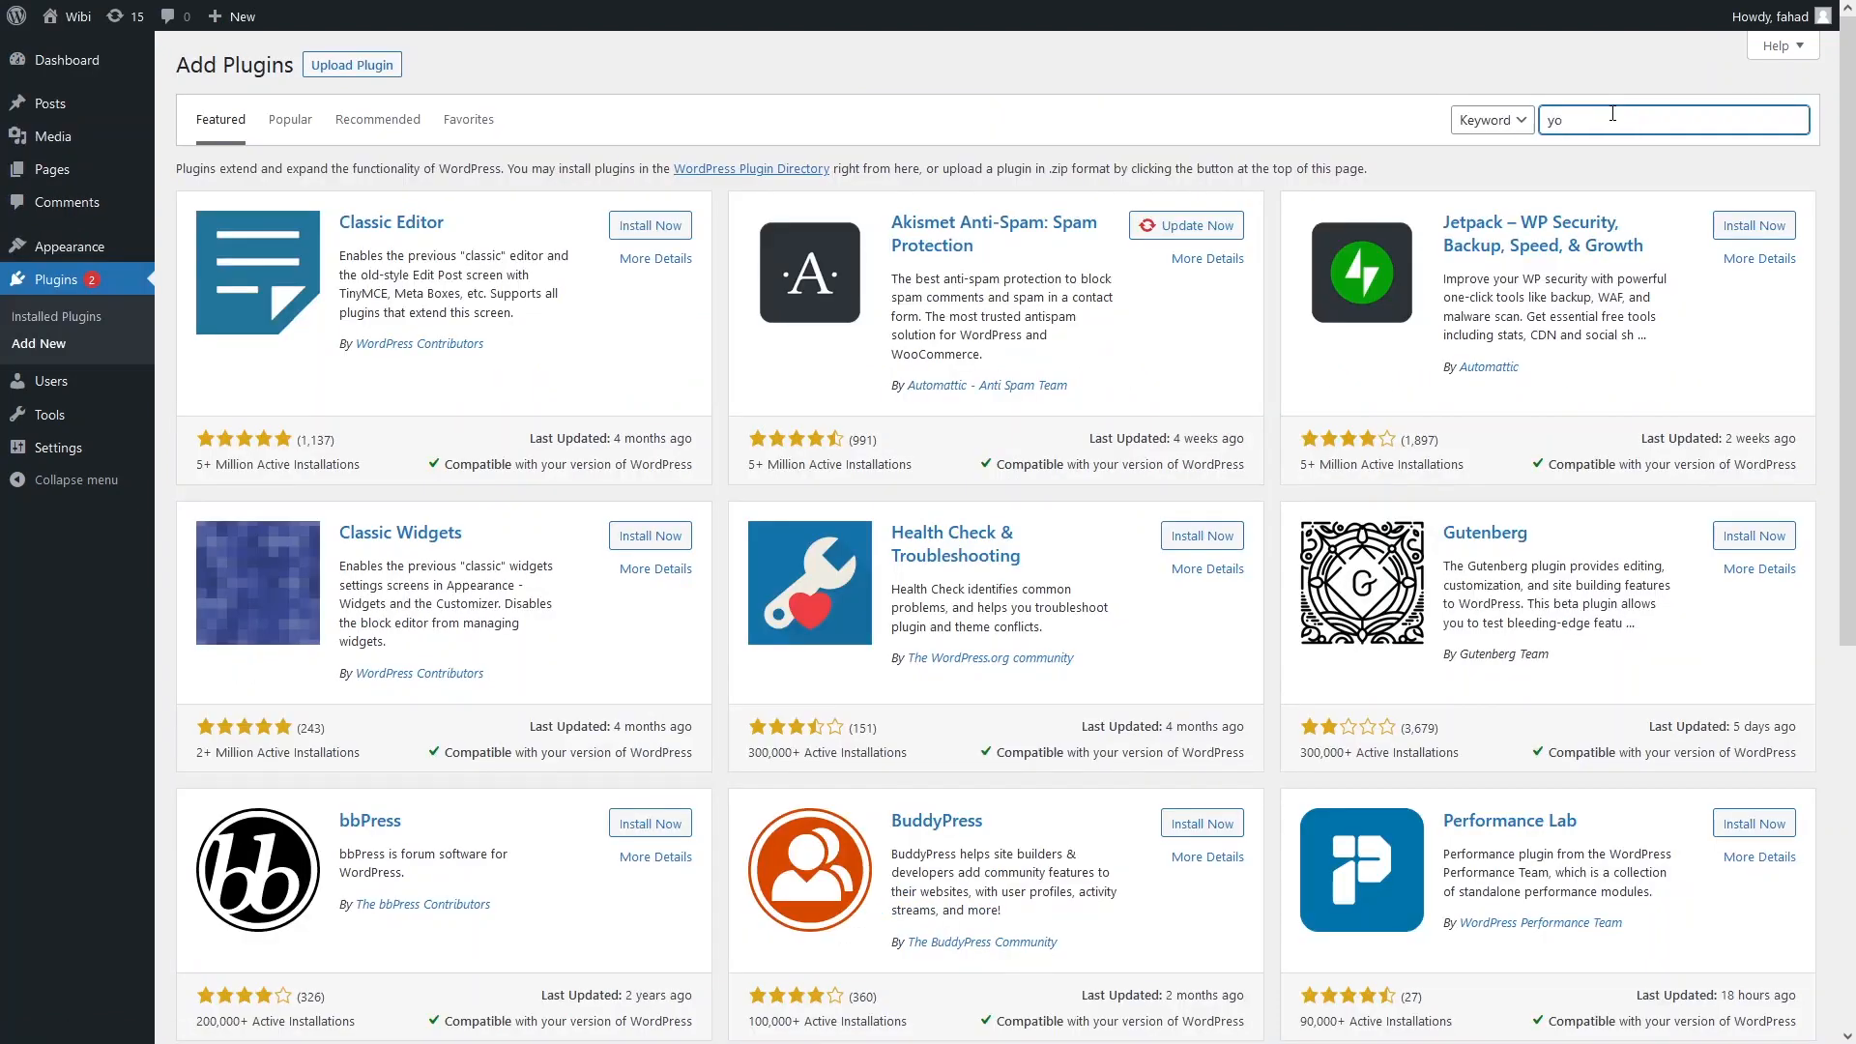
type("ast seo")
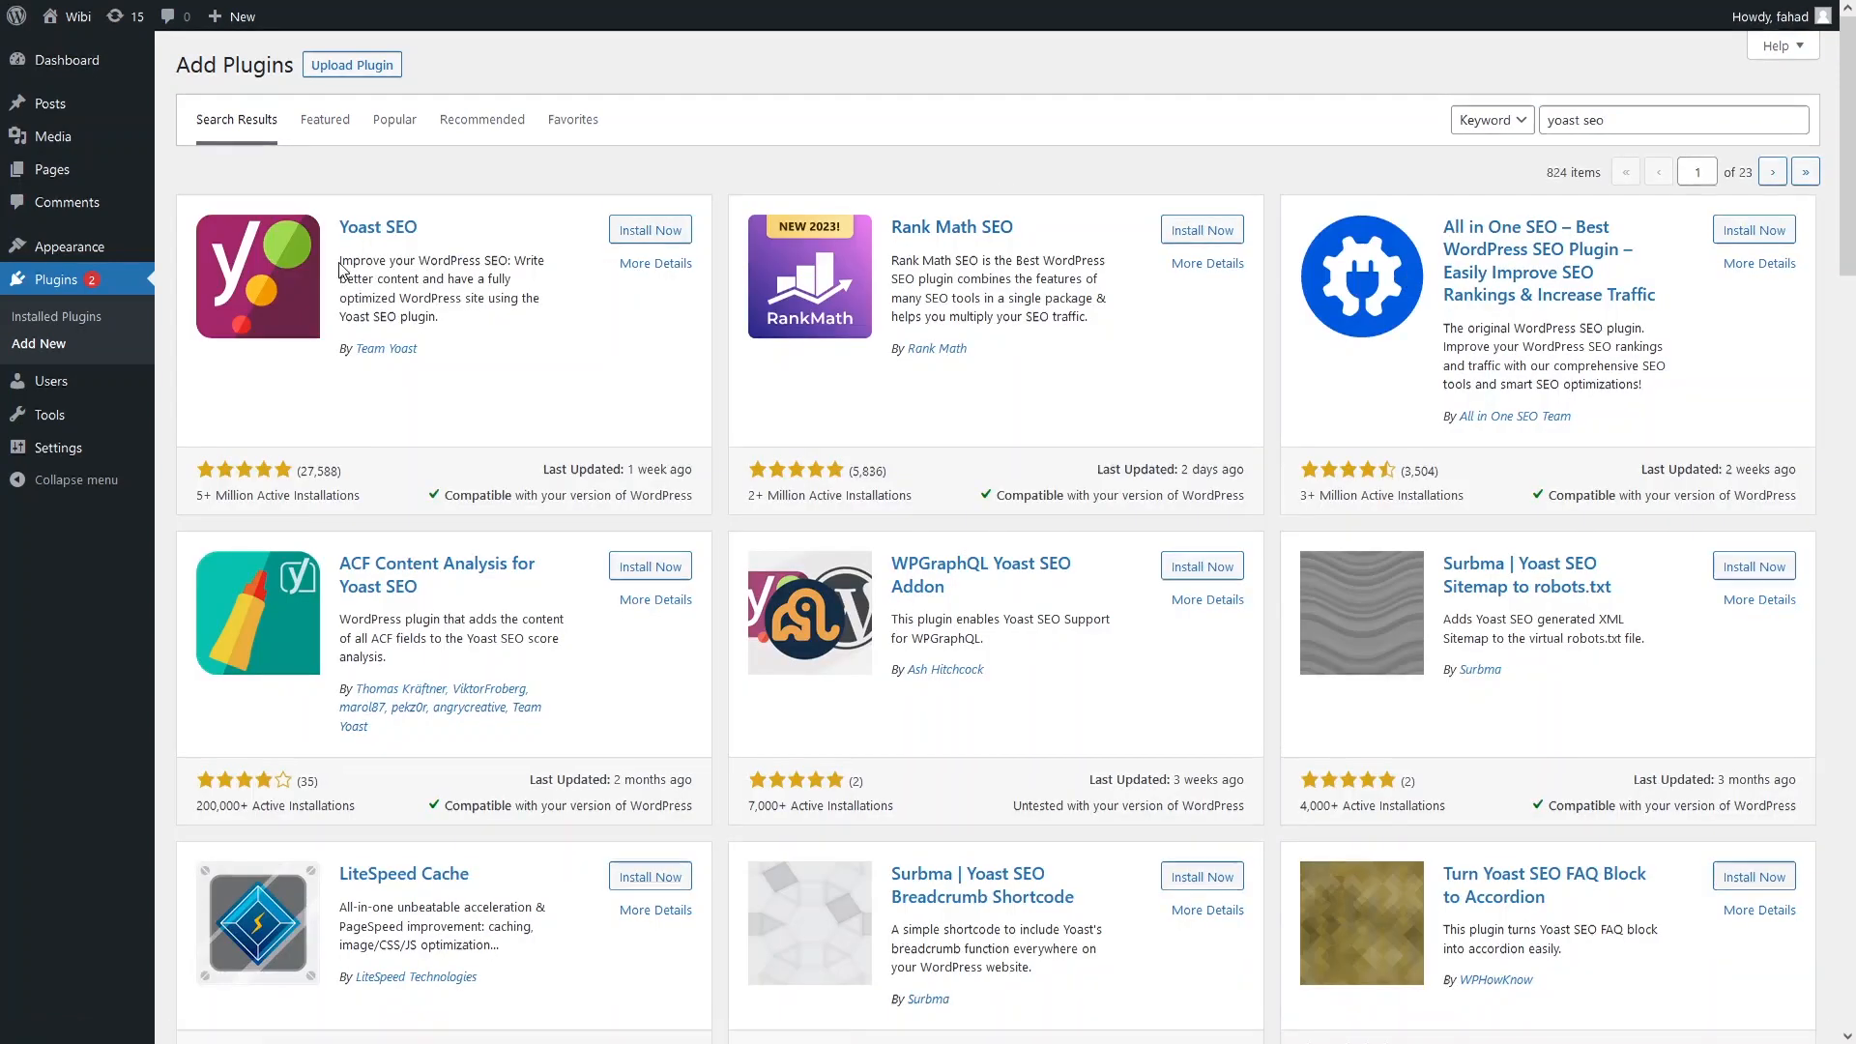
Install and activate the Yoast SEO plugin and continue to its first-time configuration.
left_click_drag(339, 261, 438, 277)
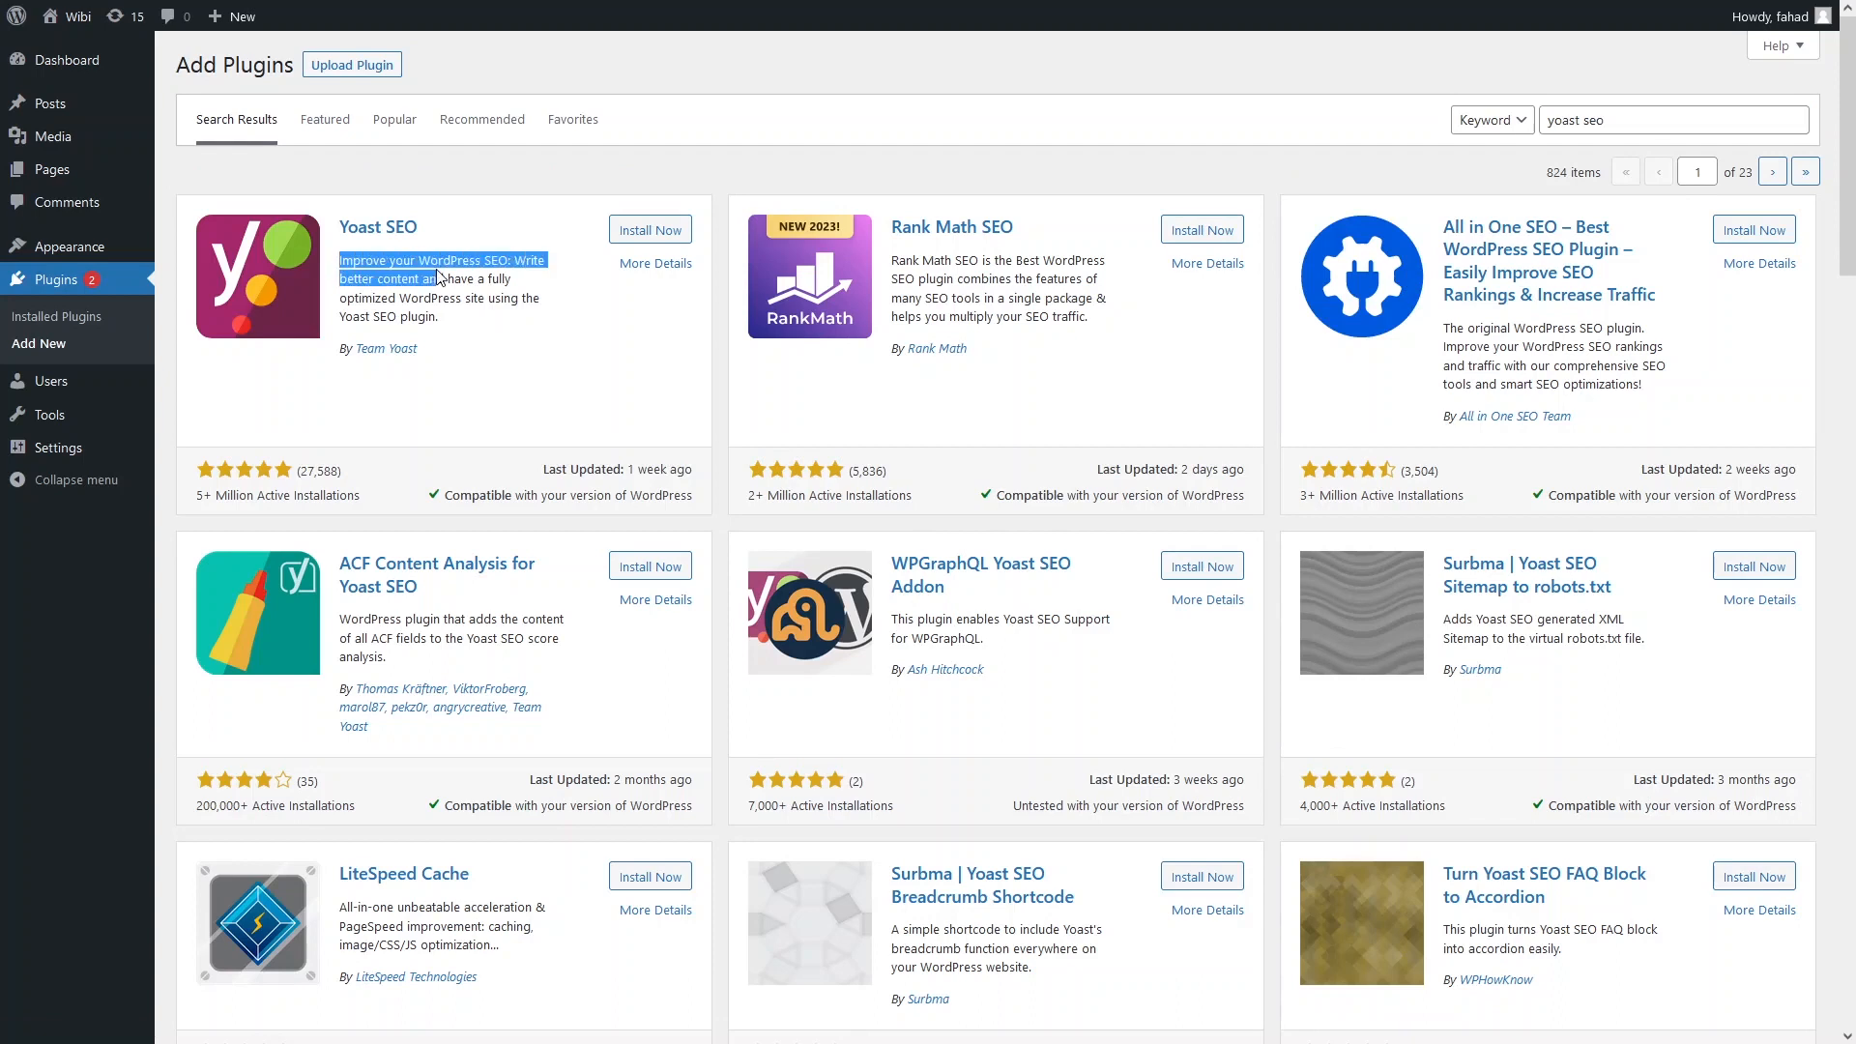
left_click(643, 232)
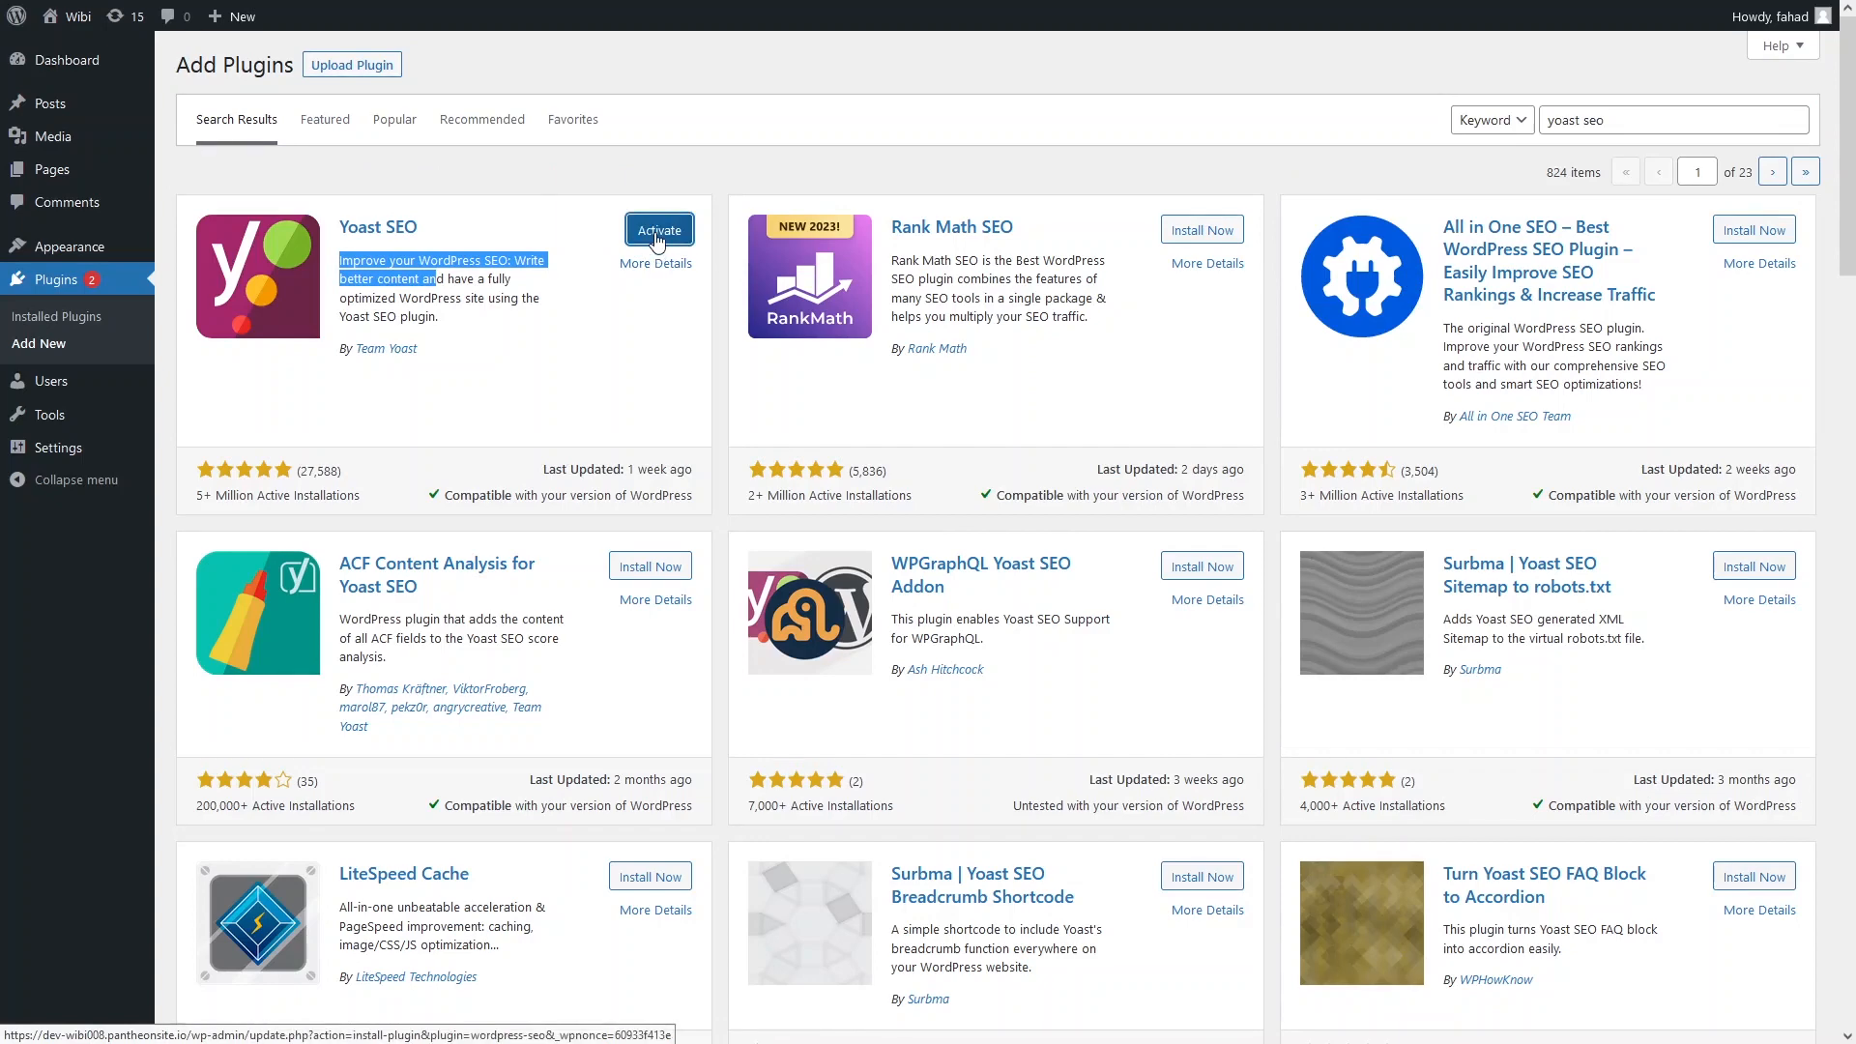
left_click(658, 236)
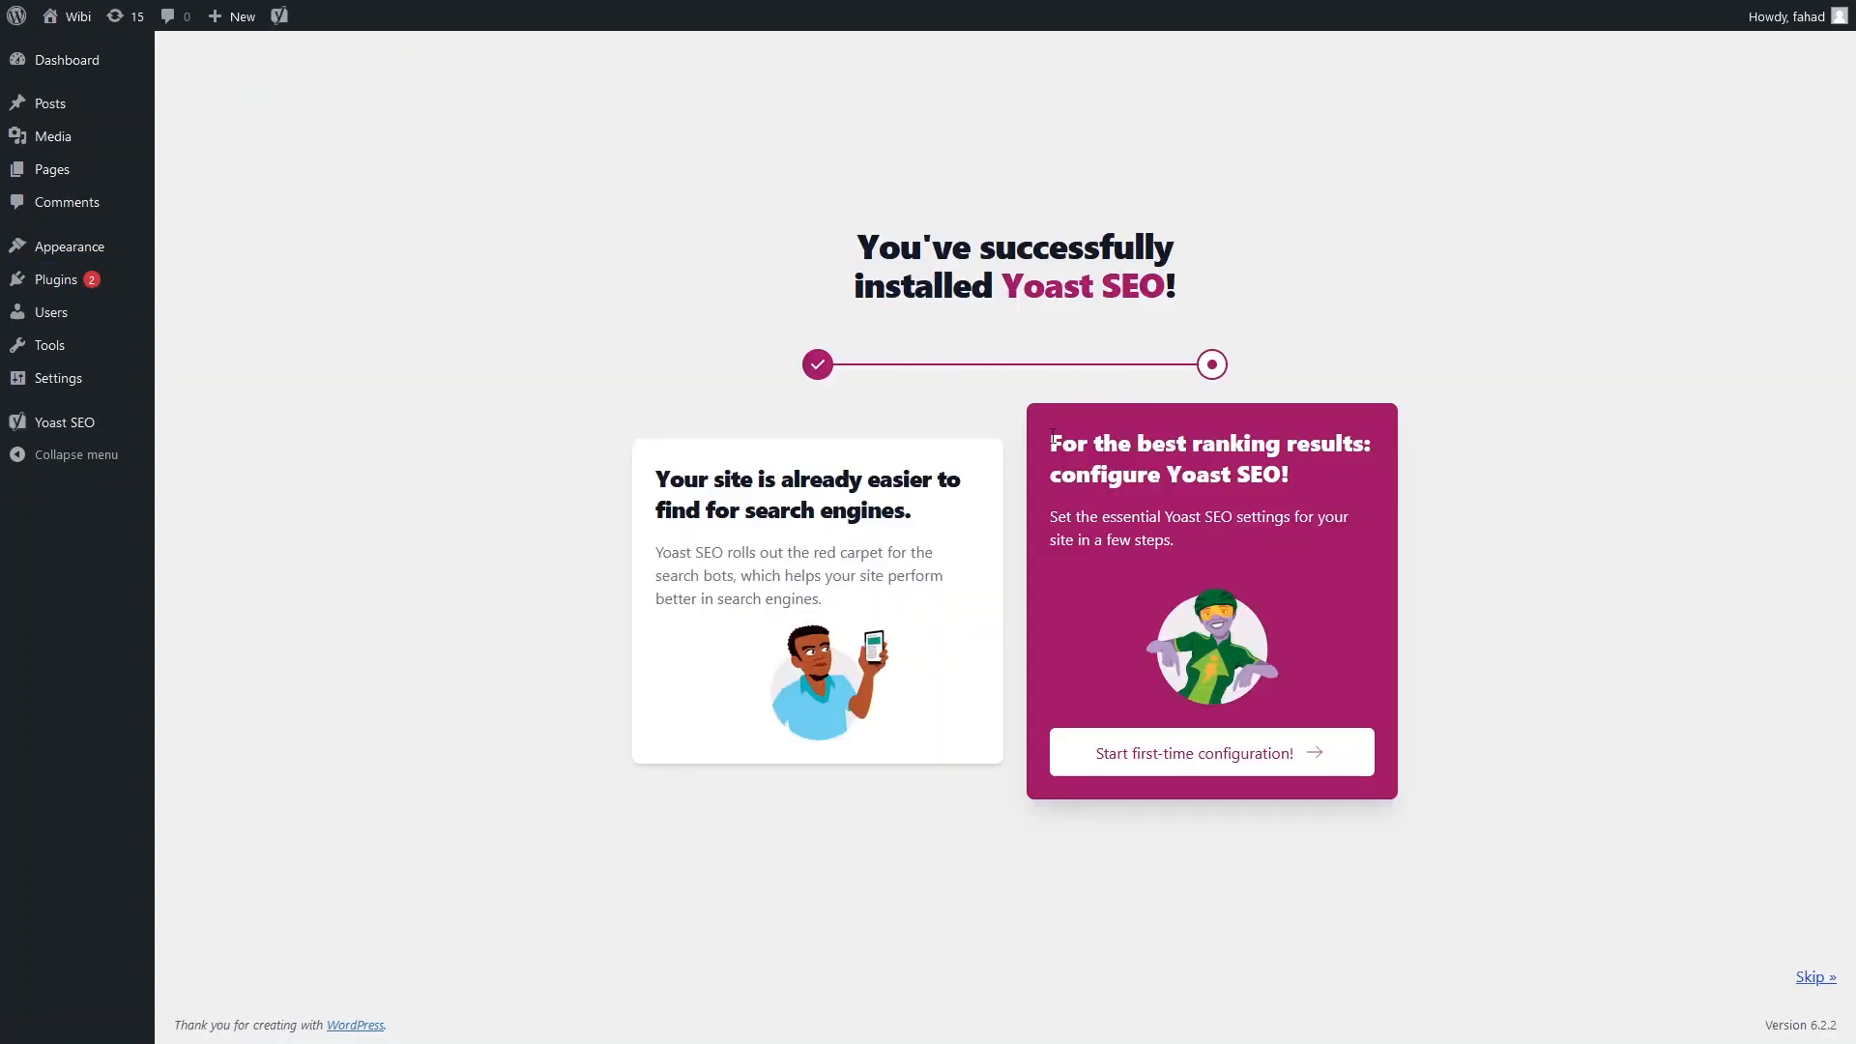
left_click(1187, 766)
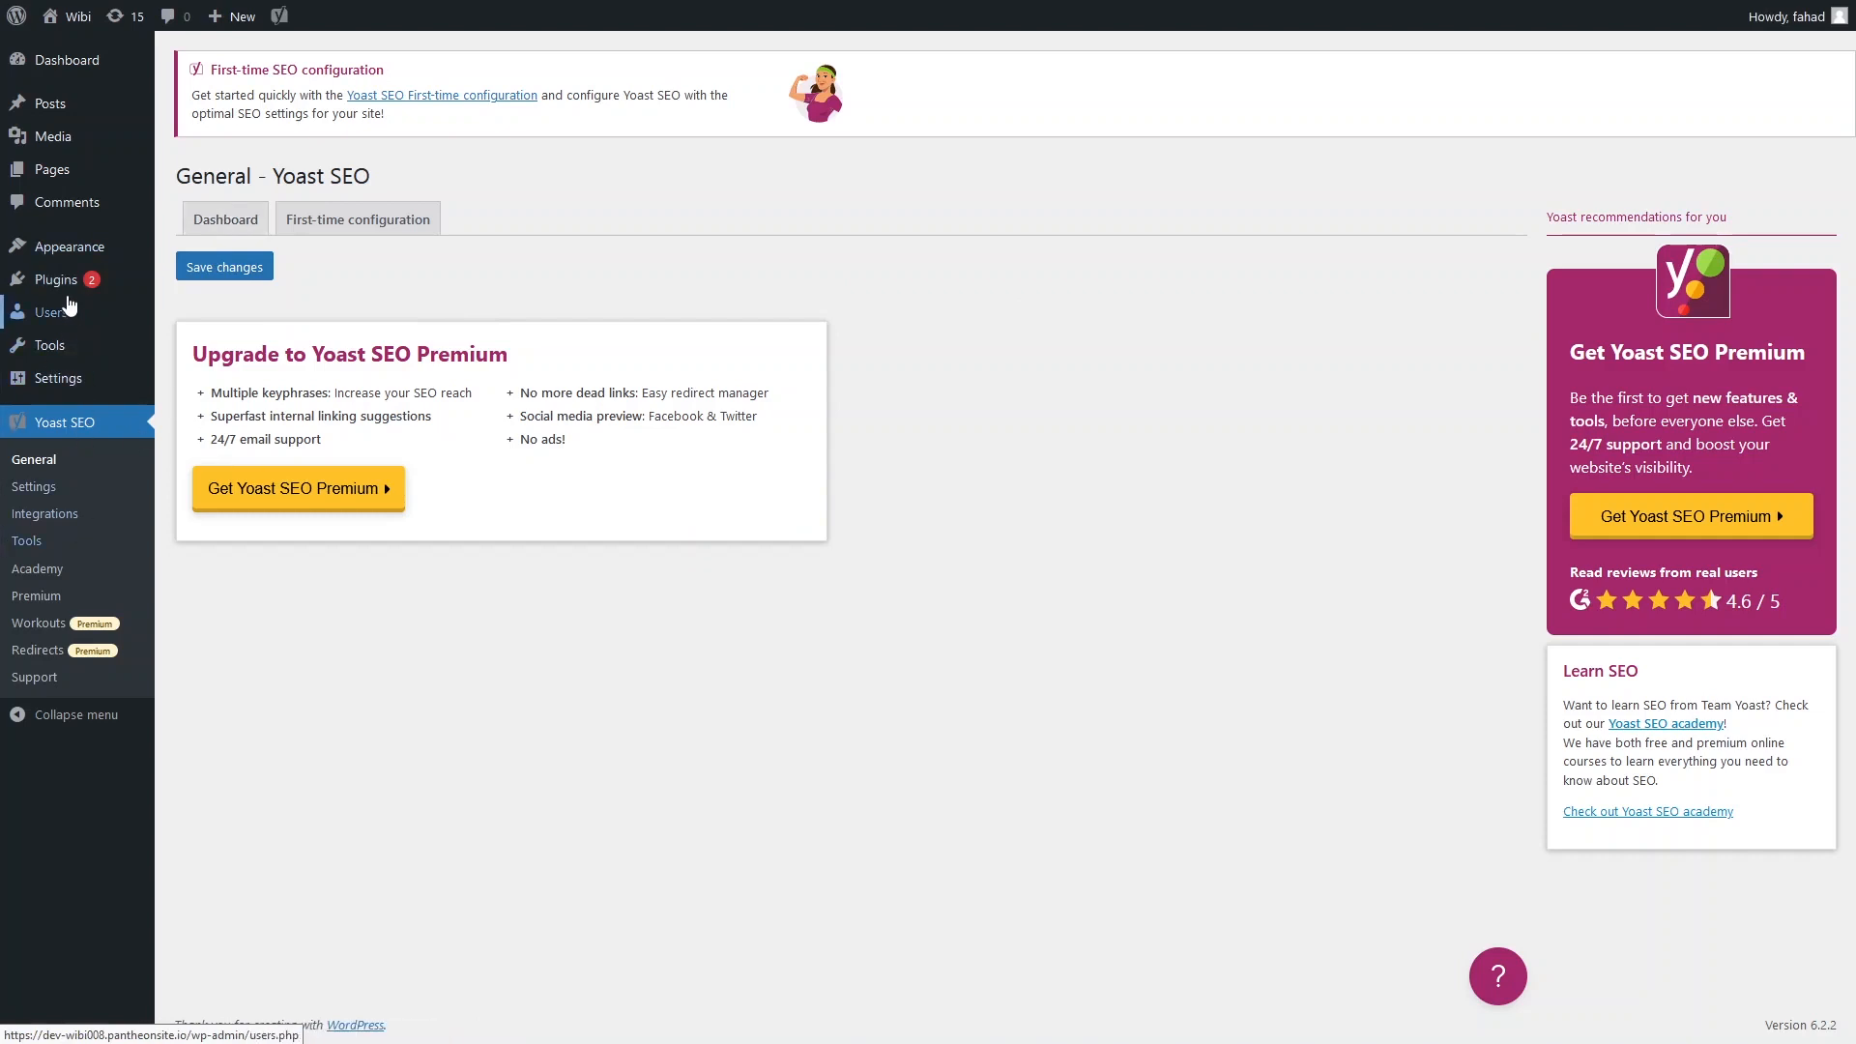
Return to adding new plugins and search for "elementor".
mouse_move(67, 290)
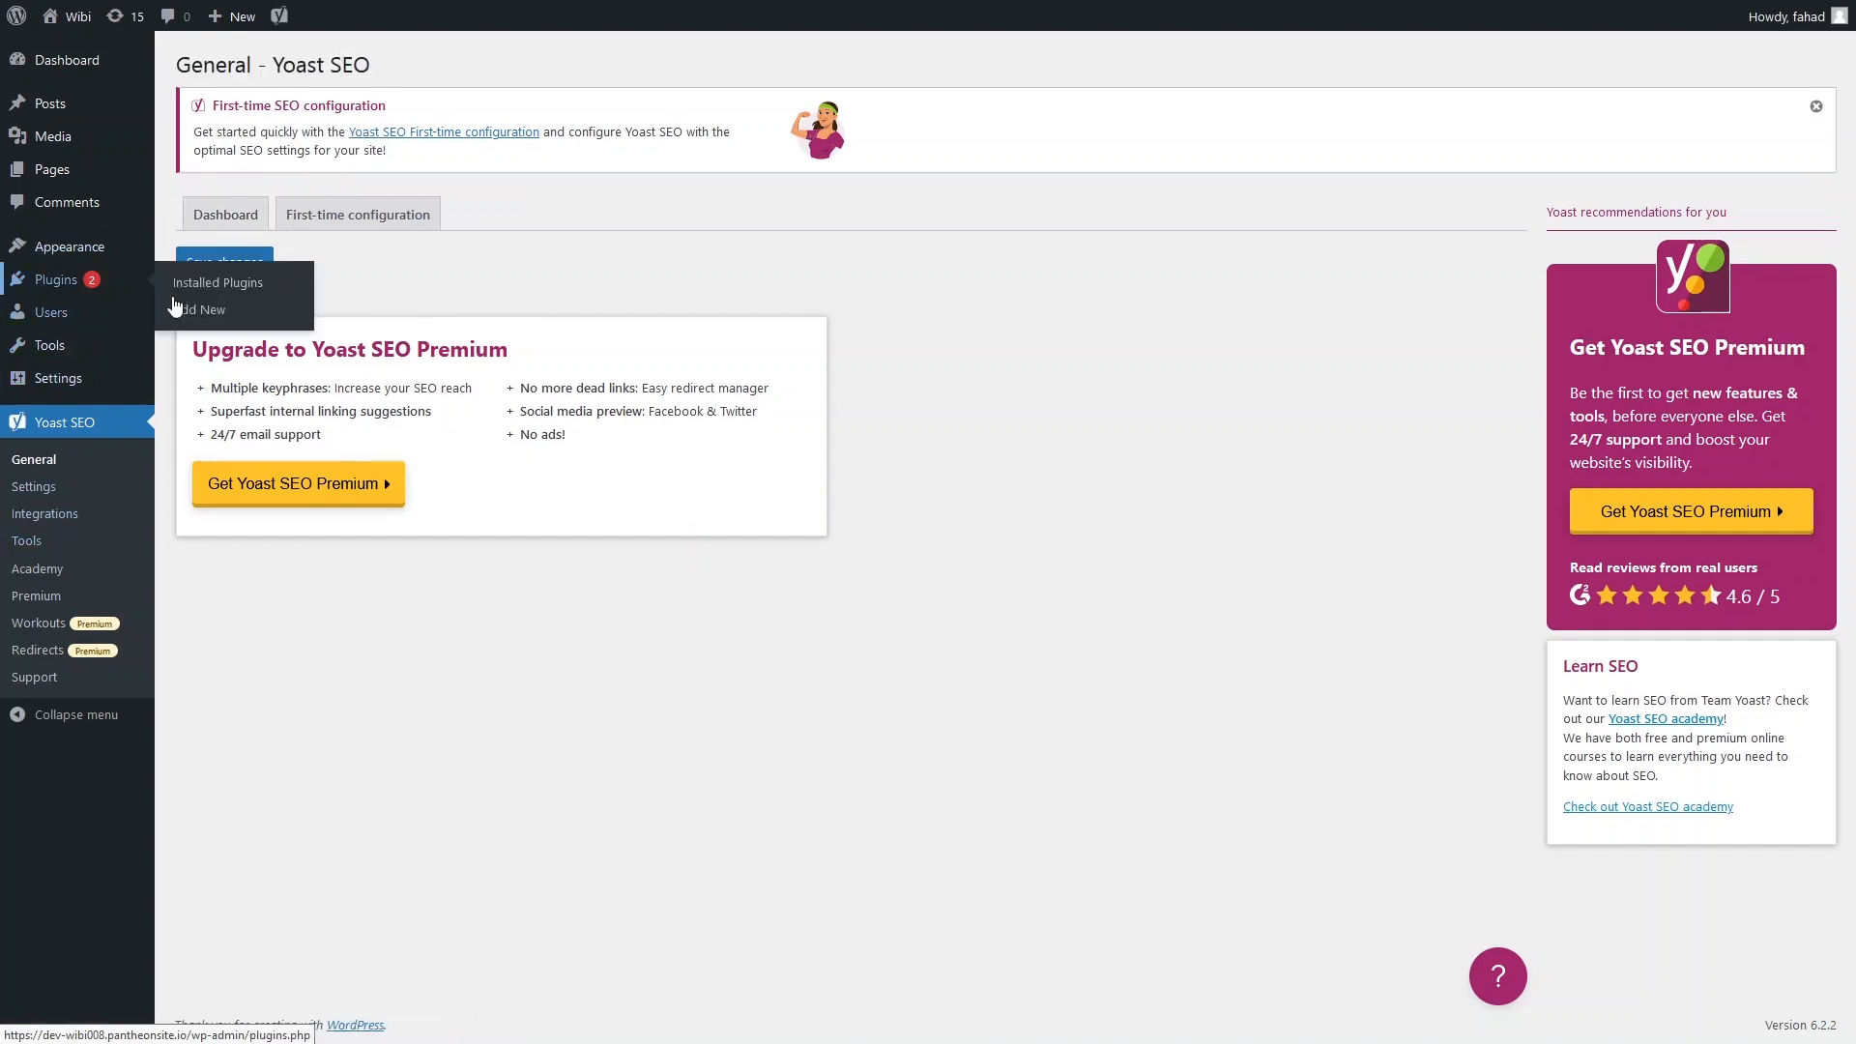
left_click(221, 309)
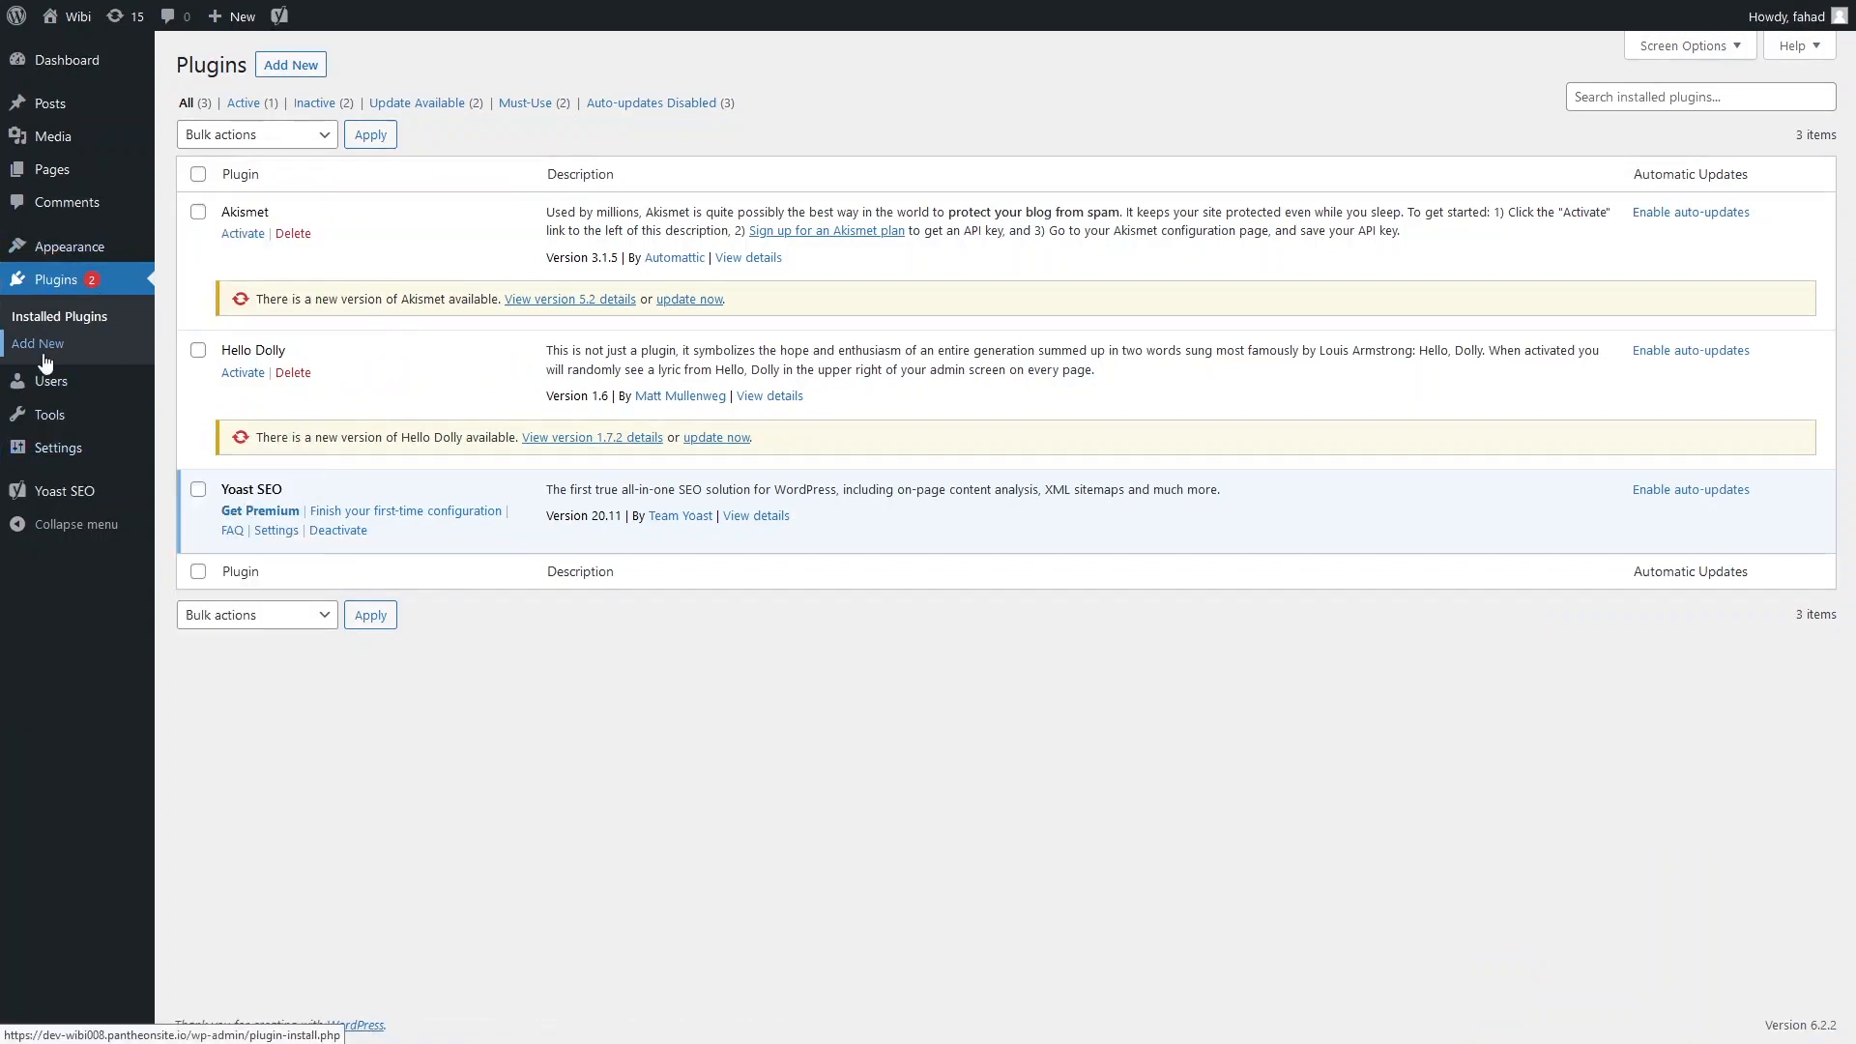
left_click(104, 350)
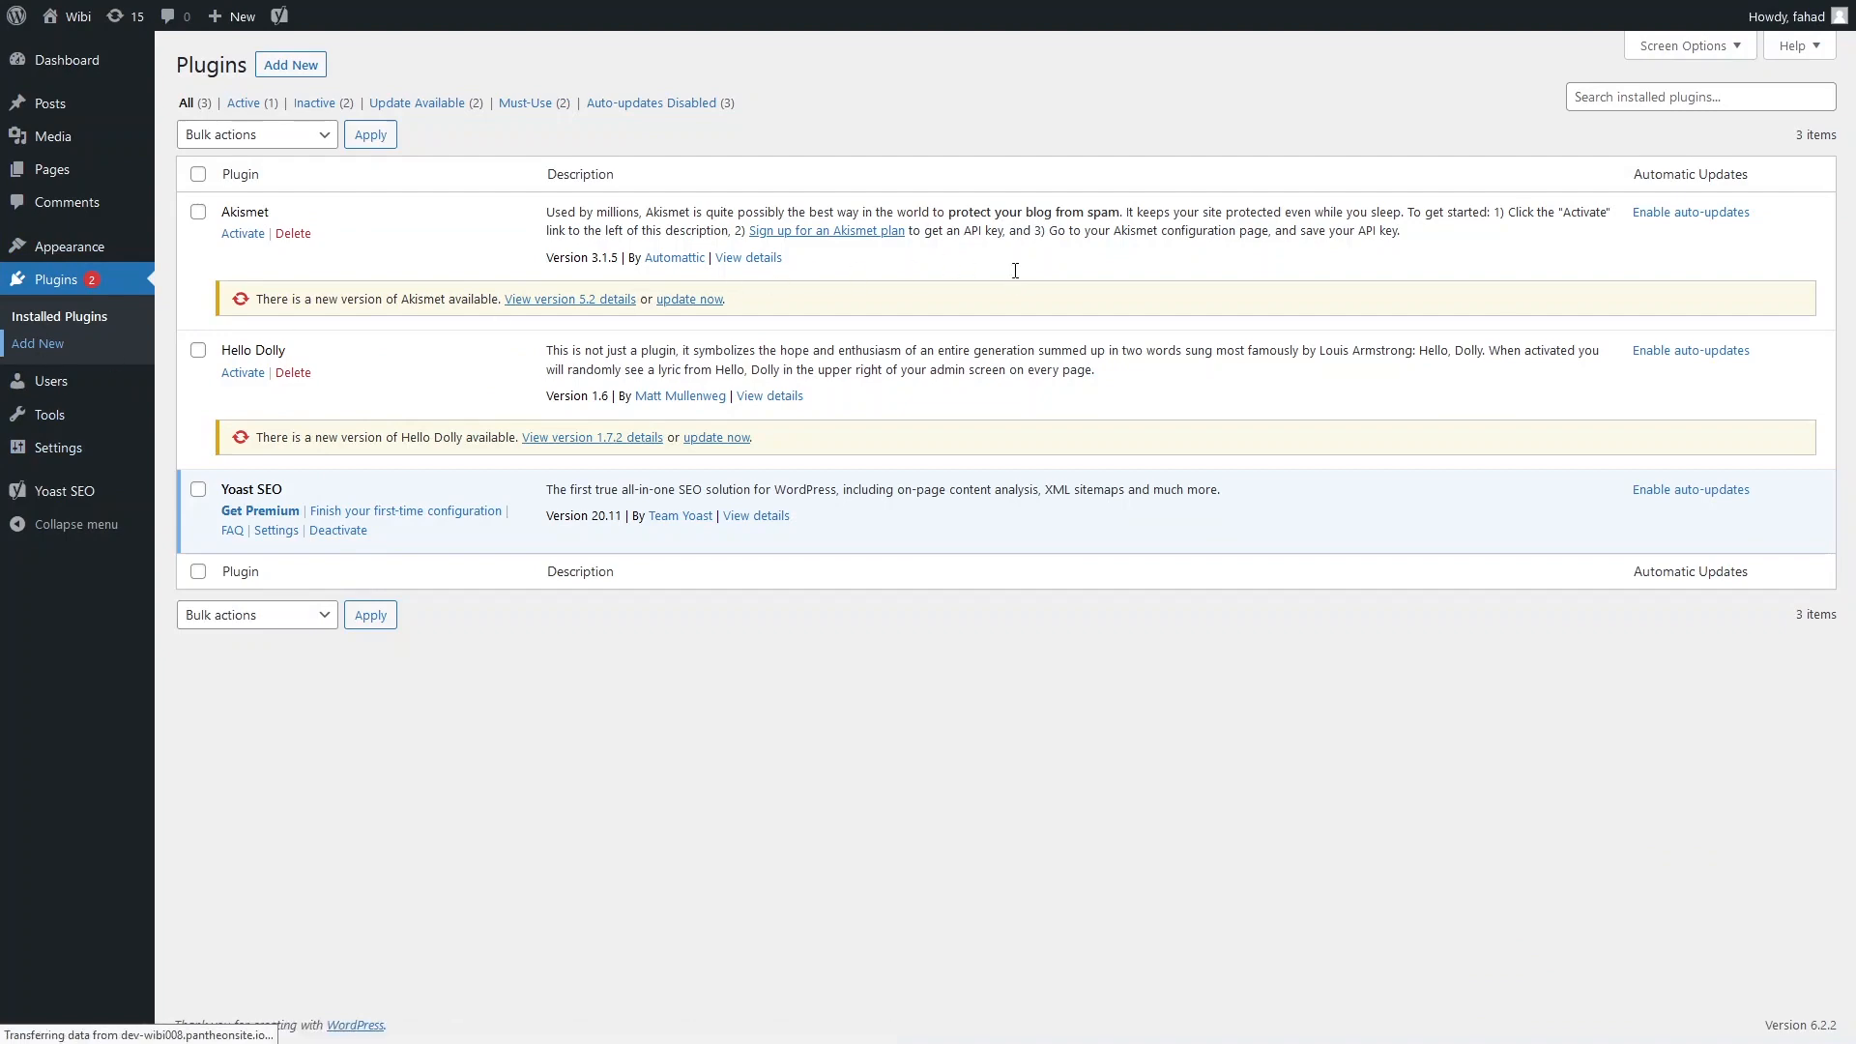
left_click(1619, 119)
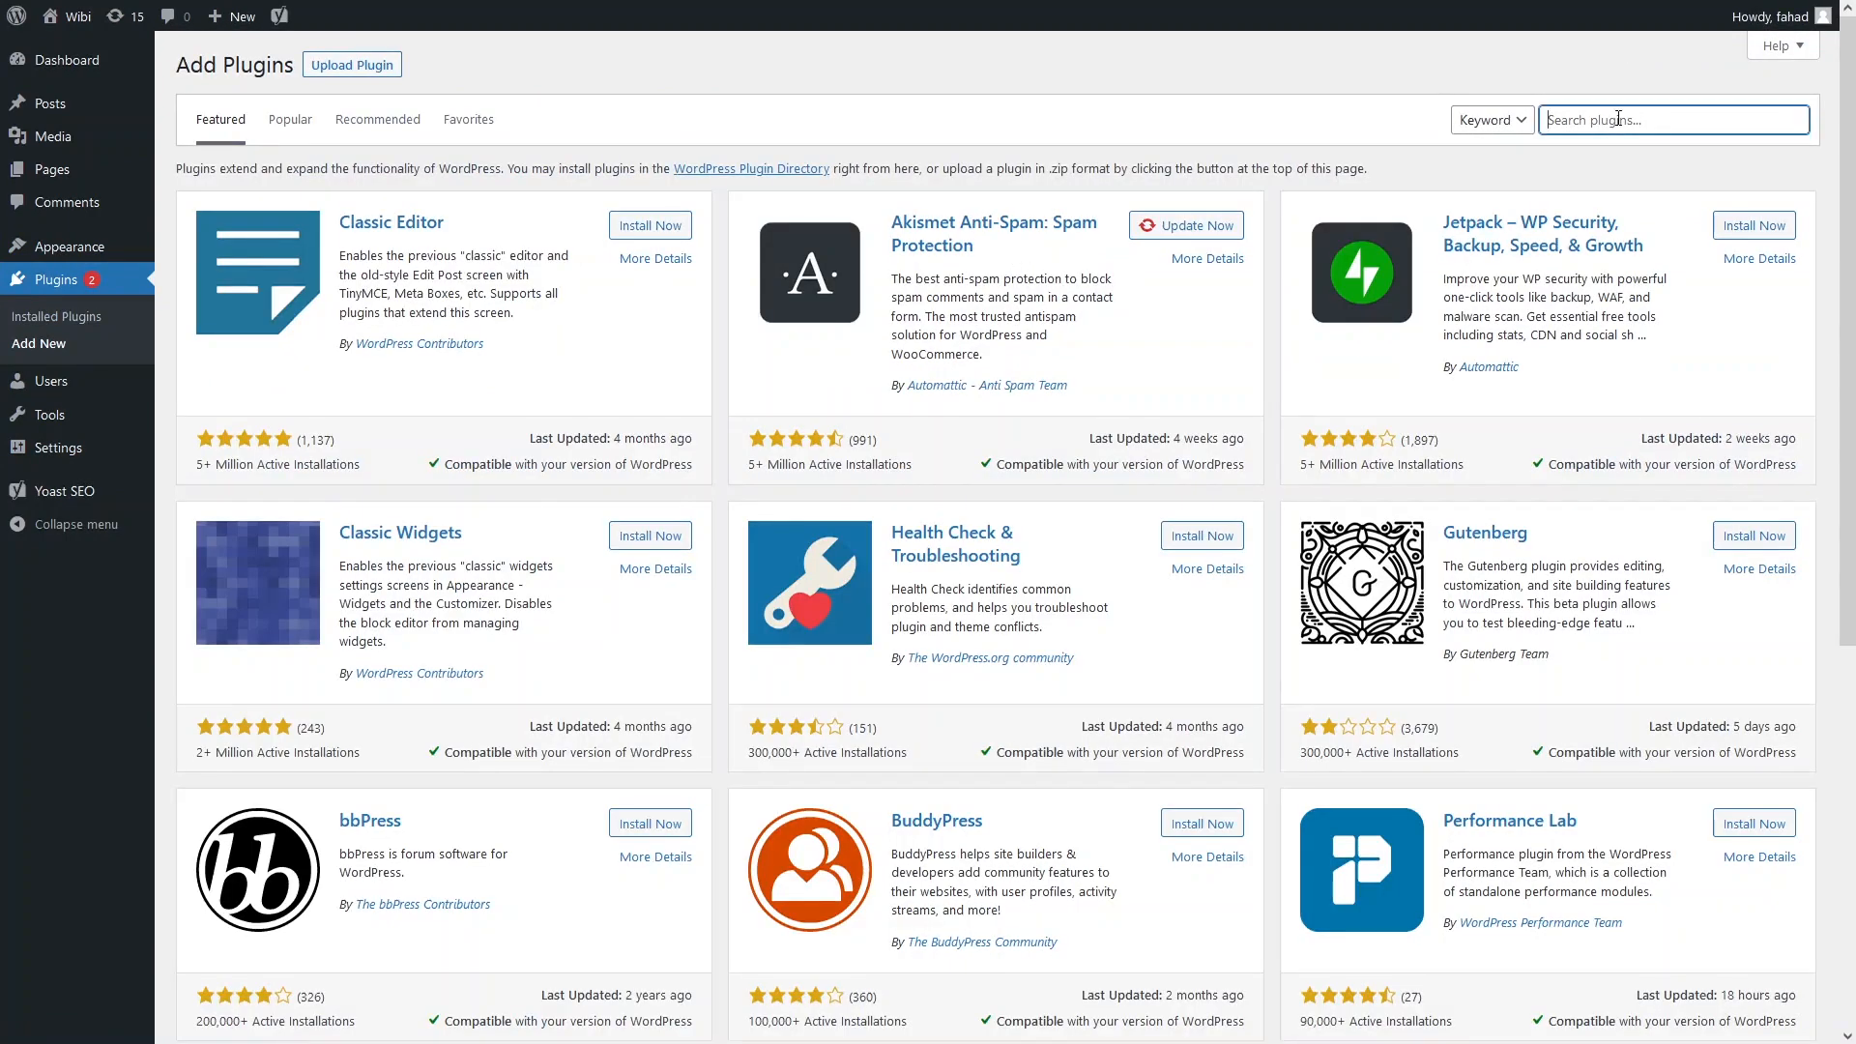
type("ele")
key("Down")
key("Down")
key("Down")
key("Down")
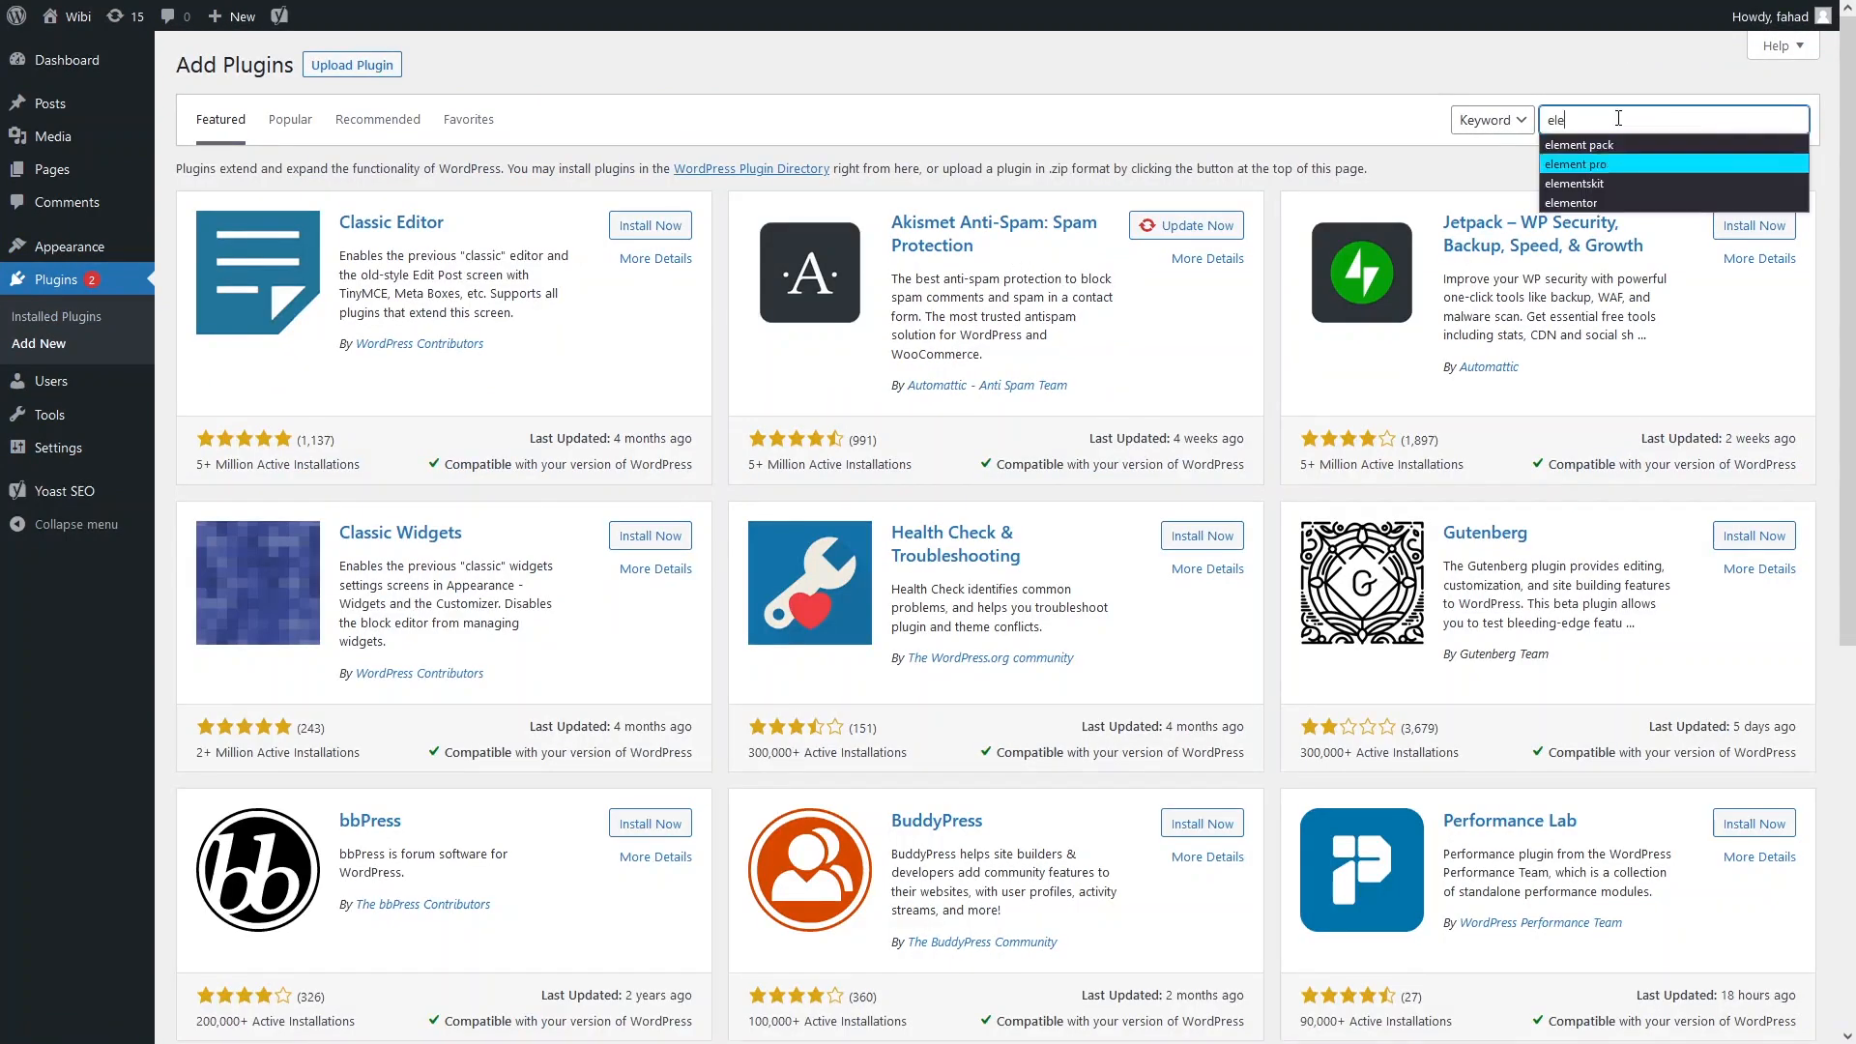
key("Return")
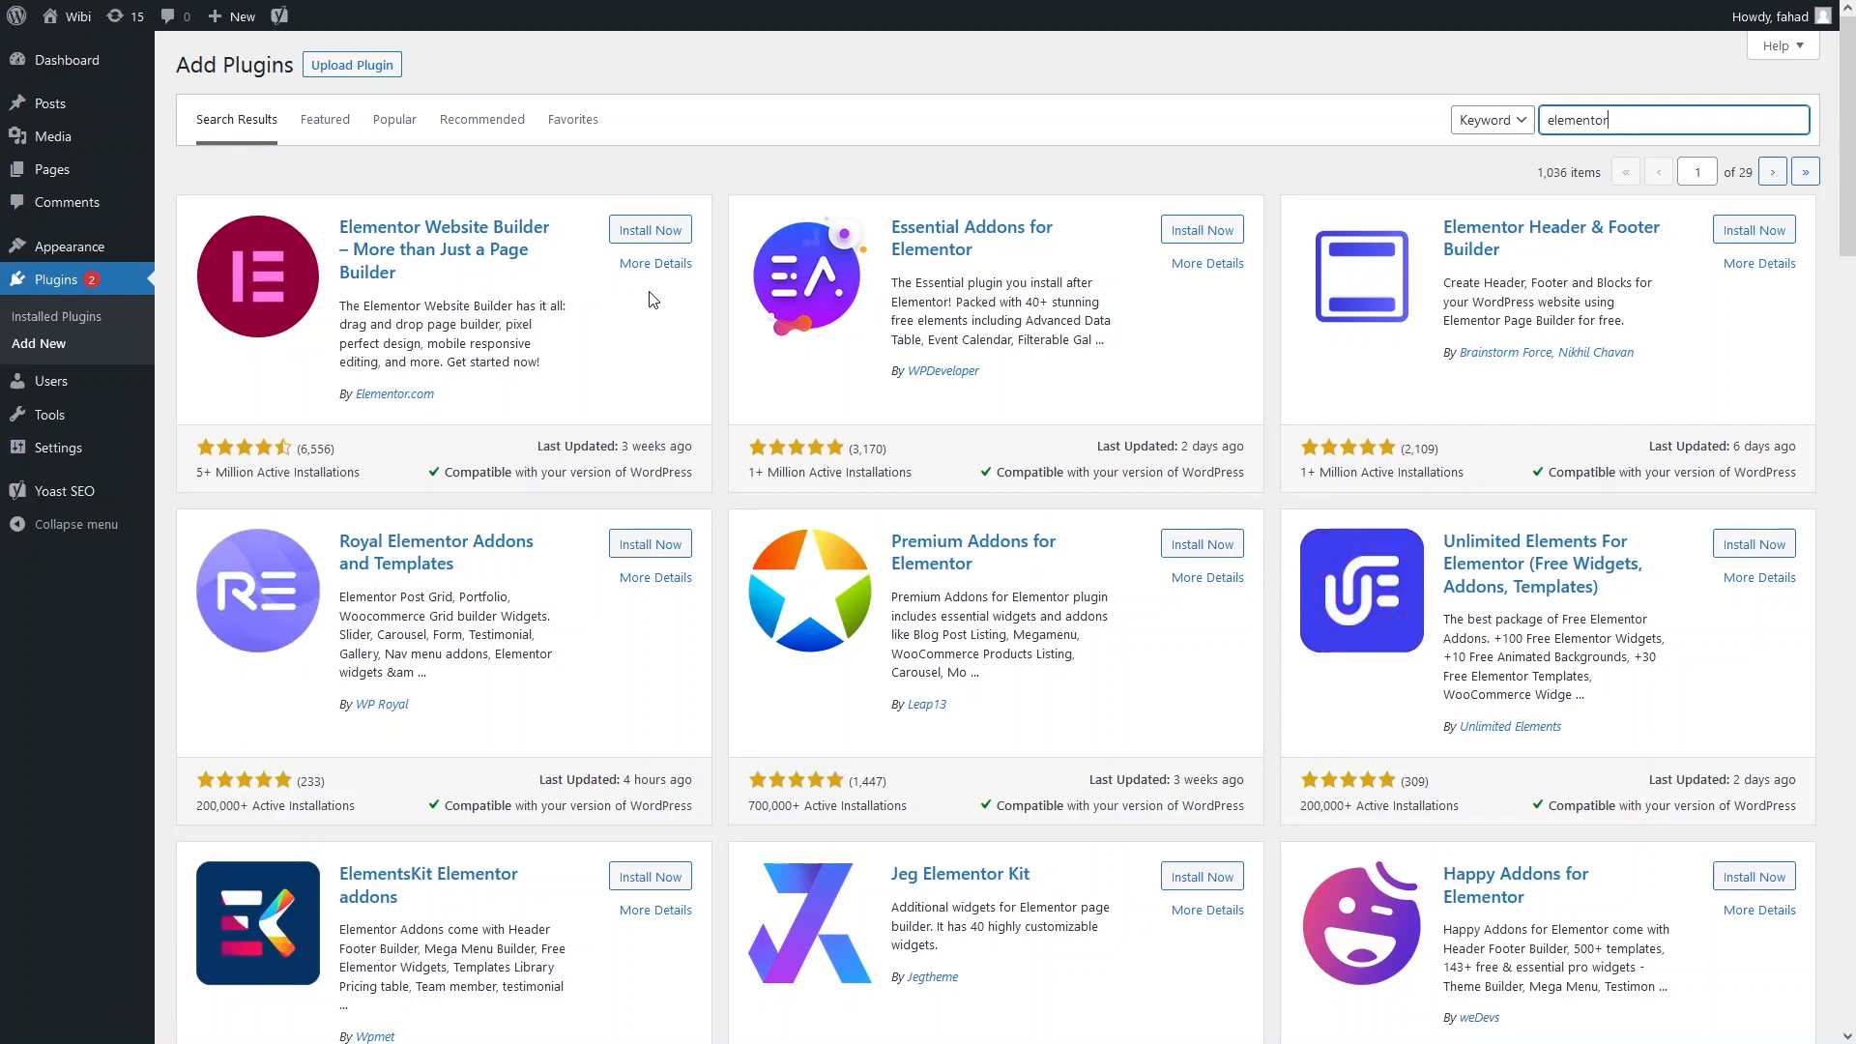
Install and activate the Elementor Website Builder plugin, skipping every stage of its setup wizard.
left_click(645, 232)
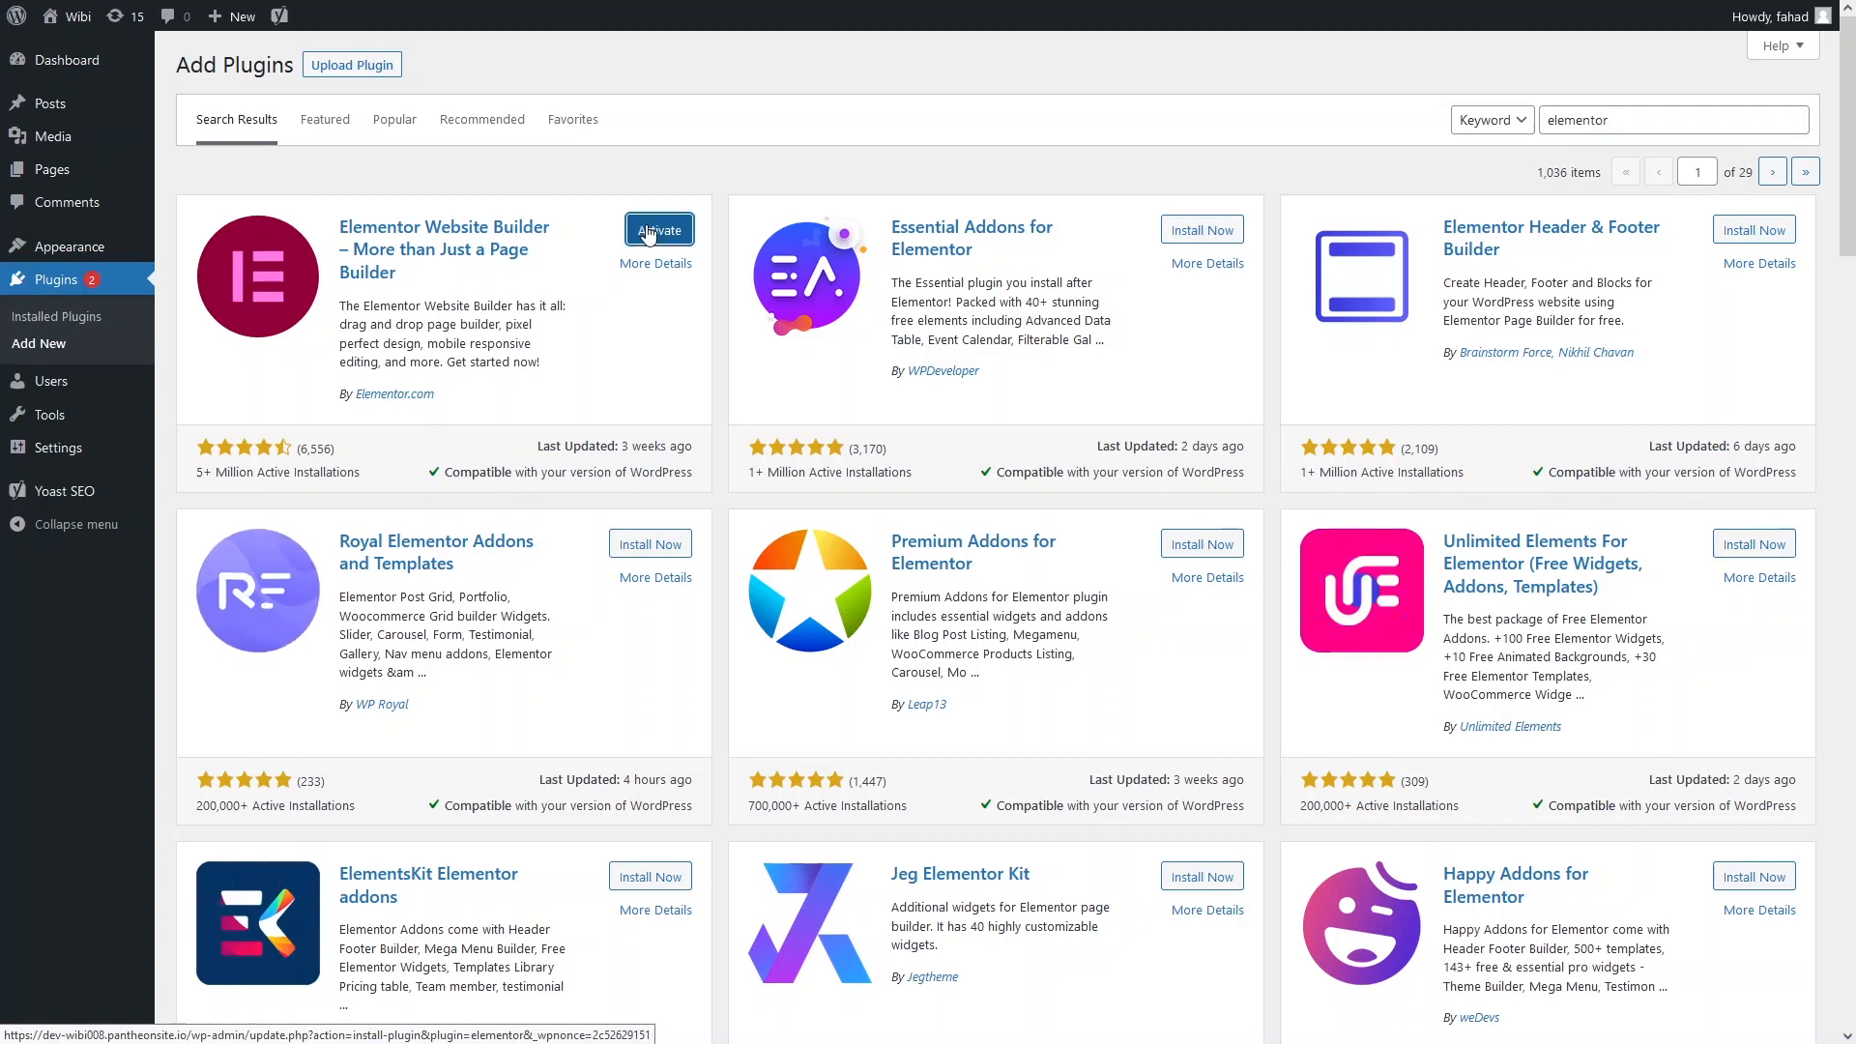
left_click(648, 232)
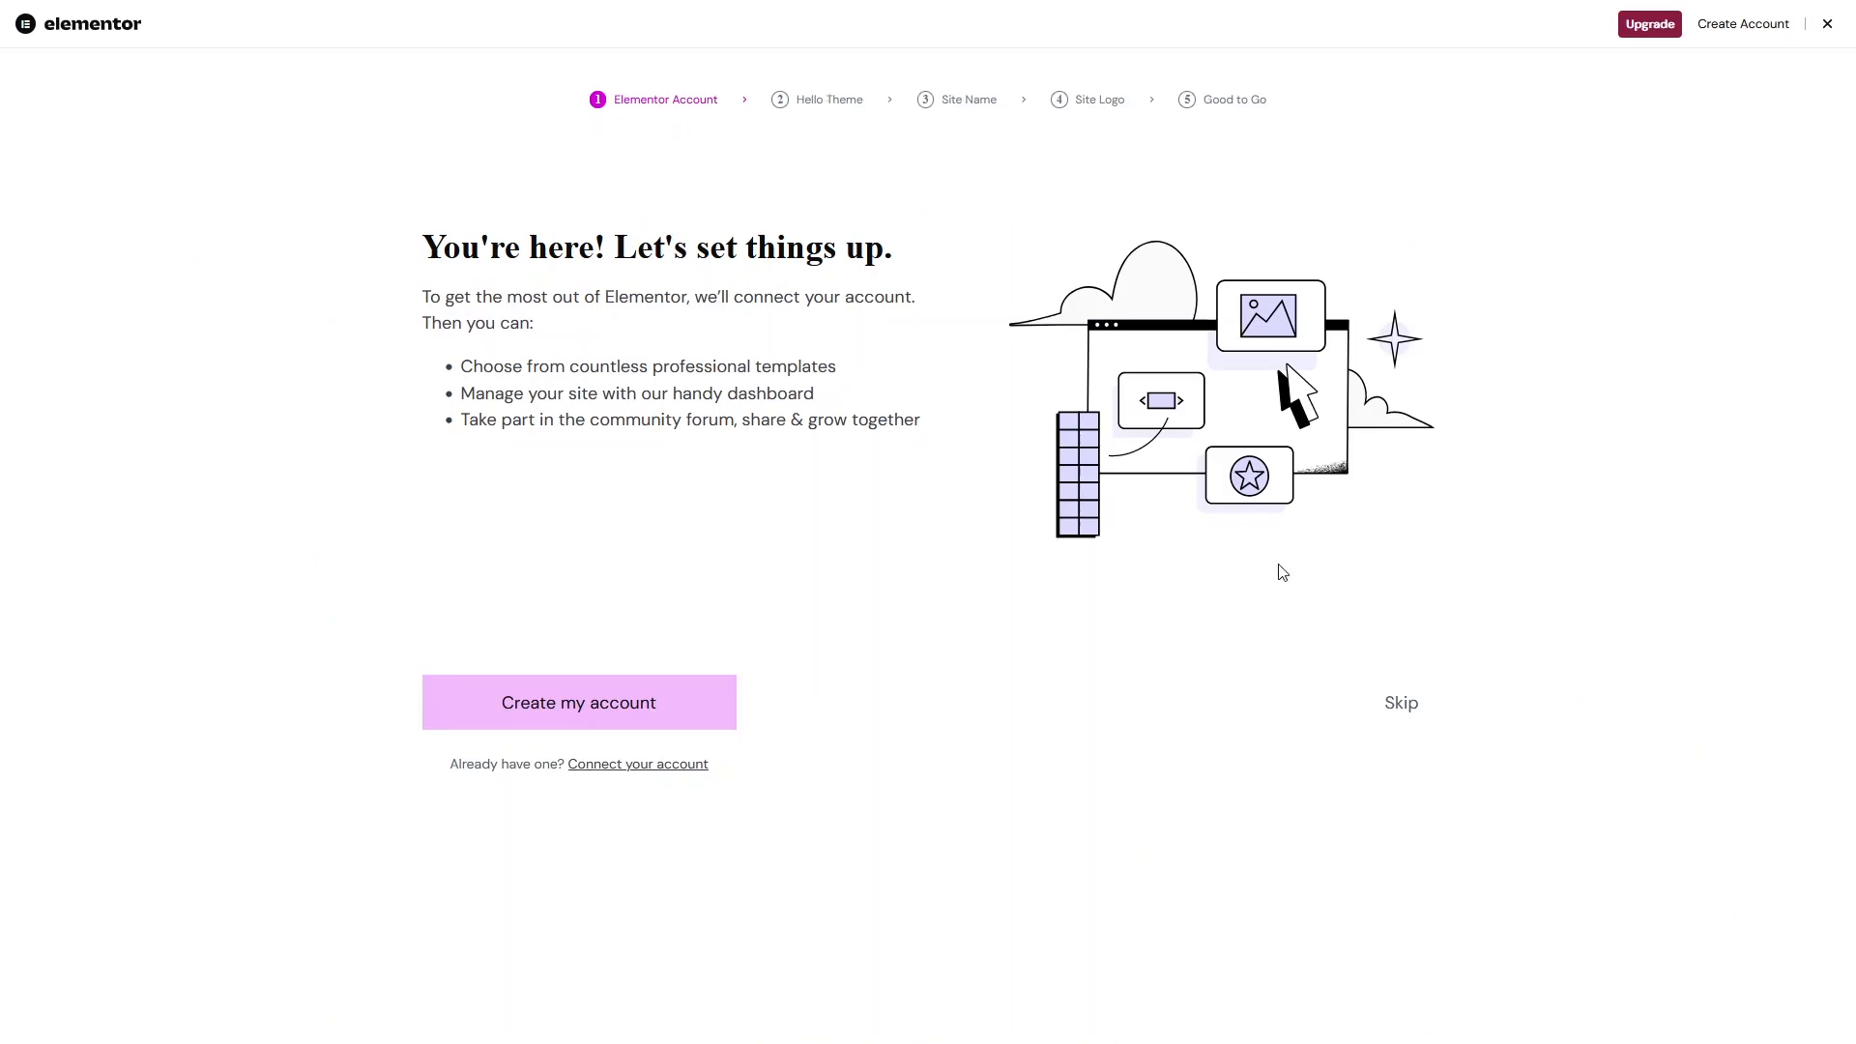
left_click(1397, 709)
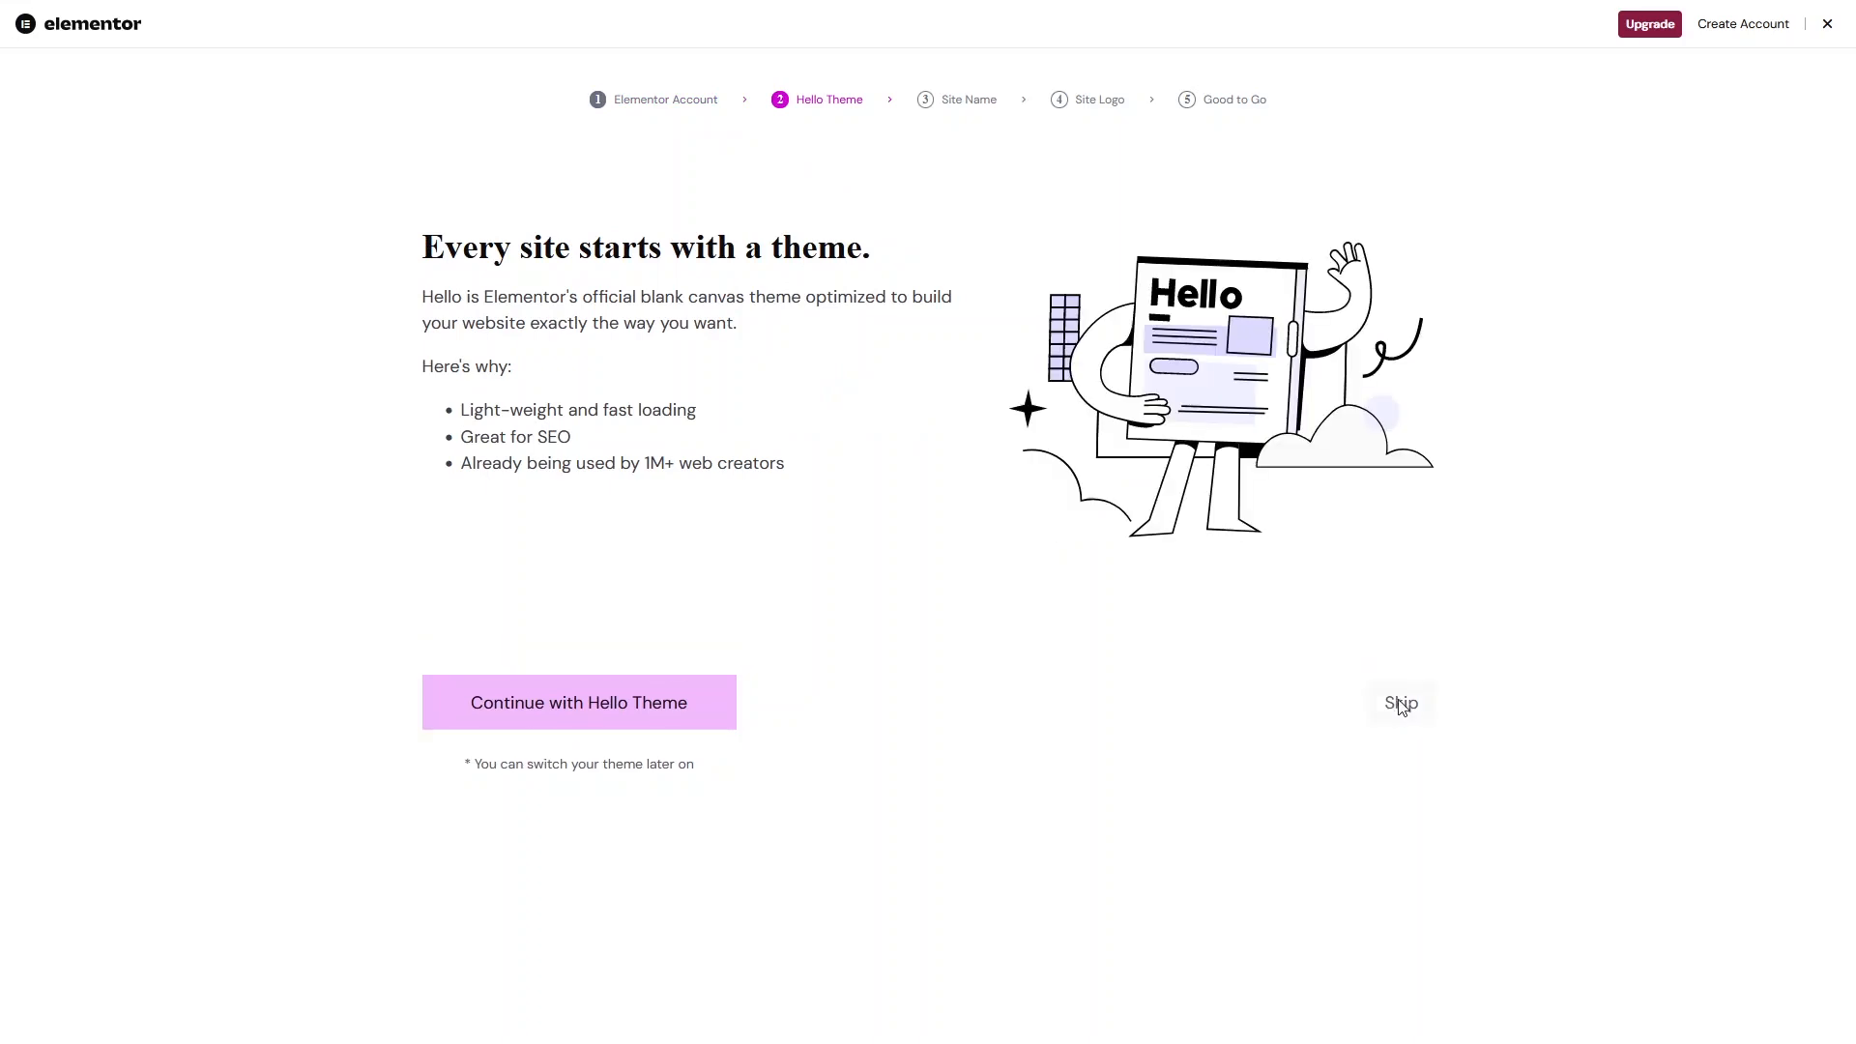
left_click(1401, 703)
left_click(1402, 706)
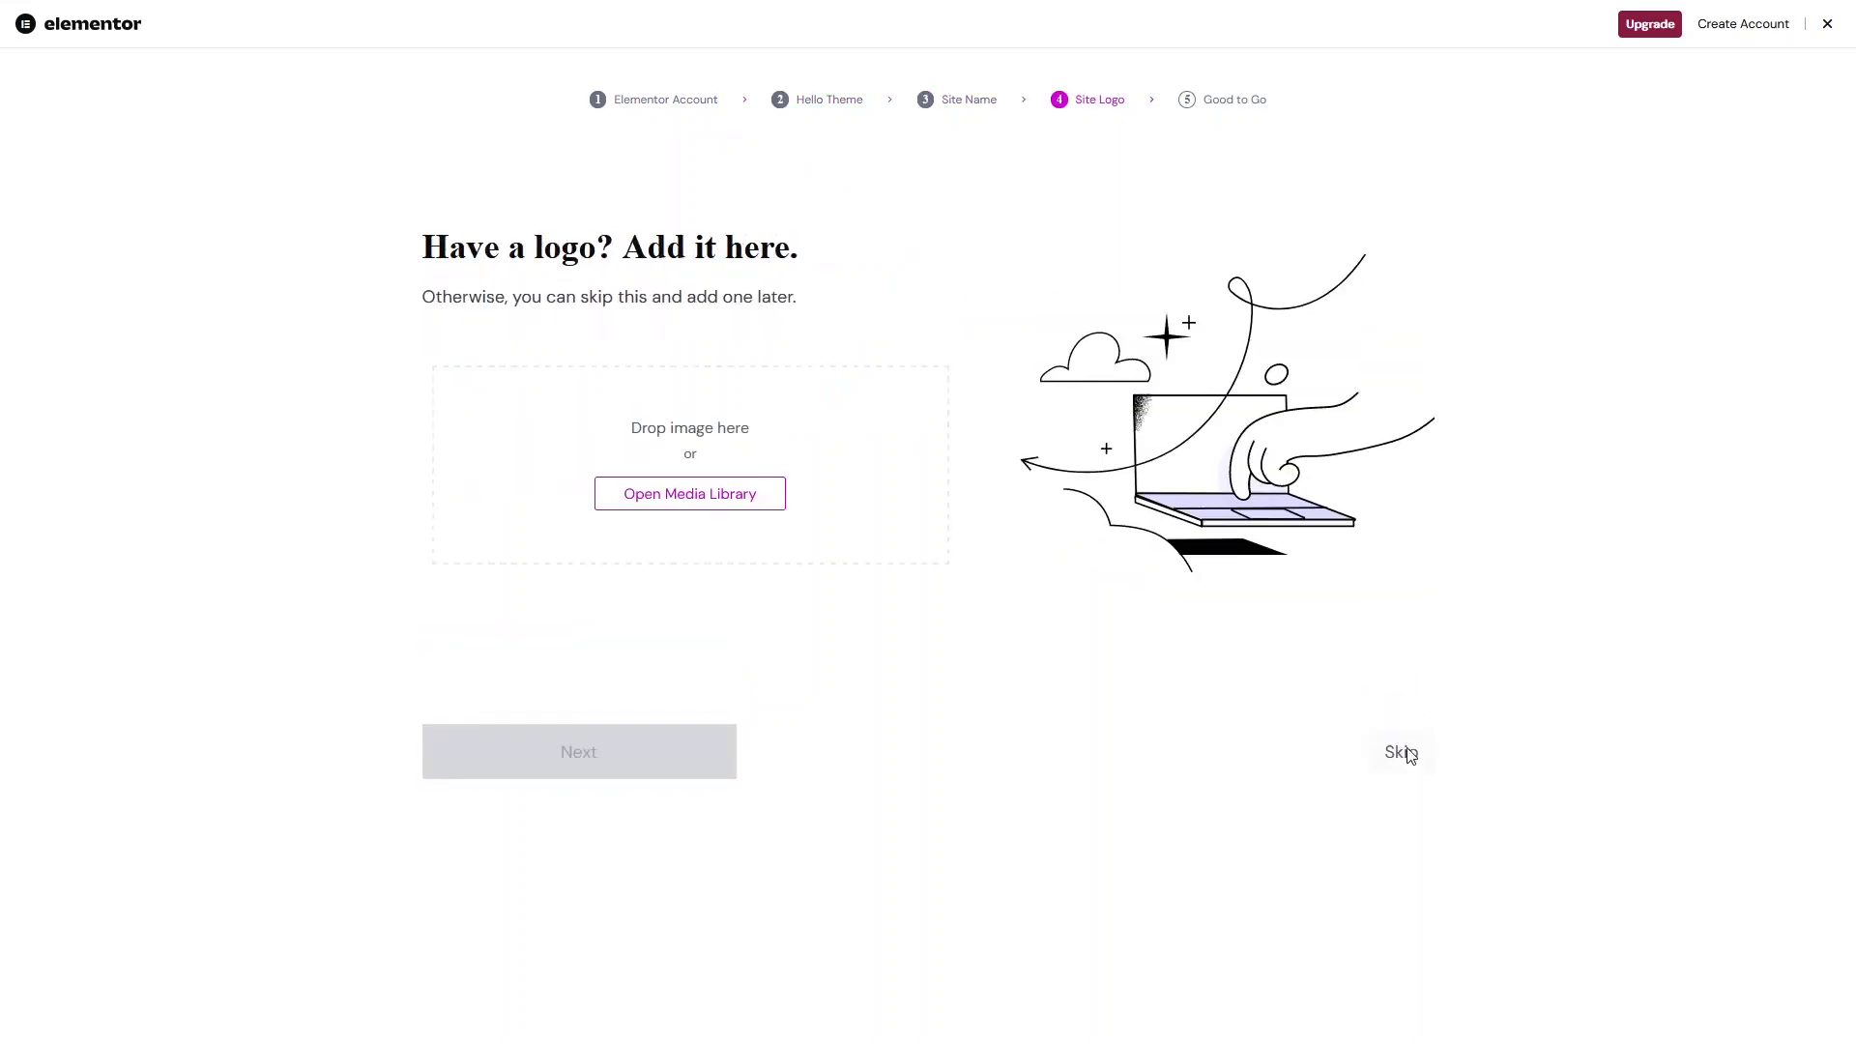
left_click(1402, 751)
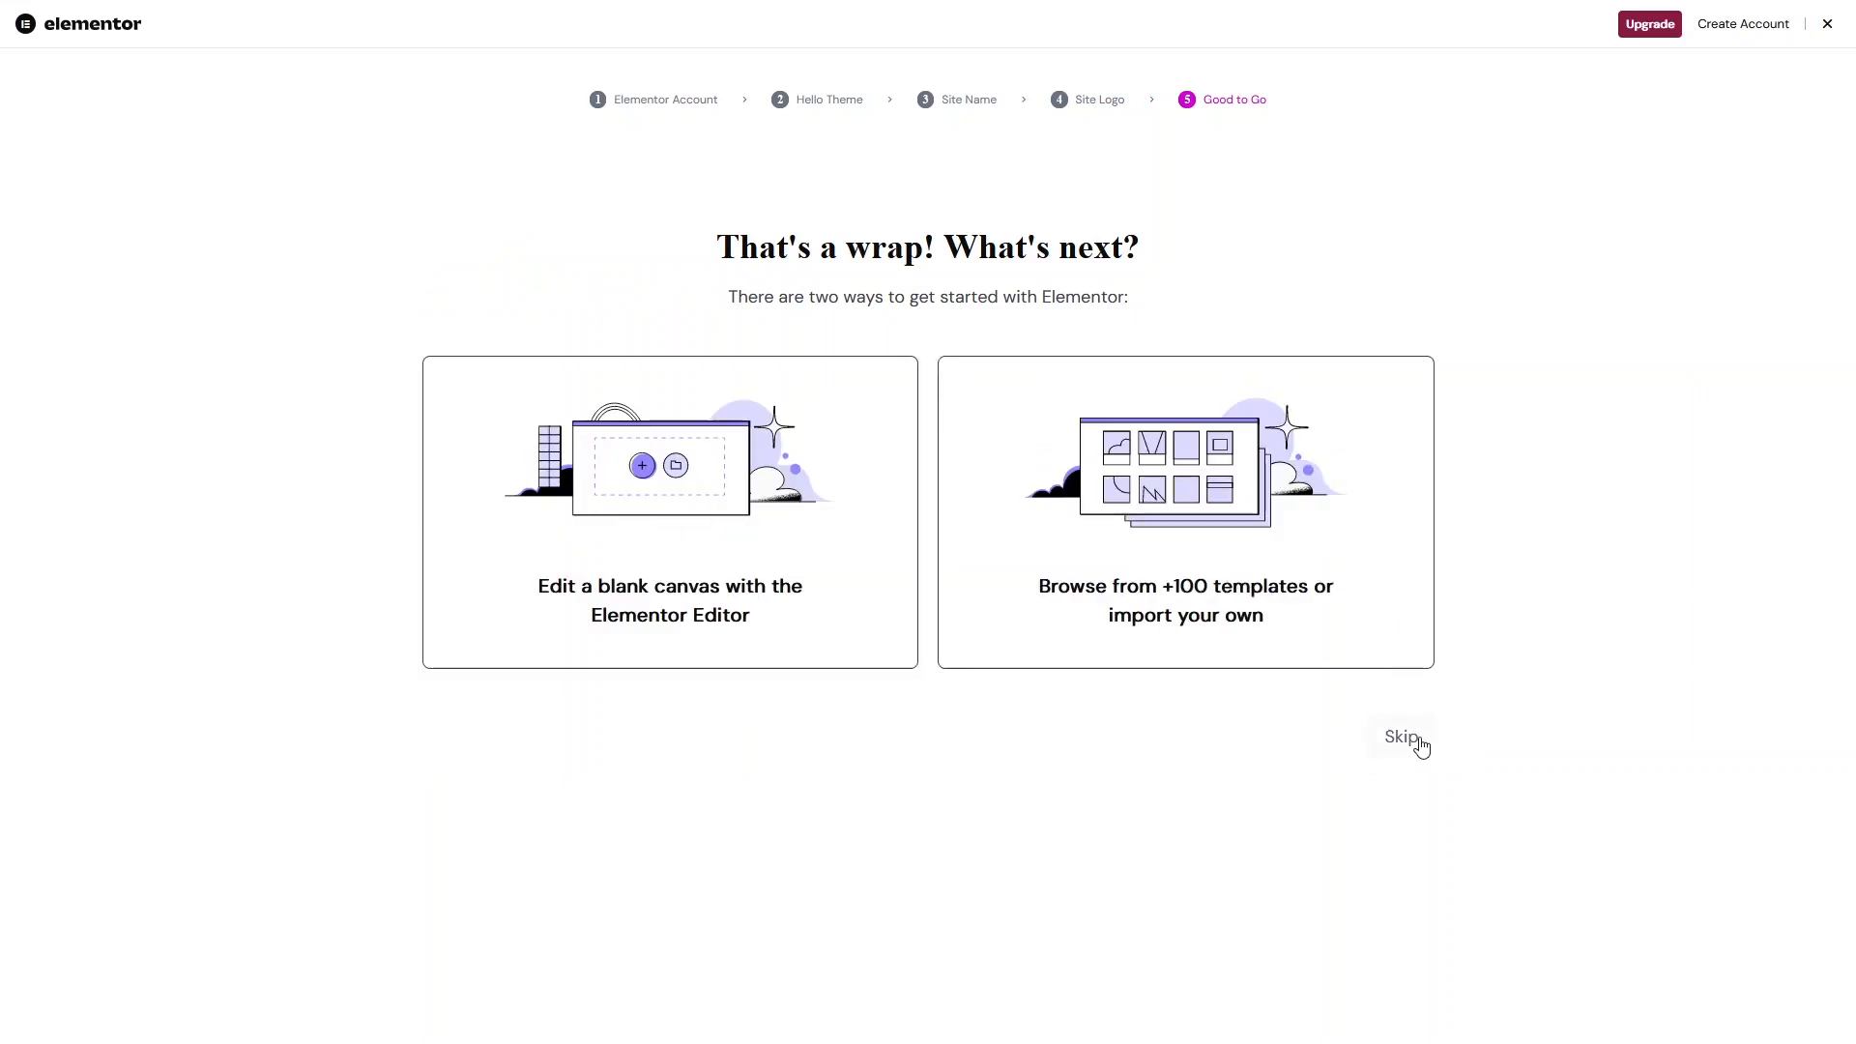
left_click(1402, 740)
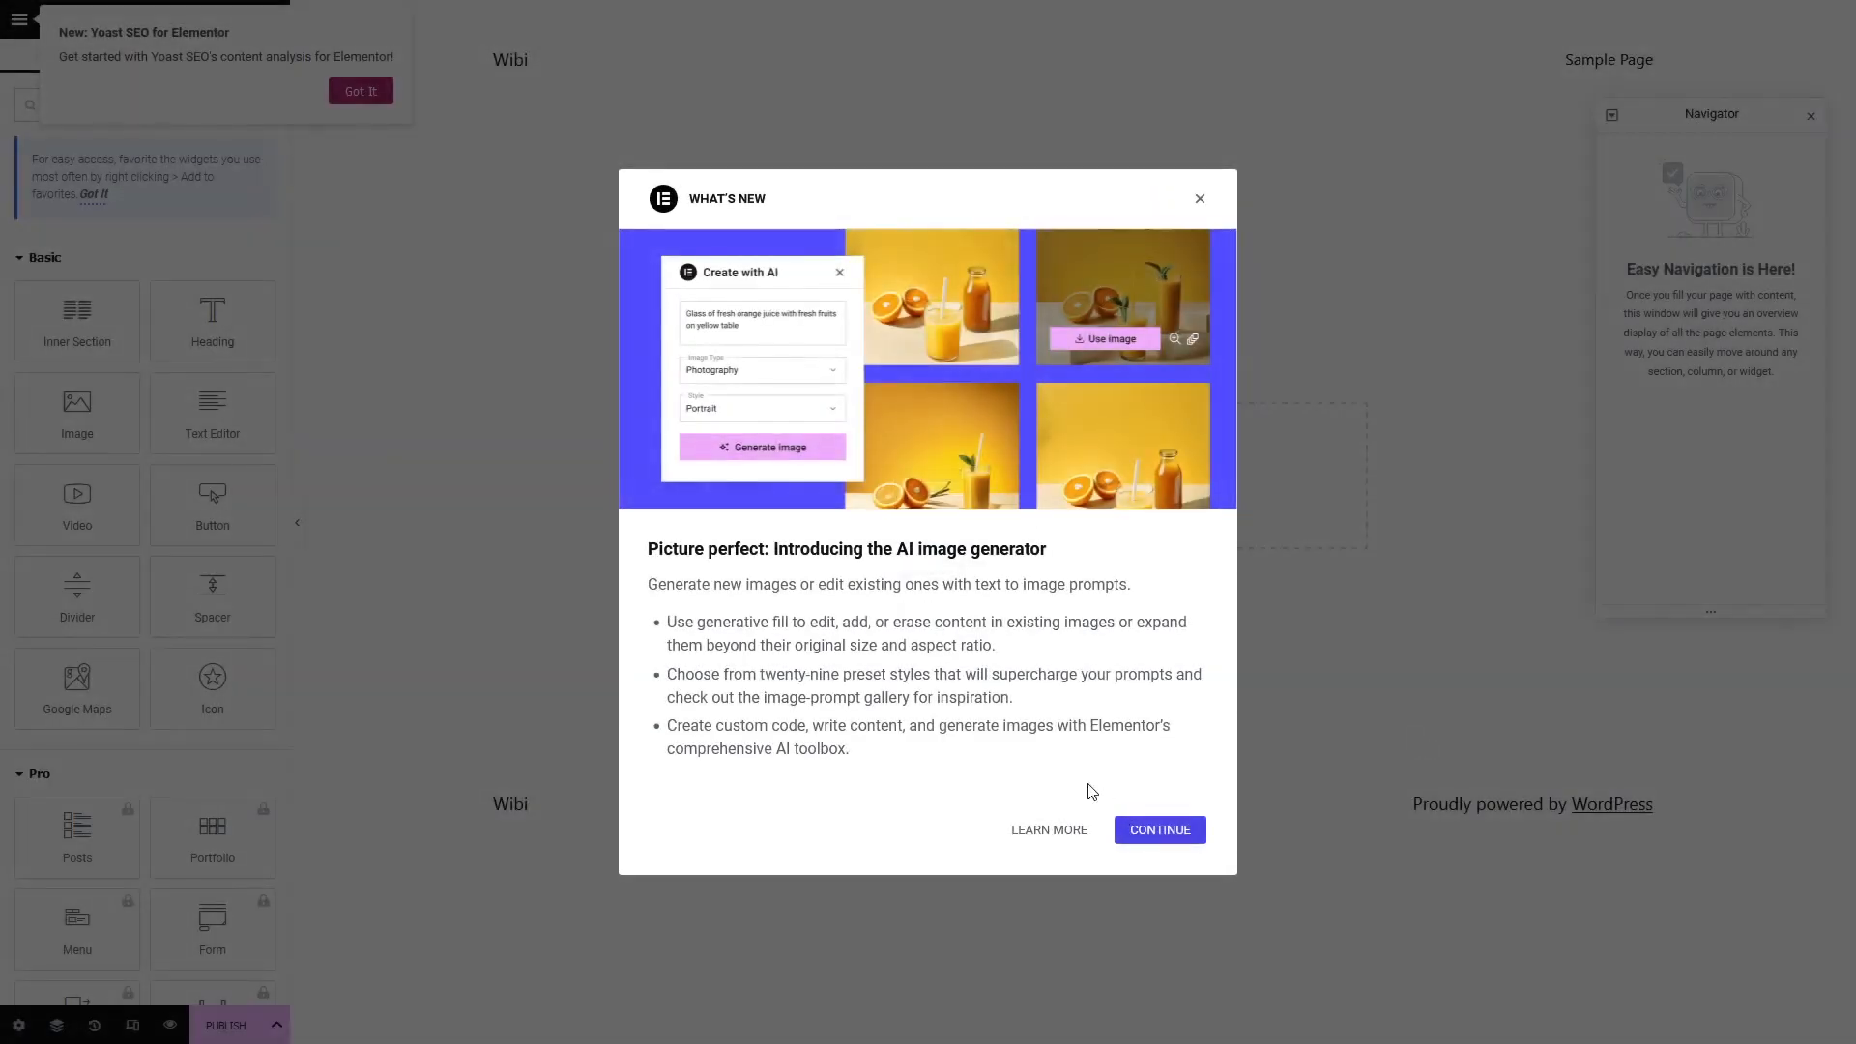
Dismiss the What's New announcements without activating containers, and acknowledge the Yoast SEO for Elementor notice.
left_click(1155, 827)
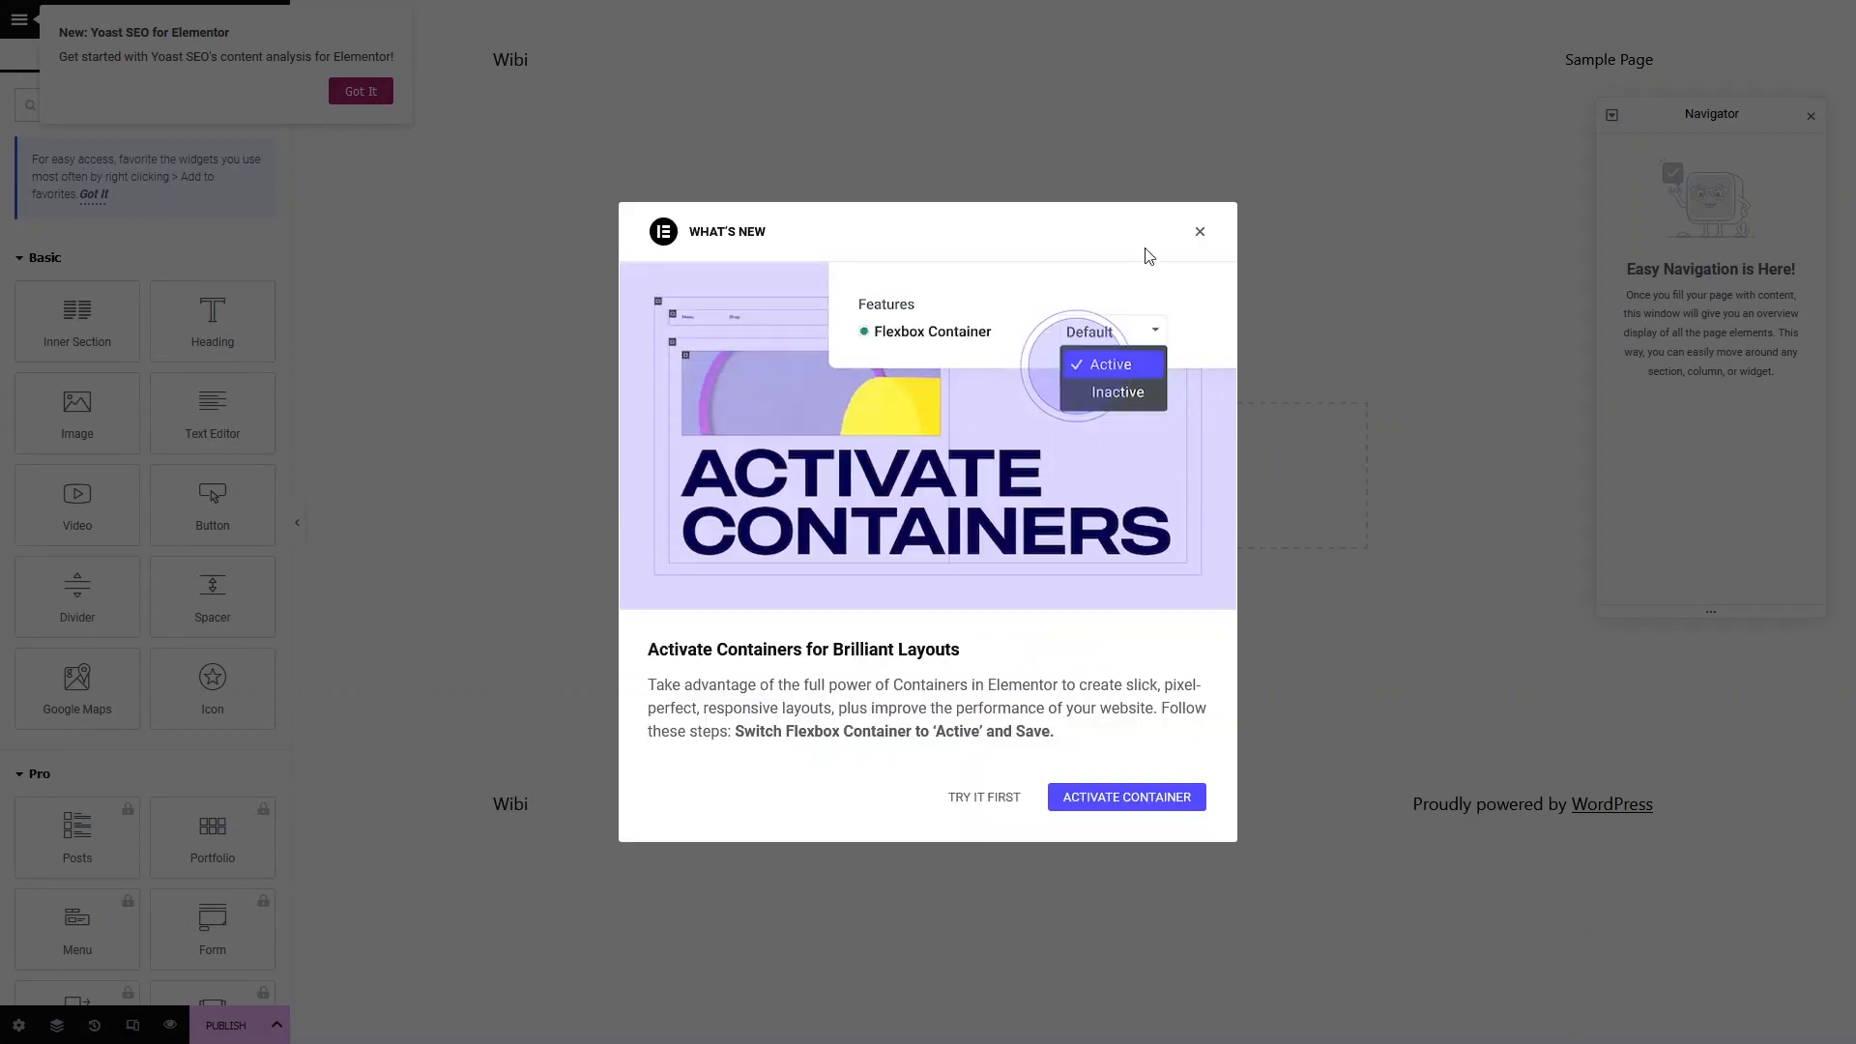
left_click(1200, 237)
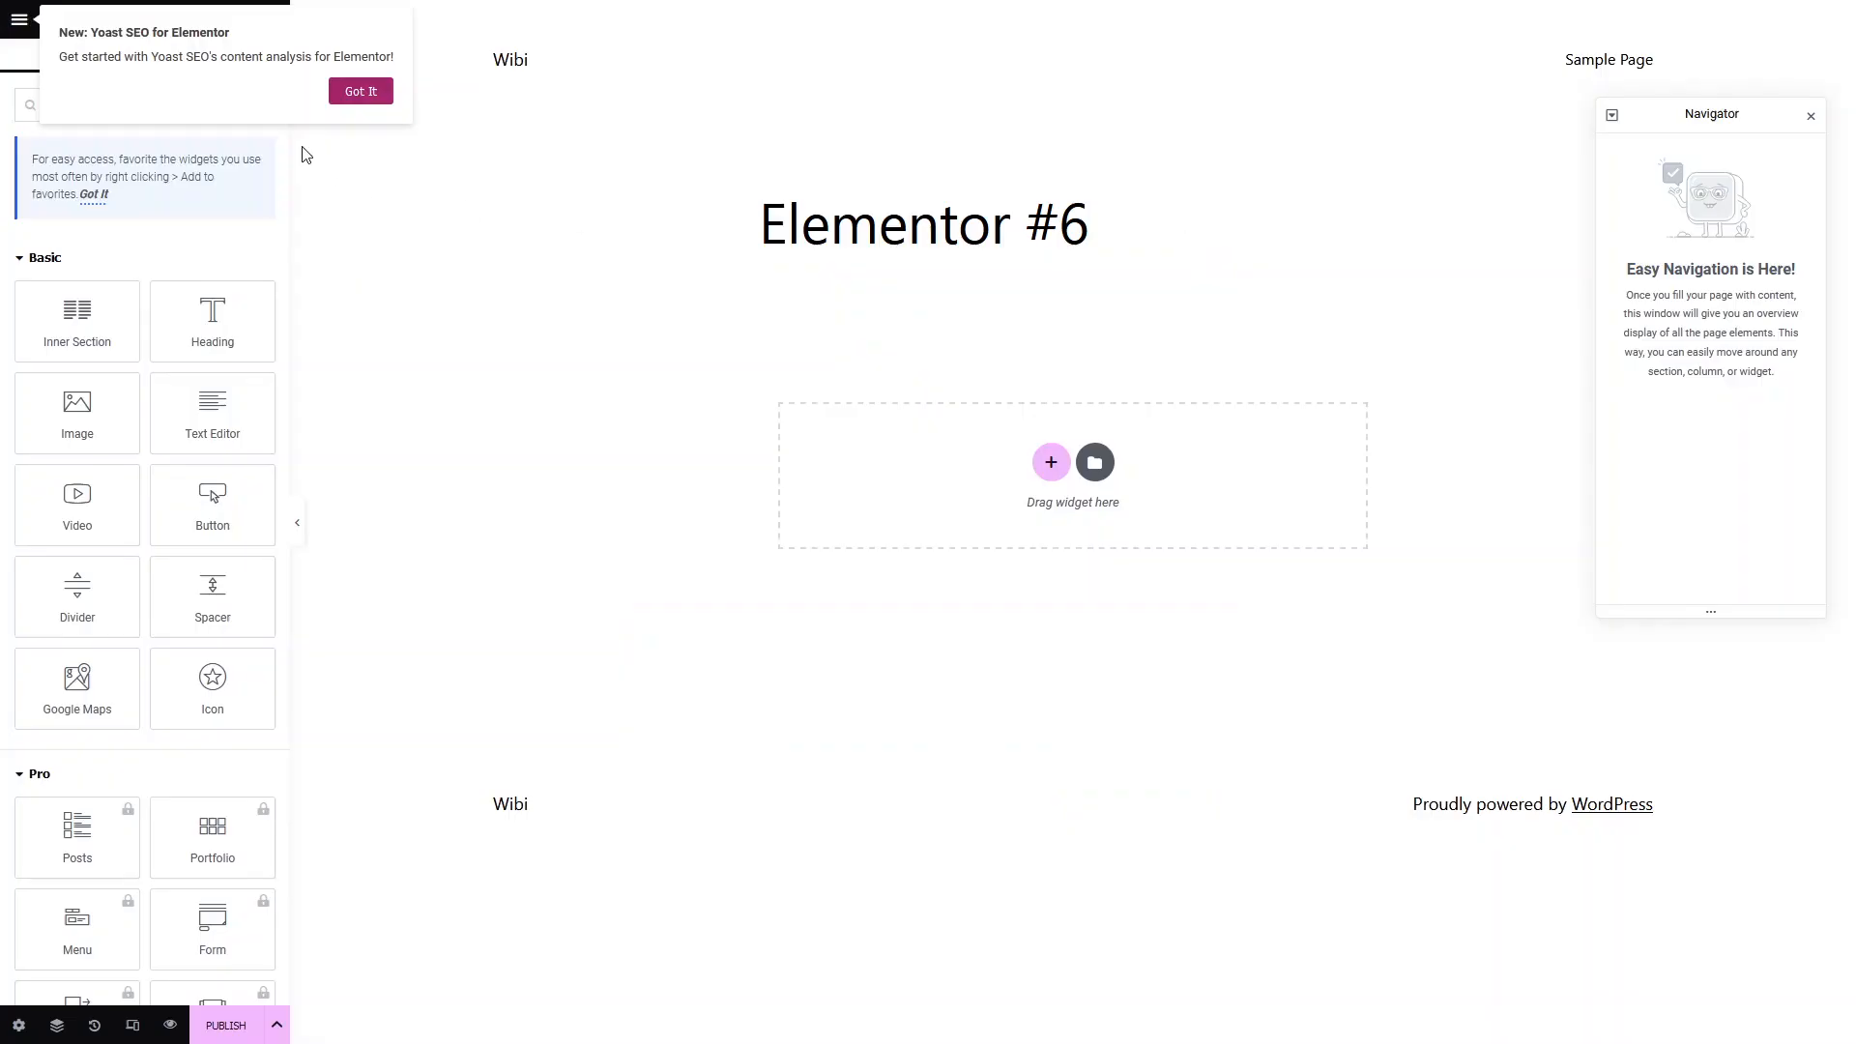
left_click(375, 95)
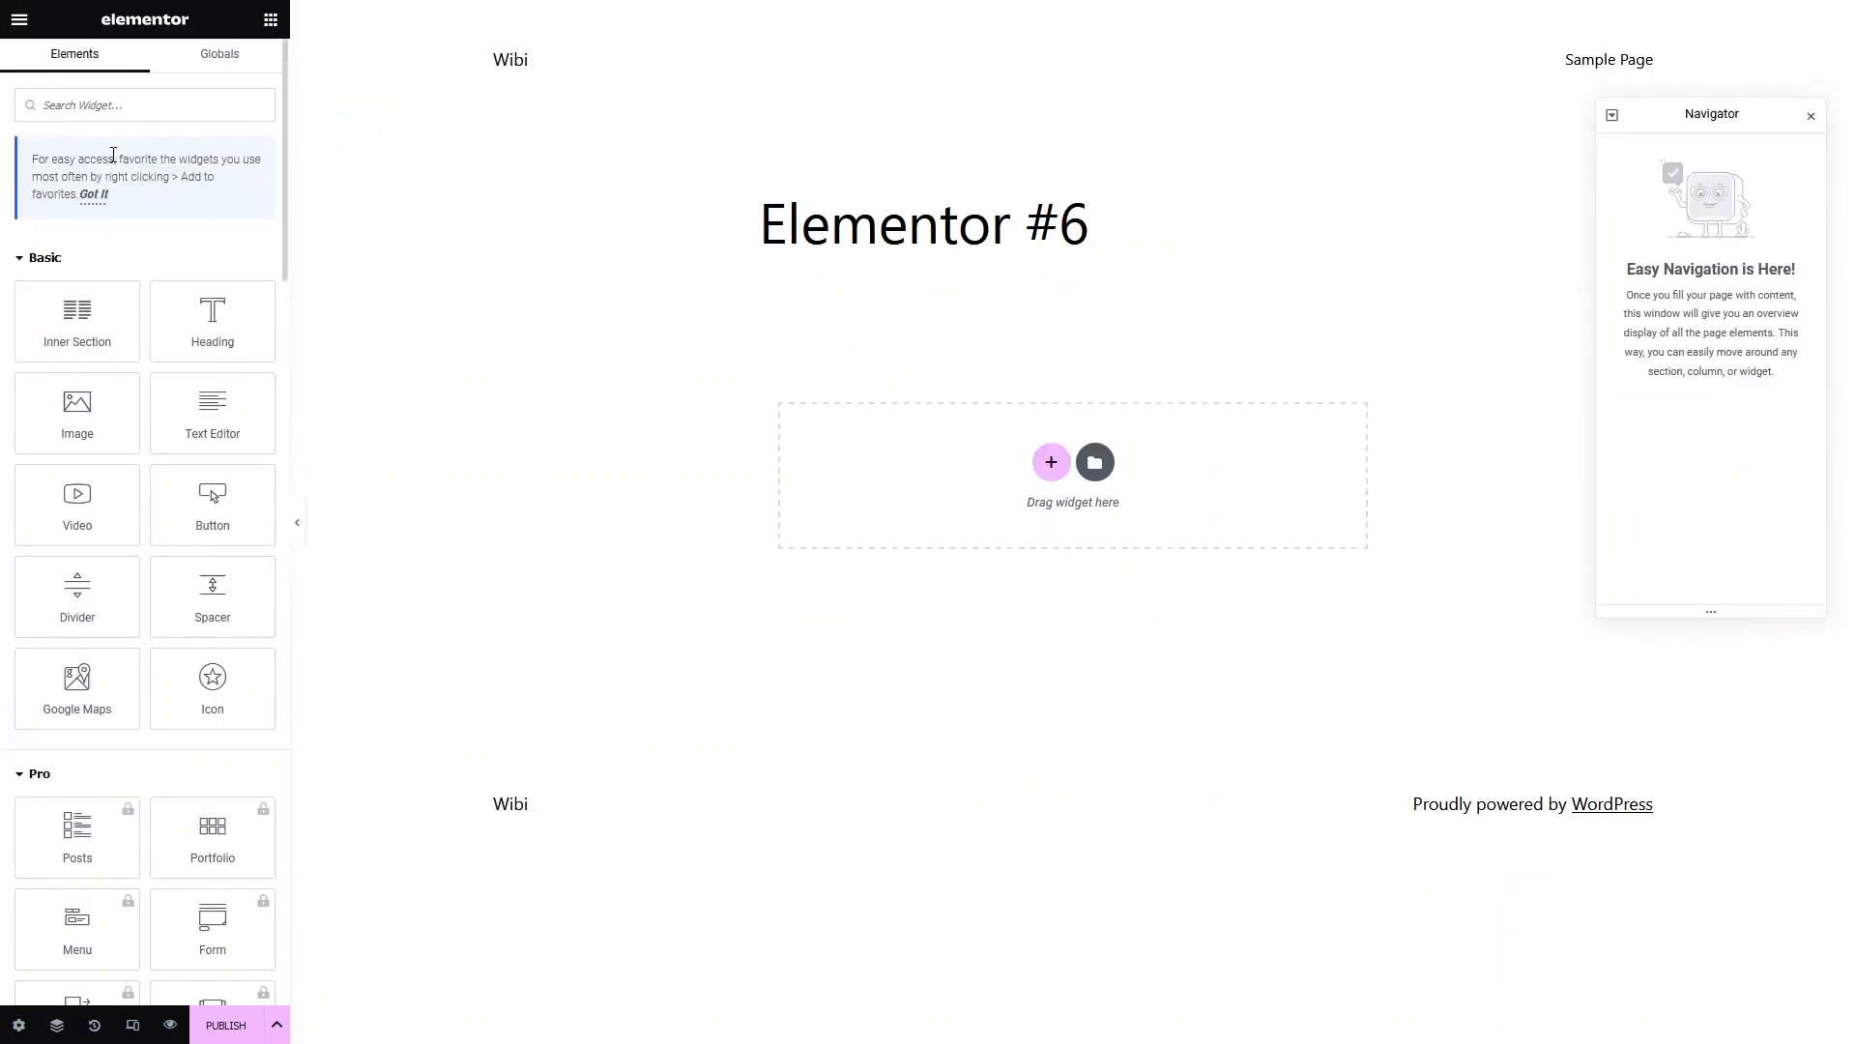
Exit the Elementor editor to the WordPress pages list, postponing the choice of exit destination.
left_click(18, 29)
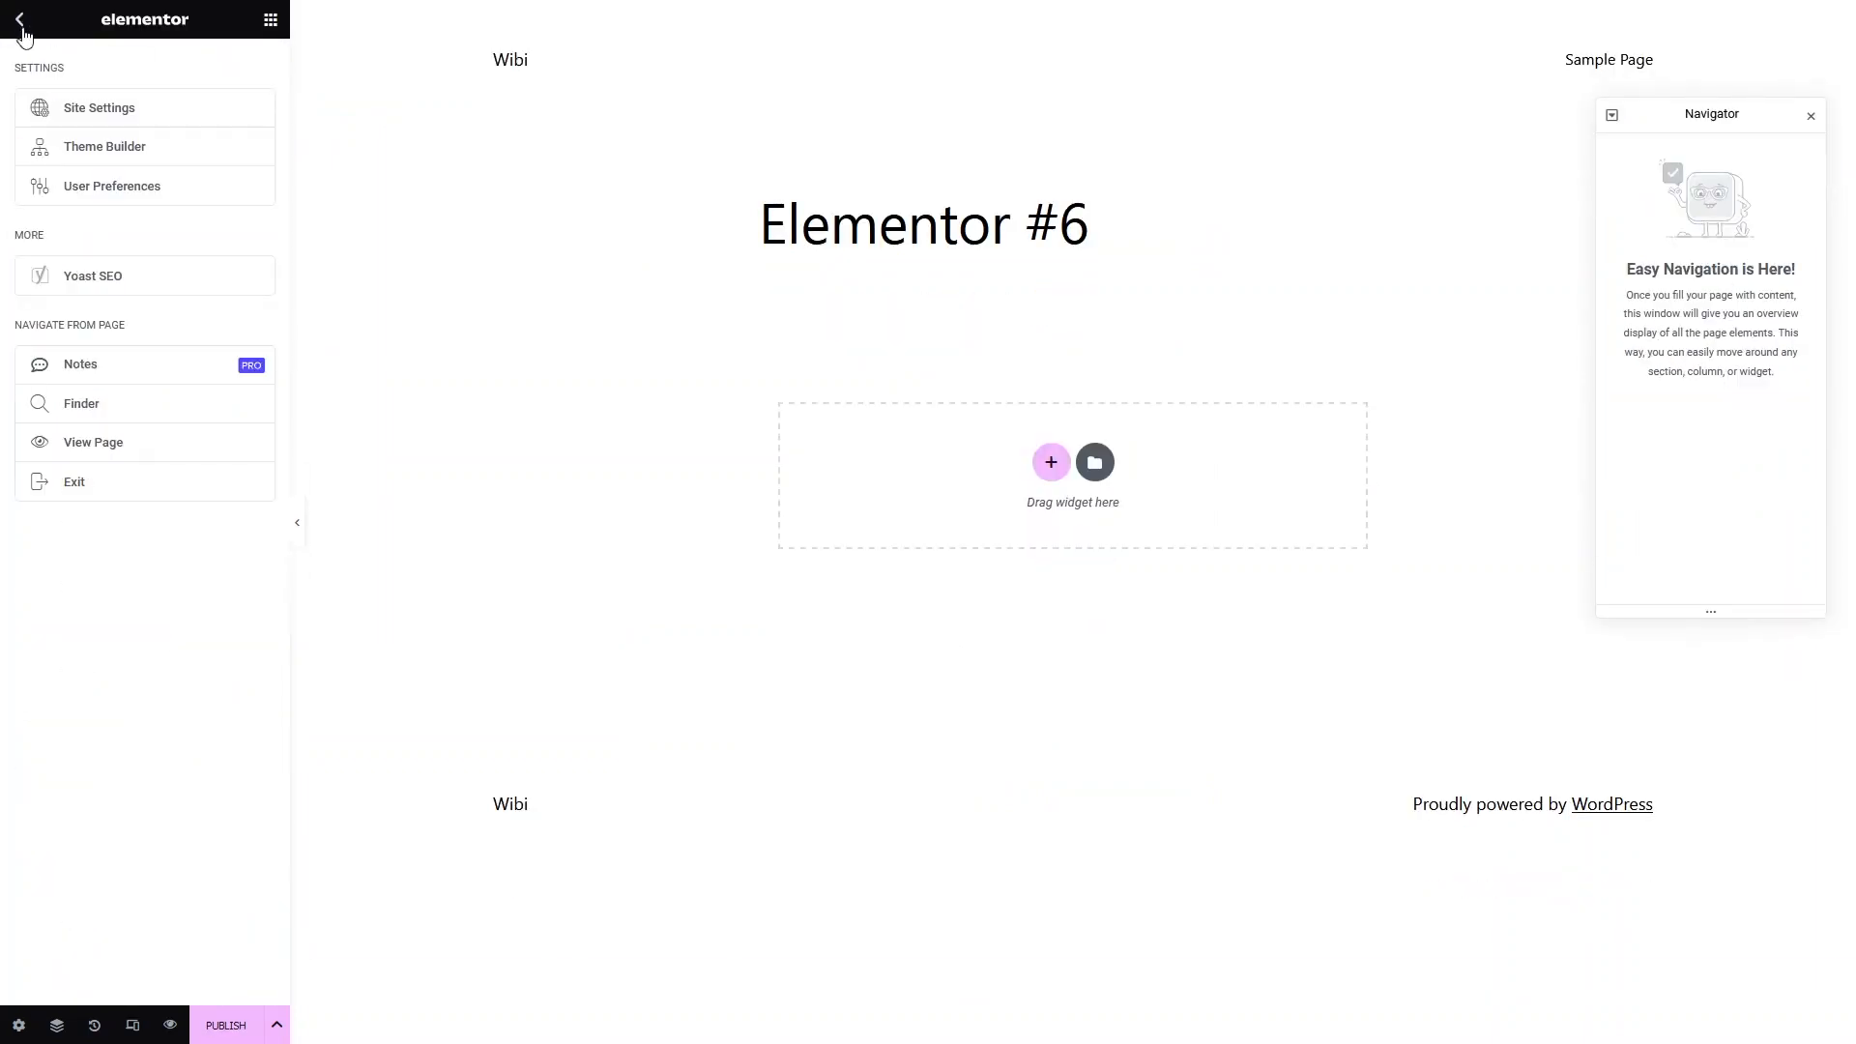
left_click(73, 487)
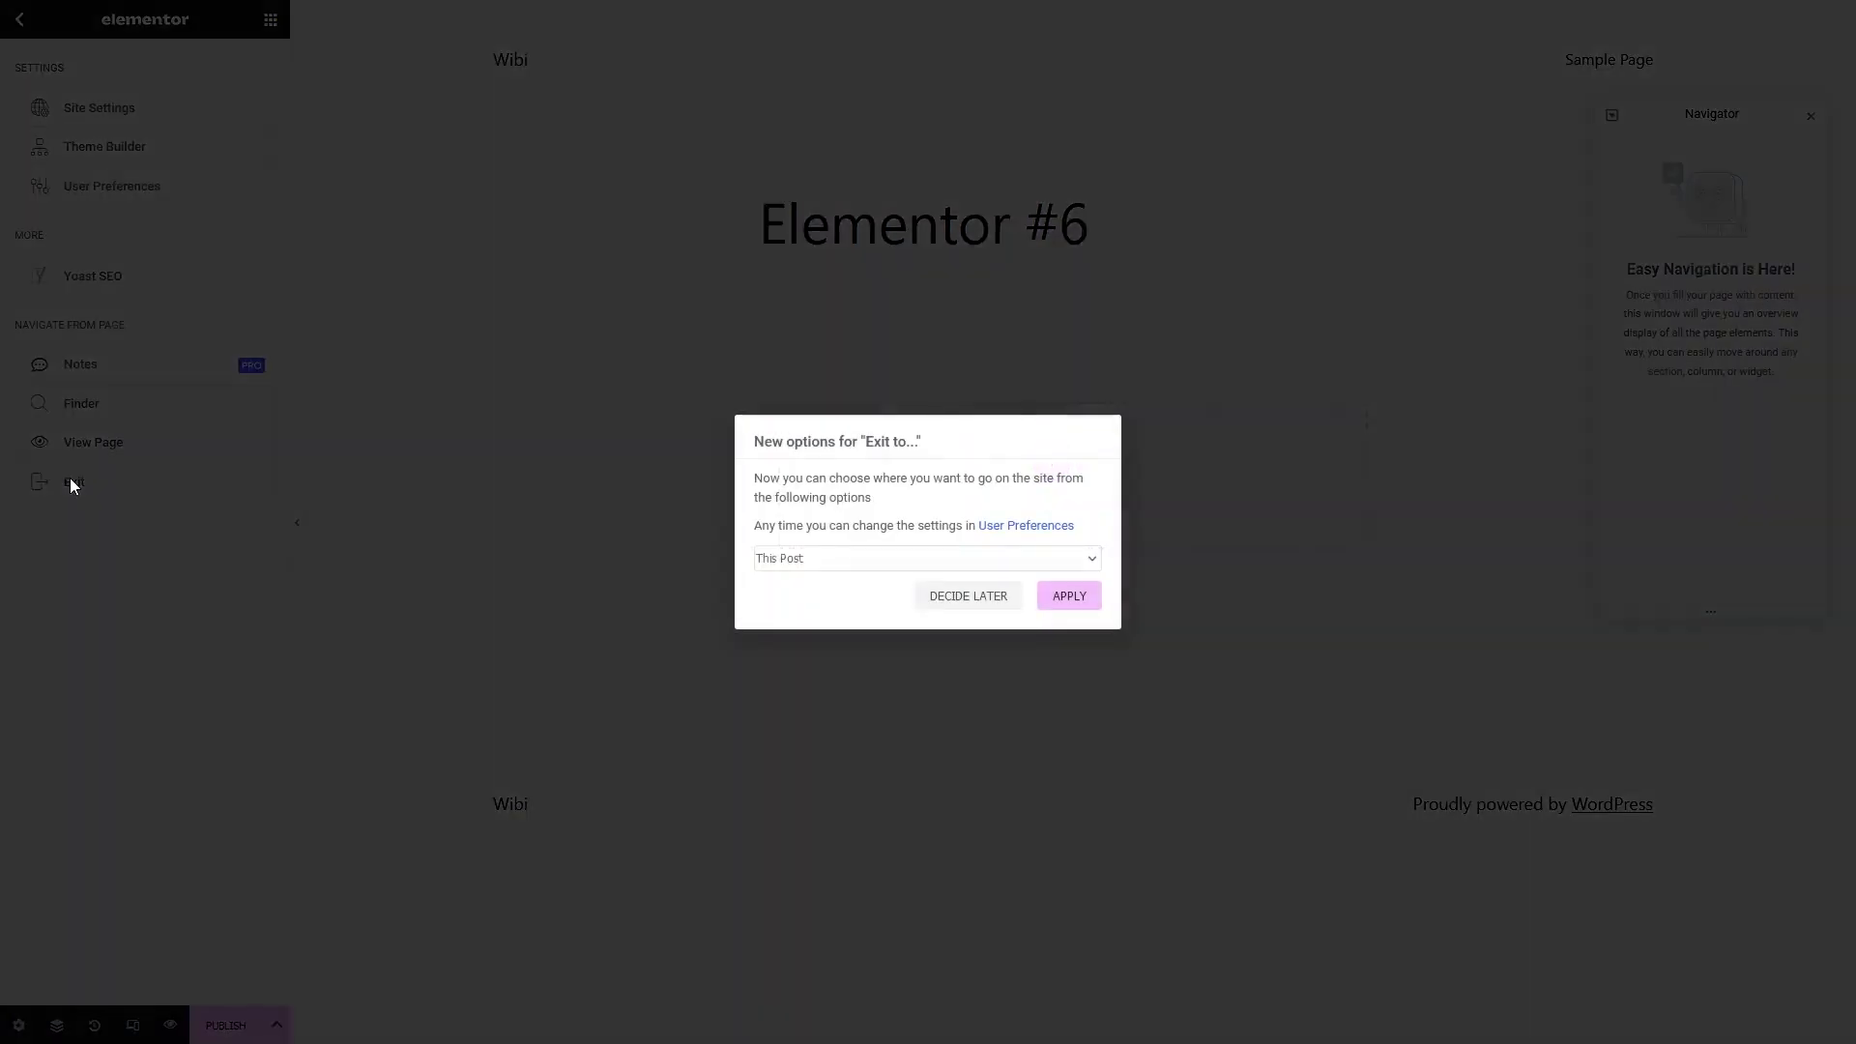
left_click(982, 599)
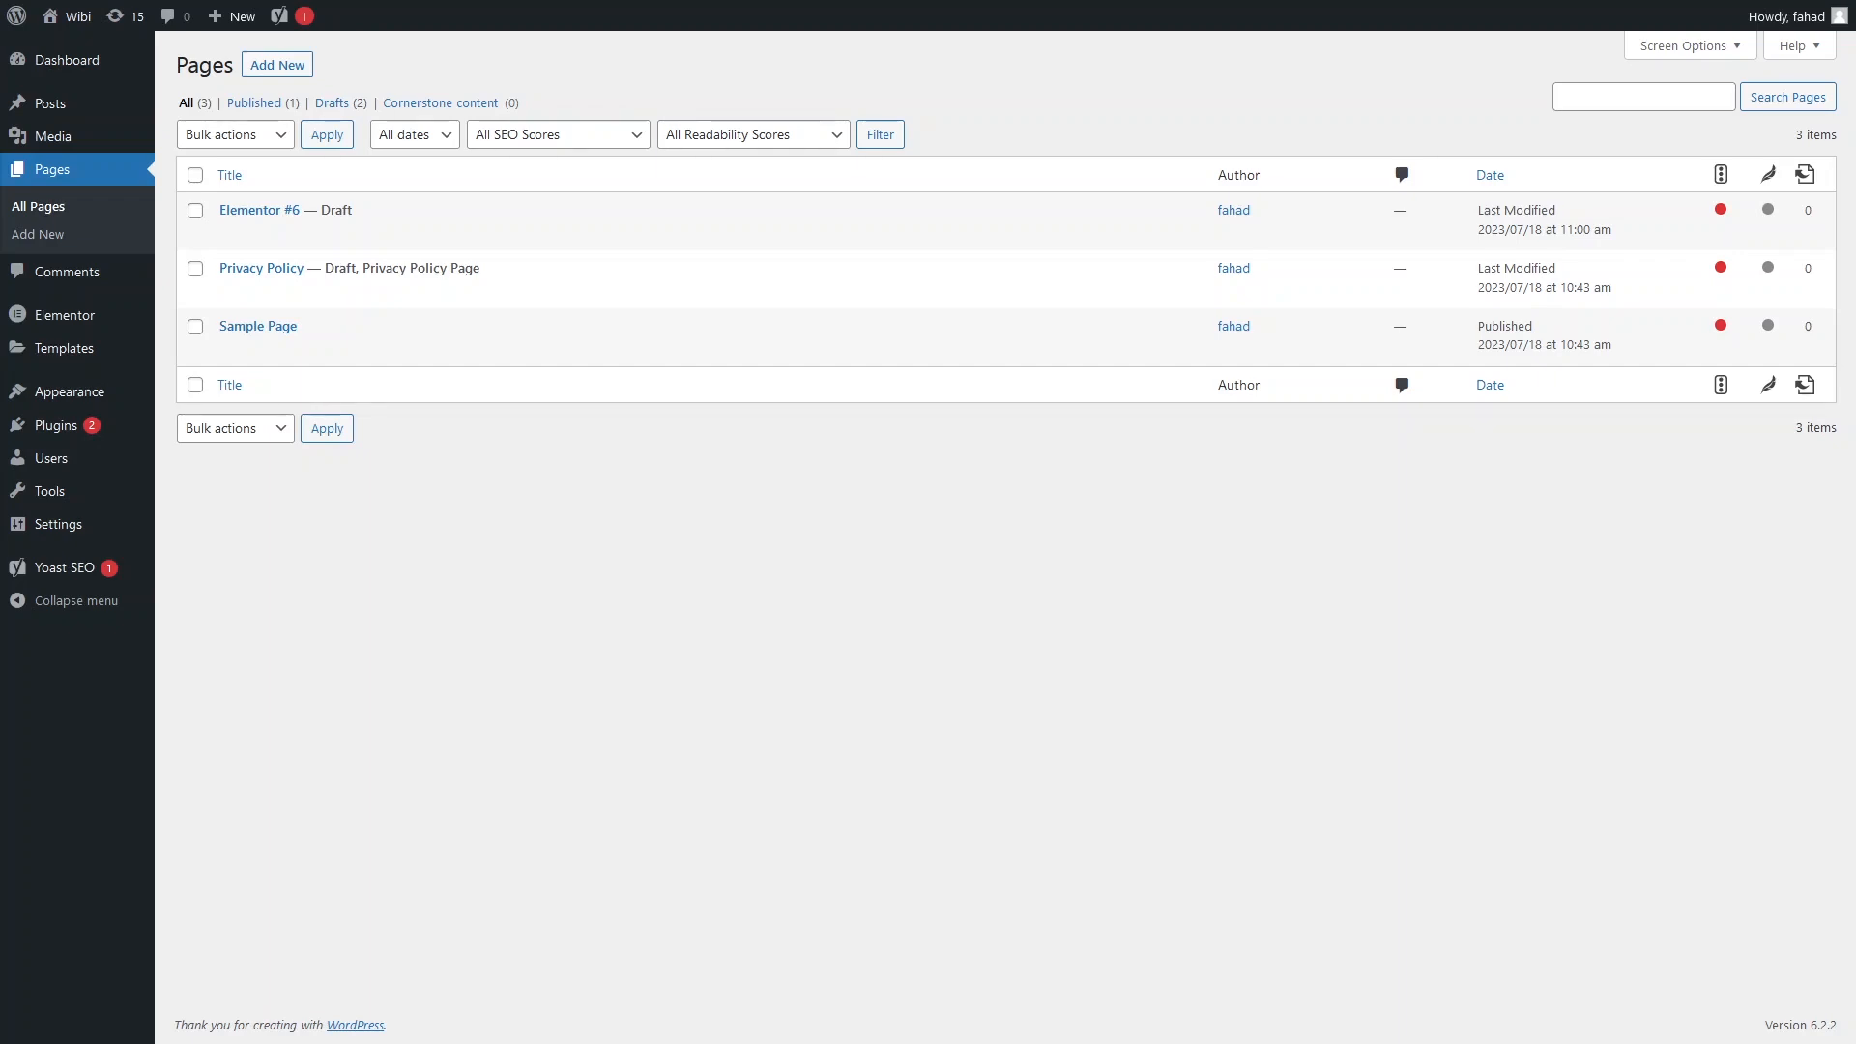
Search new plugins for "starter template", and install and activate Starter Templates by Brainstorm Force.
mouse_move(91, 426)
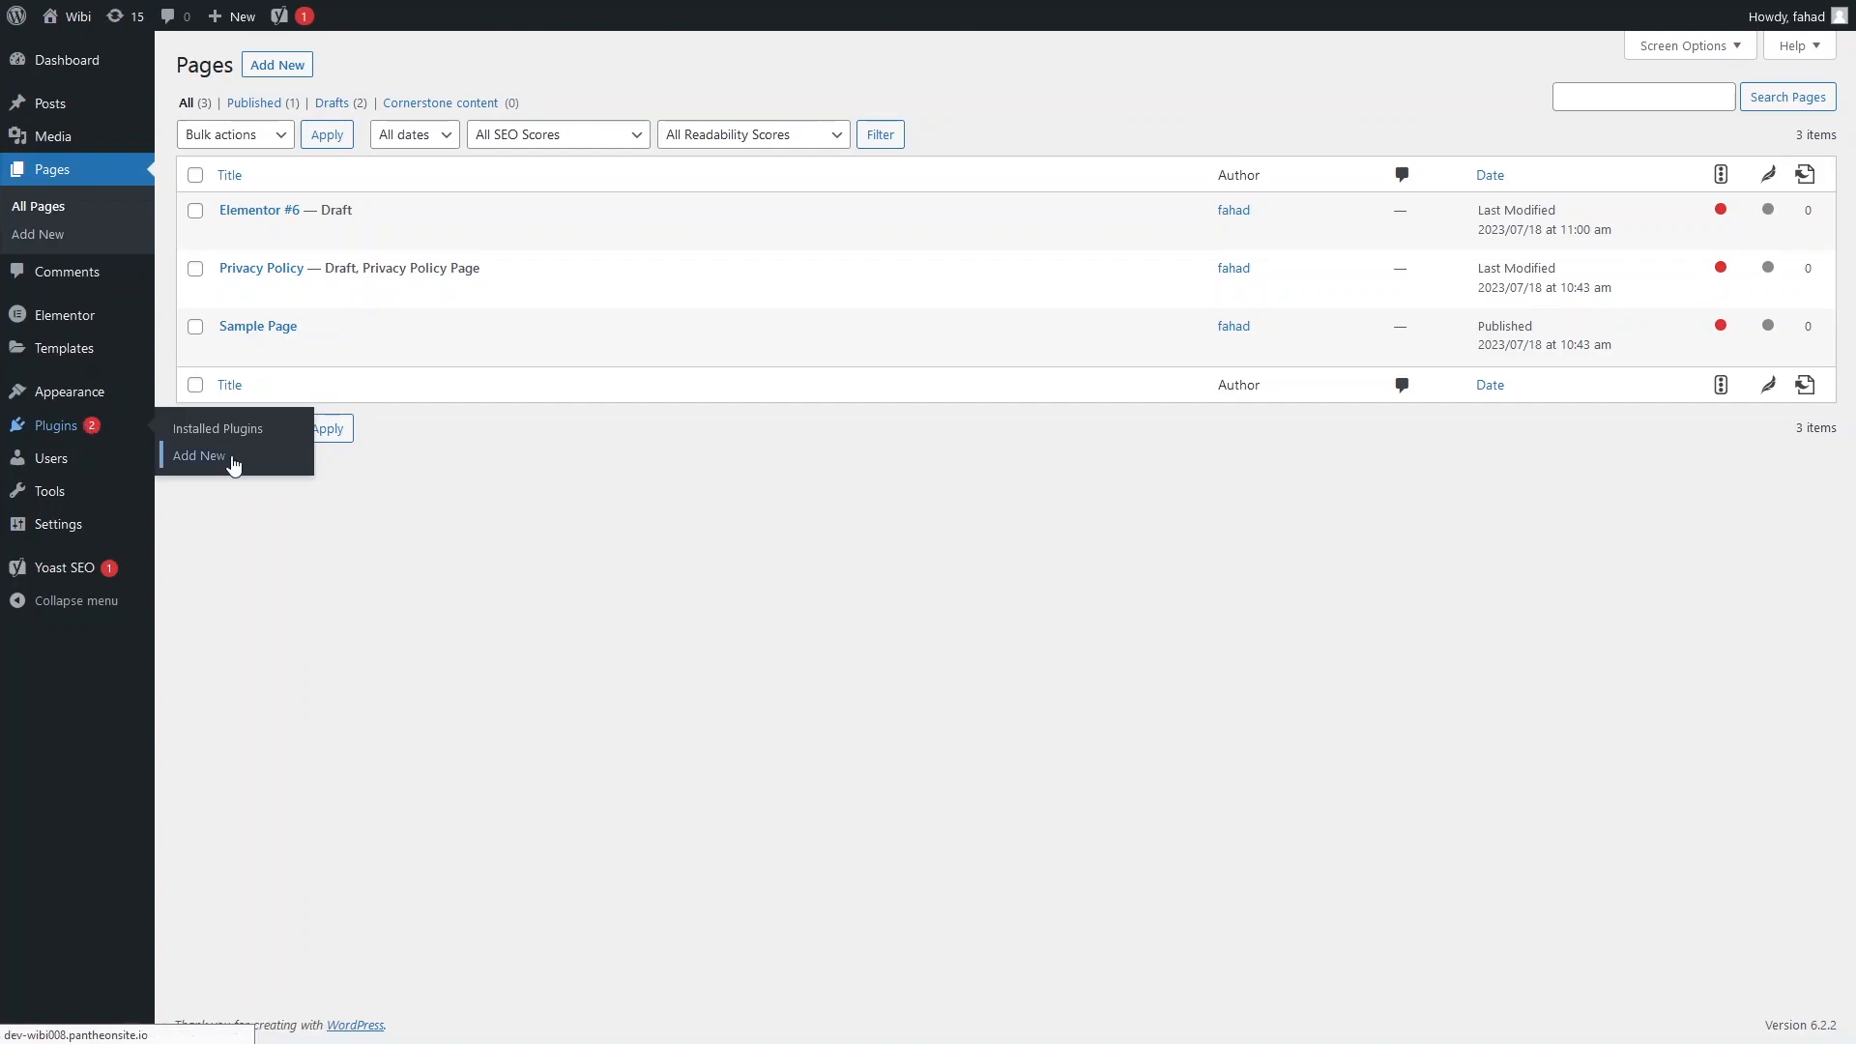
left_click(233, 464)
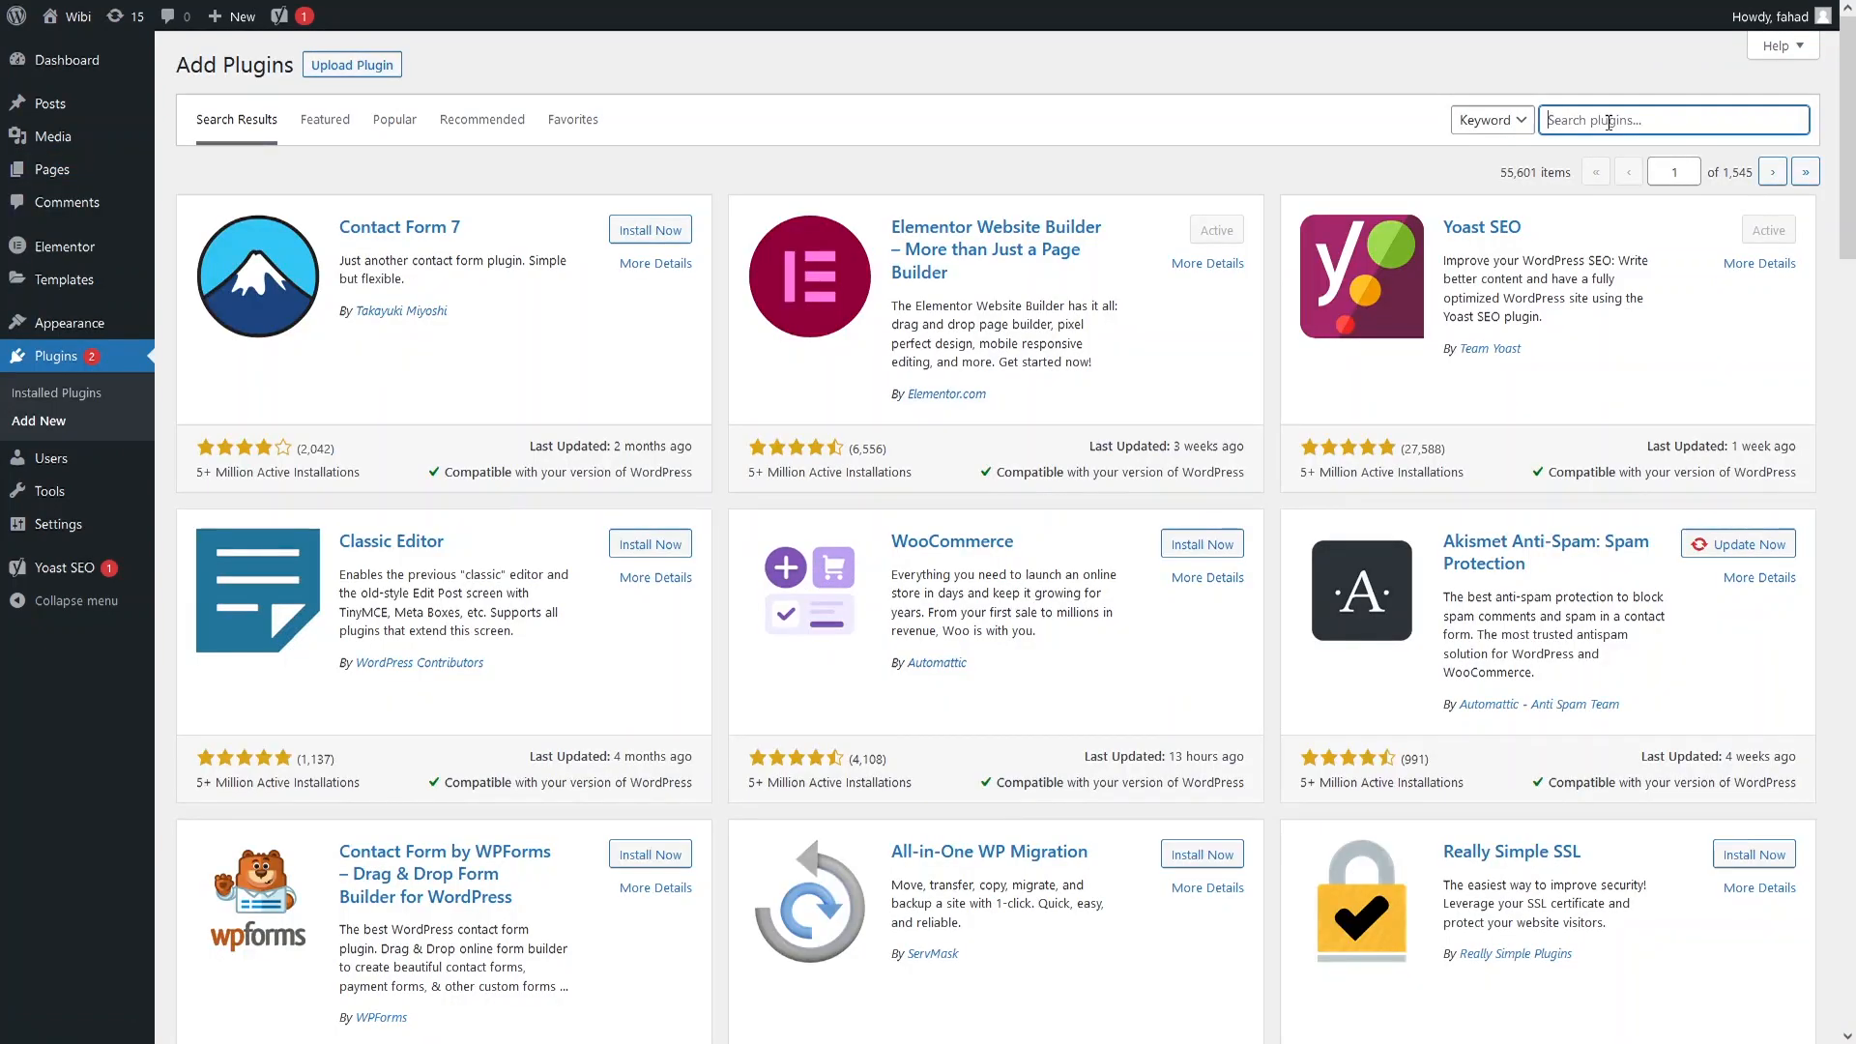
type("sta")
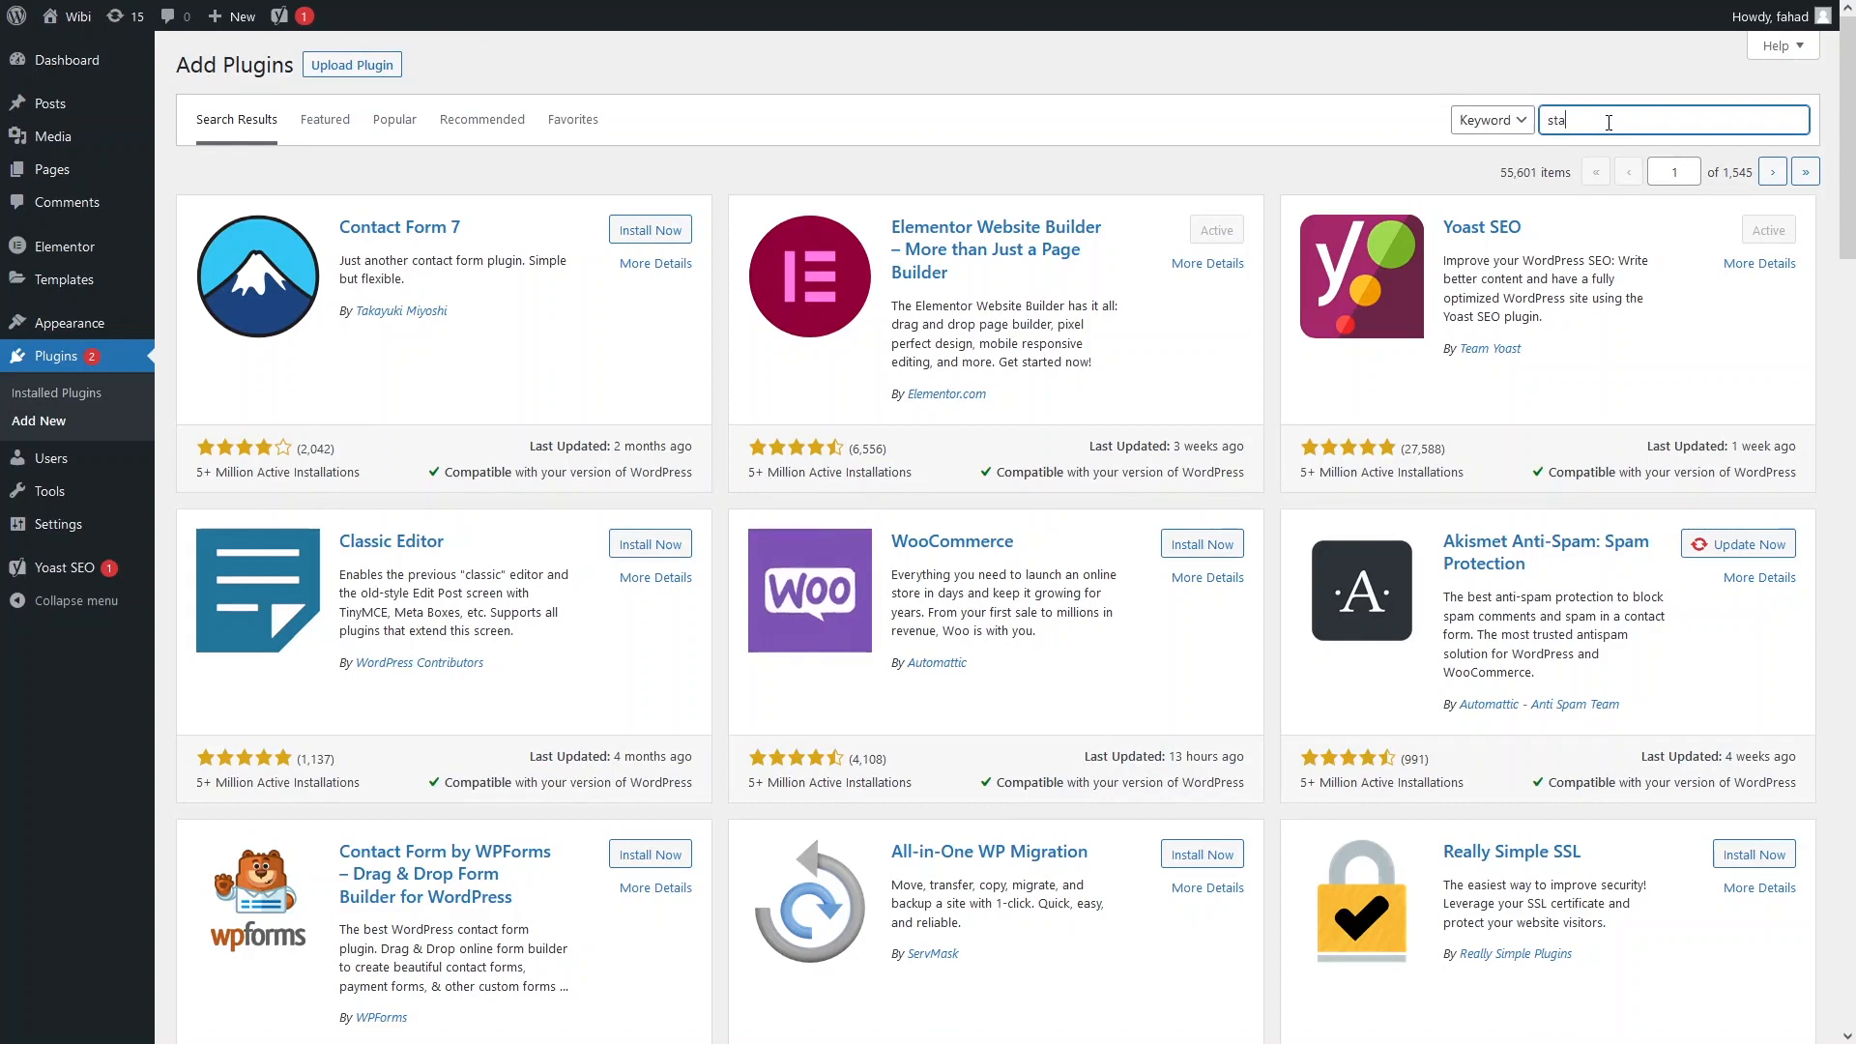
type("rter temp")
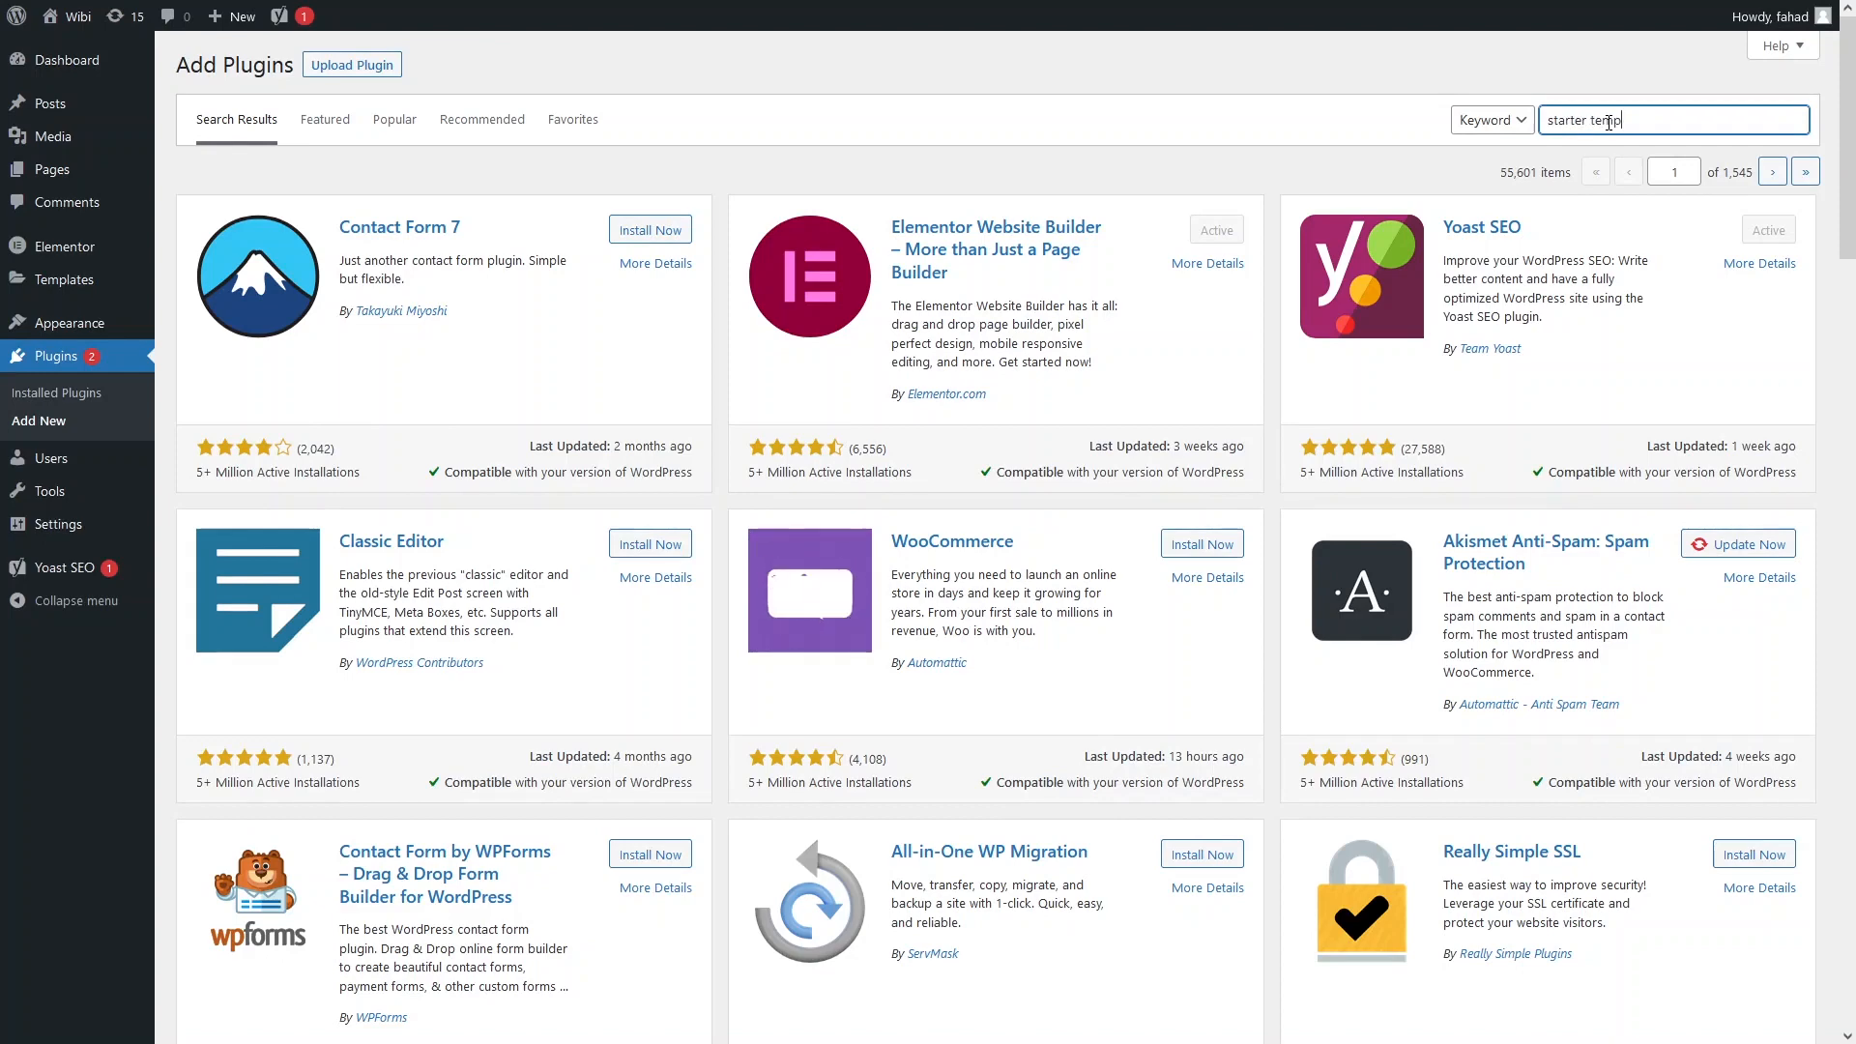
type("late")
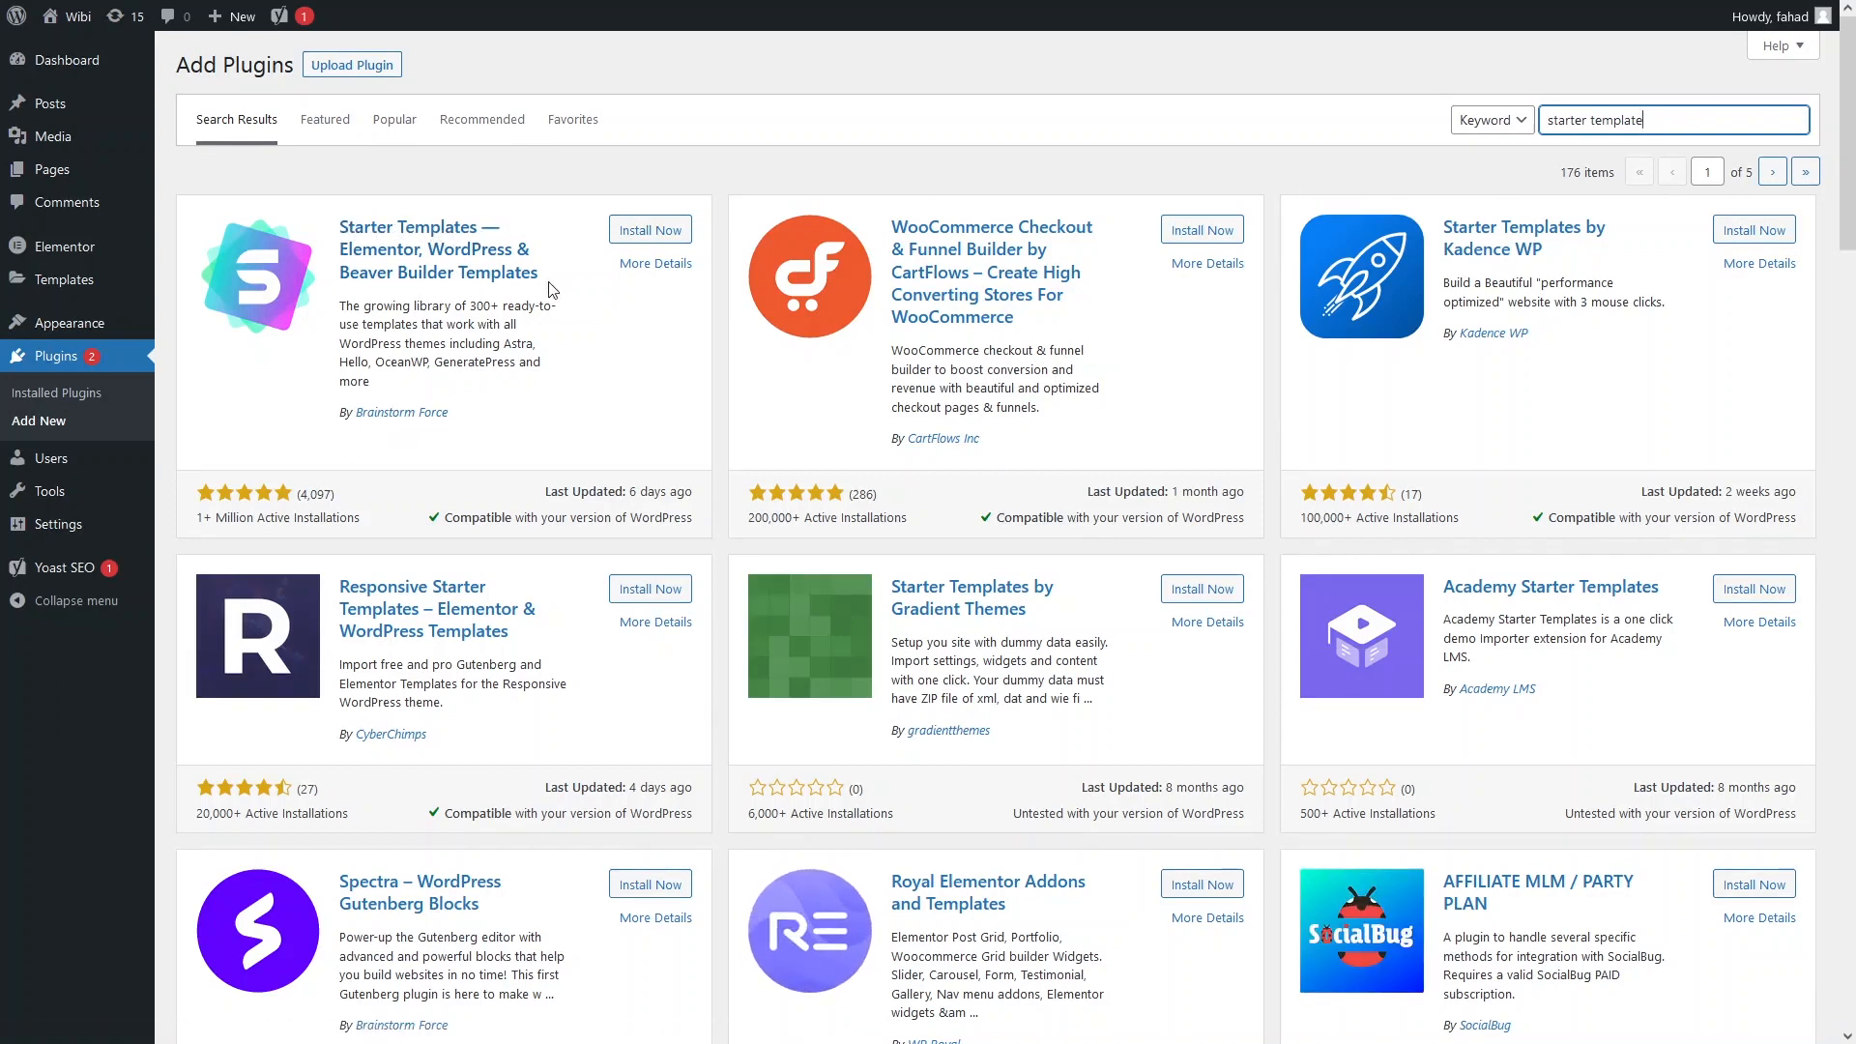
left_click(650, 230)
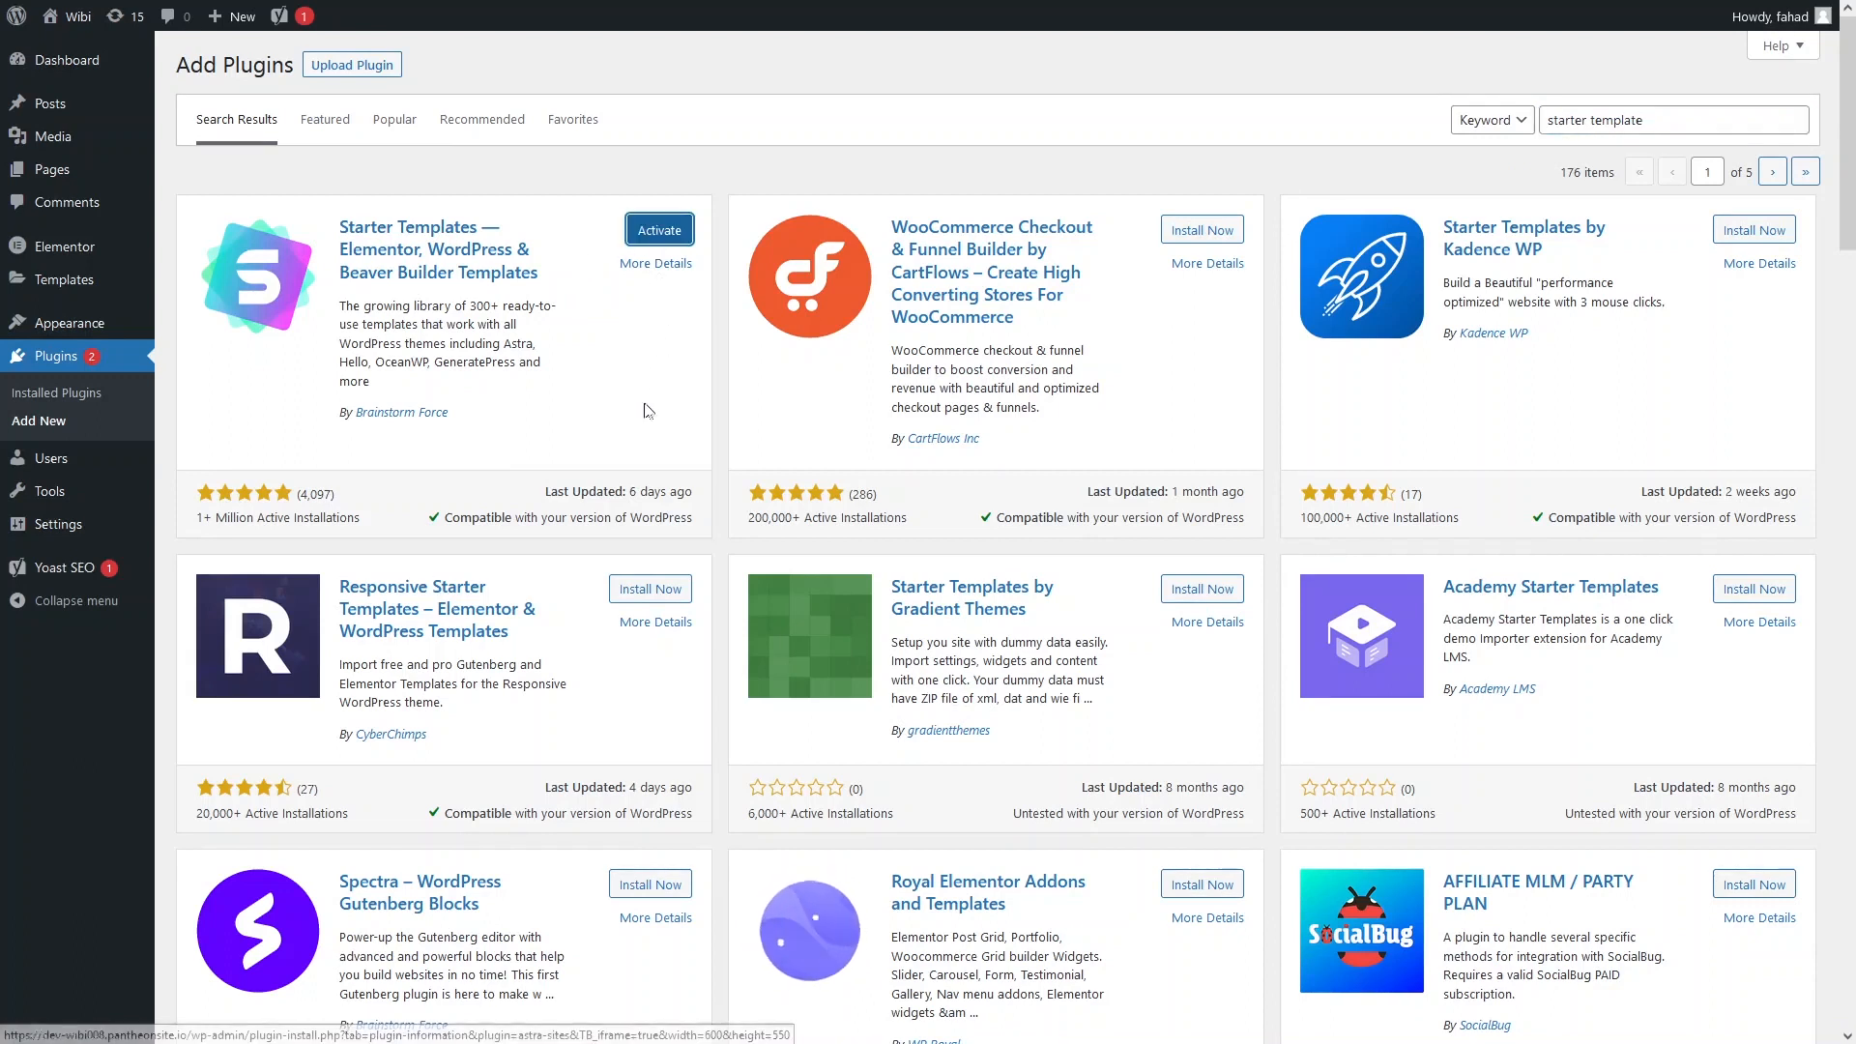
left_click(659, 230)
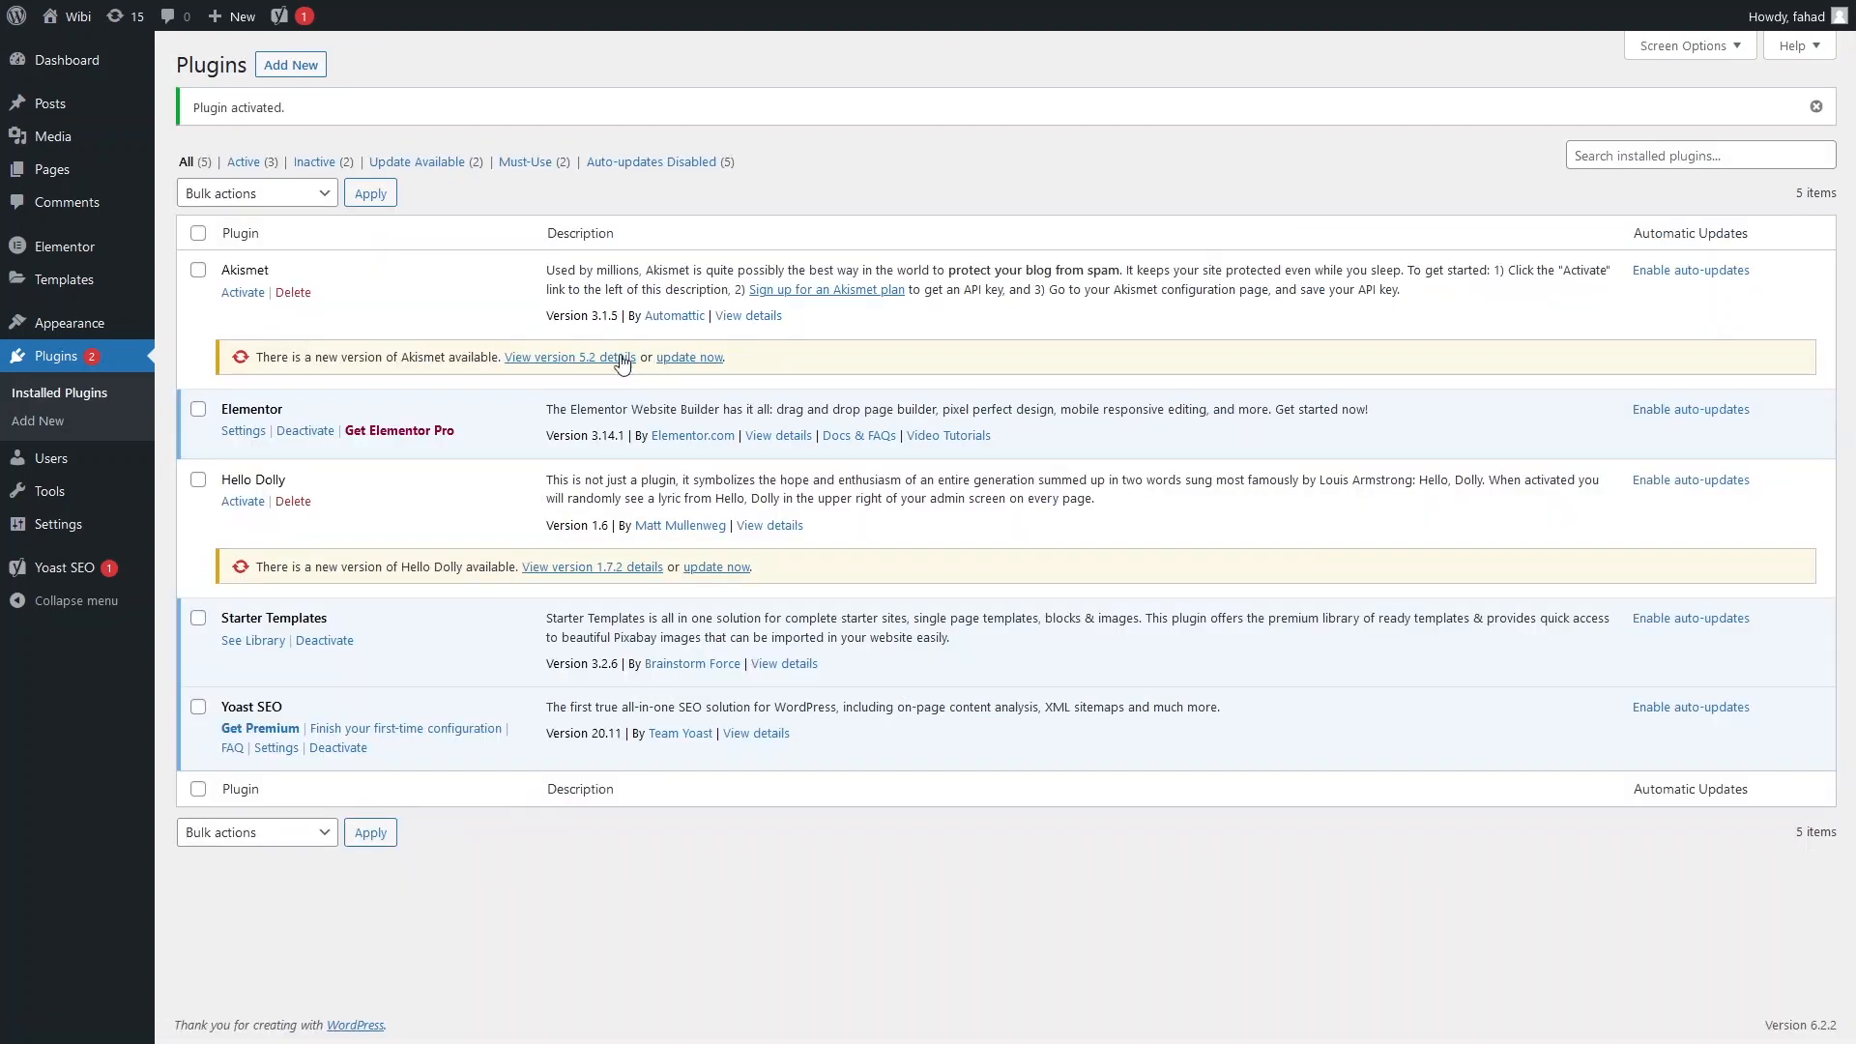
Open the Starter Templates library, start building the website and choose Elementor as the page builder.
left_click(250, 652)
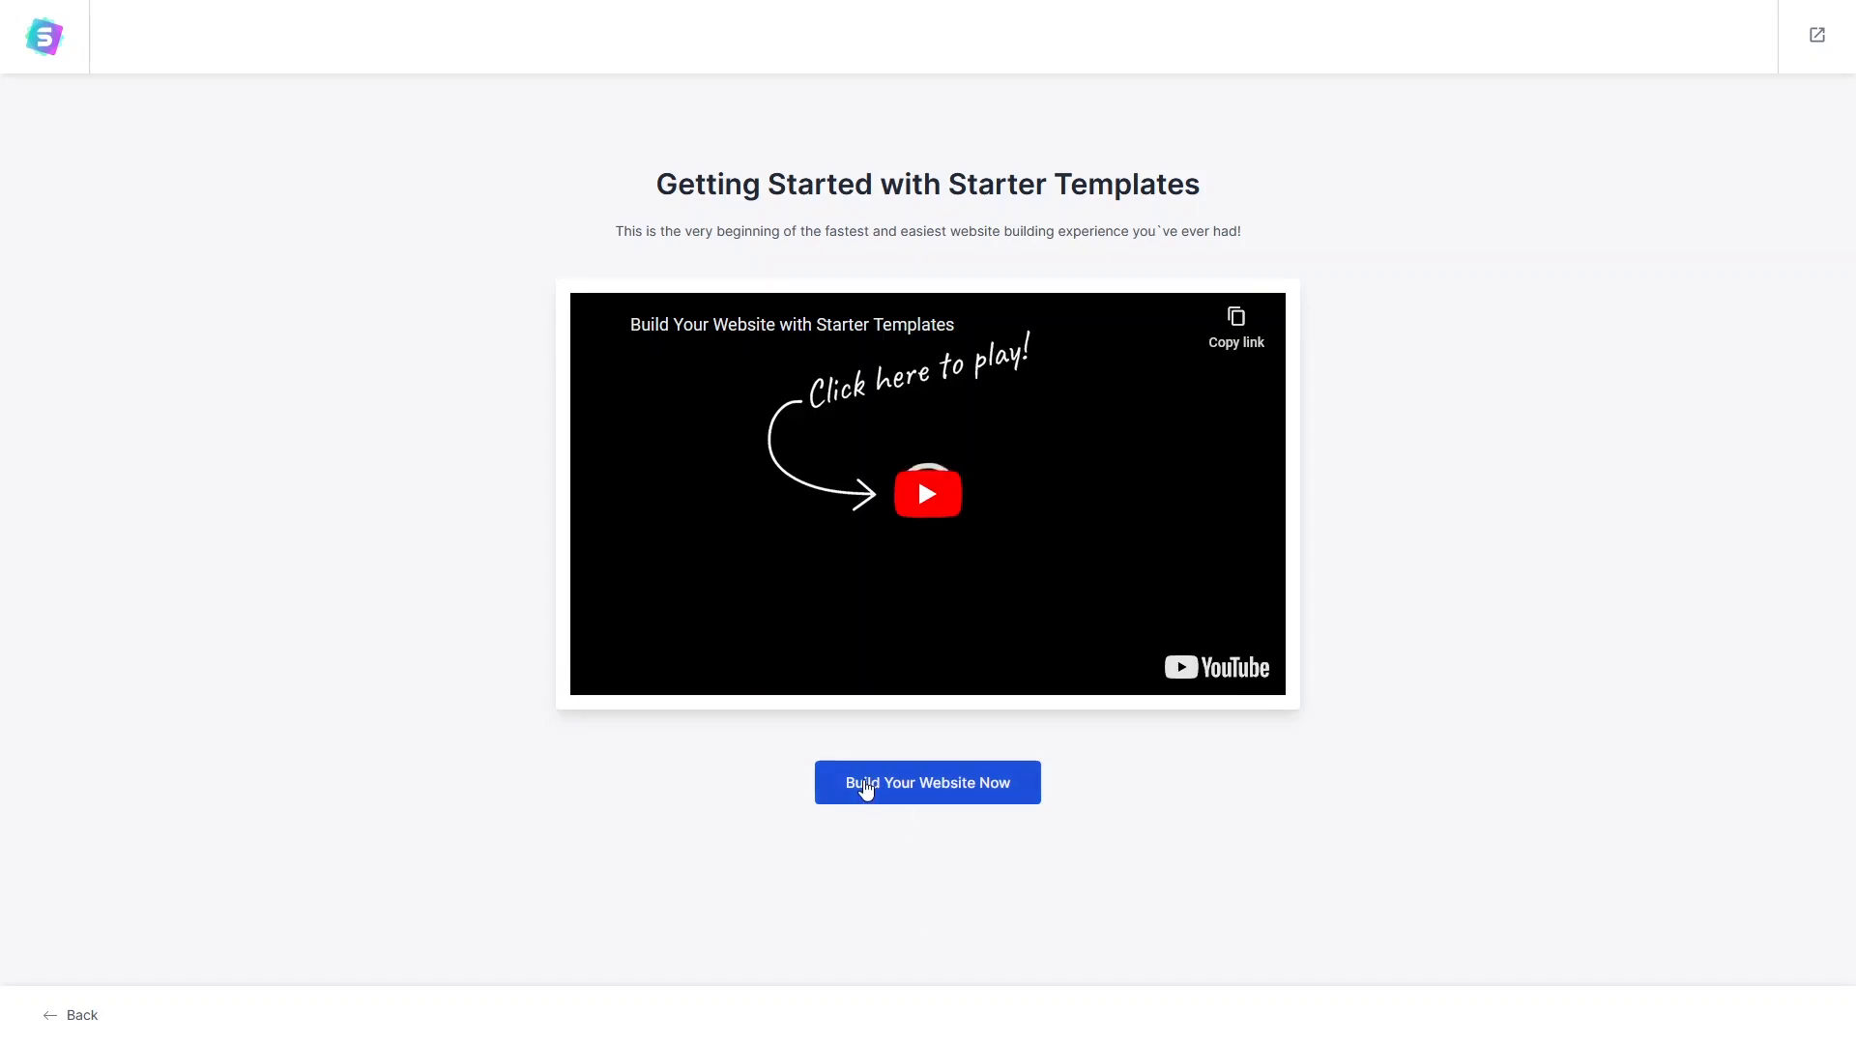
left_click(866, 788)
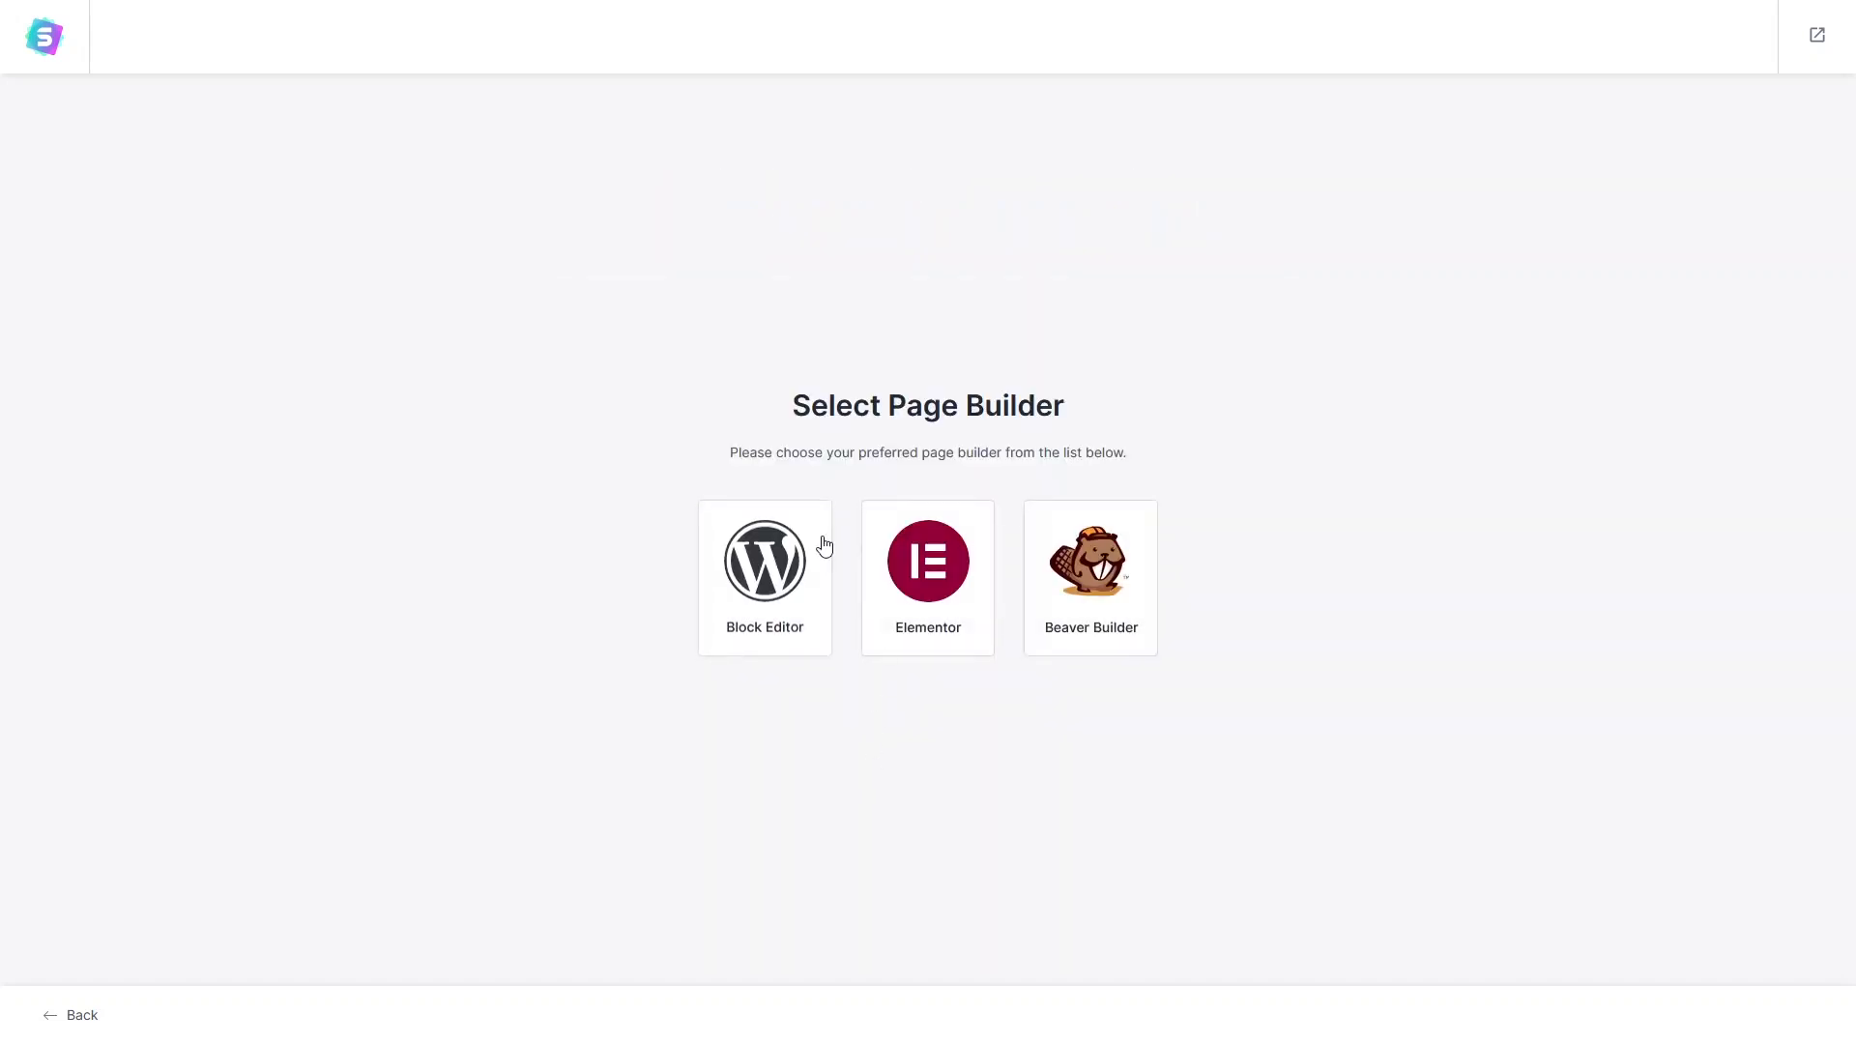
left_click(934, 608)
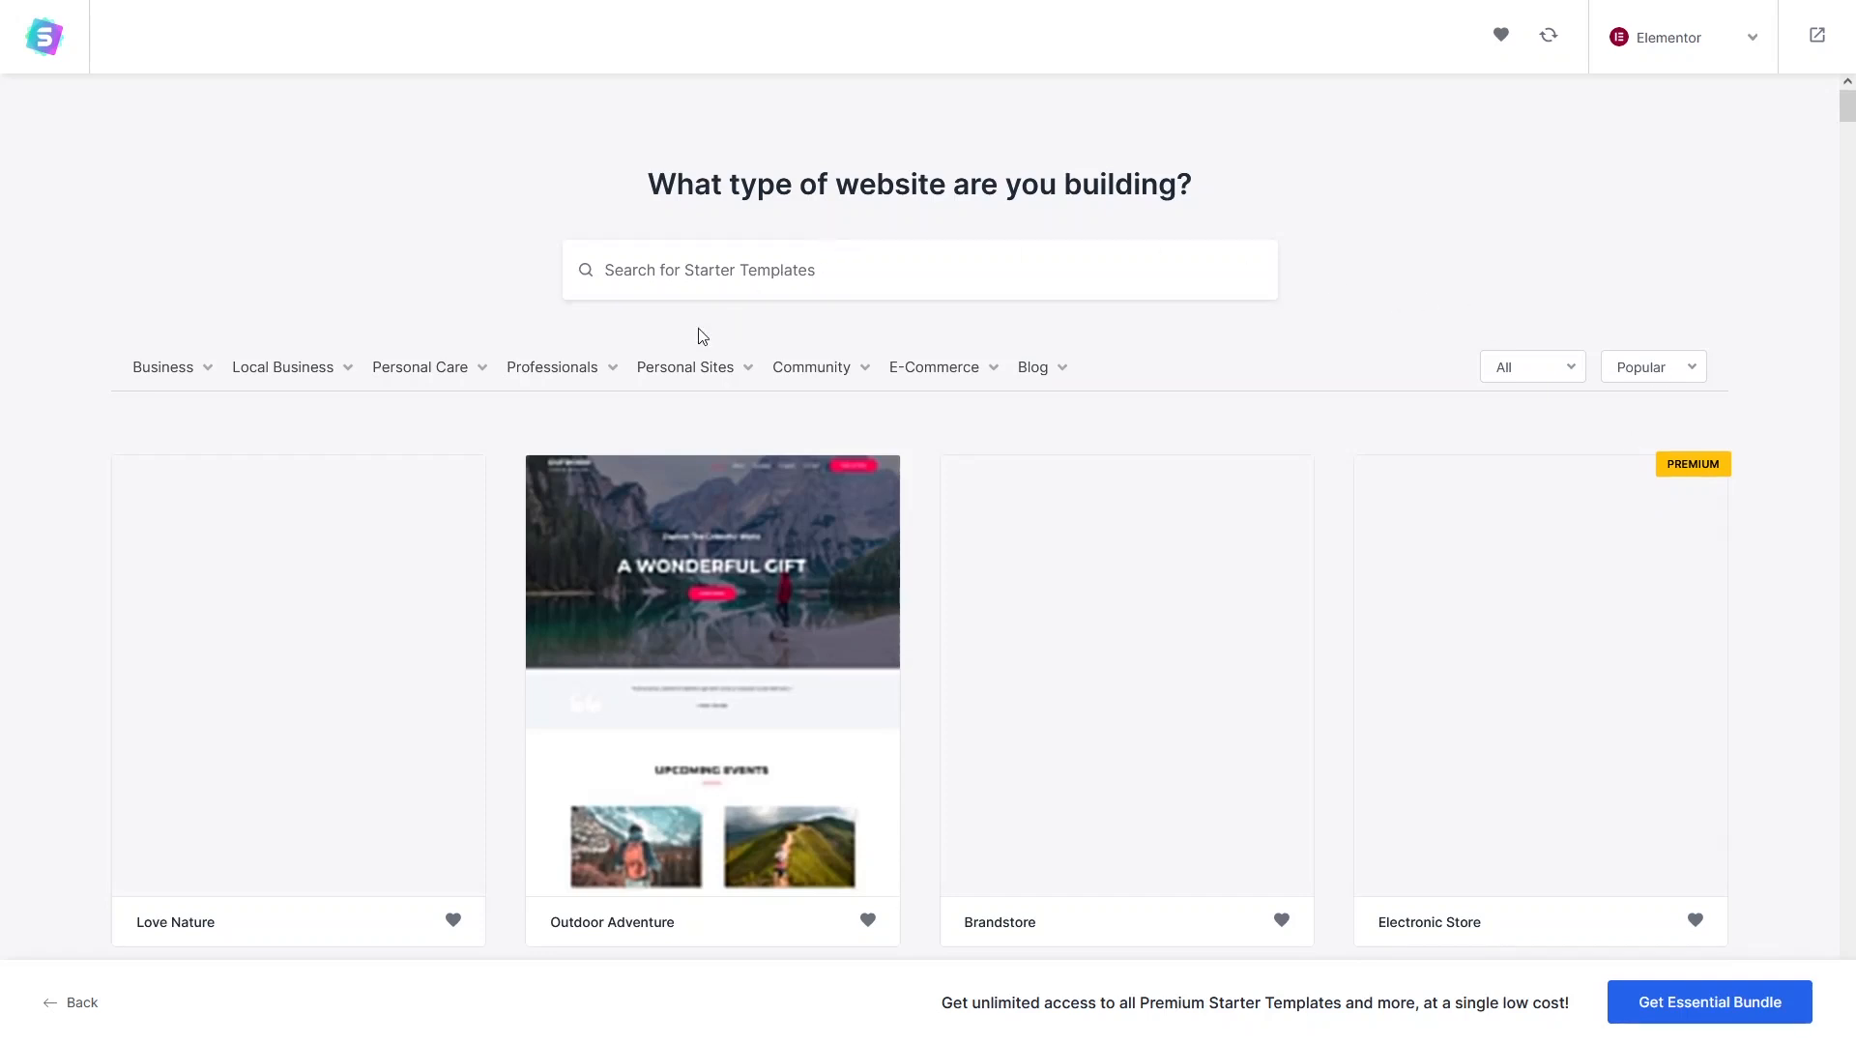
Filter the starter templates by Photography under Professionals and select the Vlogger template.
mouse_move(604, 374)
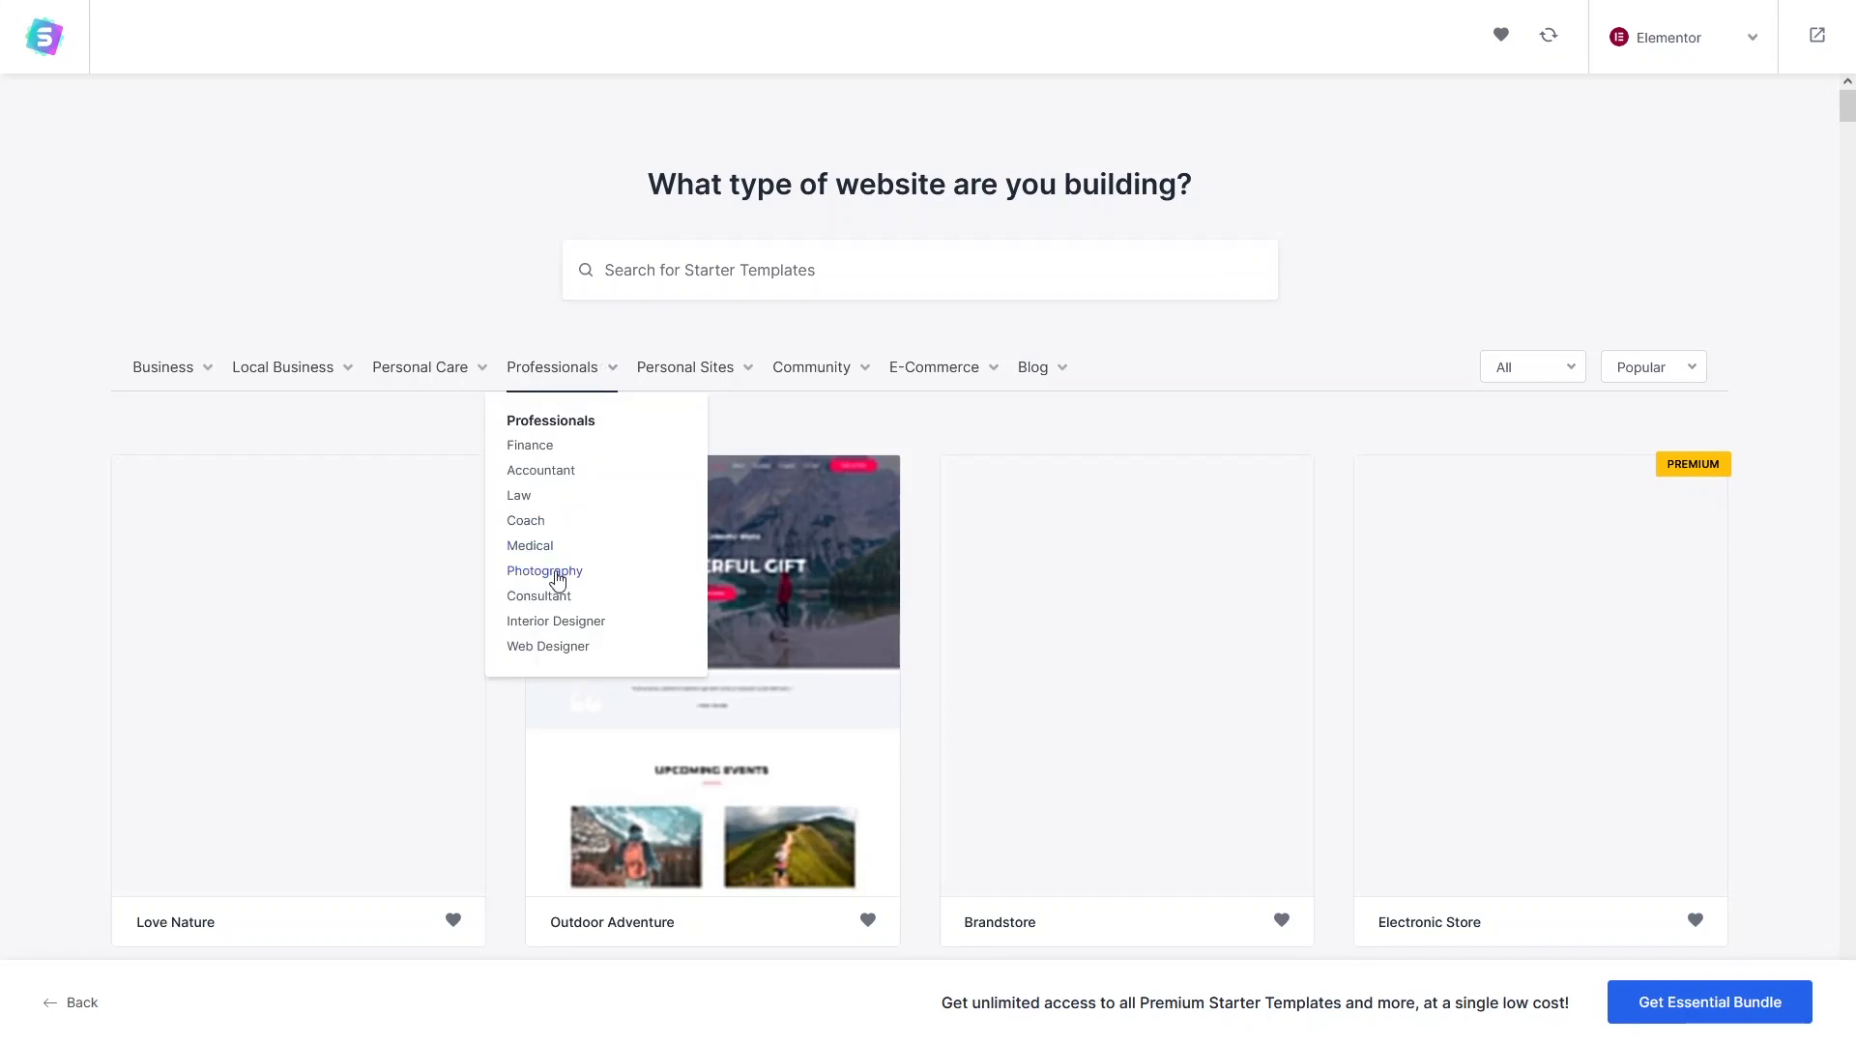
left_click(556, 574)
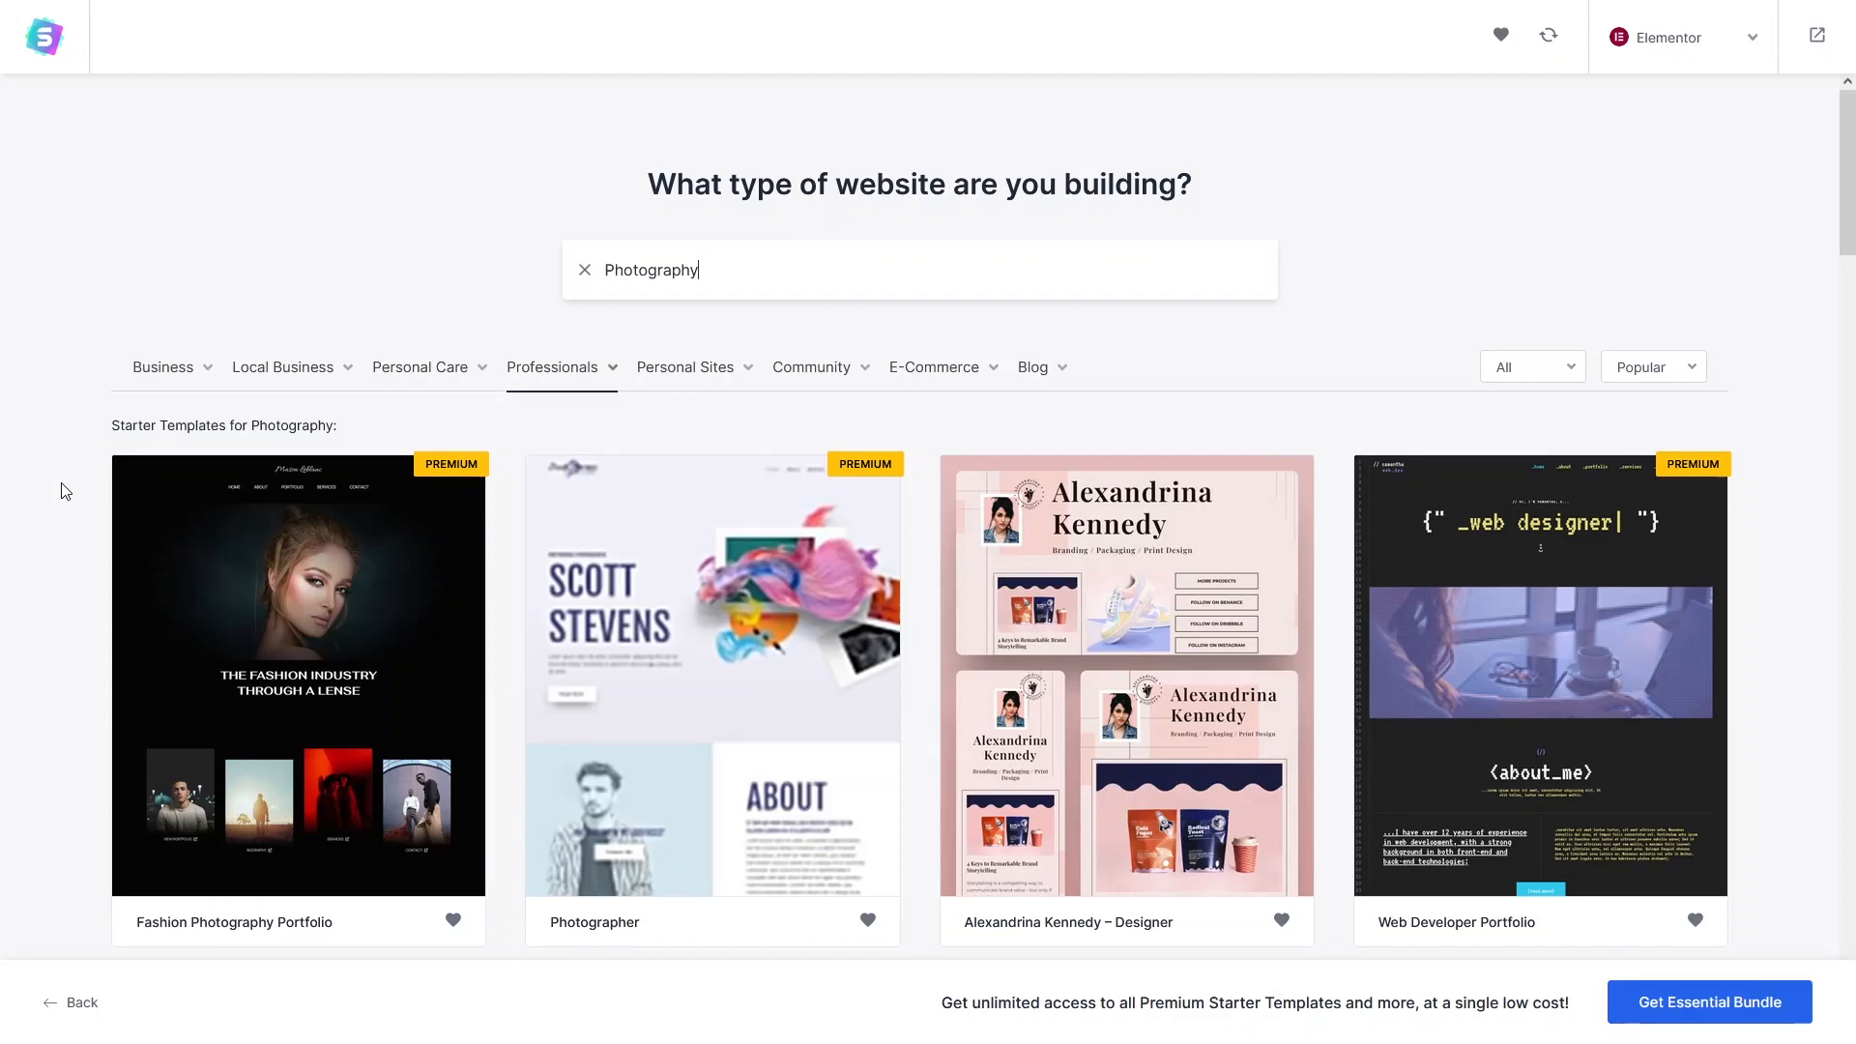
scroll(65, 492, "down", 10)
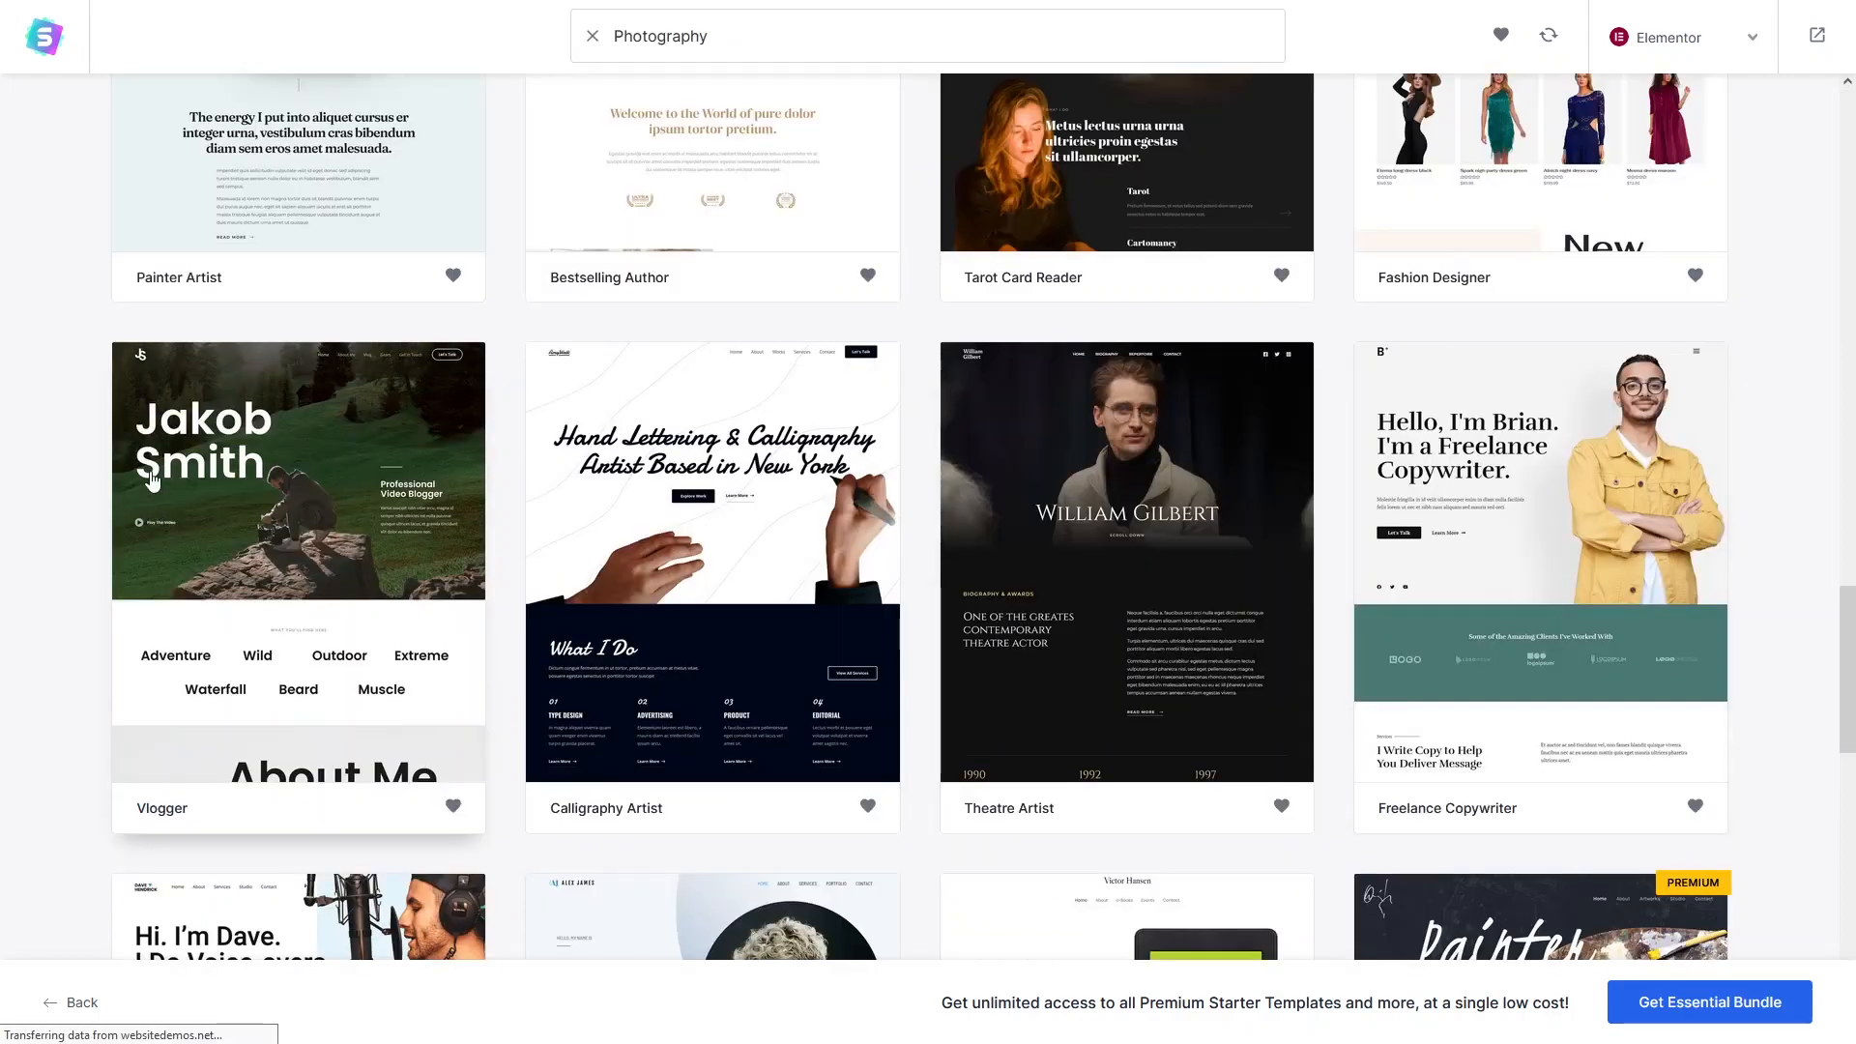
left_click(218, 674)
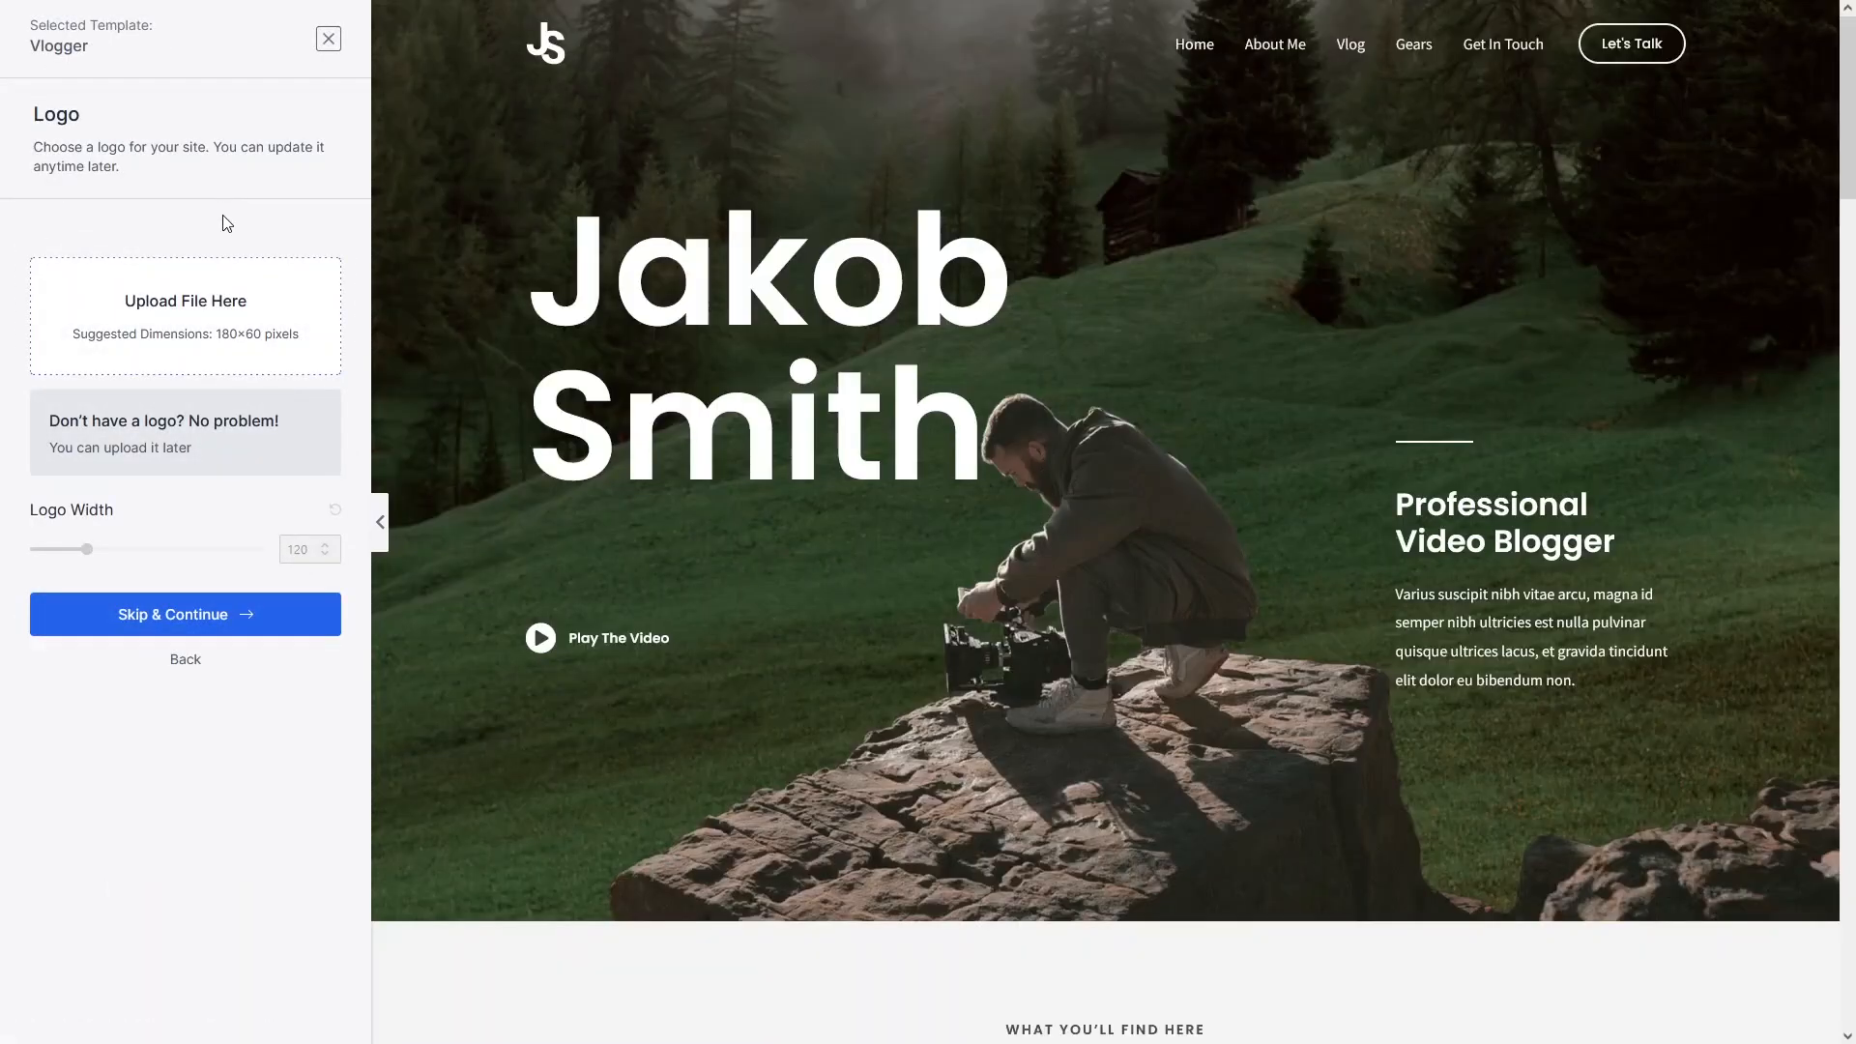
Upload pic.png from the Desktop as the site logo and continue to the colors and fonts stage.
left_click(255, 305)
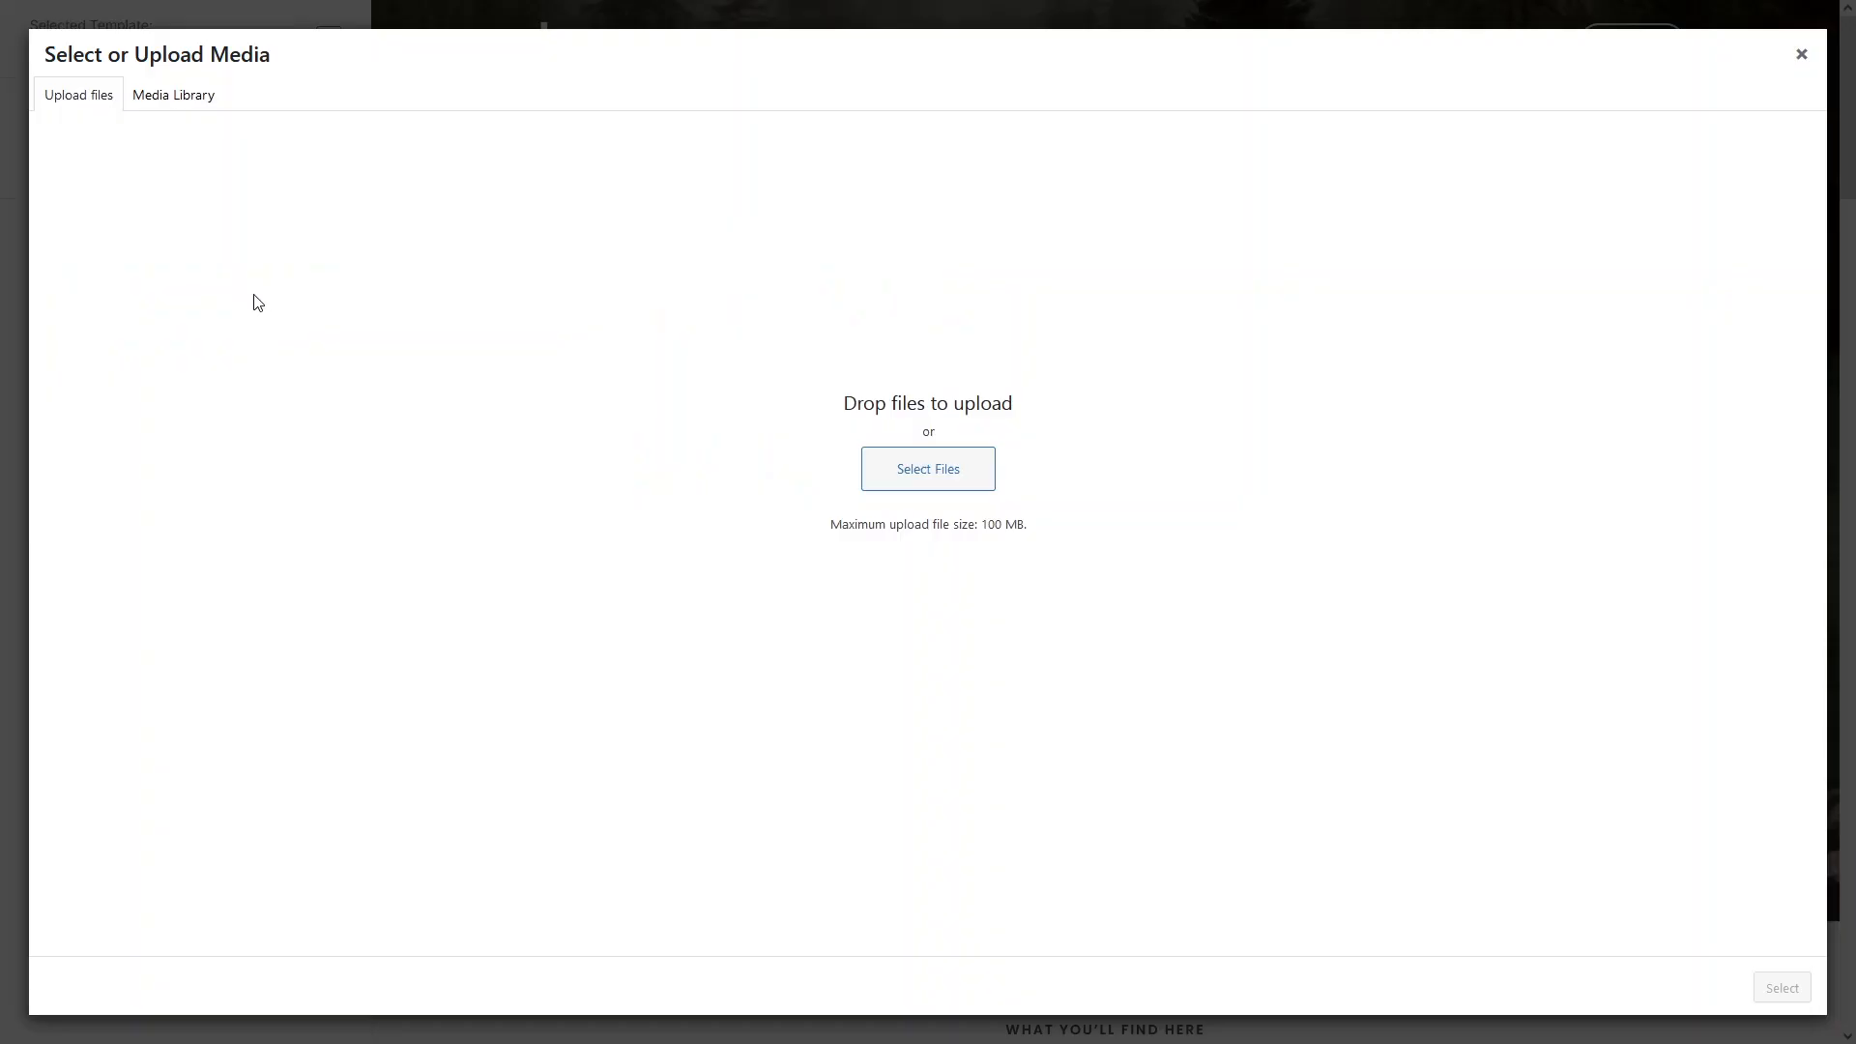
left_click(967, 474)
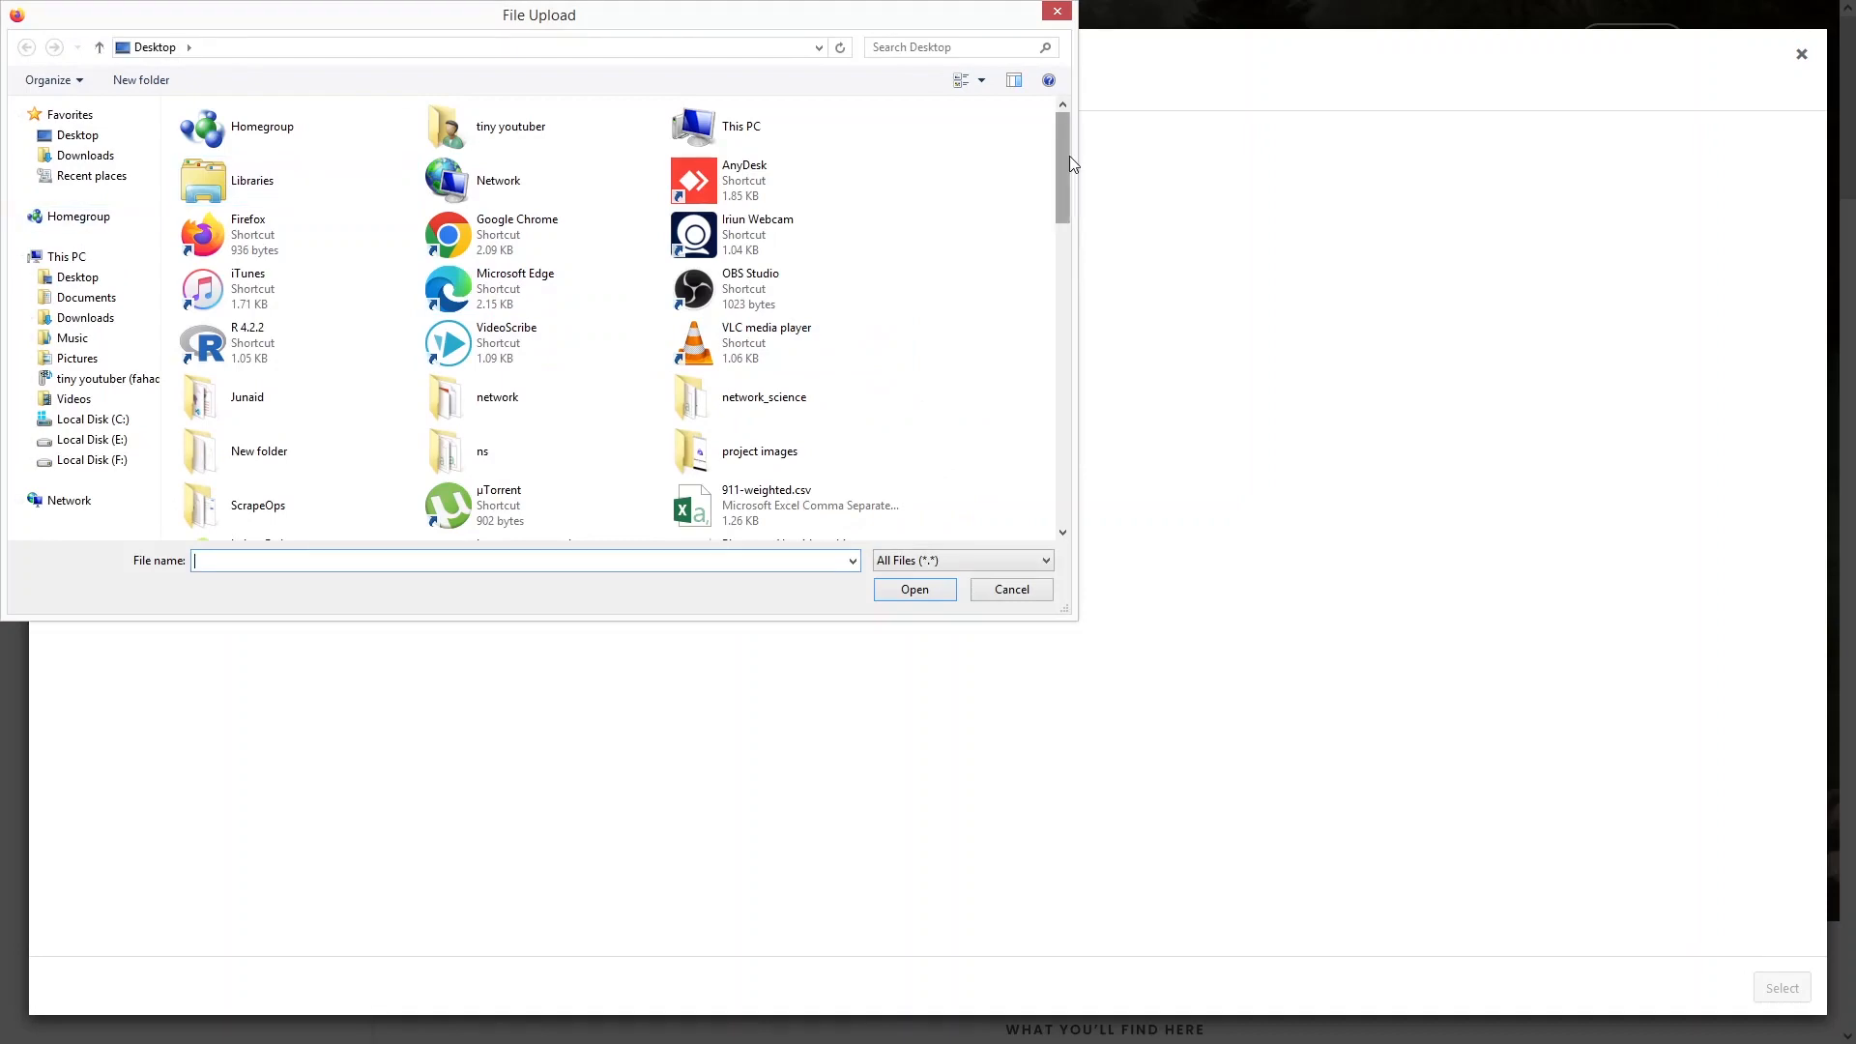
left_click_drag(1070, 157, 1026, 481)
left_click(503, 135)
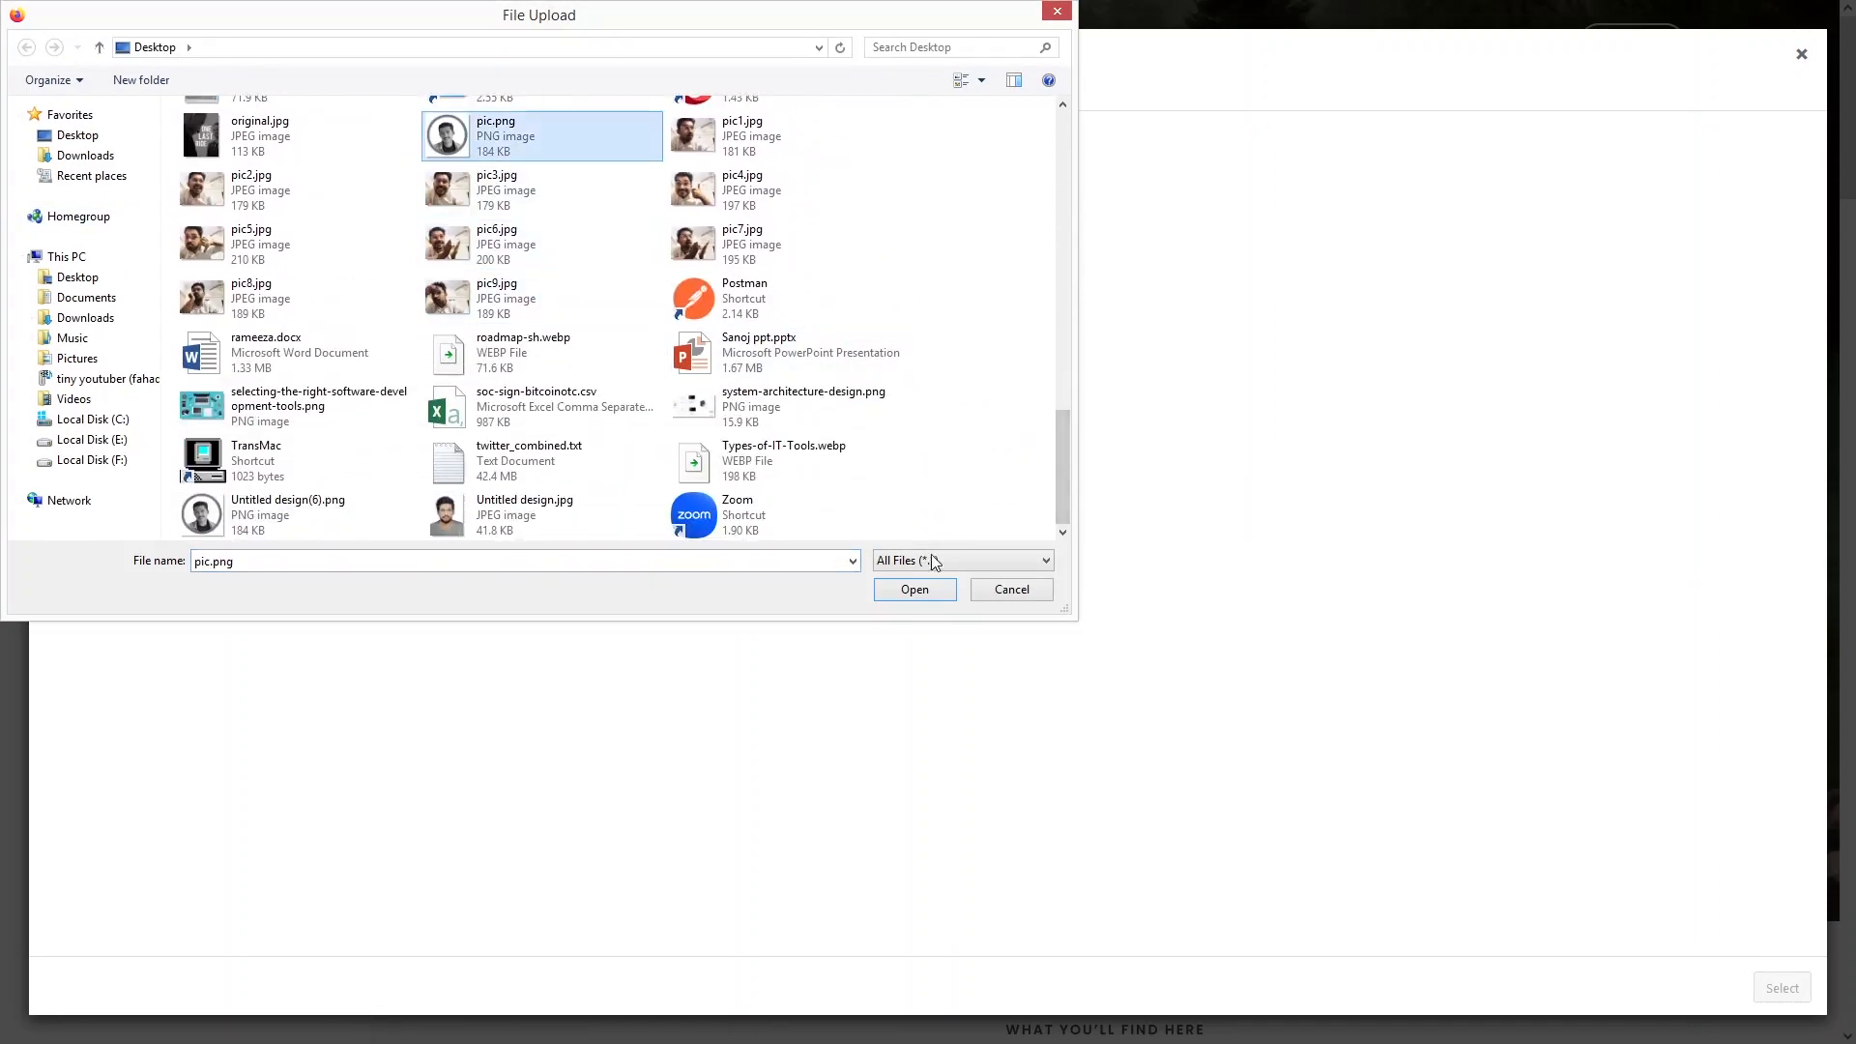
left_click(914, 590)
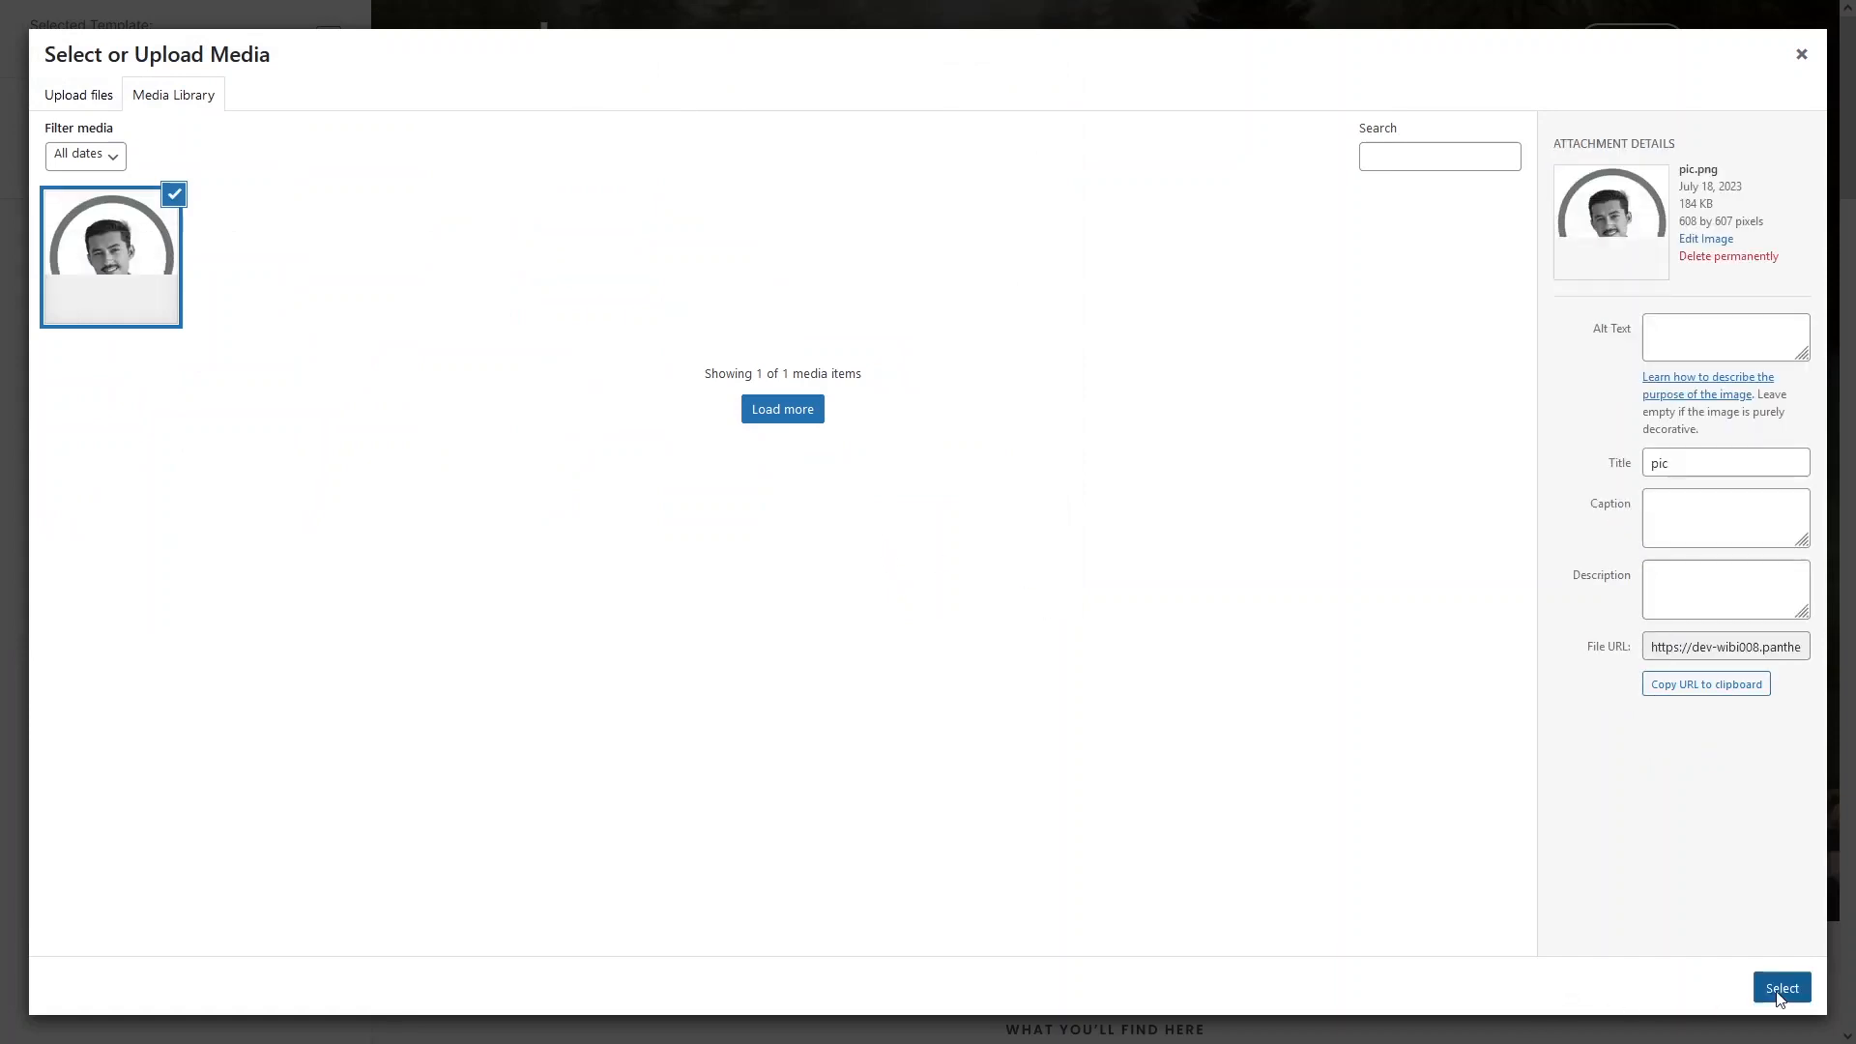
left_click(1779, 993)
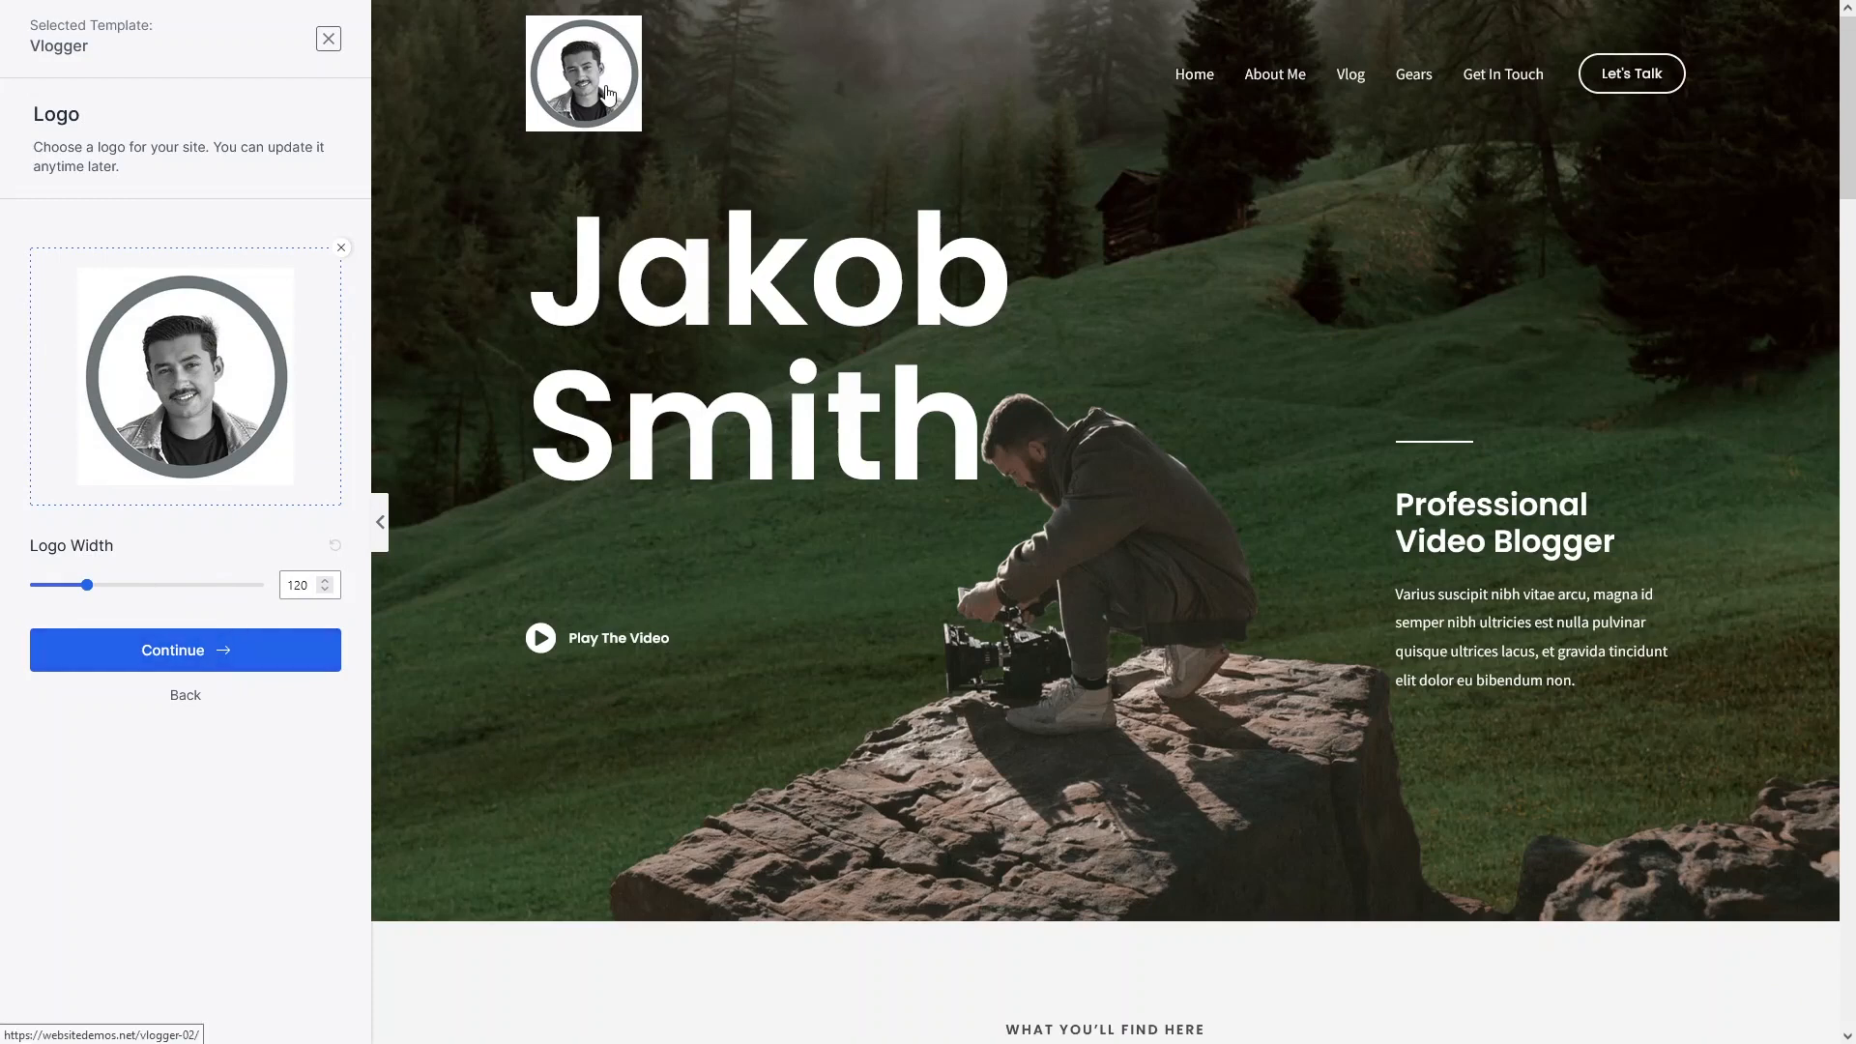
left_click(211, 661)
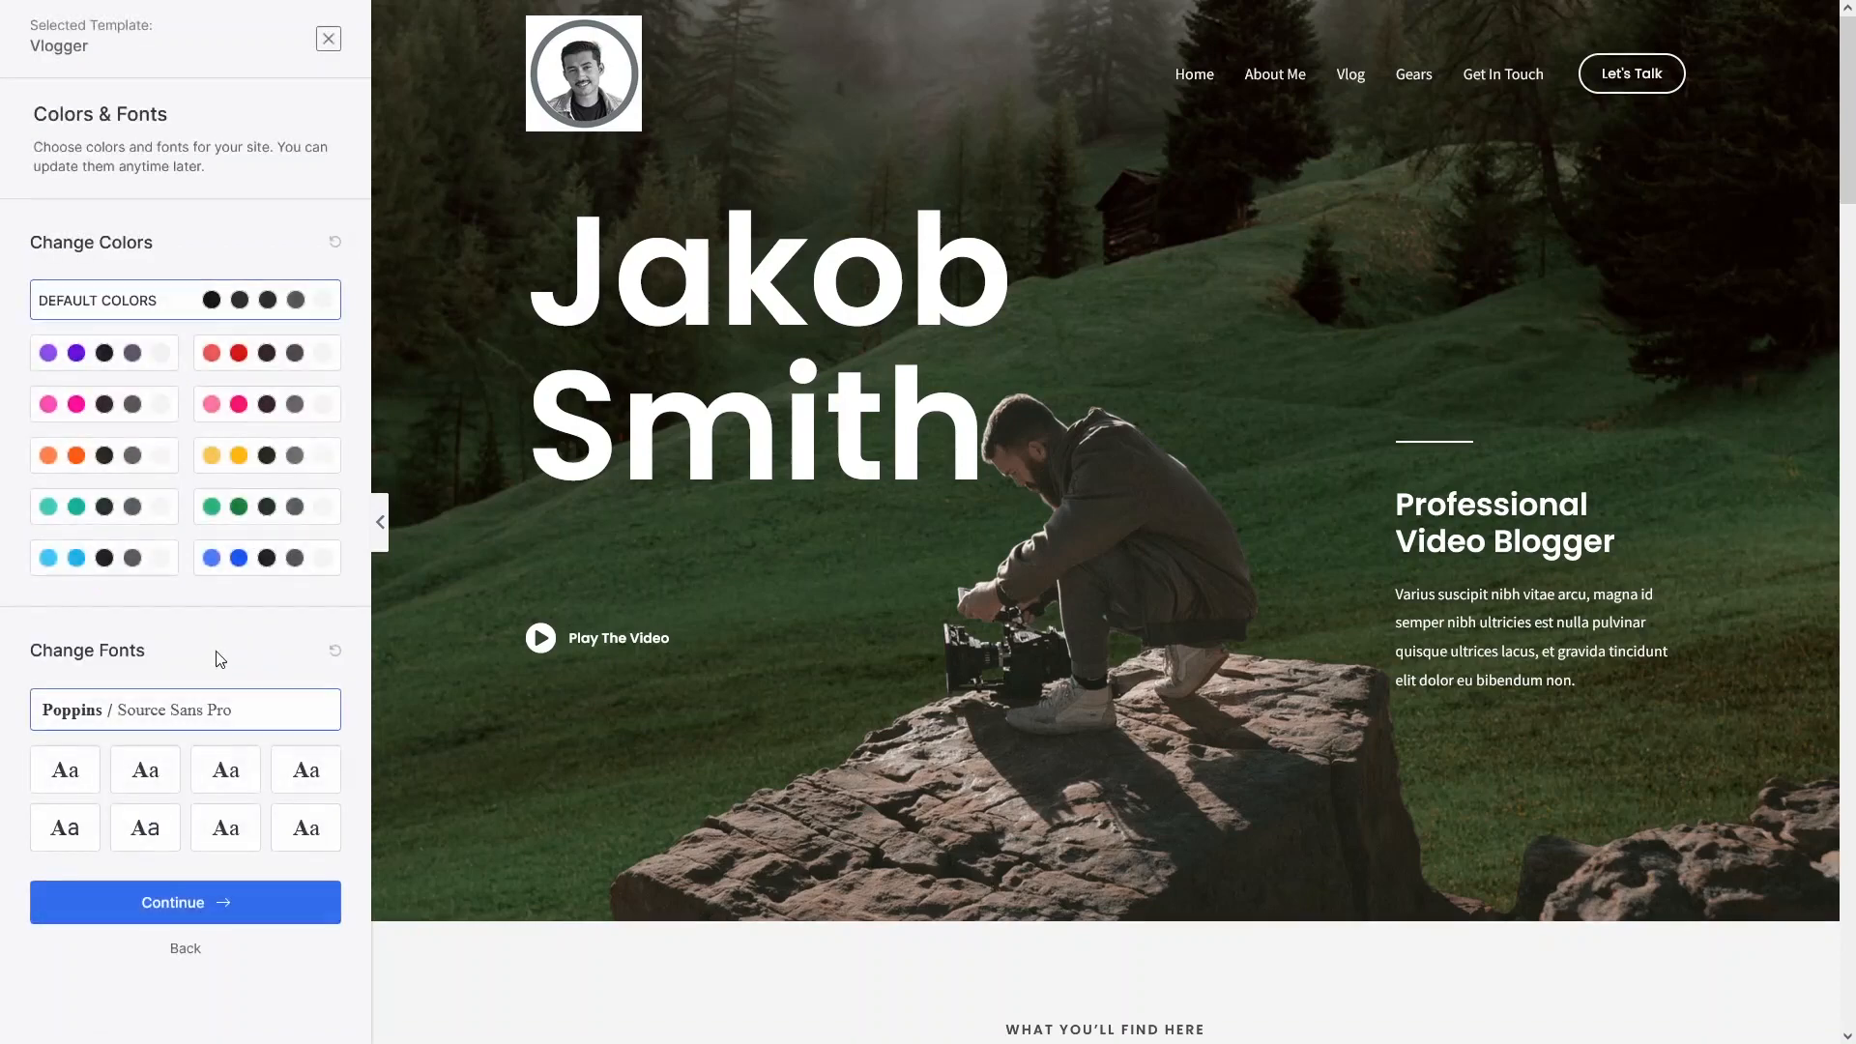
Try the purple, red, pink, orange and light blue color palettes on the template, and return to the default colors.
left_click(149, 363)
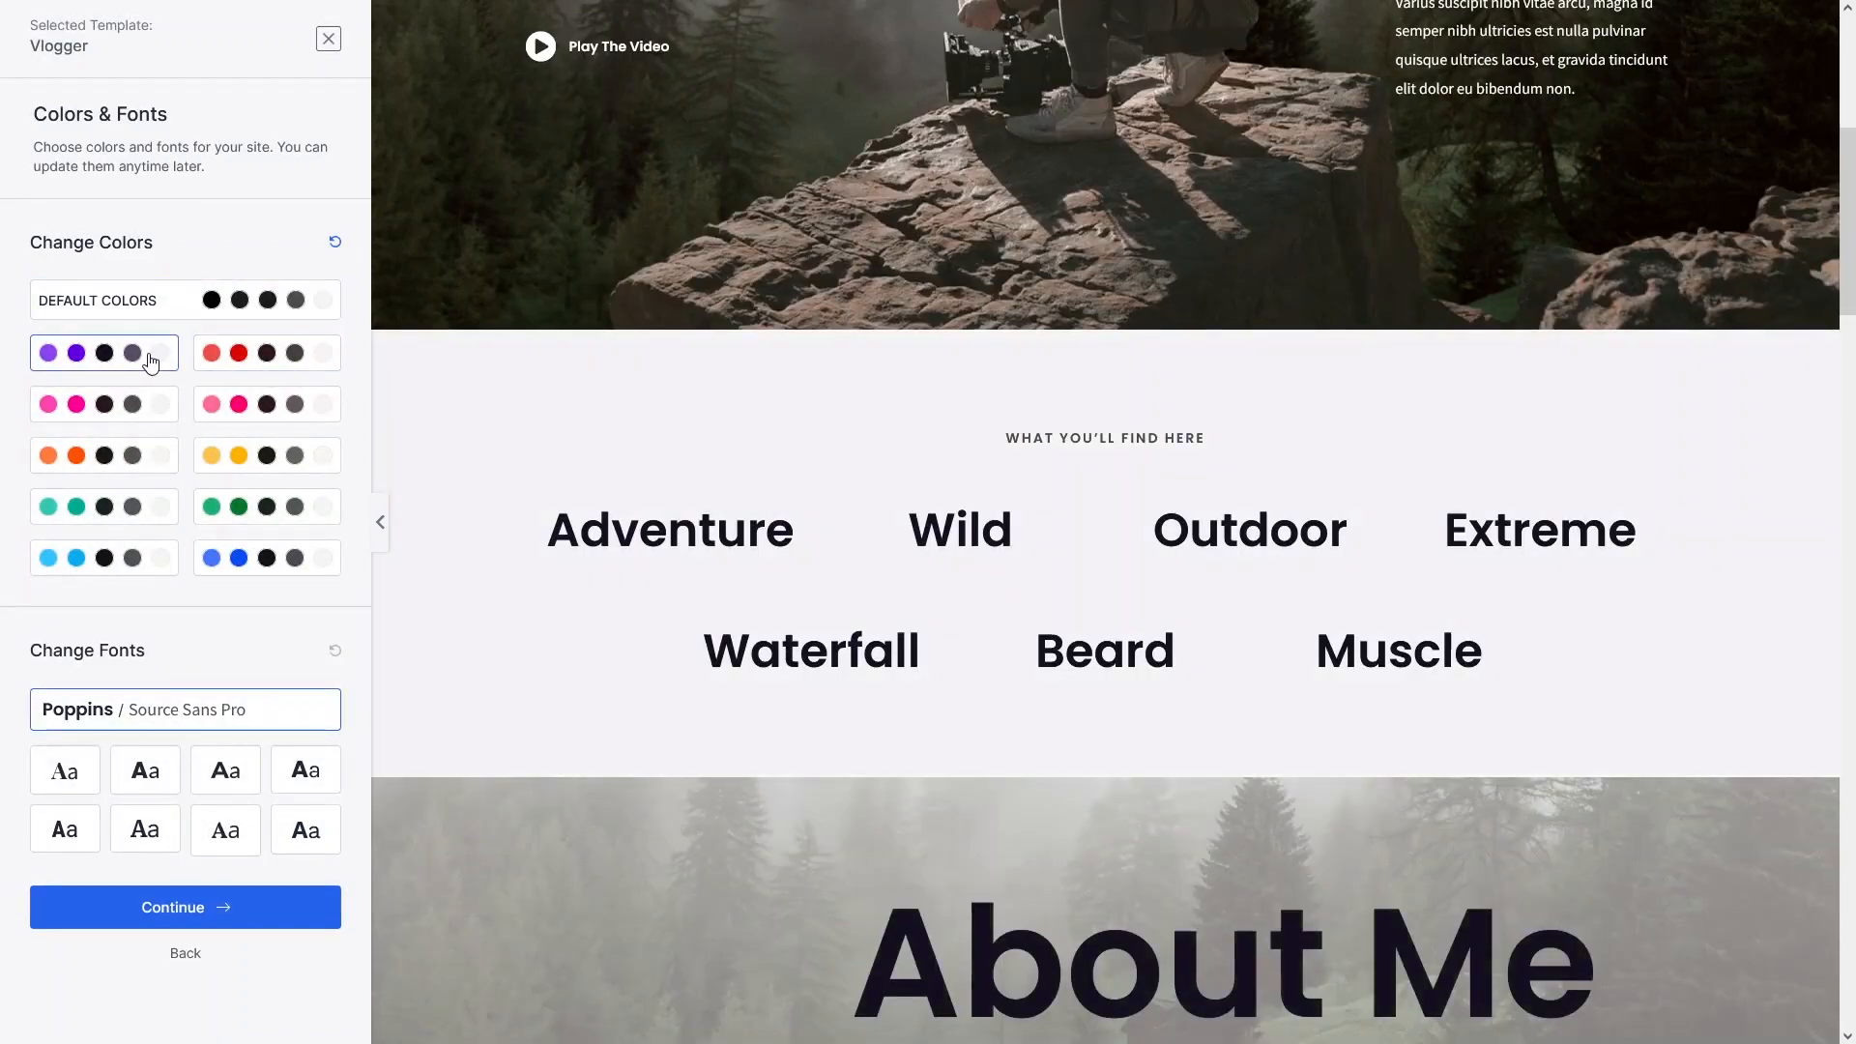
left_click(215, 354)
left_click(272, 417)
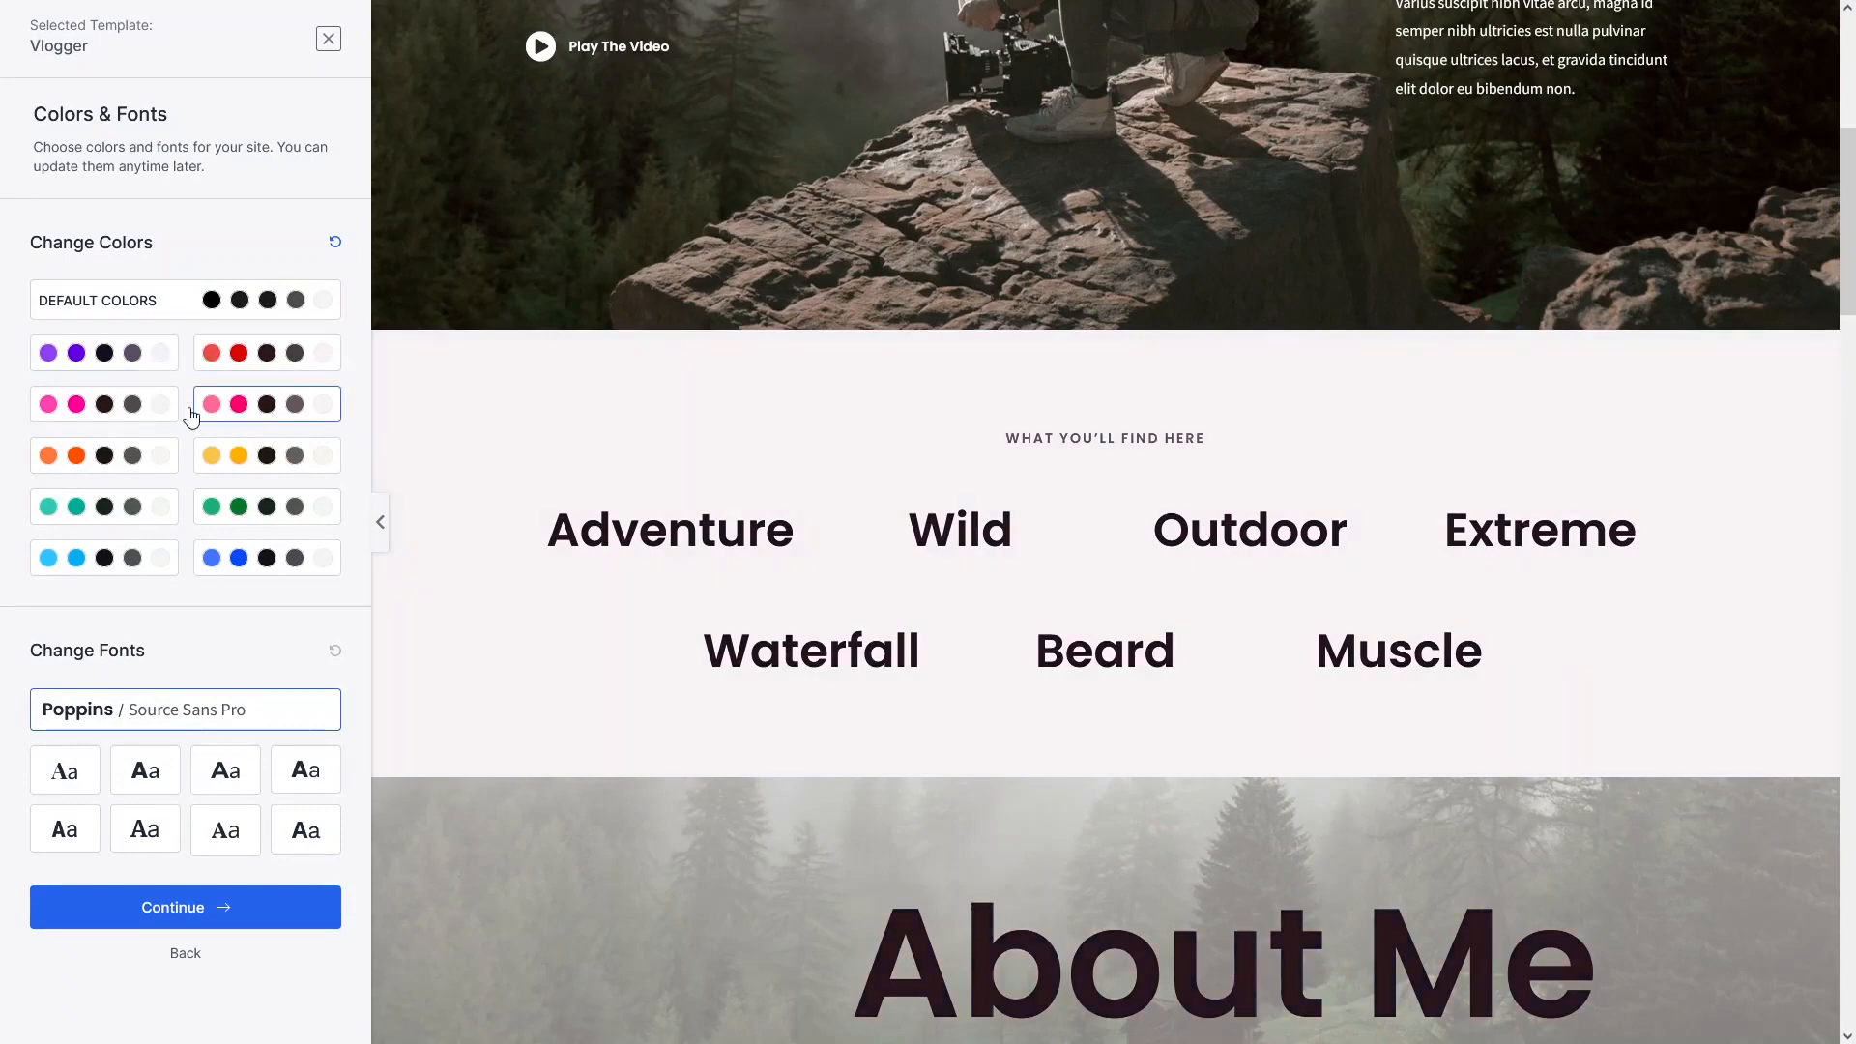
left_click(153, 415)
left_click(147, 456)
left_click(136, 559)
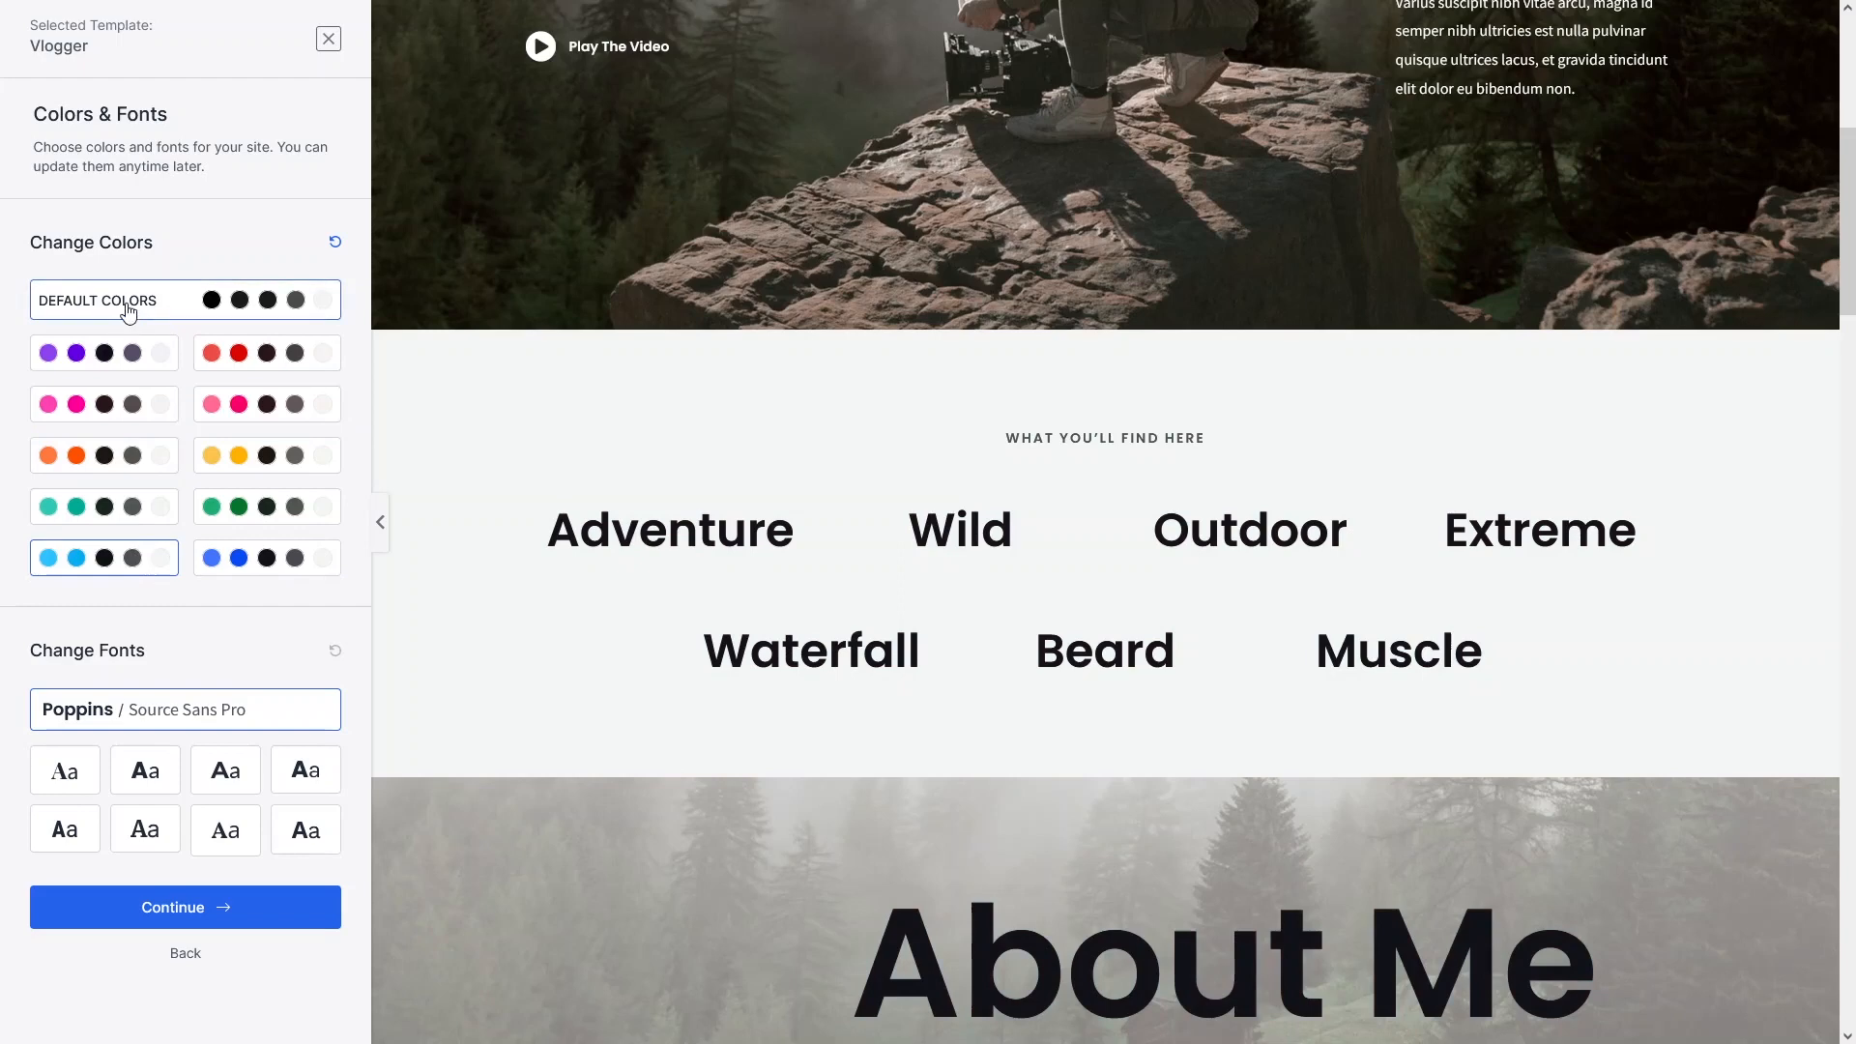
left_click(129, 307)
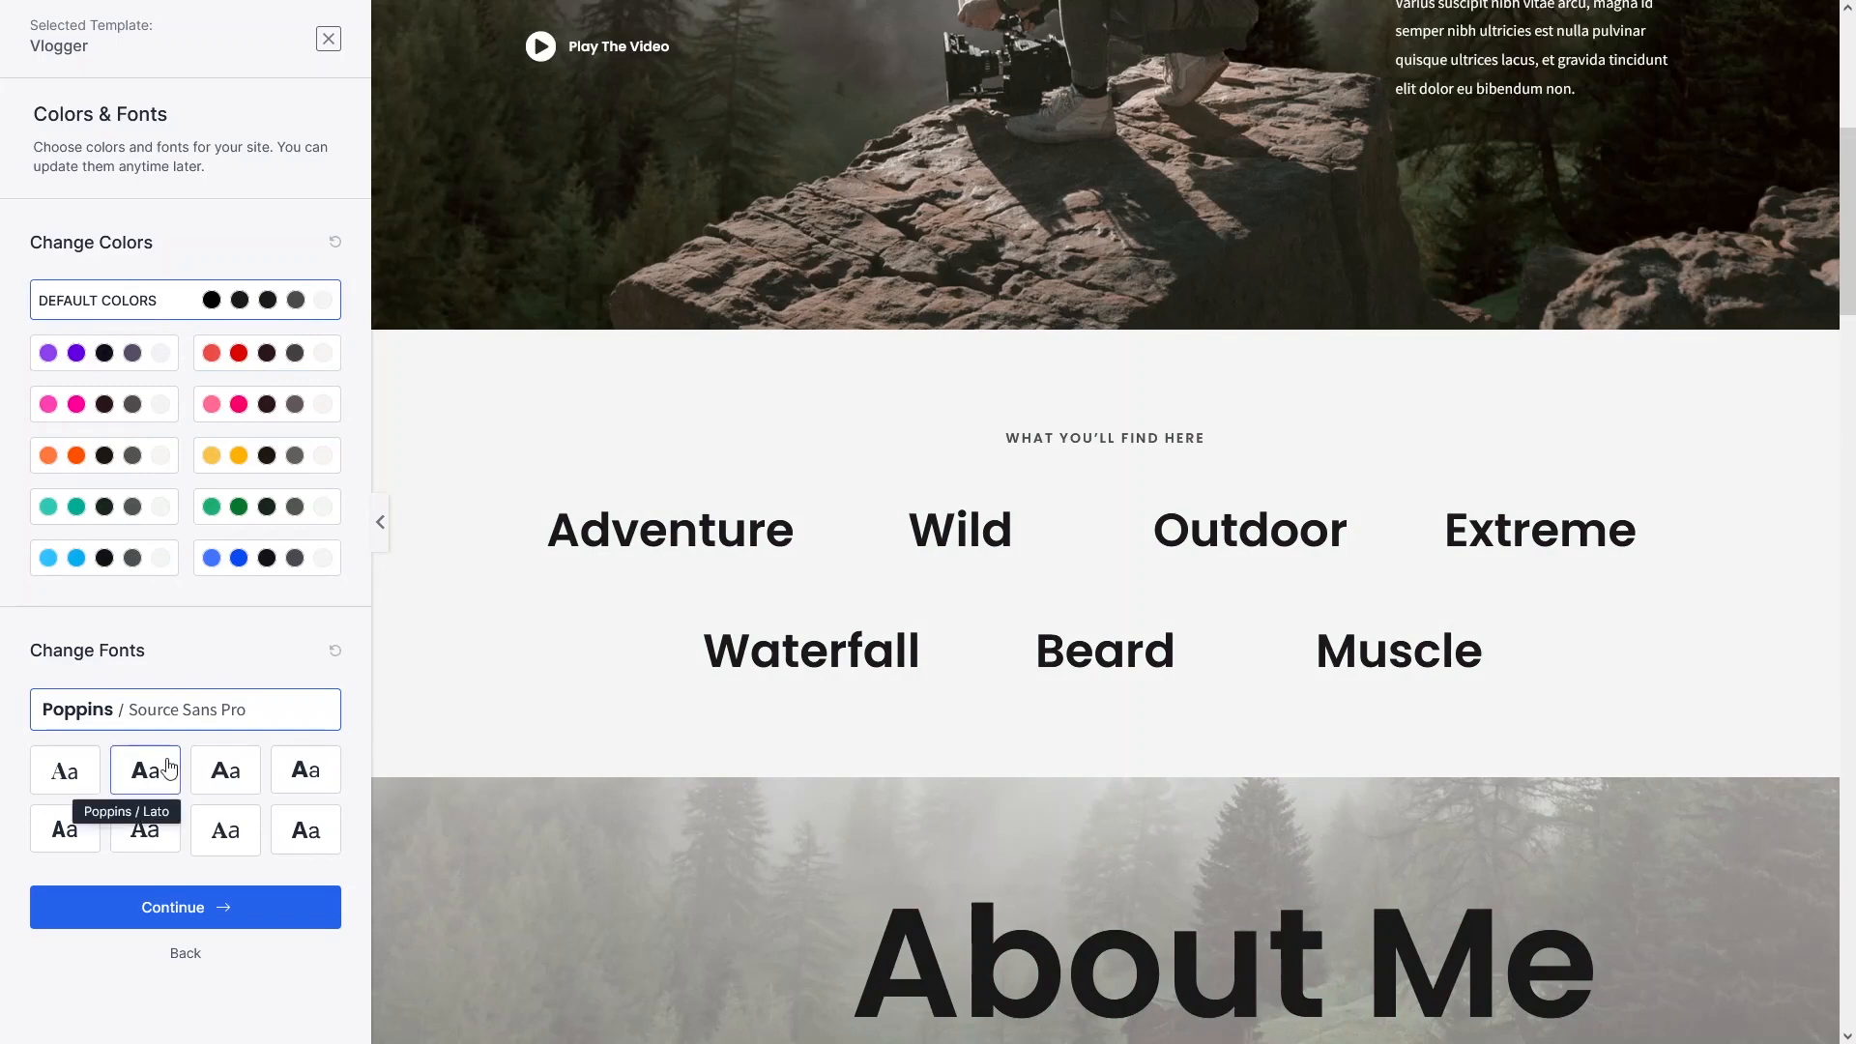
Compare alternative font pairs, apply Poppins / Lato to the template and continue to the last setup stage.
left_click(234, 769)
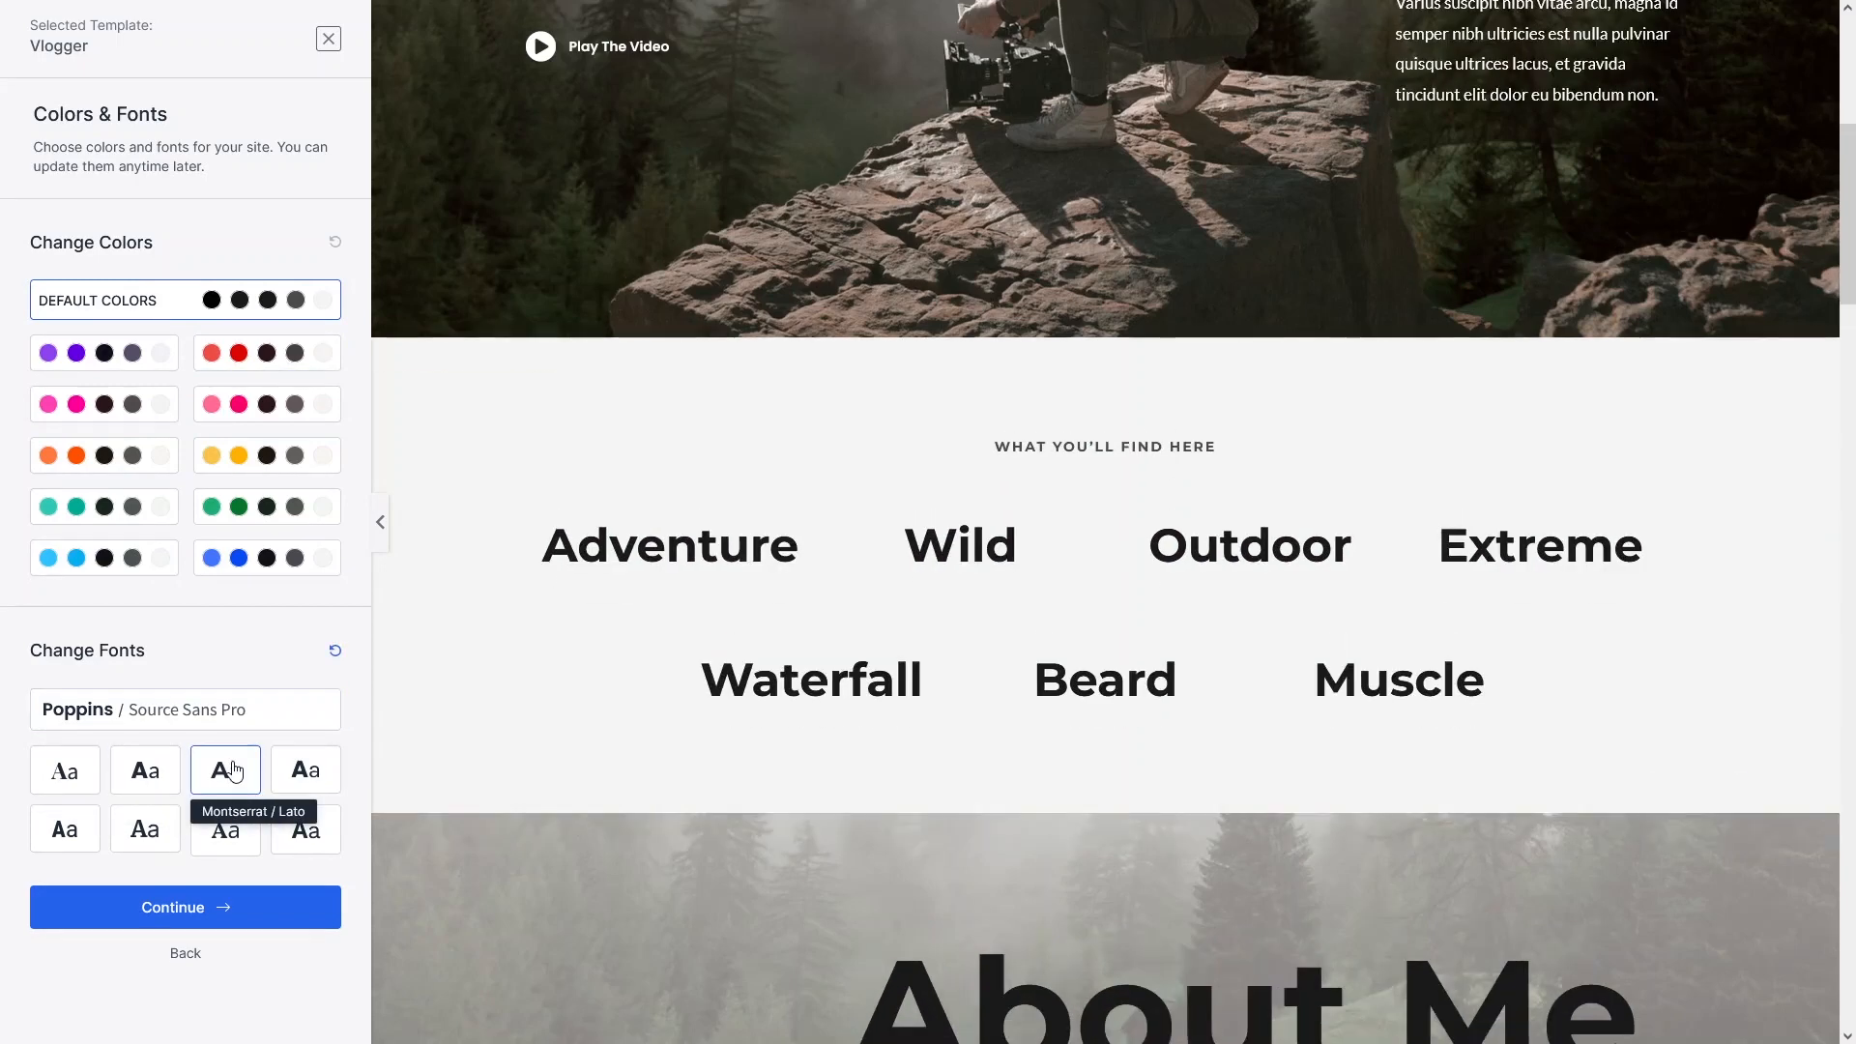
left_click(305, 770)
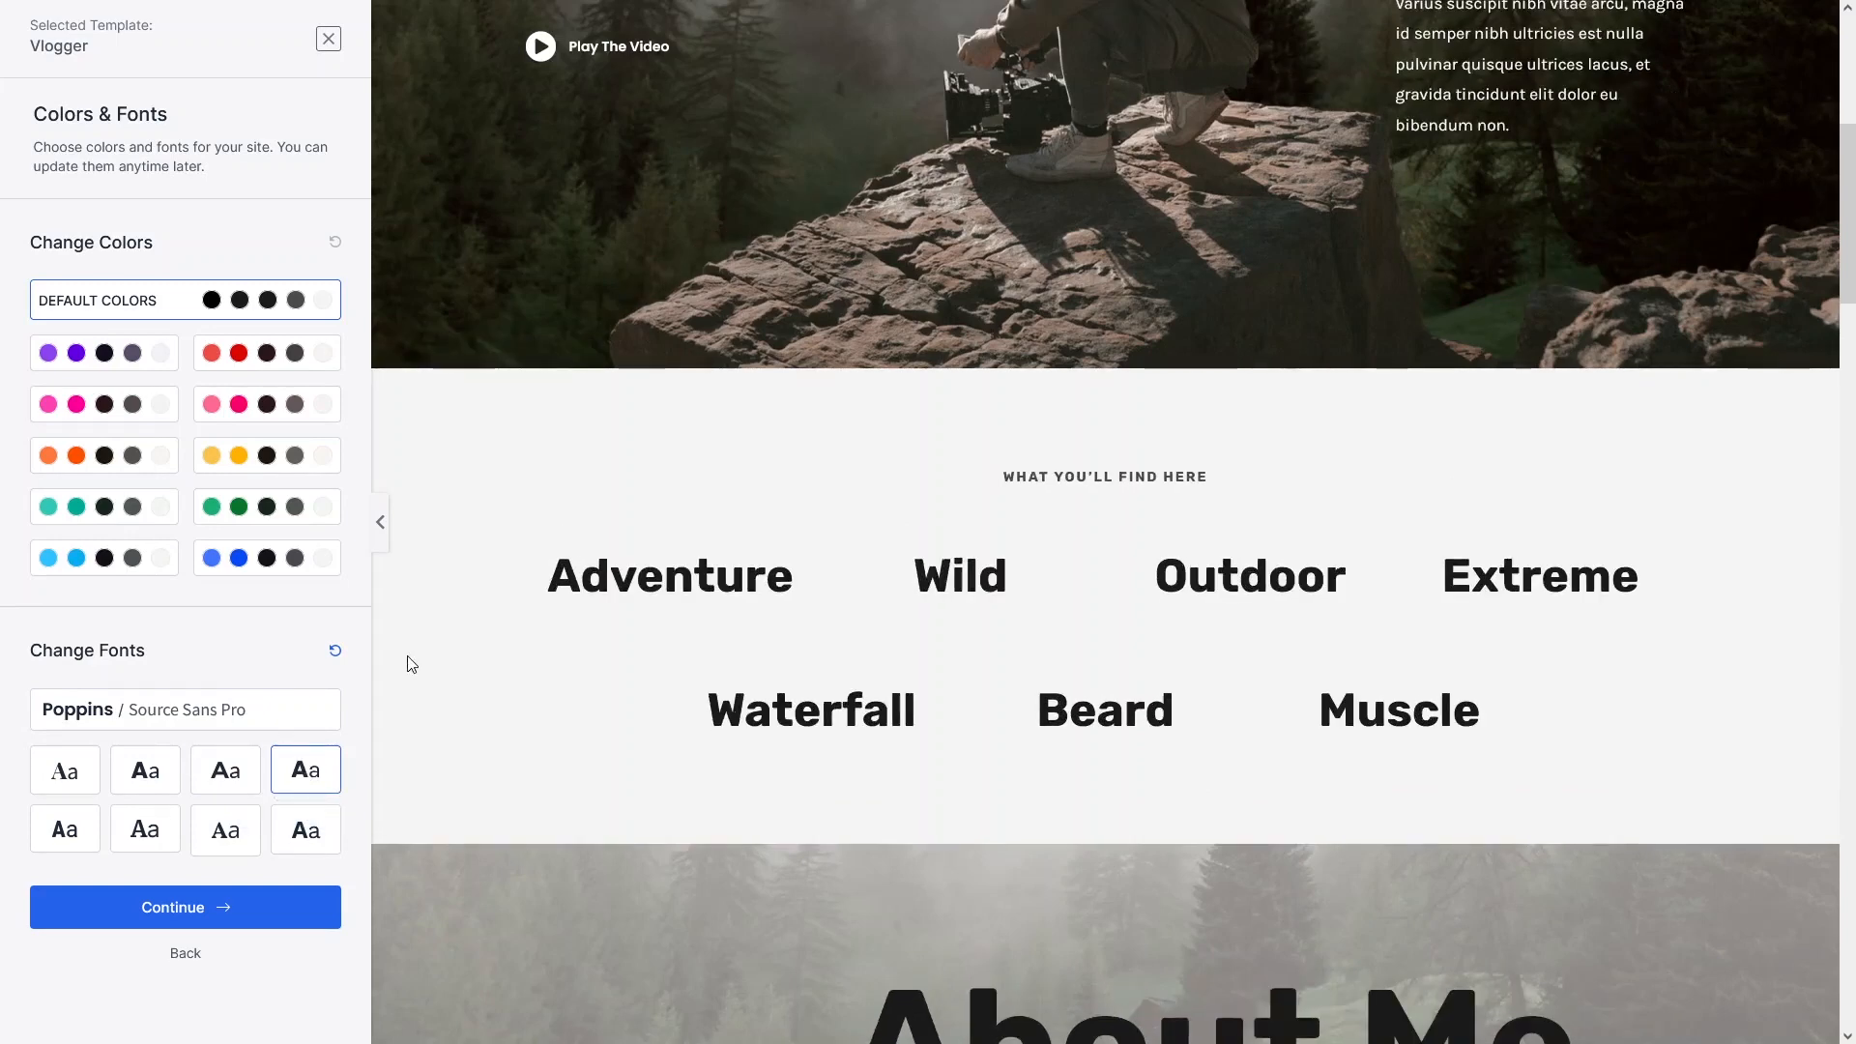
left_click(154, 769)
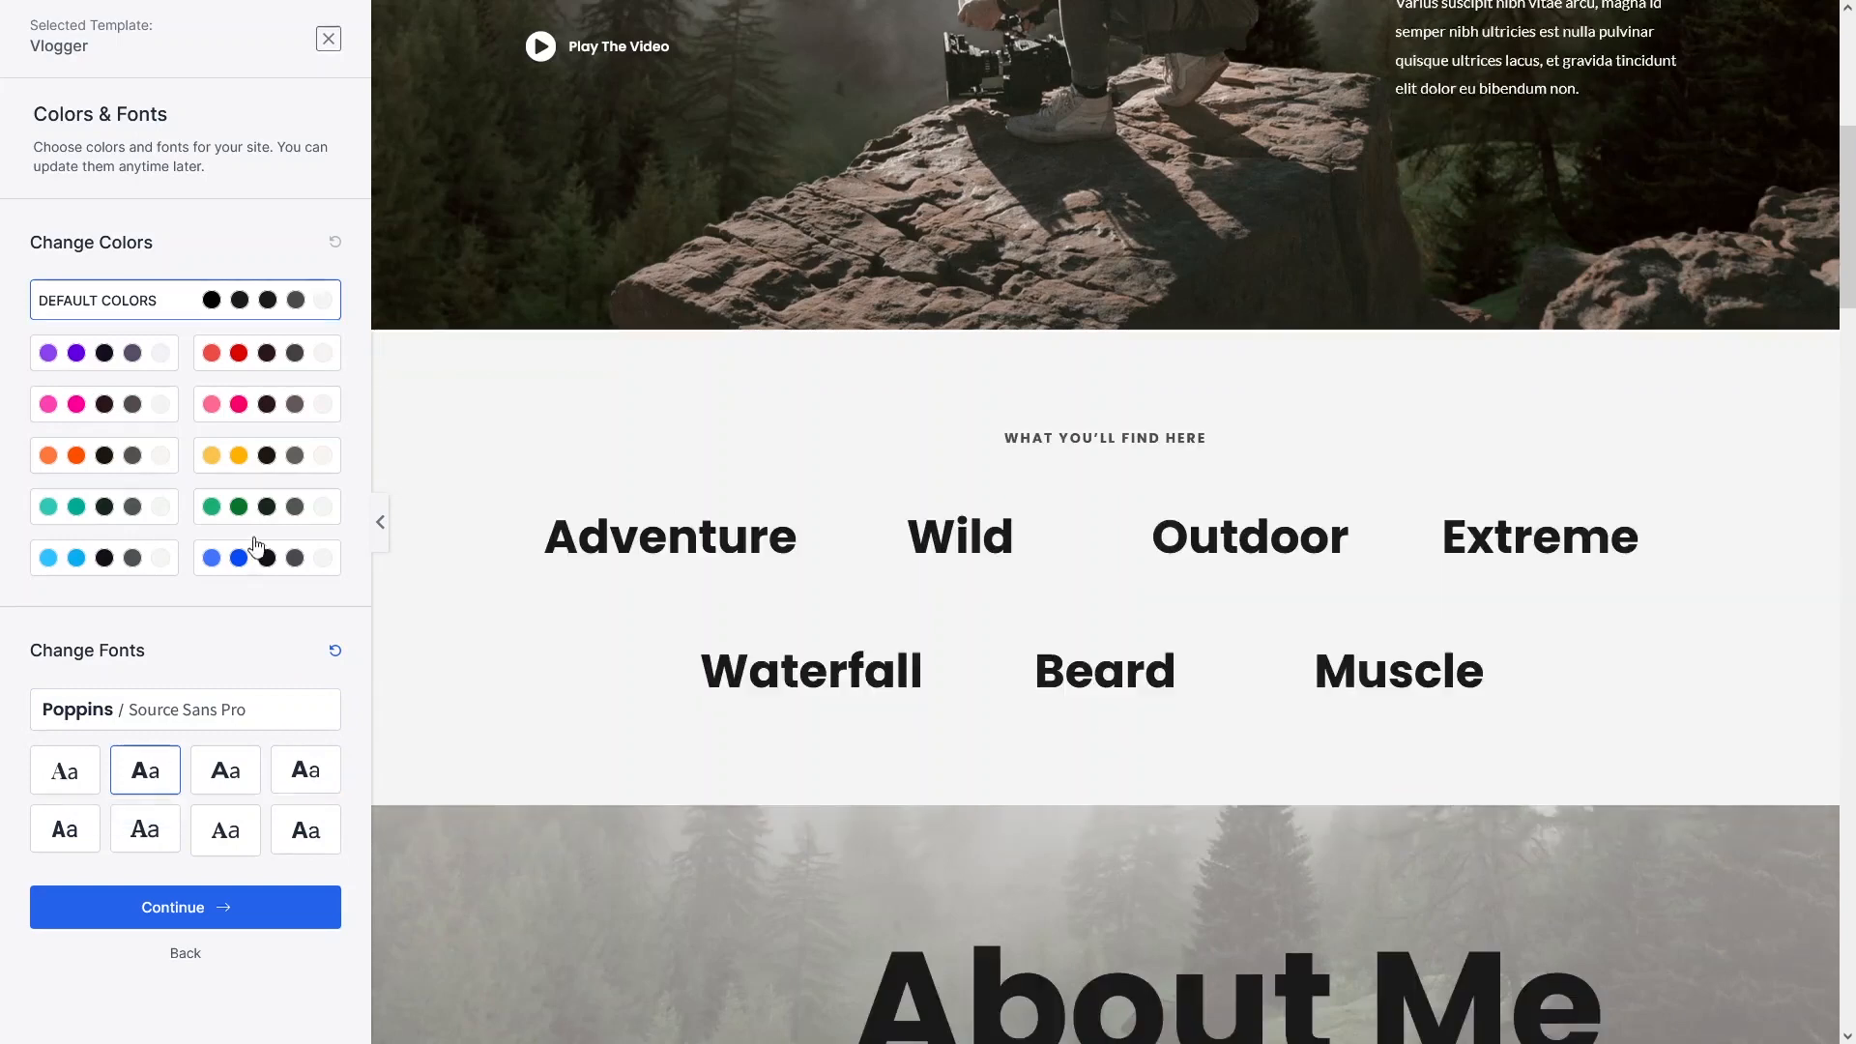
left_click(218, 906)
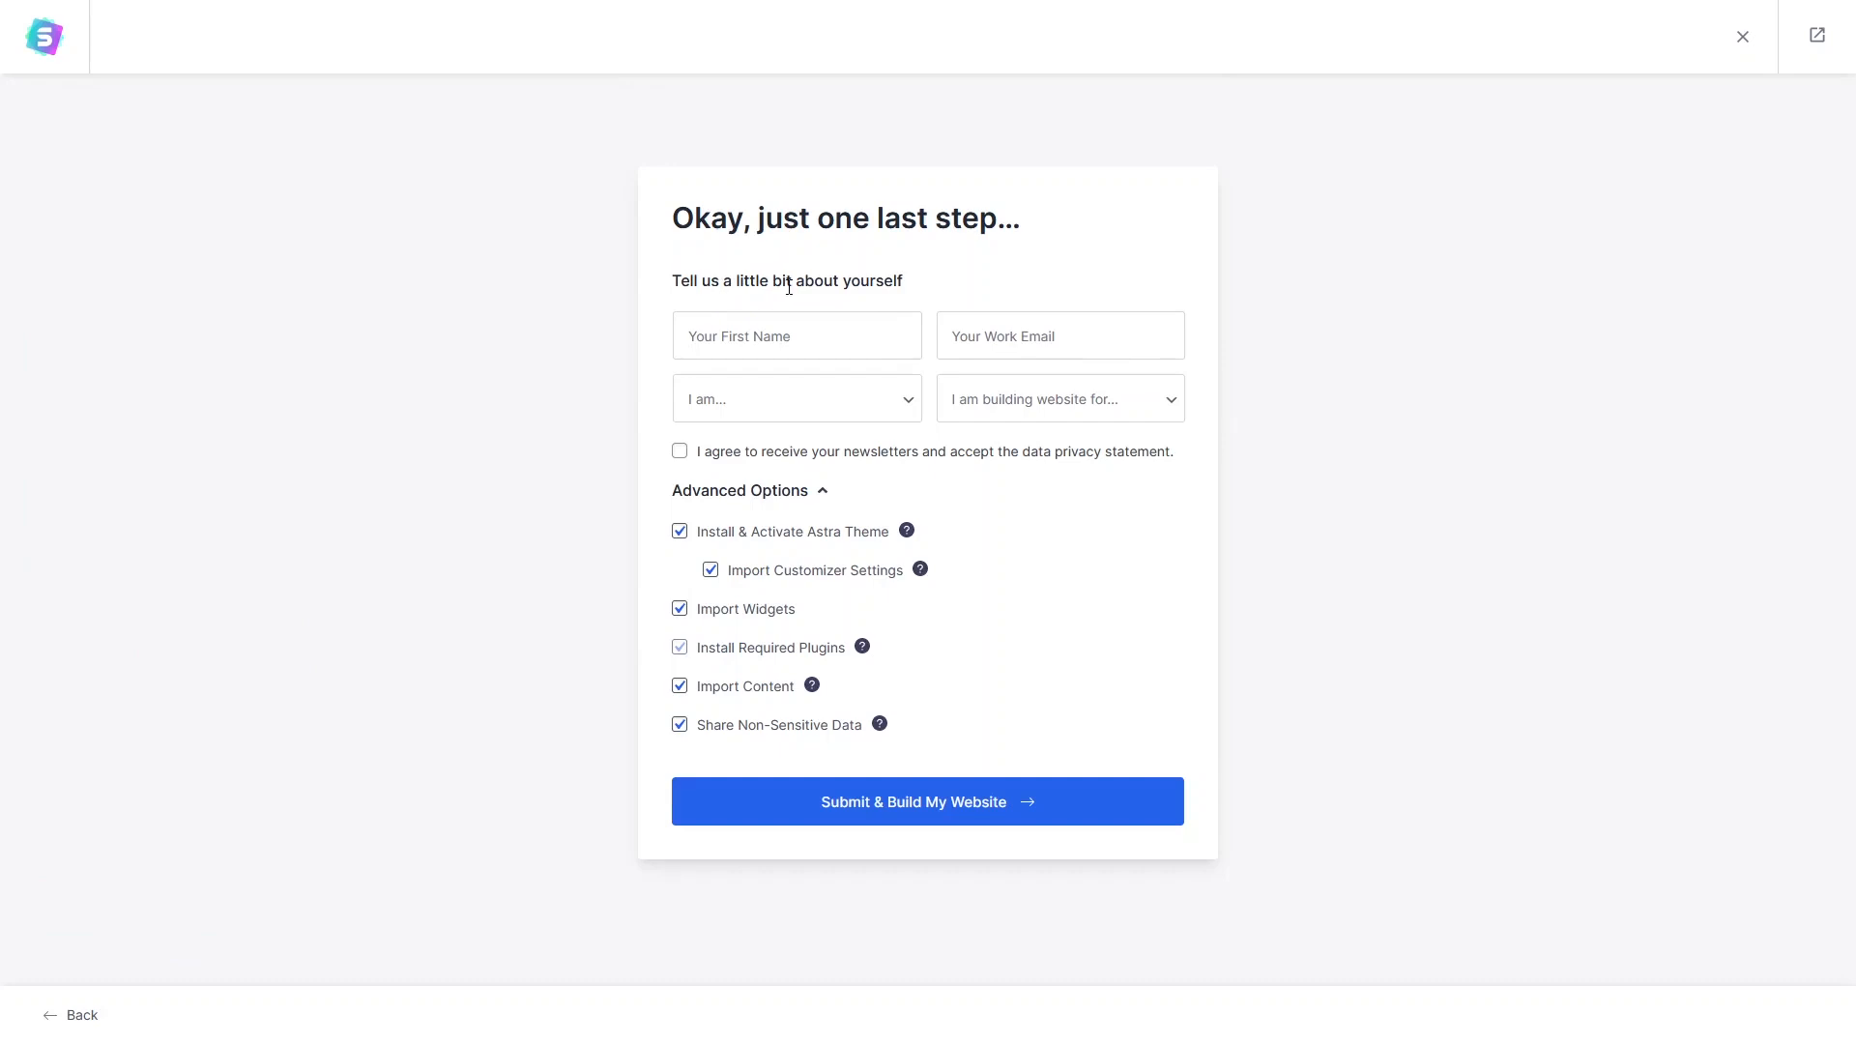
Fill in the first name and work email, choose Beginner and Myself/My Company, and submit to build the website.
left_click(835, 335)
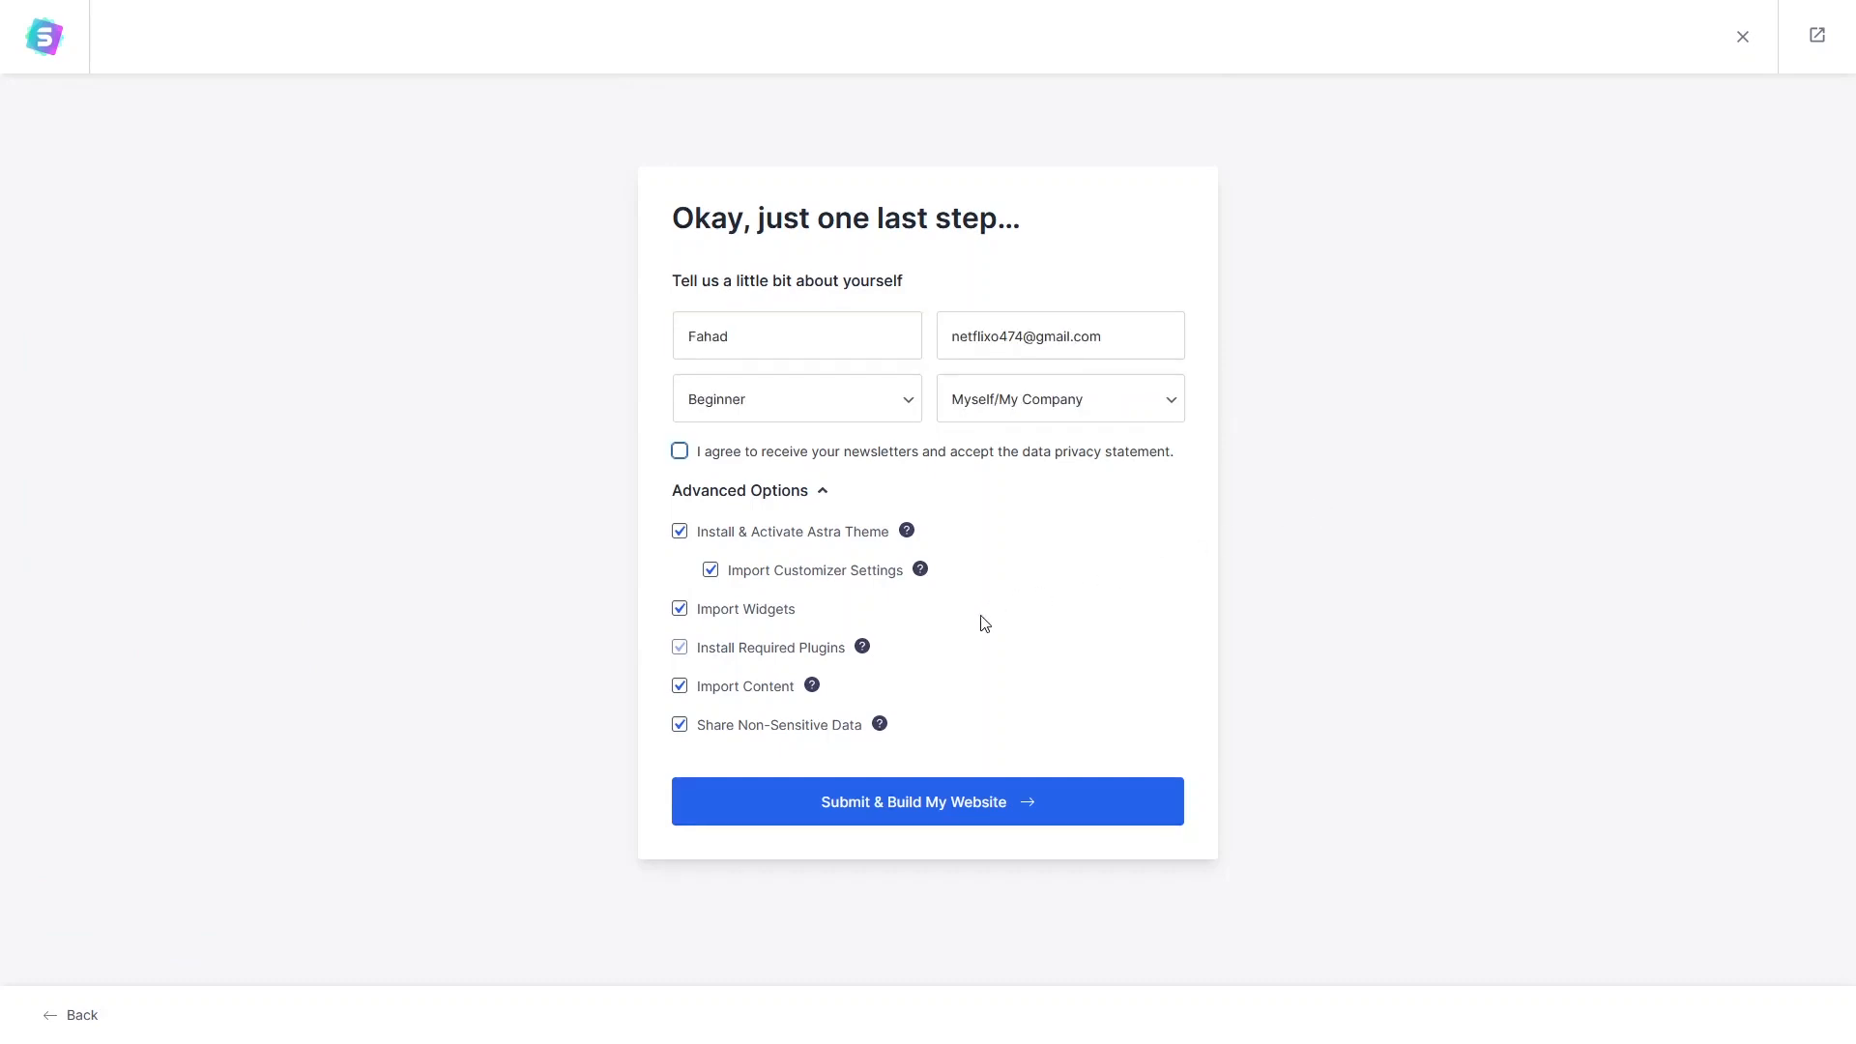
left_click(936, 810)
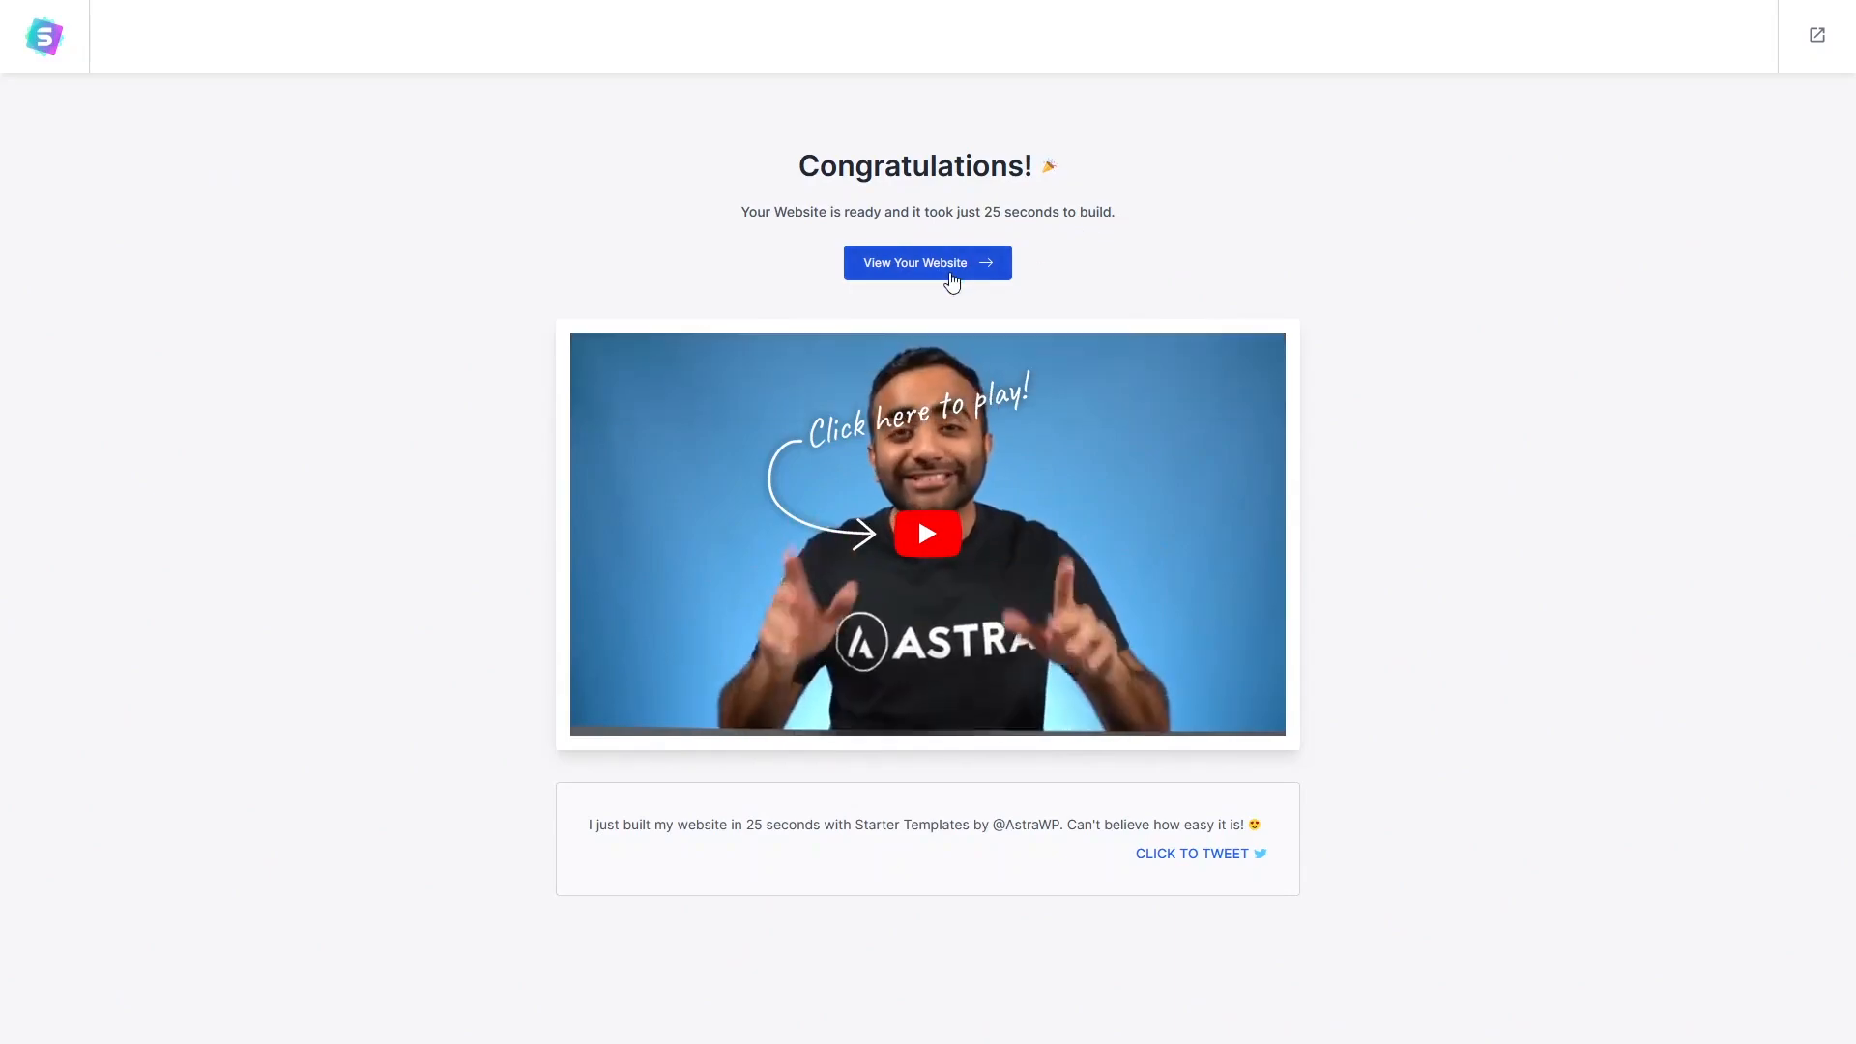
View the finished website and examine its home page down to the contact form and social links.
left_click(950, 279)
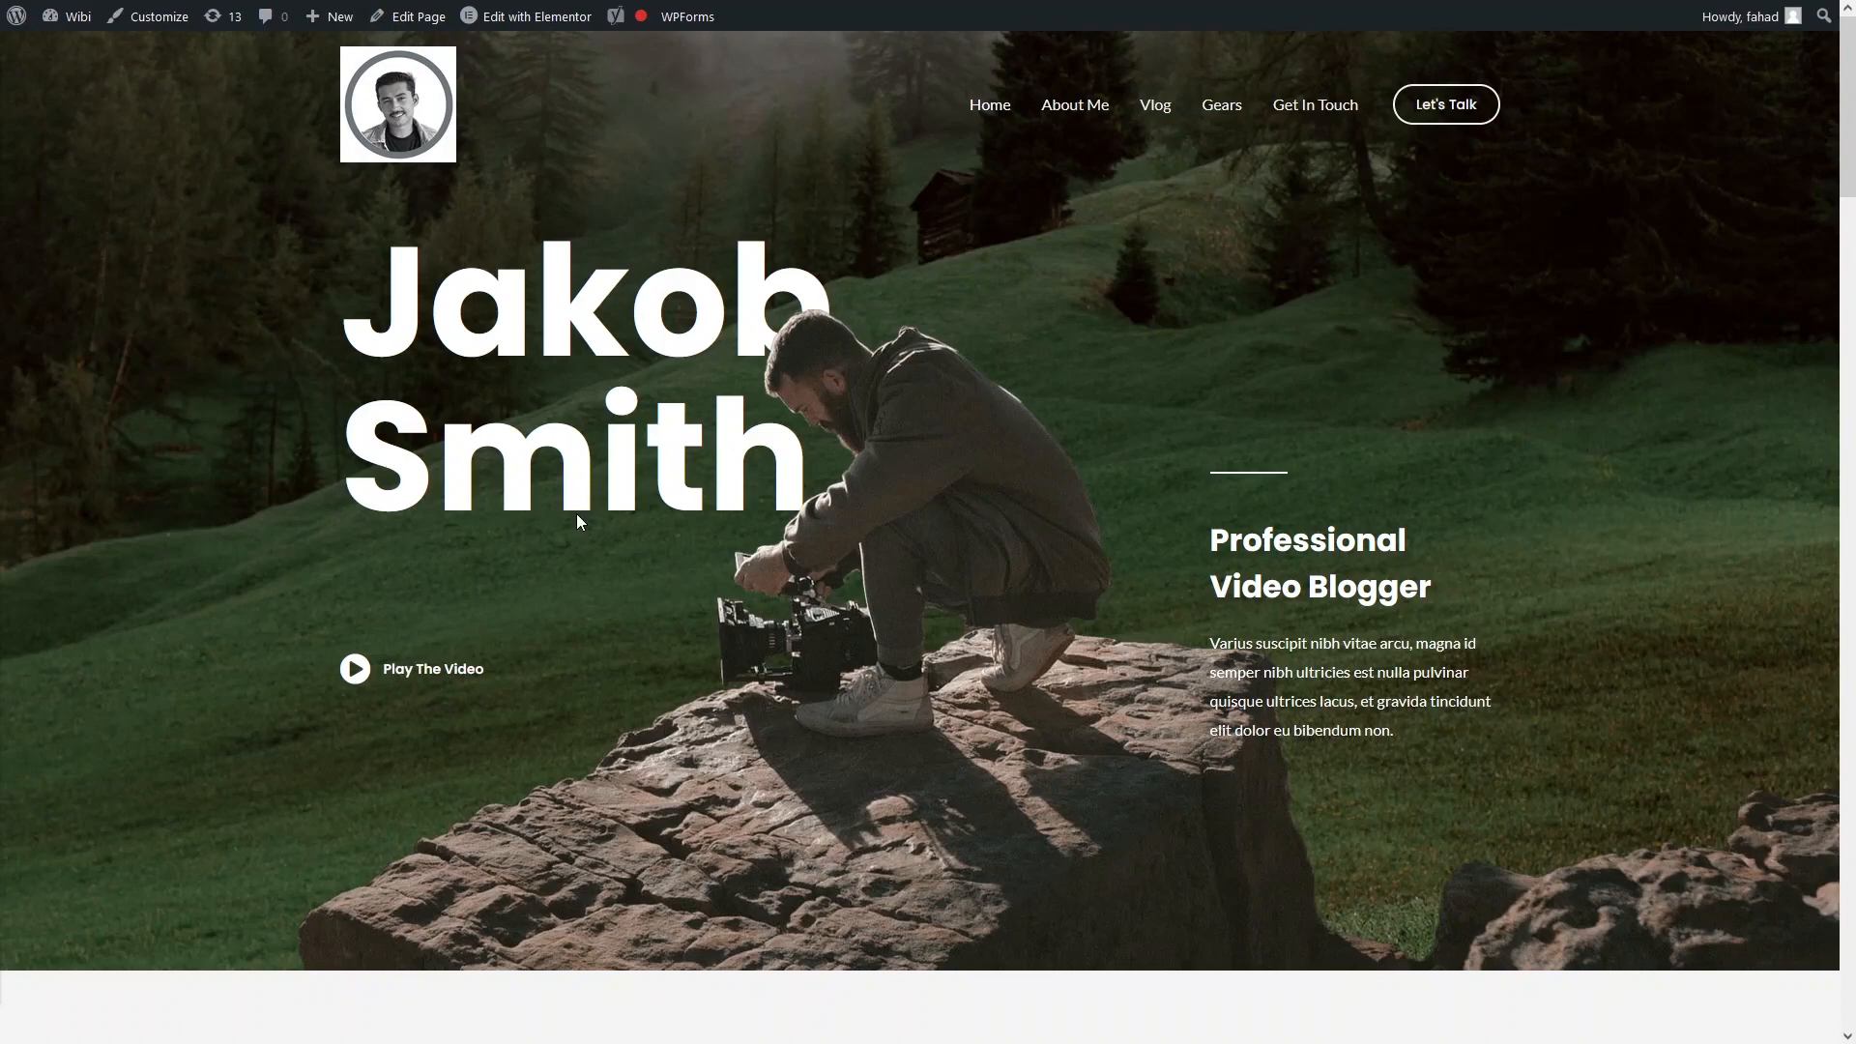
scroll(577, 514, "down", 10)
scroll(576, 522, "down", 15)
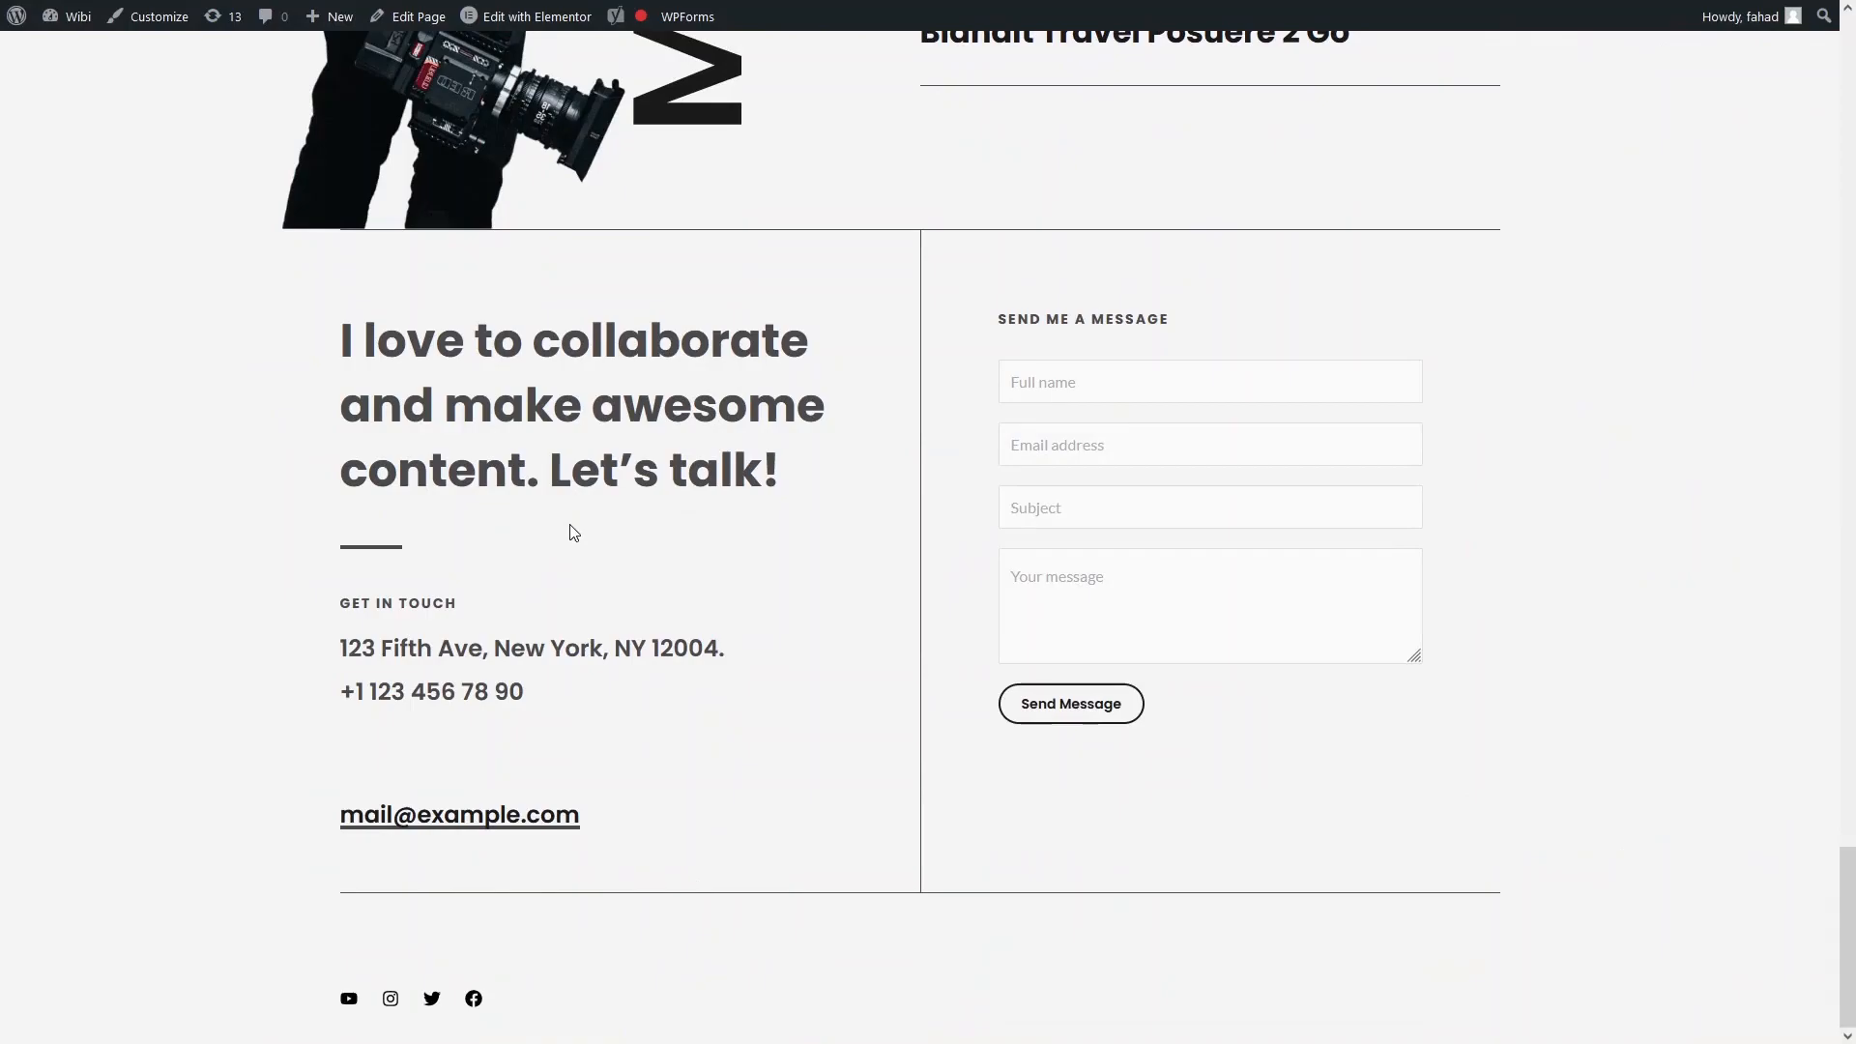
Open the website's home page for editing in Elementor.
scroll(574, 533, "up", 20)
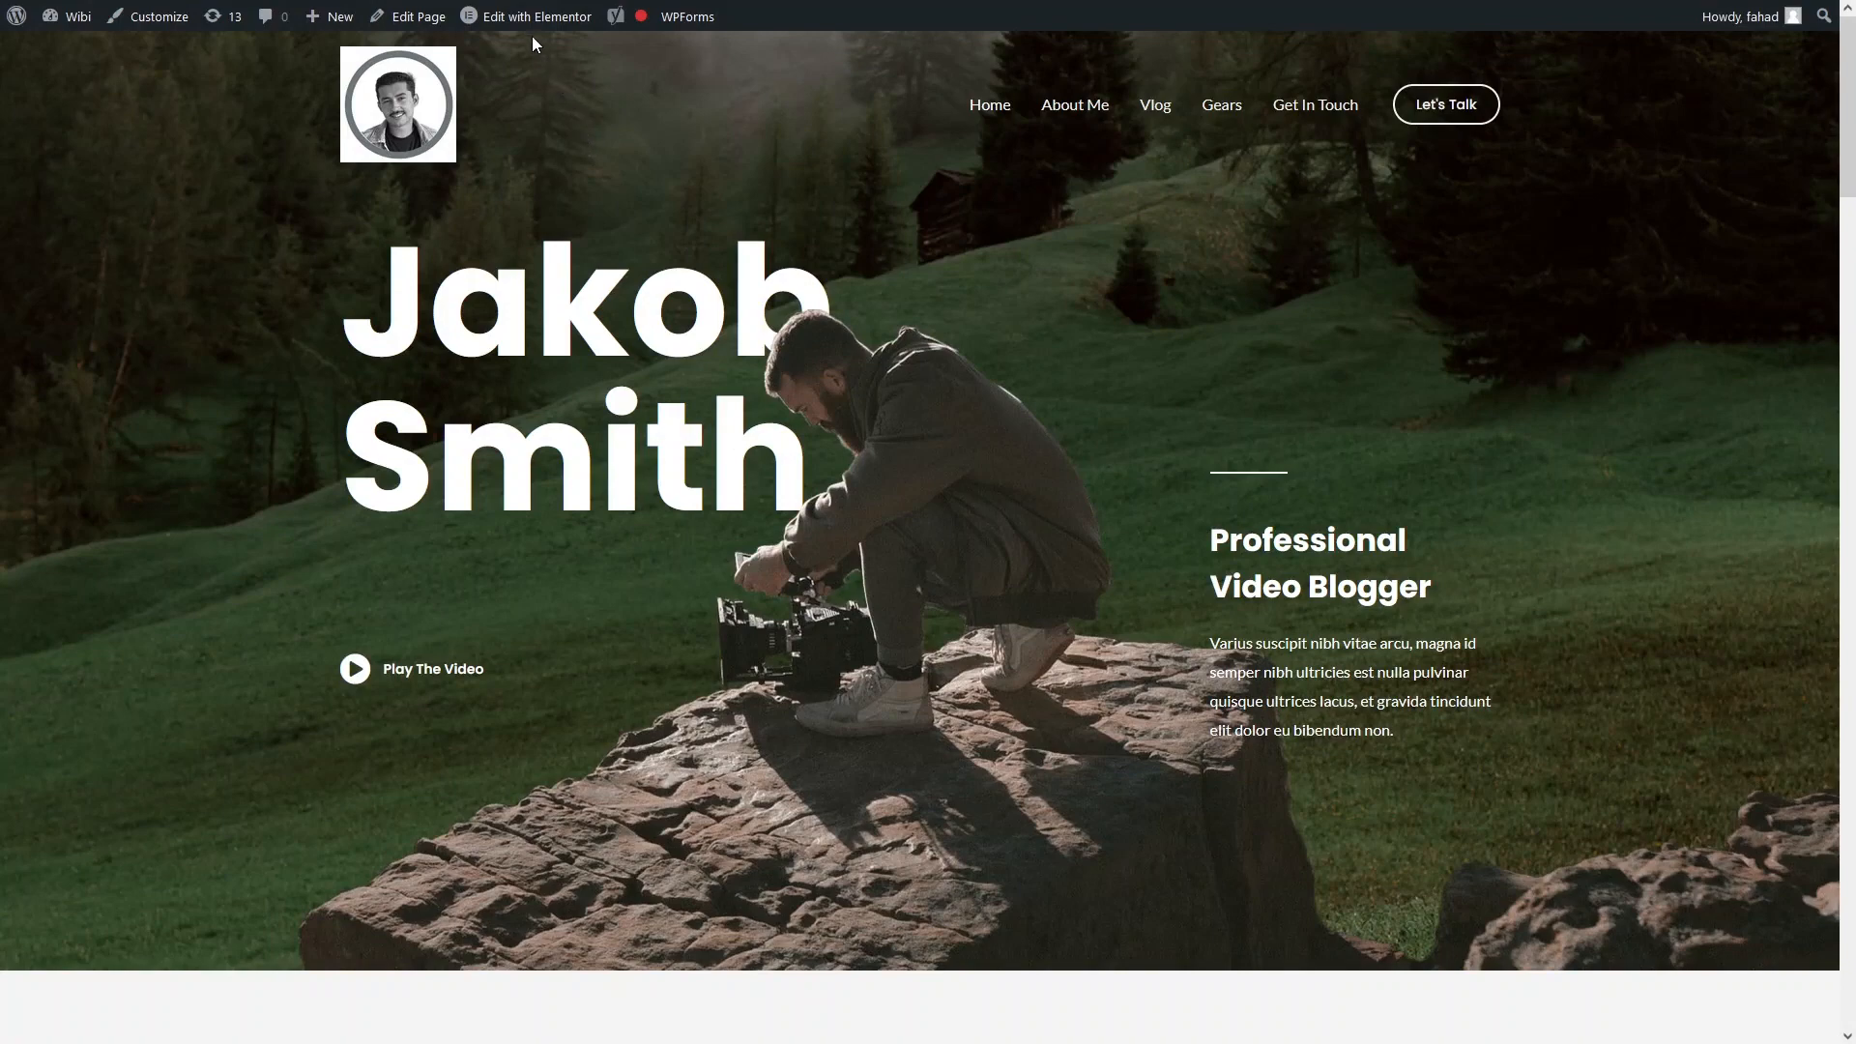
mouse_move(531, 35)
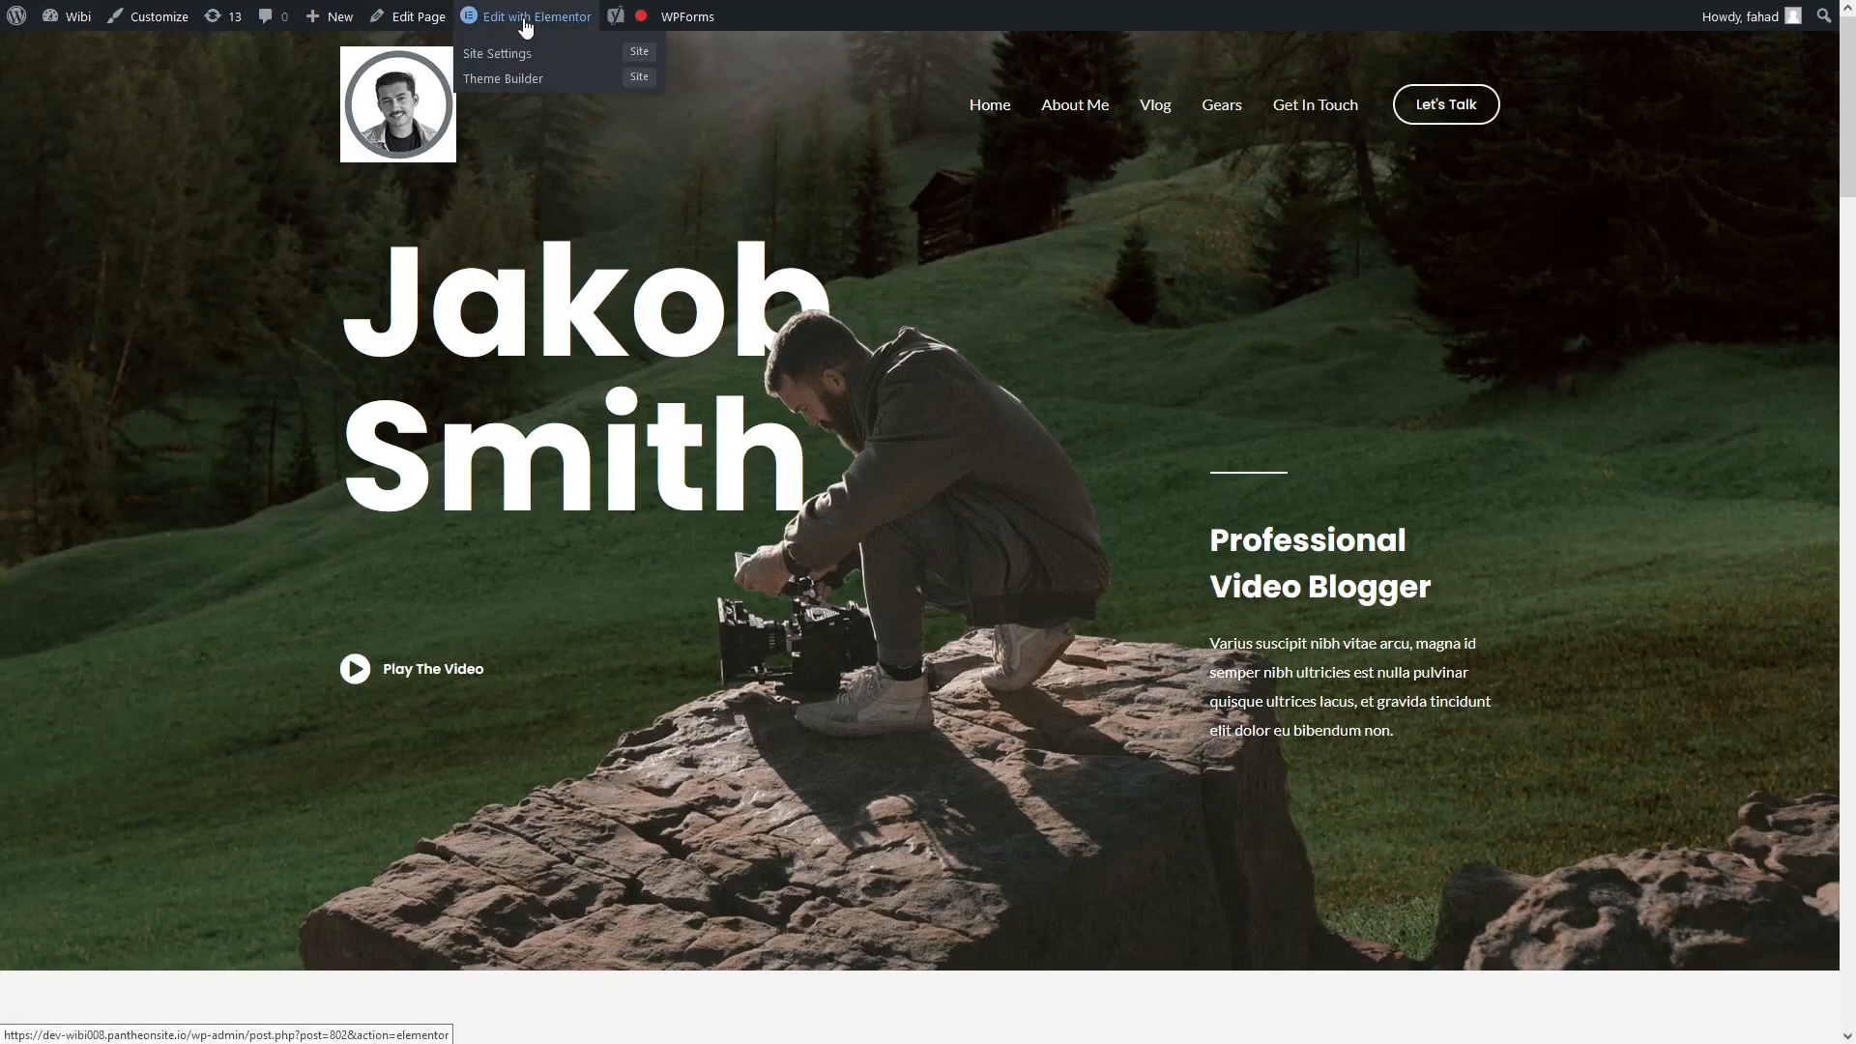
left_click(525, 26)
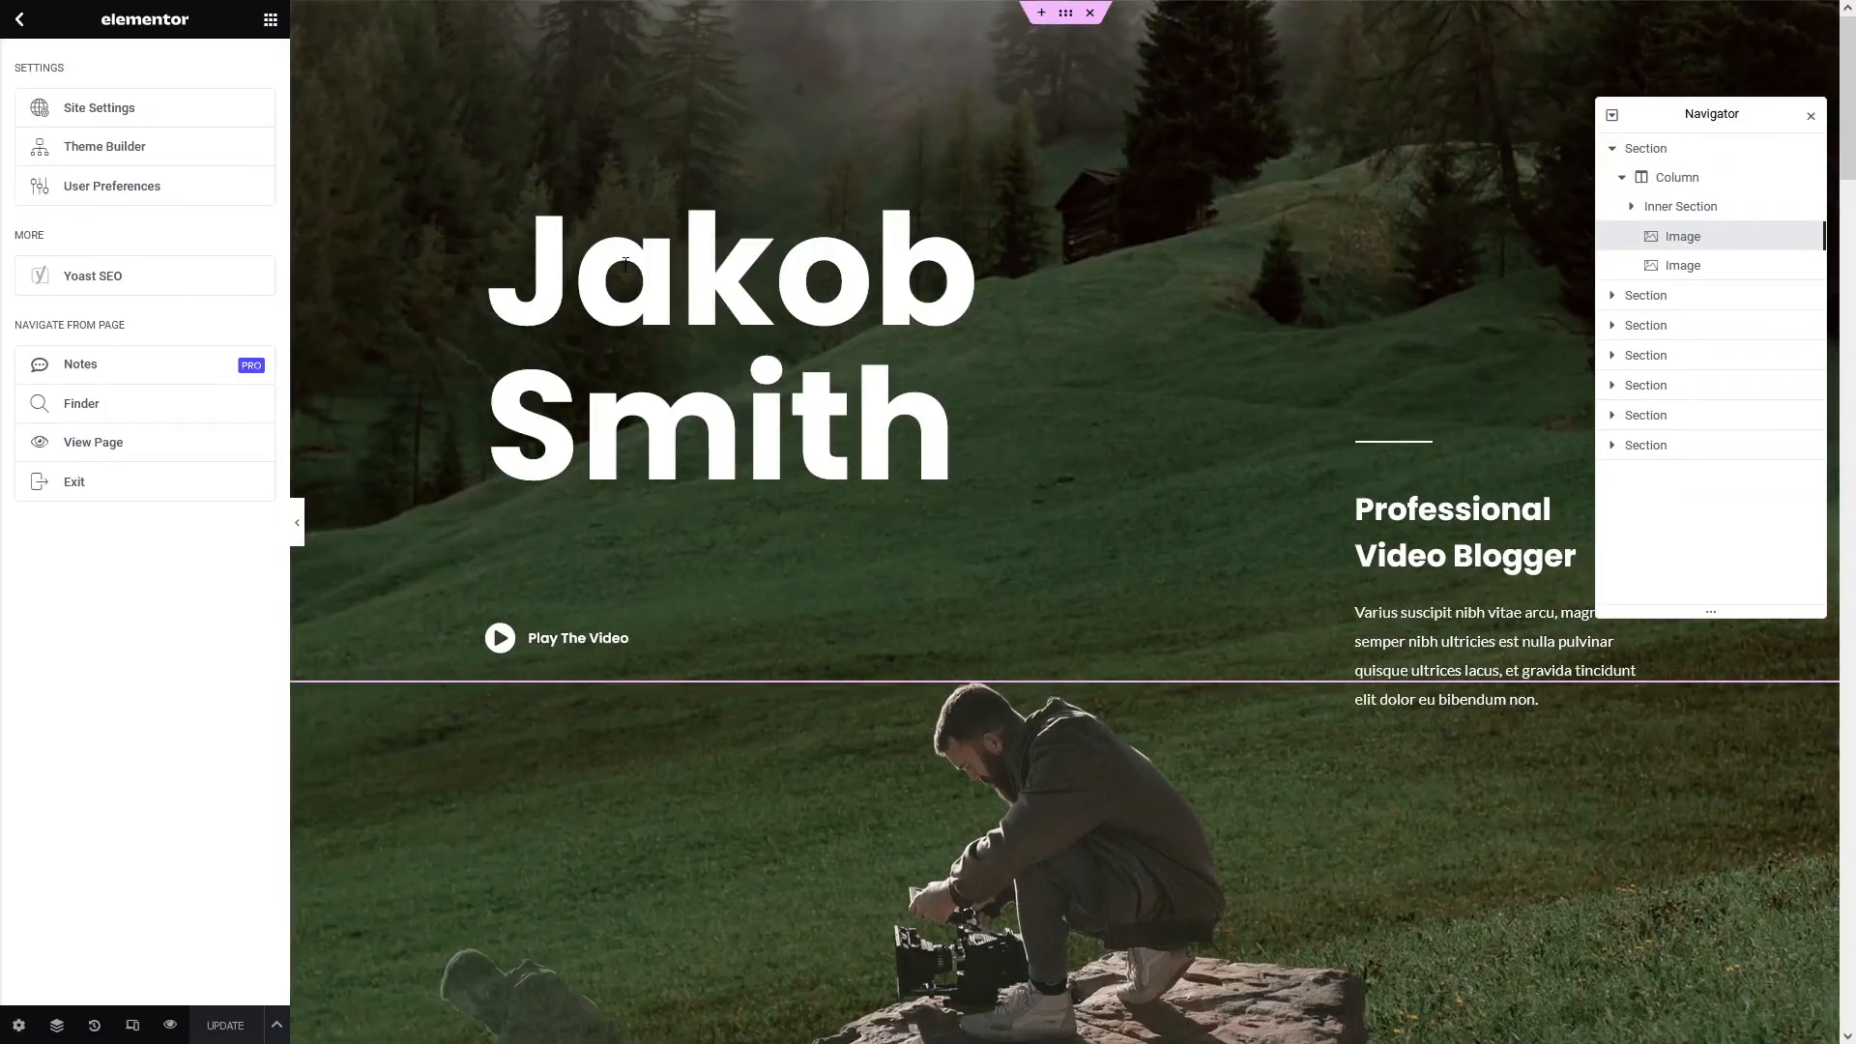
Select the large hero heading and replace its title text with the site owner's name.
left_click(625, 263)
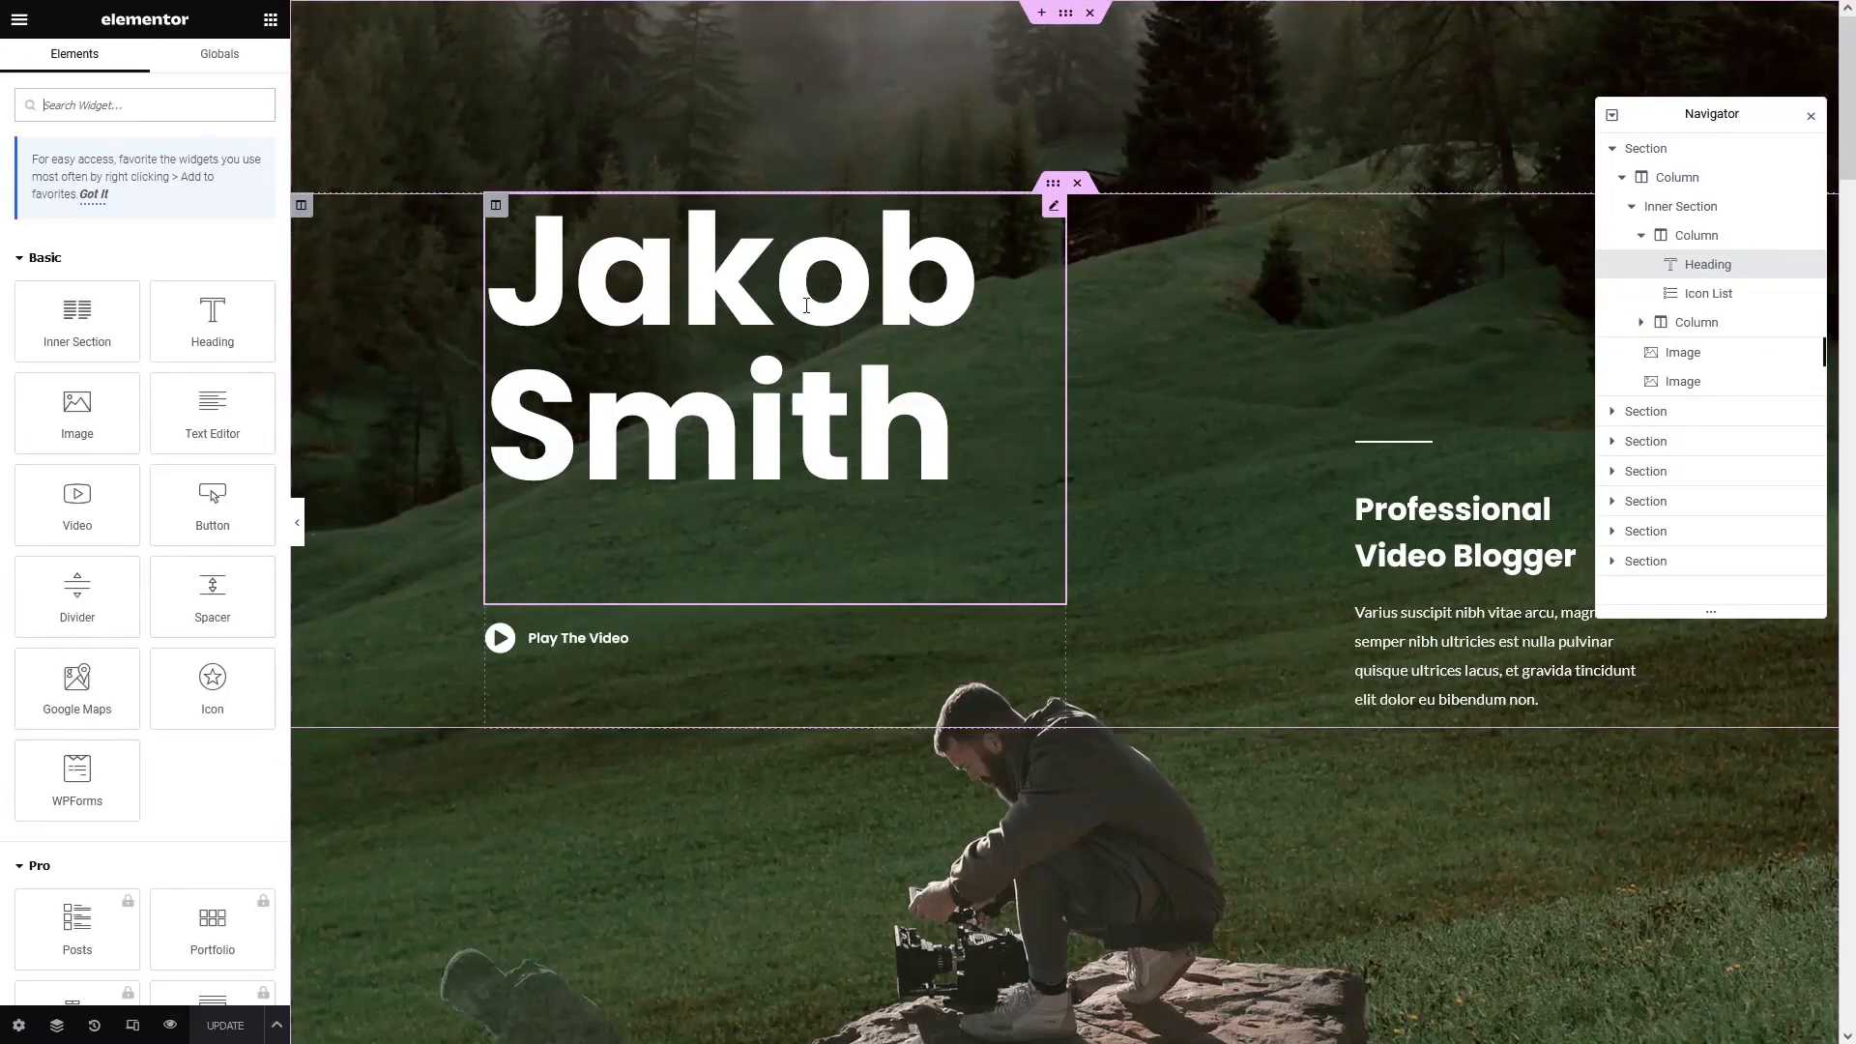
left_click(1701, 267)
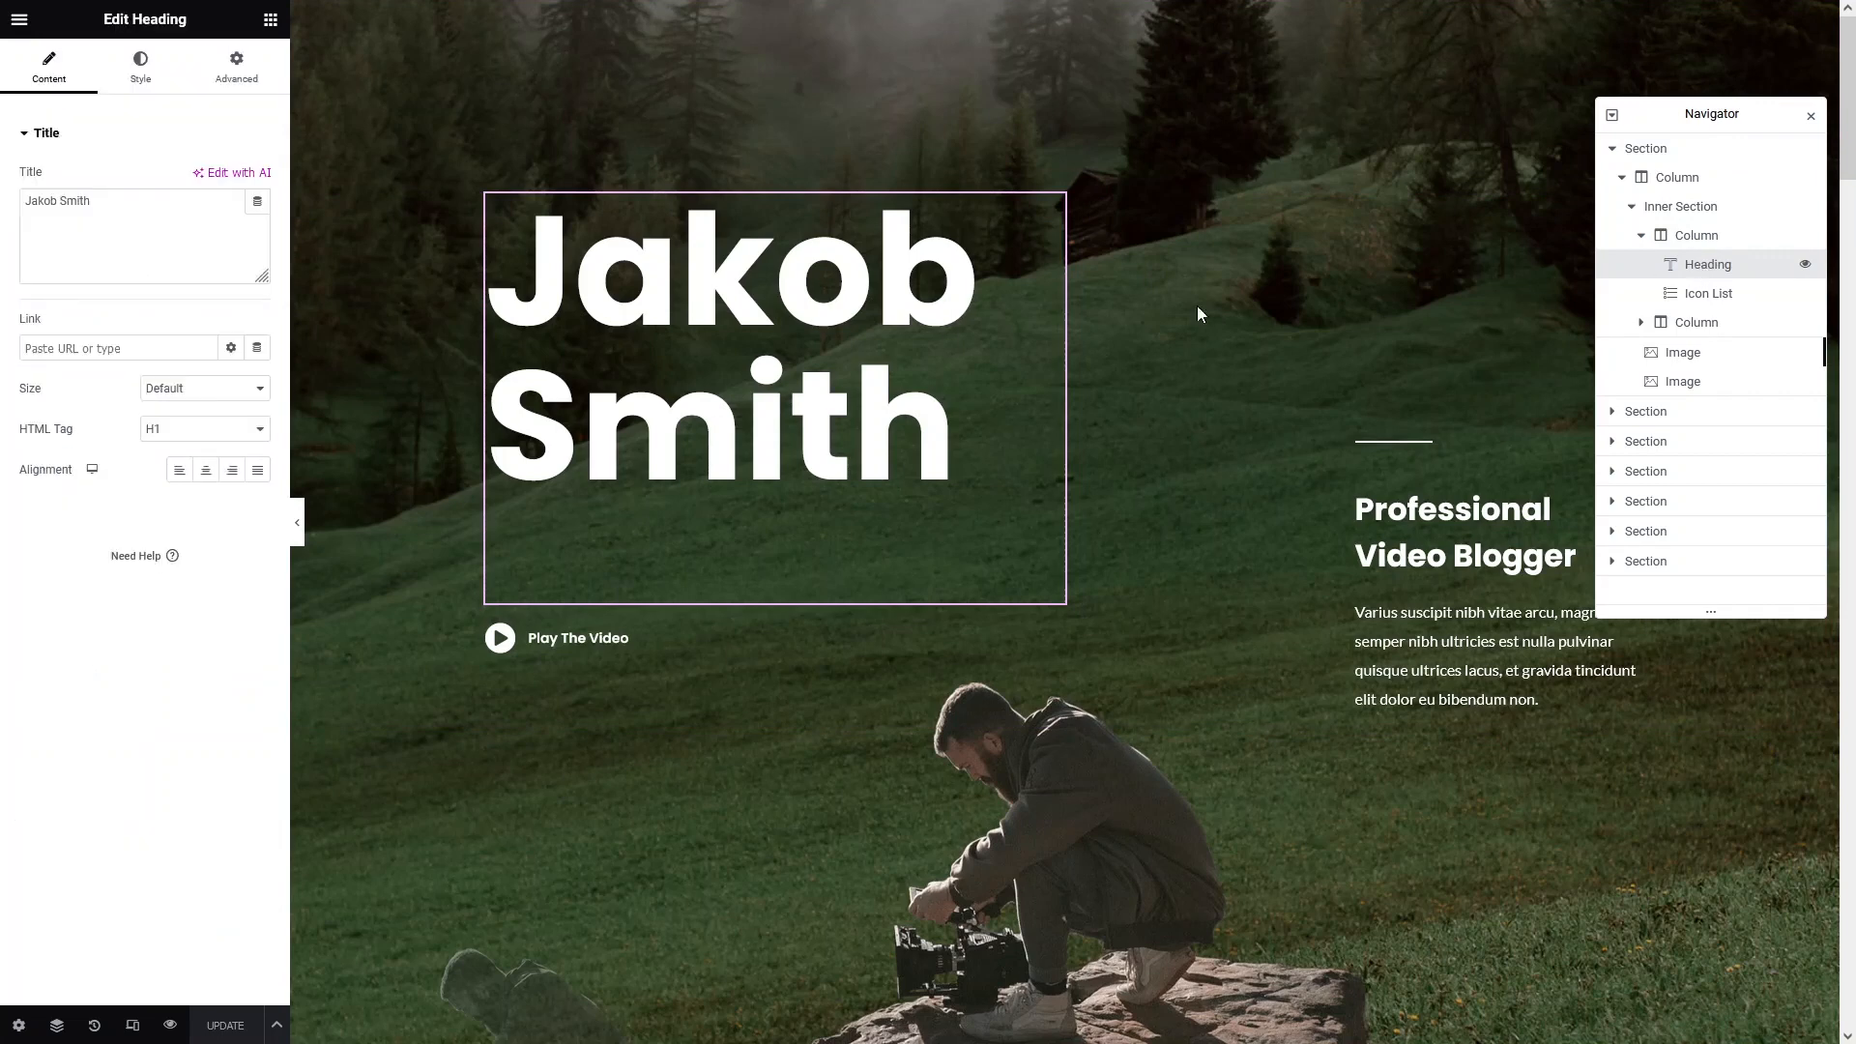
left_click(110, 203)
key("ctrl+a")
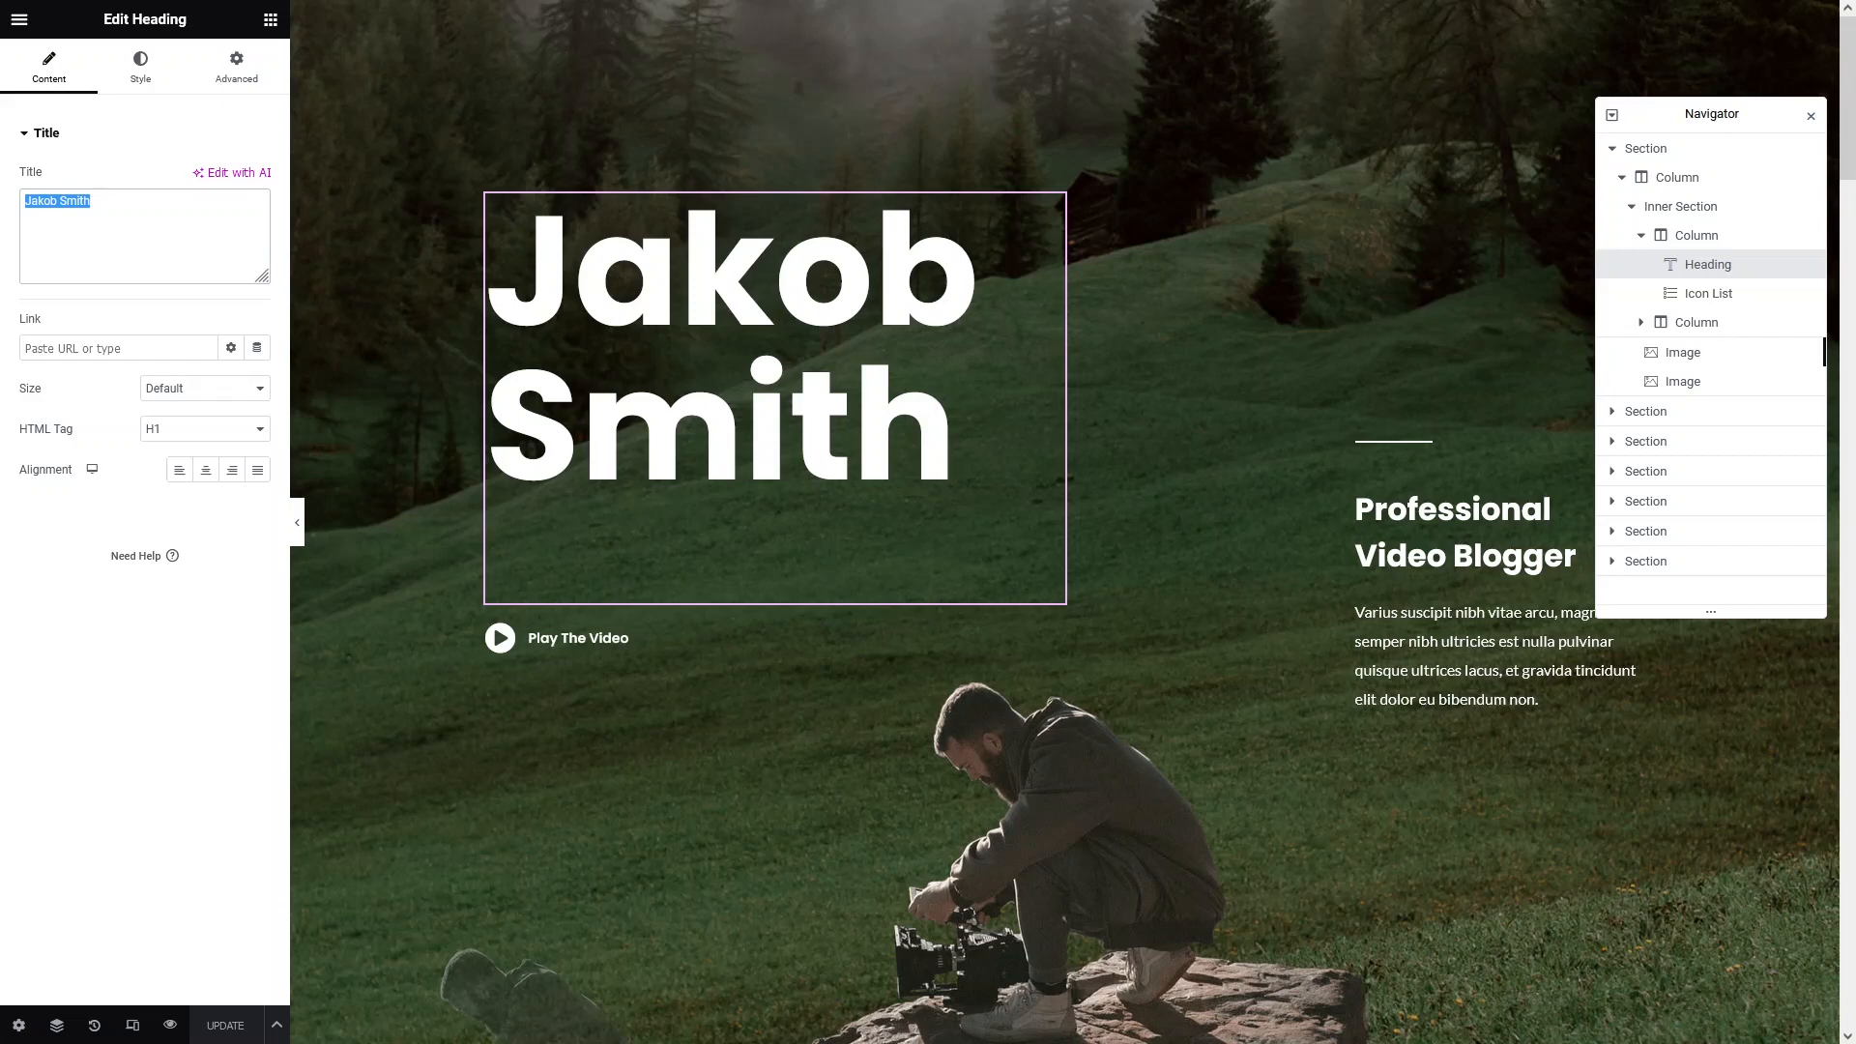
type("Fahad Alui")
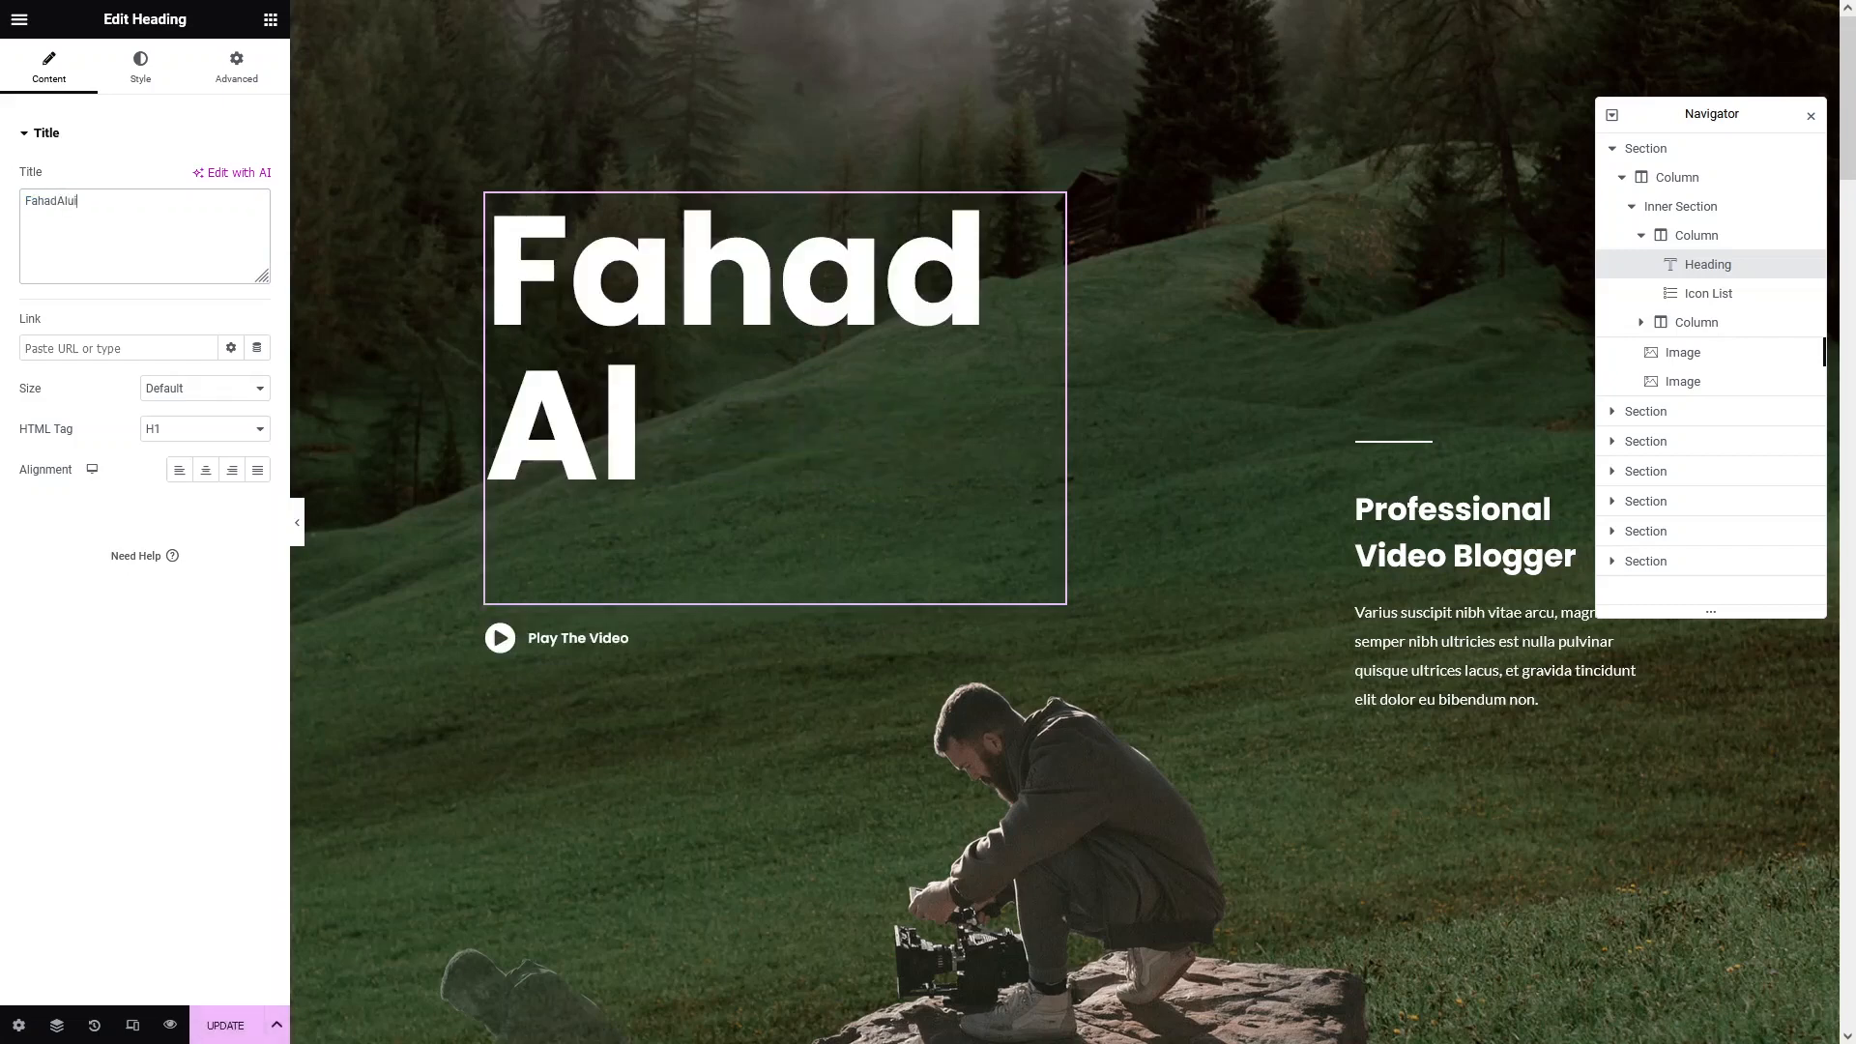
key("BackSpace")
key("BackSpace")
type("i J.")
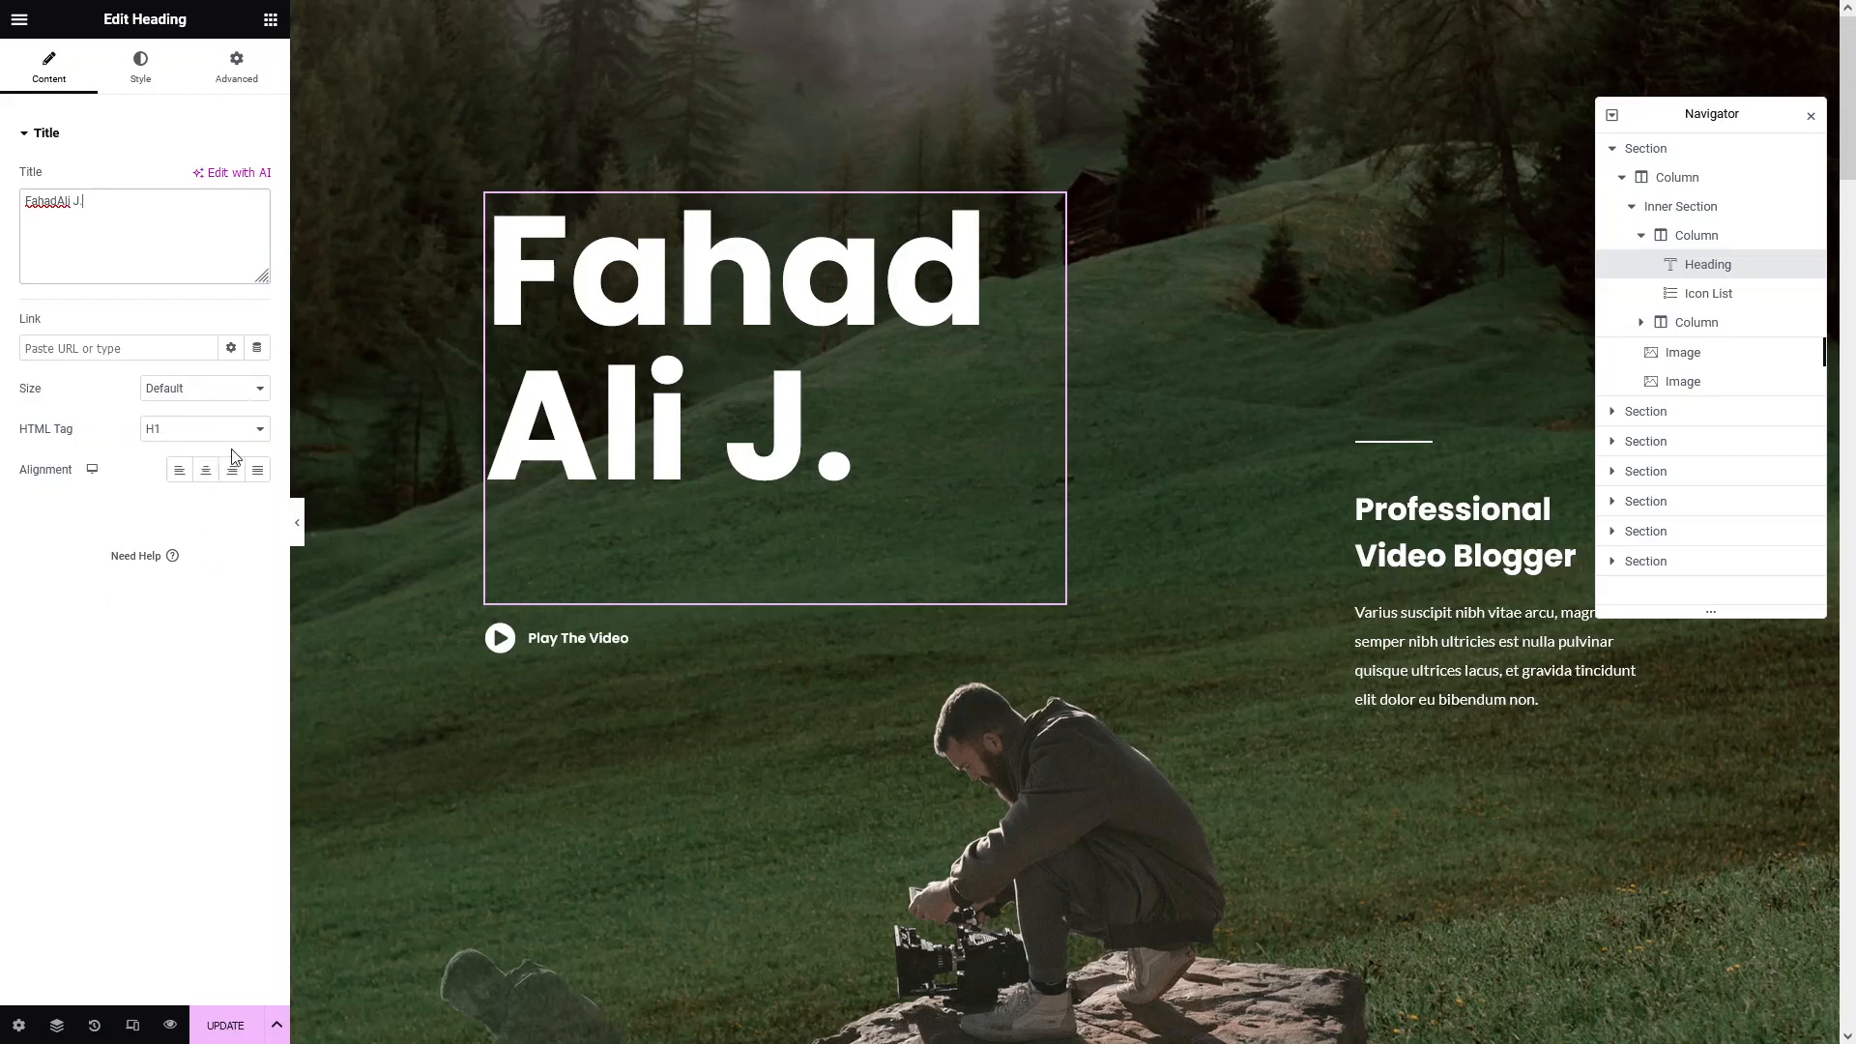
Check the hero heading's content and style settings and delete the heading from the page.
left_click(140, 77)
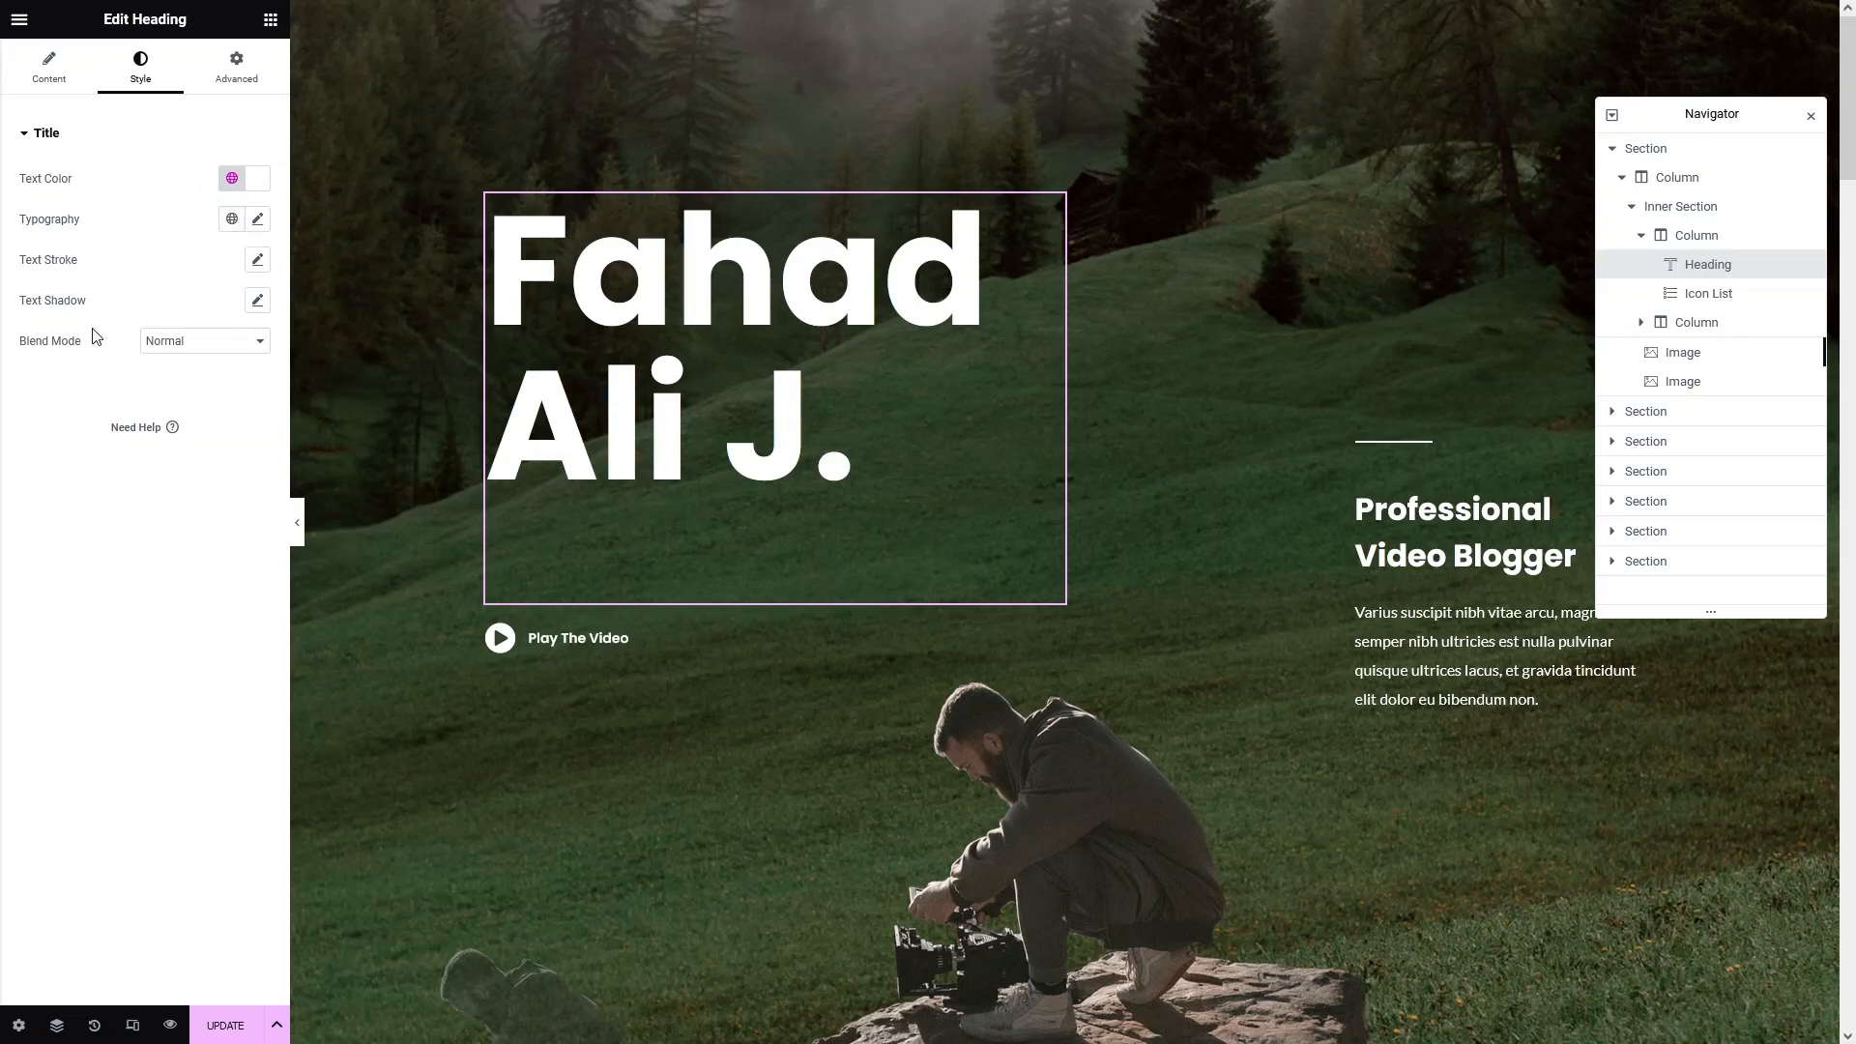
left_click(48, 68)
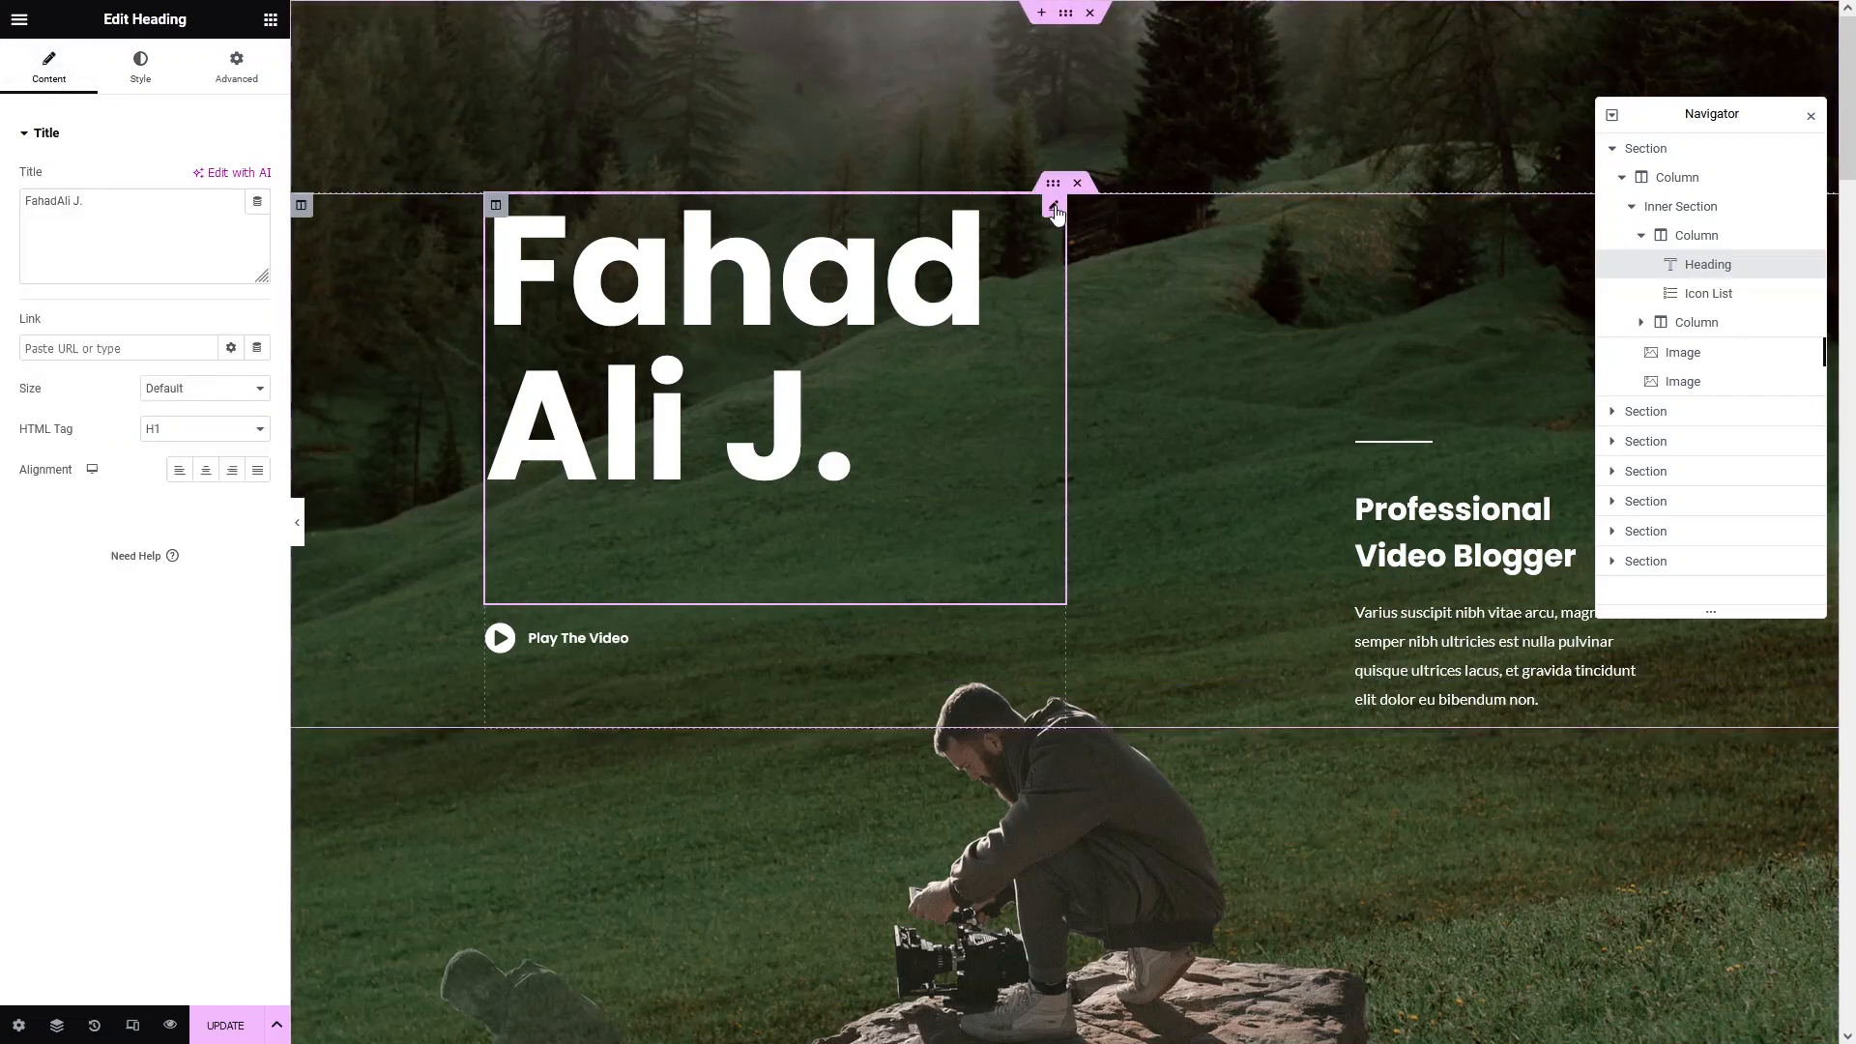
left_click(141, 68)
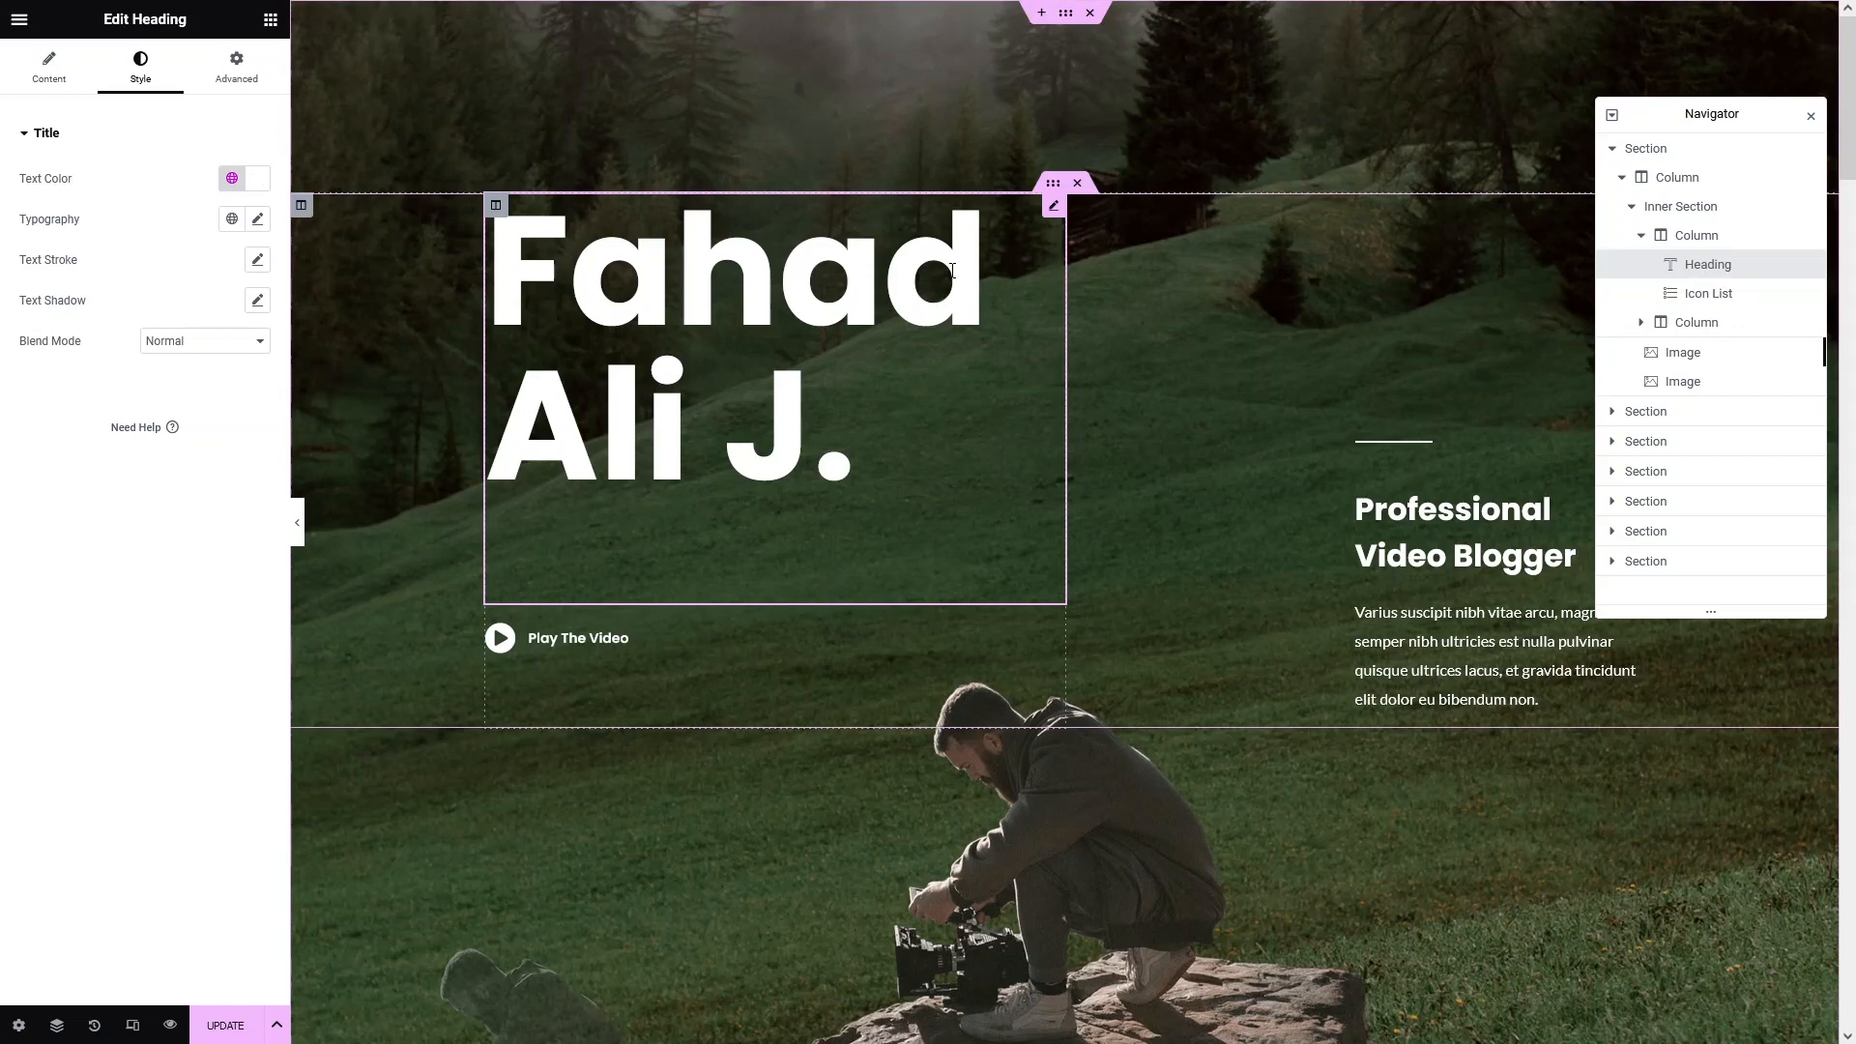
right_click(1710, 273)
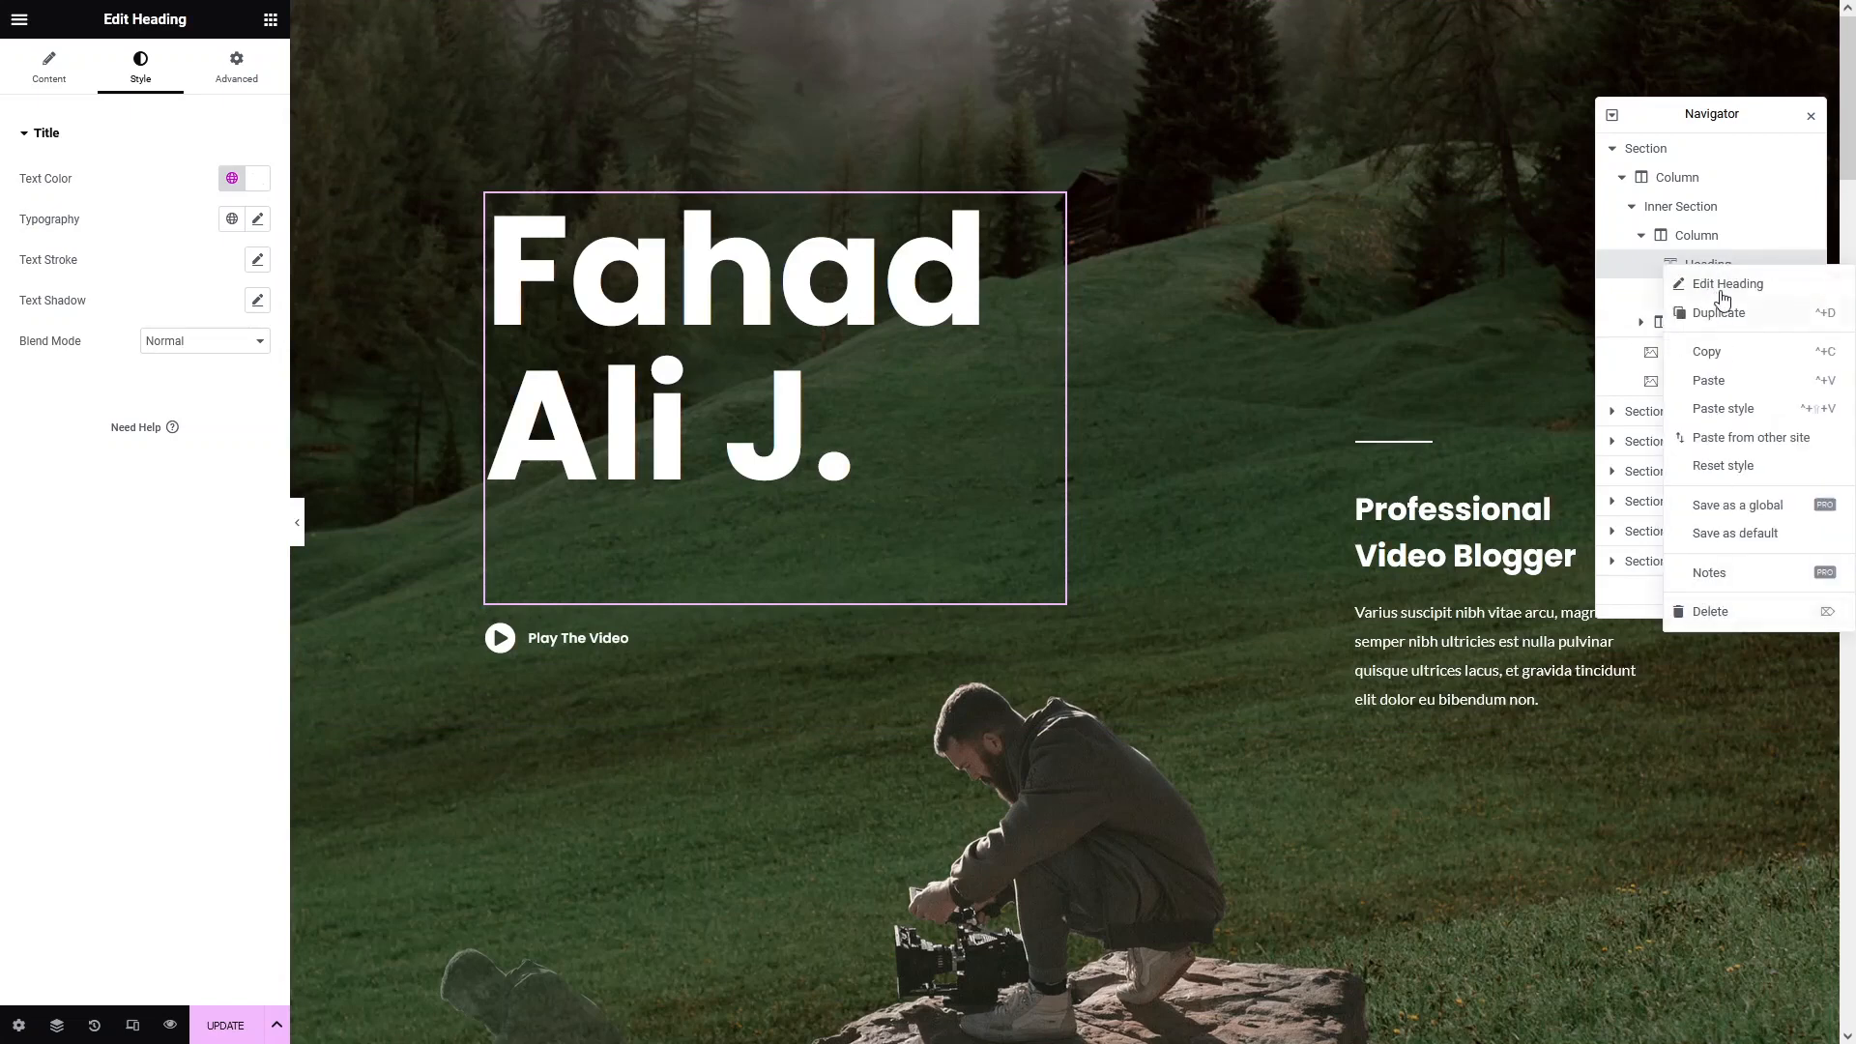
left_click(1711, 612)
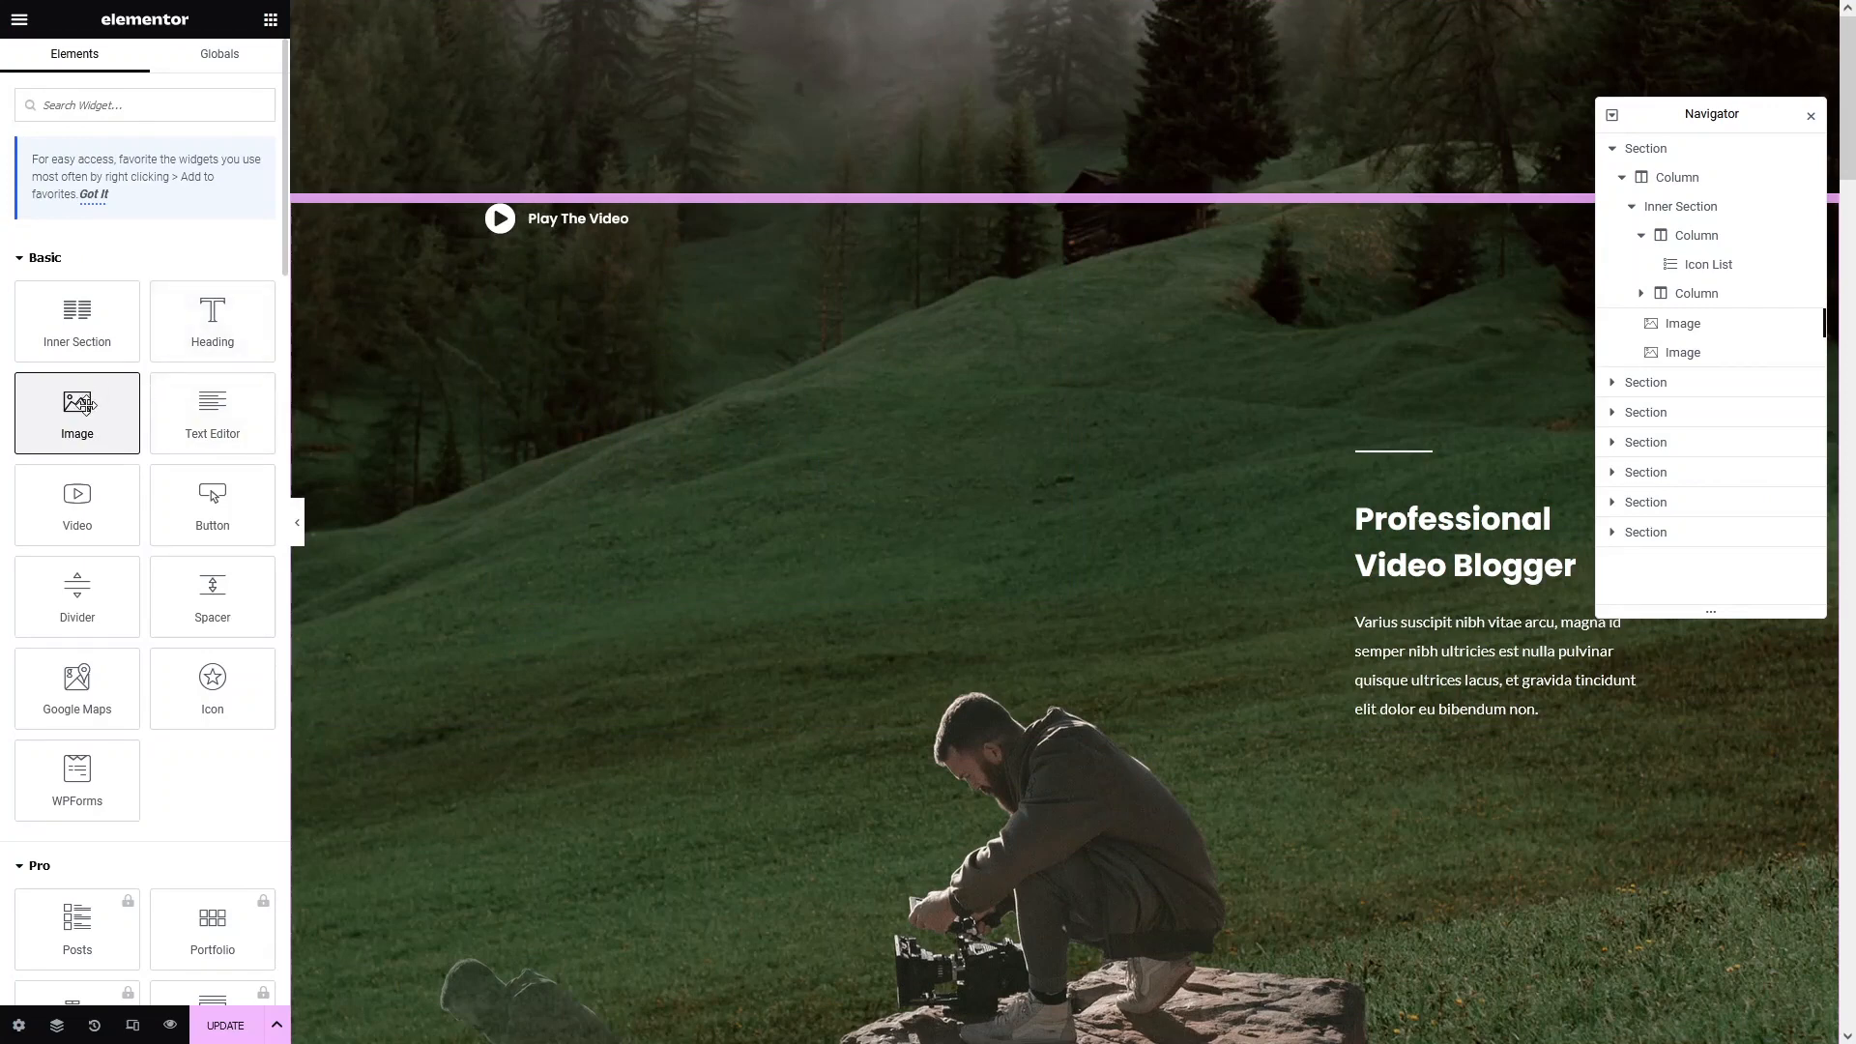
Add an Image widget above the hero's inner section, using vlogger-template-footer-img-1.png from the media library at Medium Large size.
left_click_drag(85, 404, 624, 351)
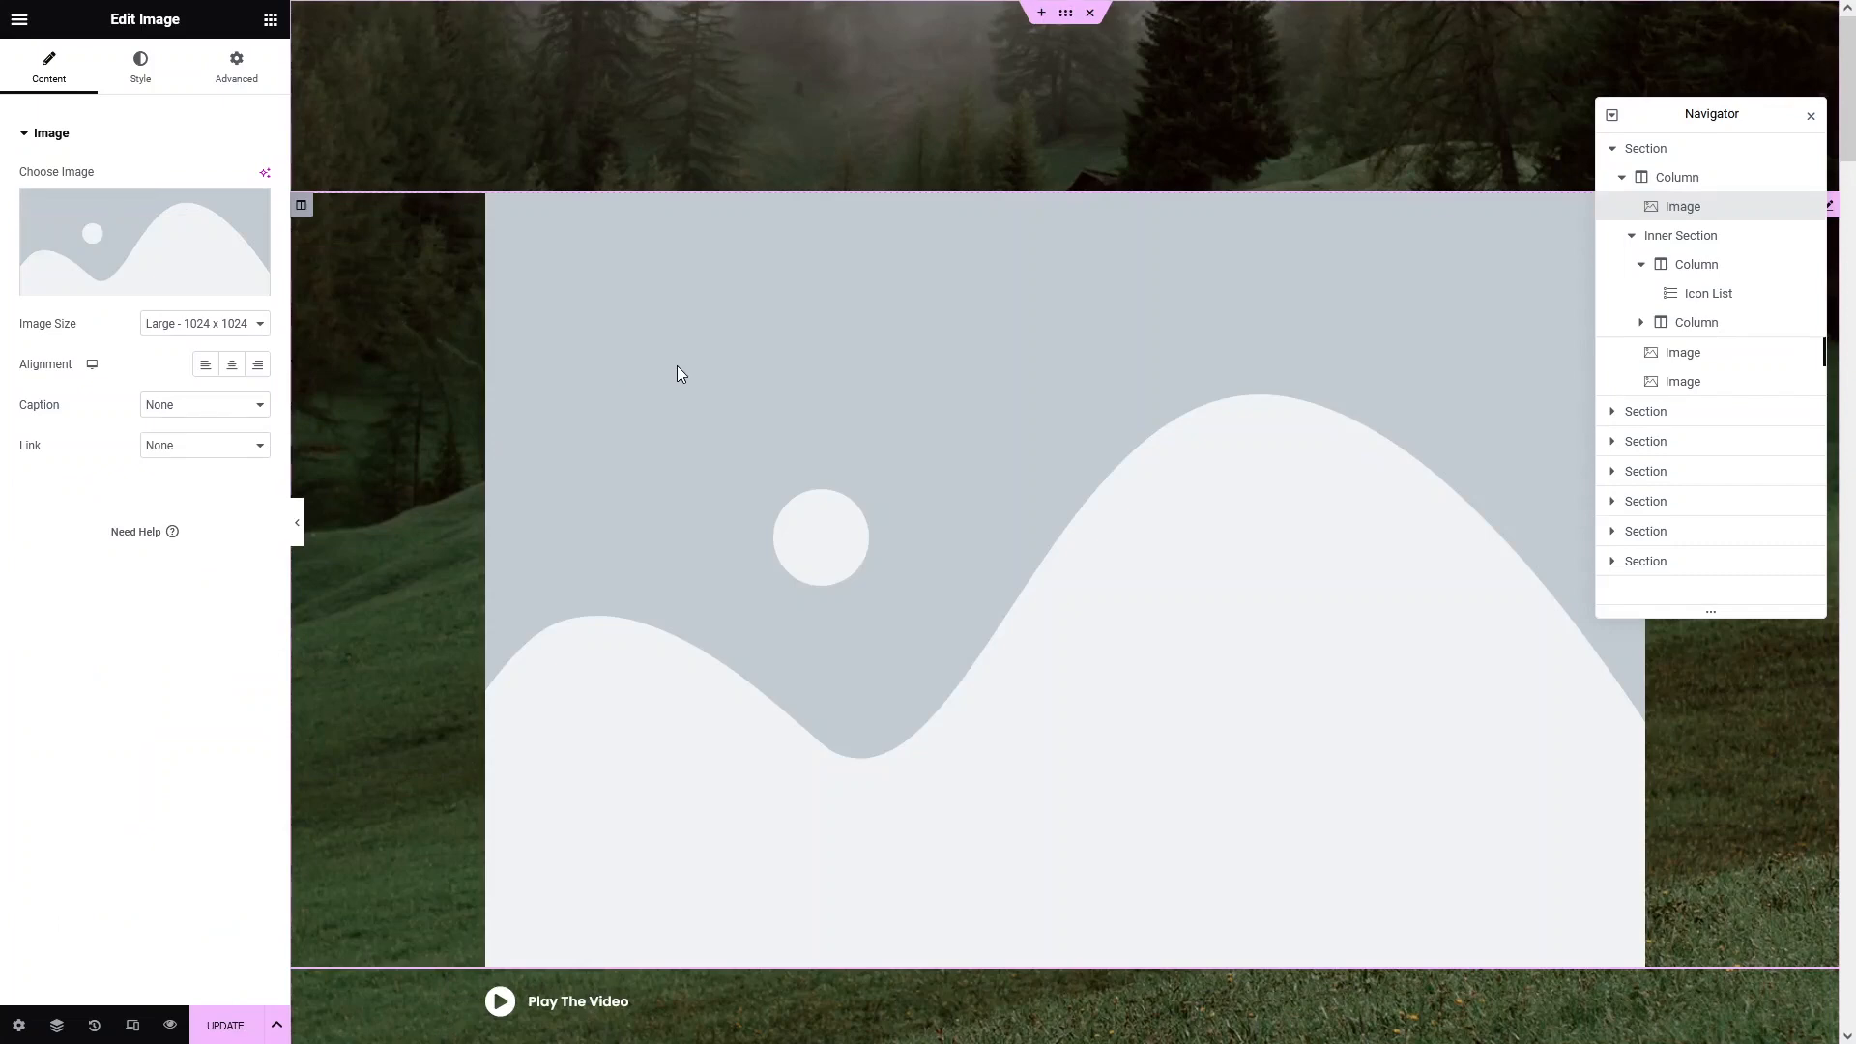
mouse_move(175, 251)
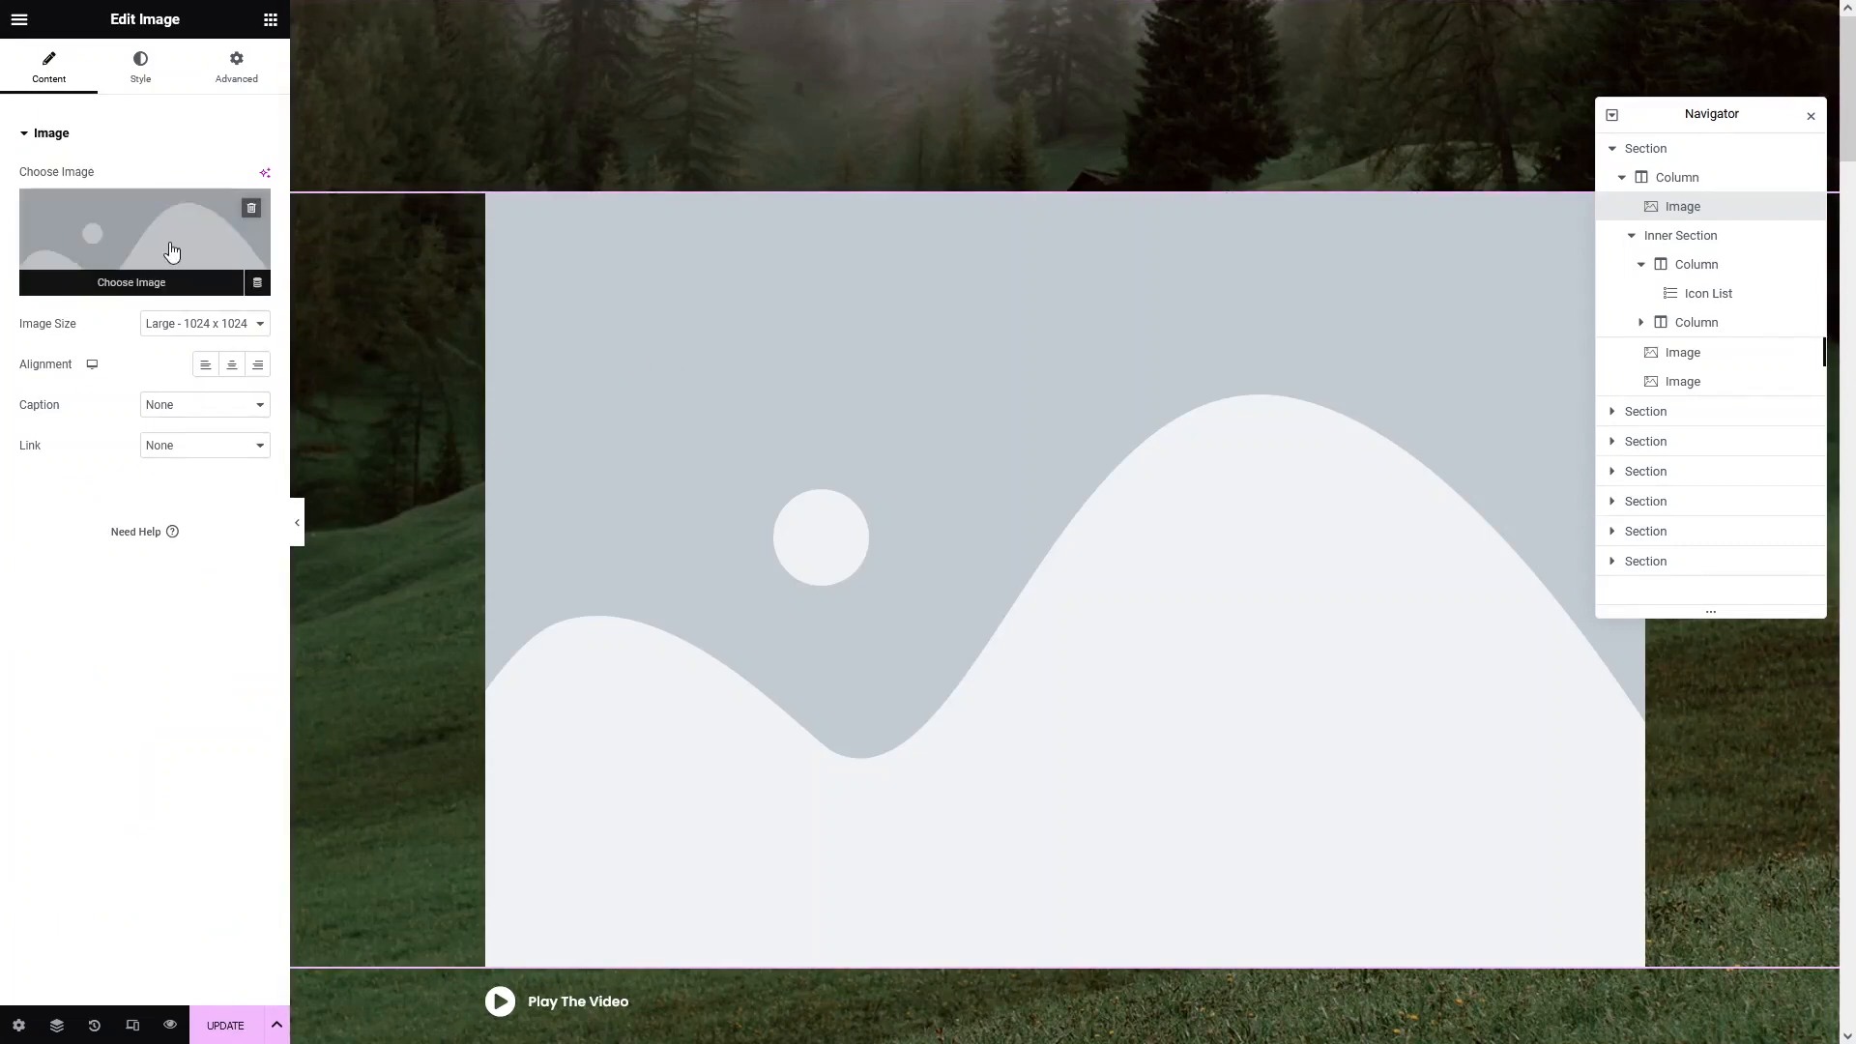
left_click(172, 251)
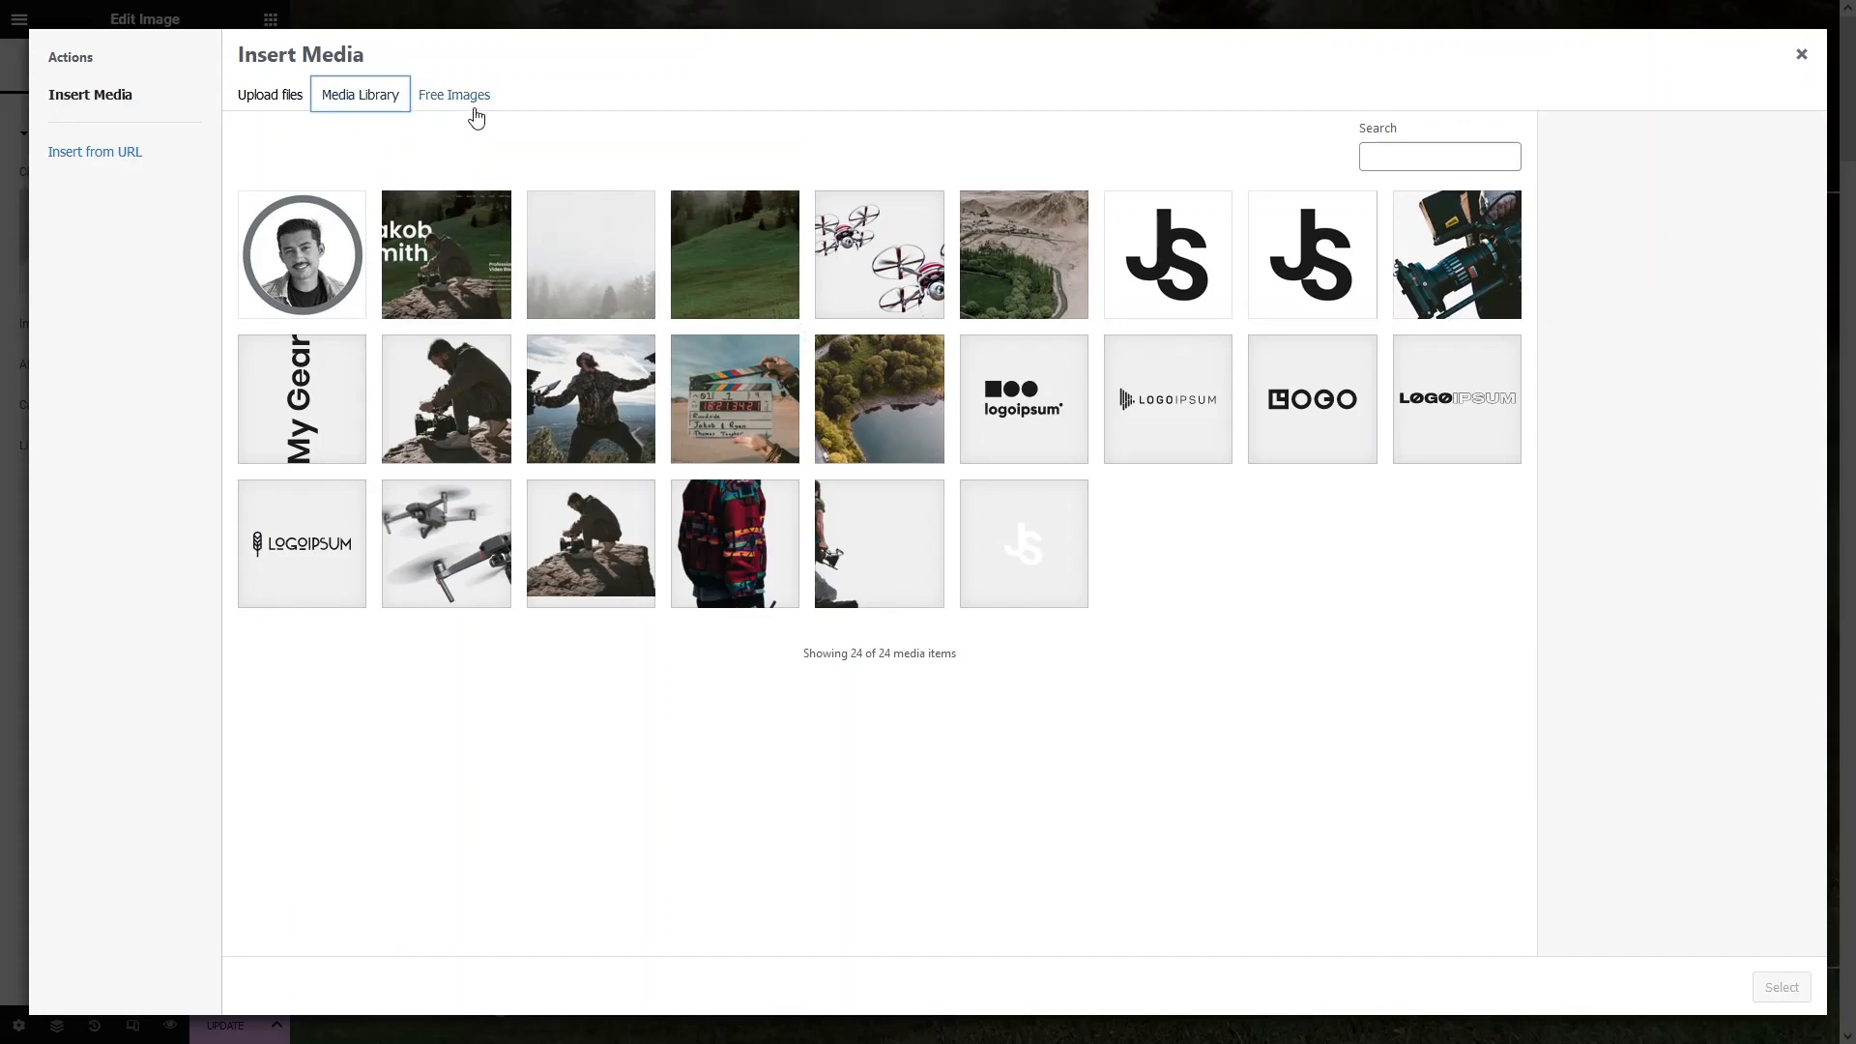
left_click(741, 535)
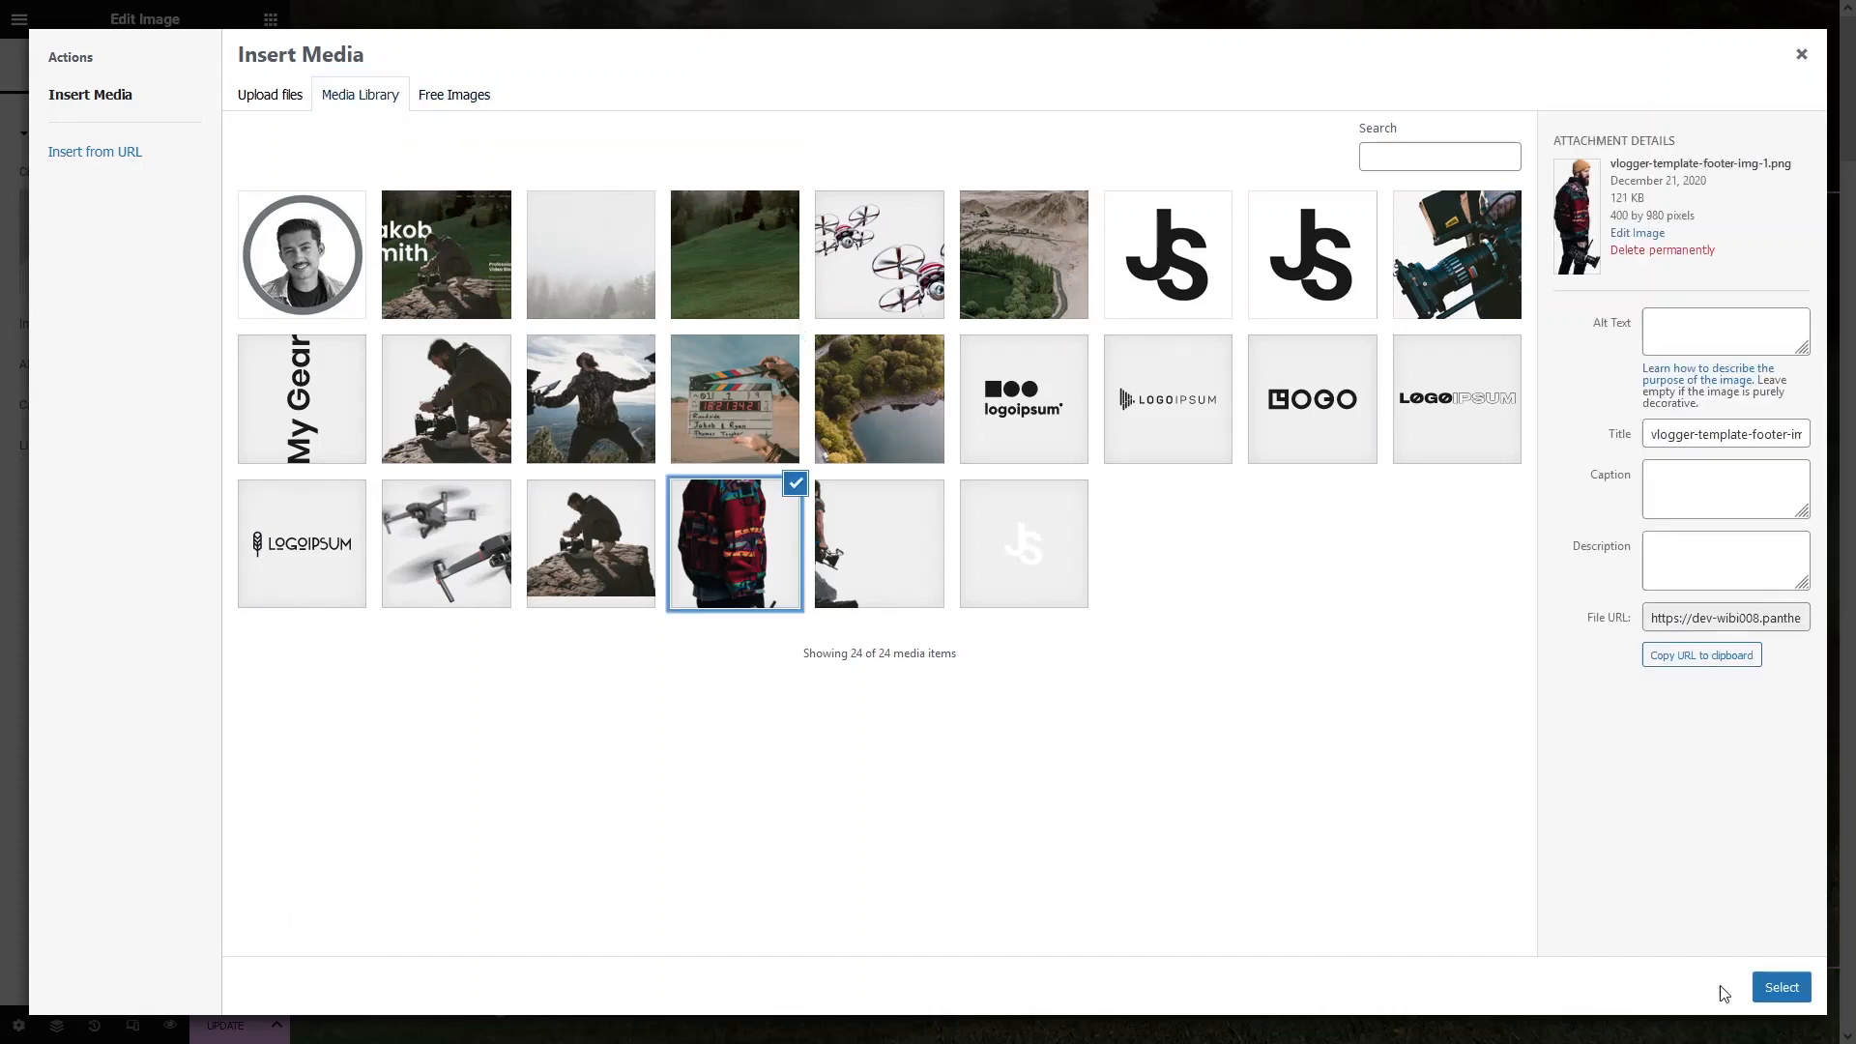
left_click(1777, 990)
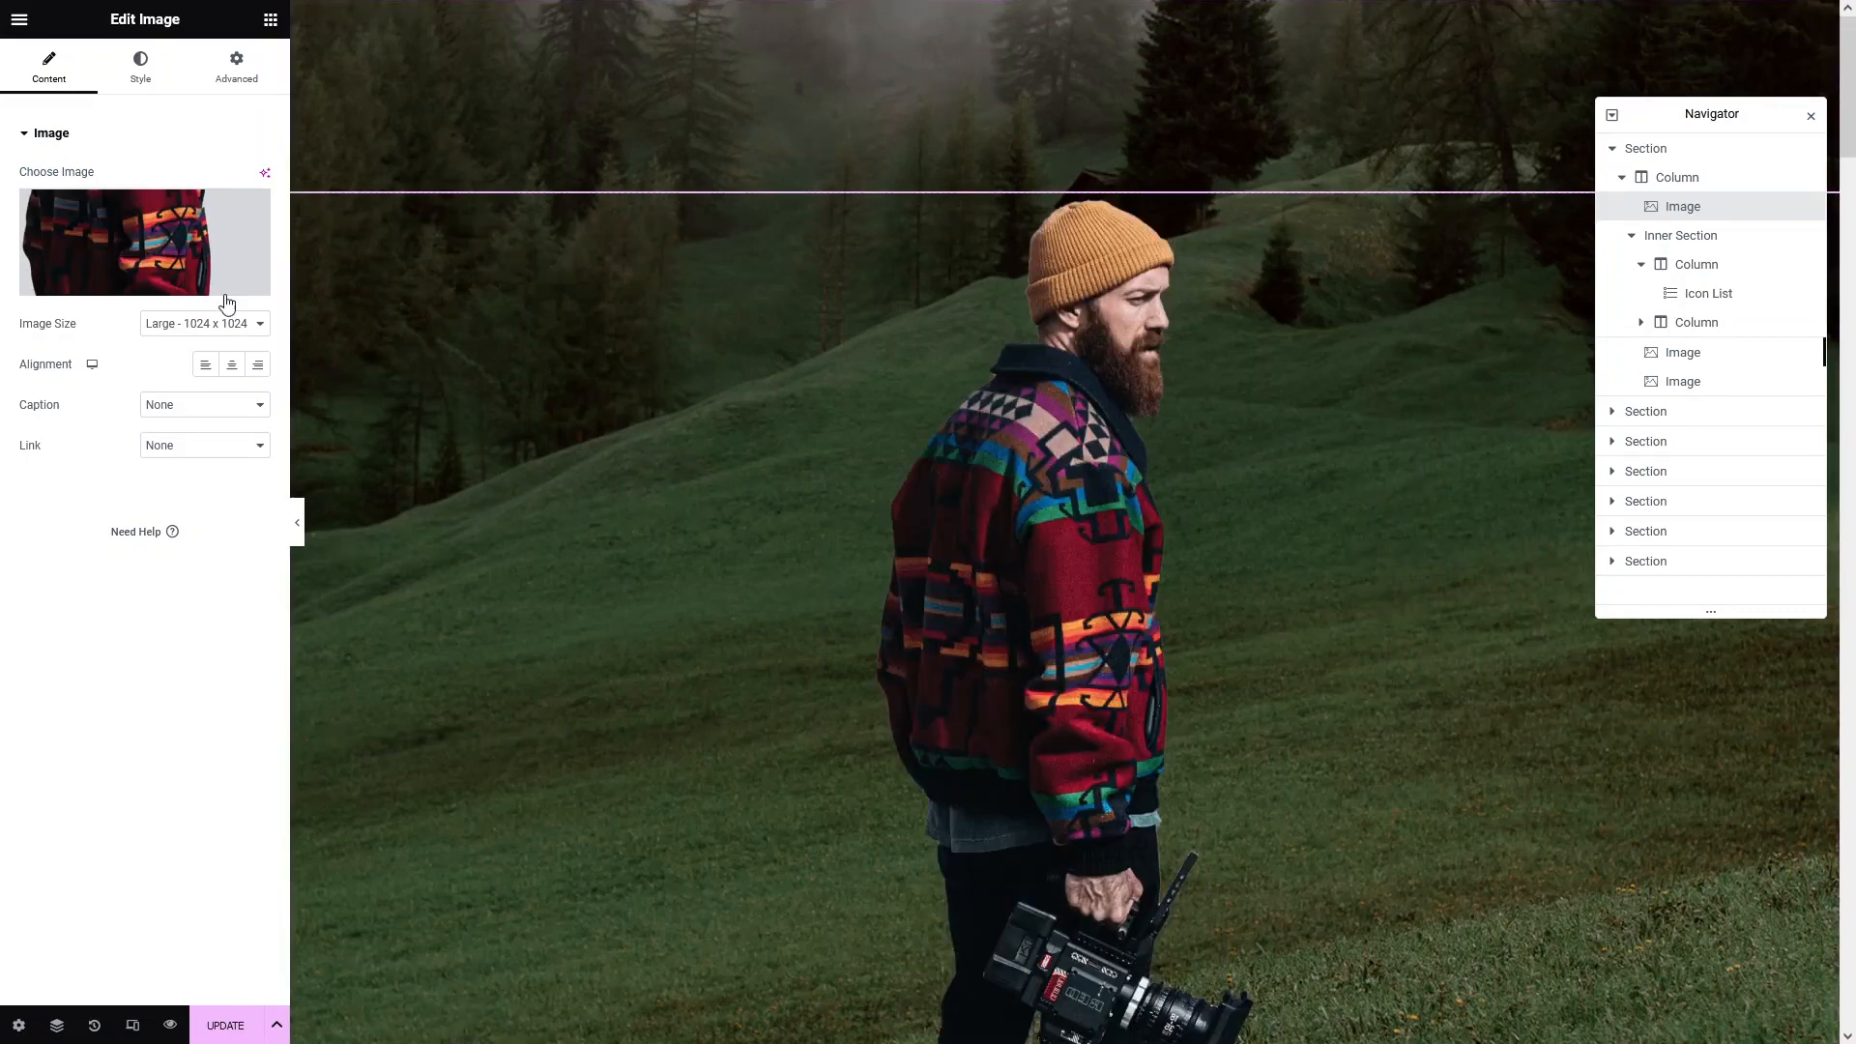
left_click(188, 329)
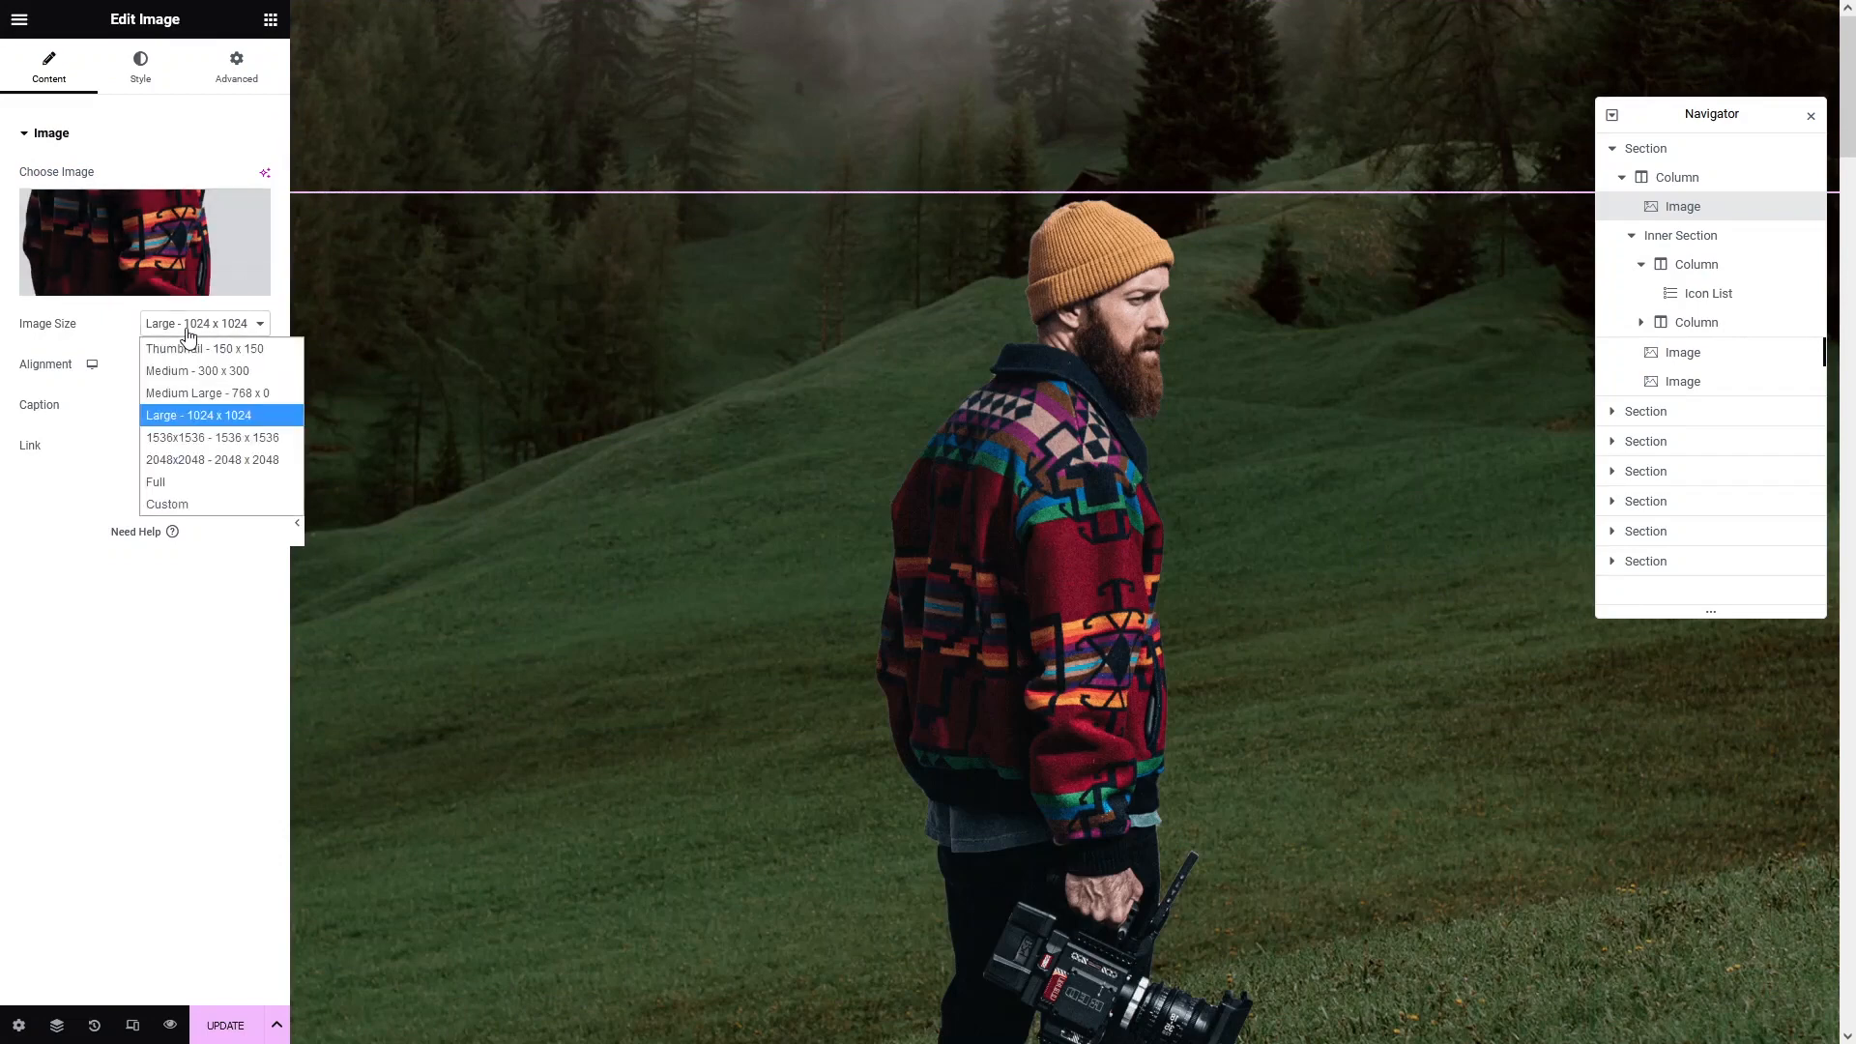
left_click(189, 393)
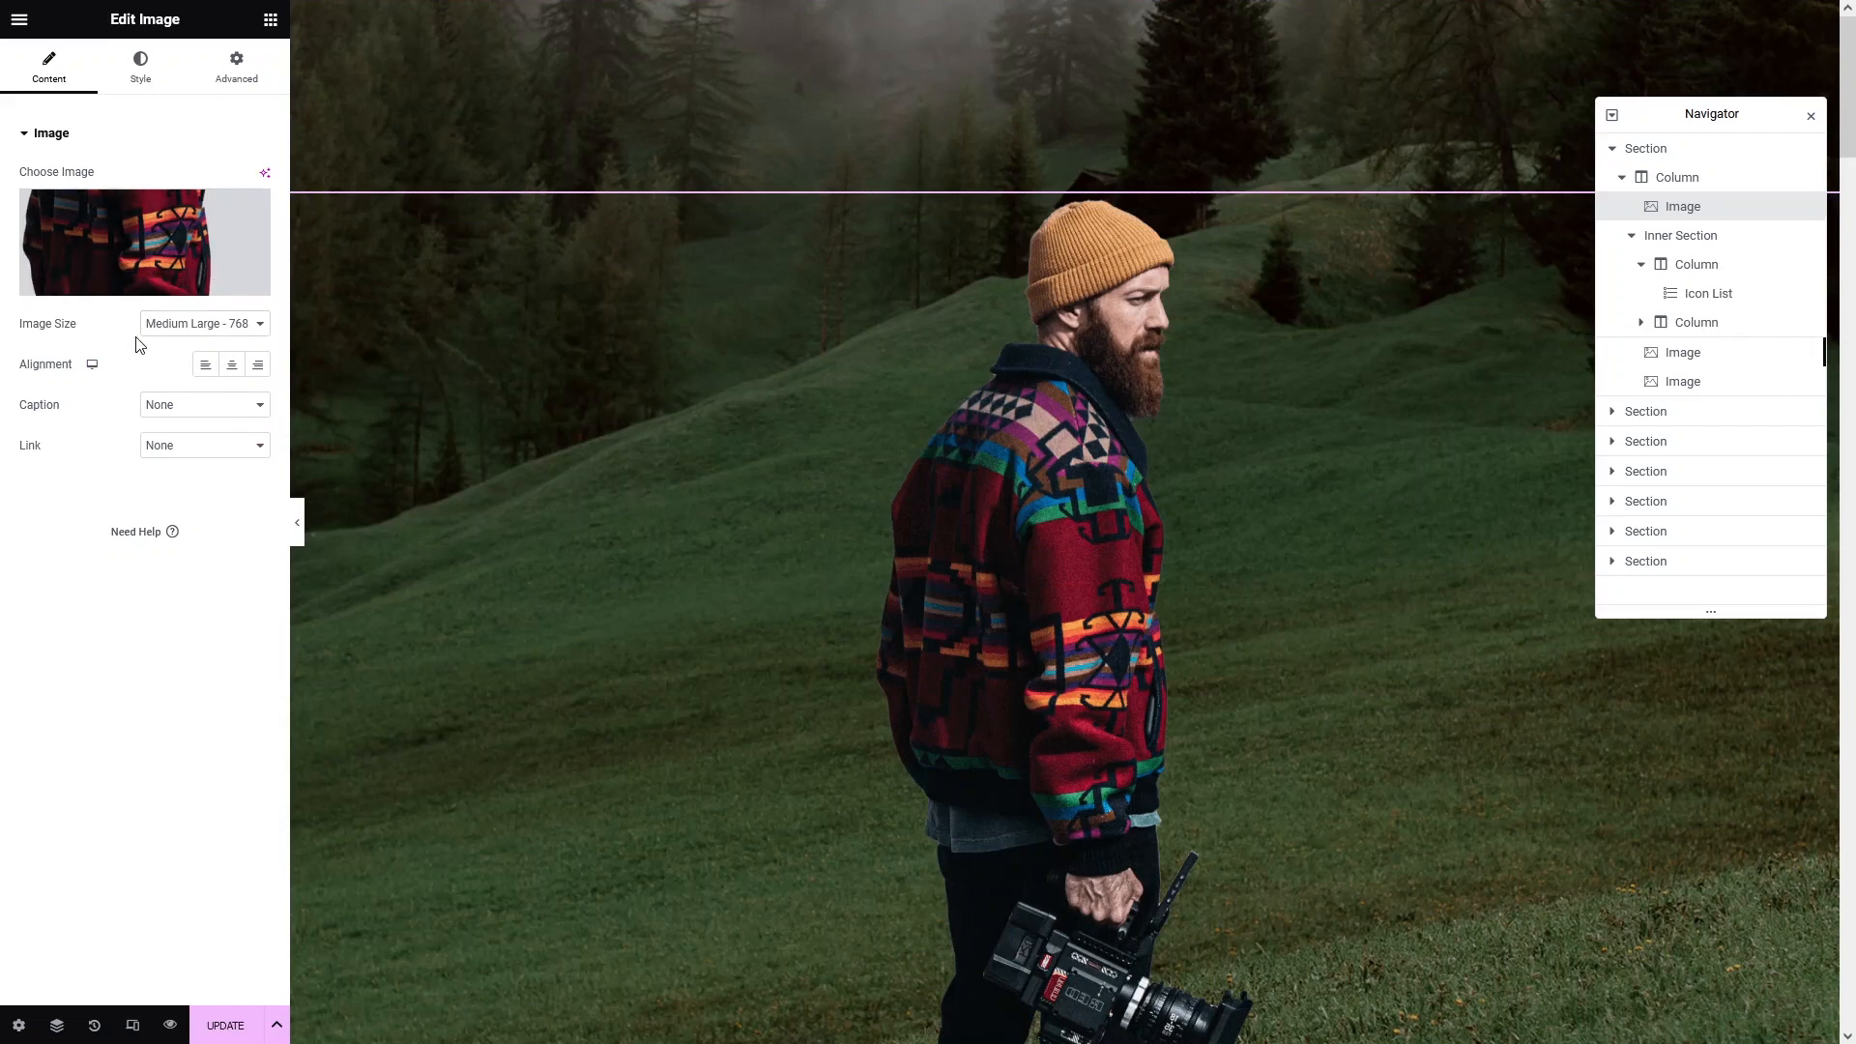
Browse the available Elementor widgets and update the home page with the changes made.
left_click(270, 19)
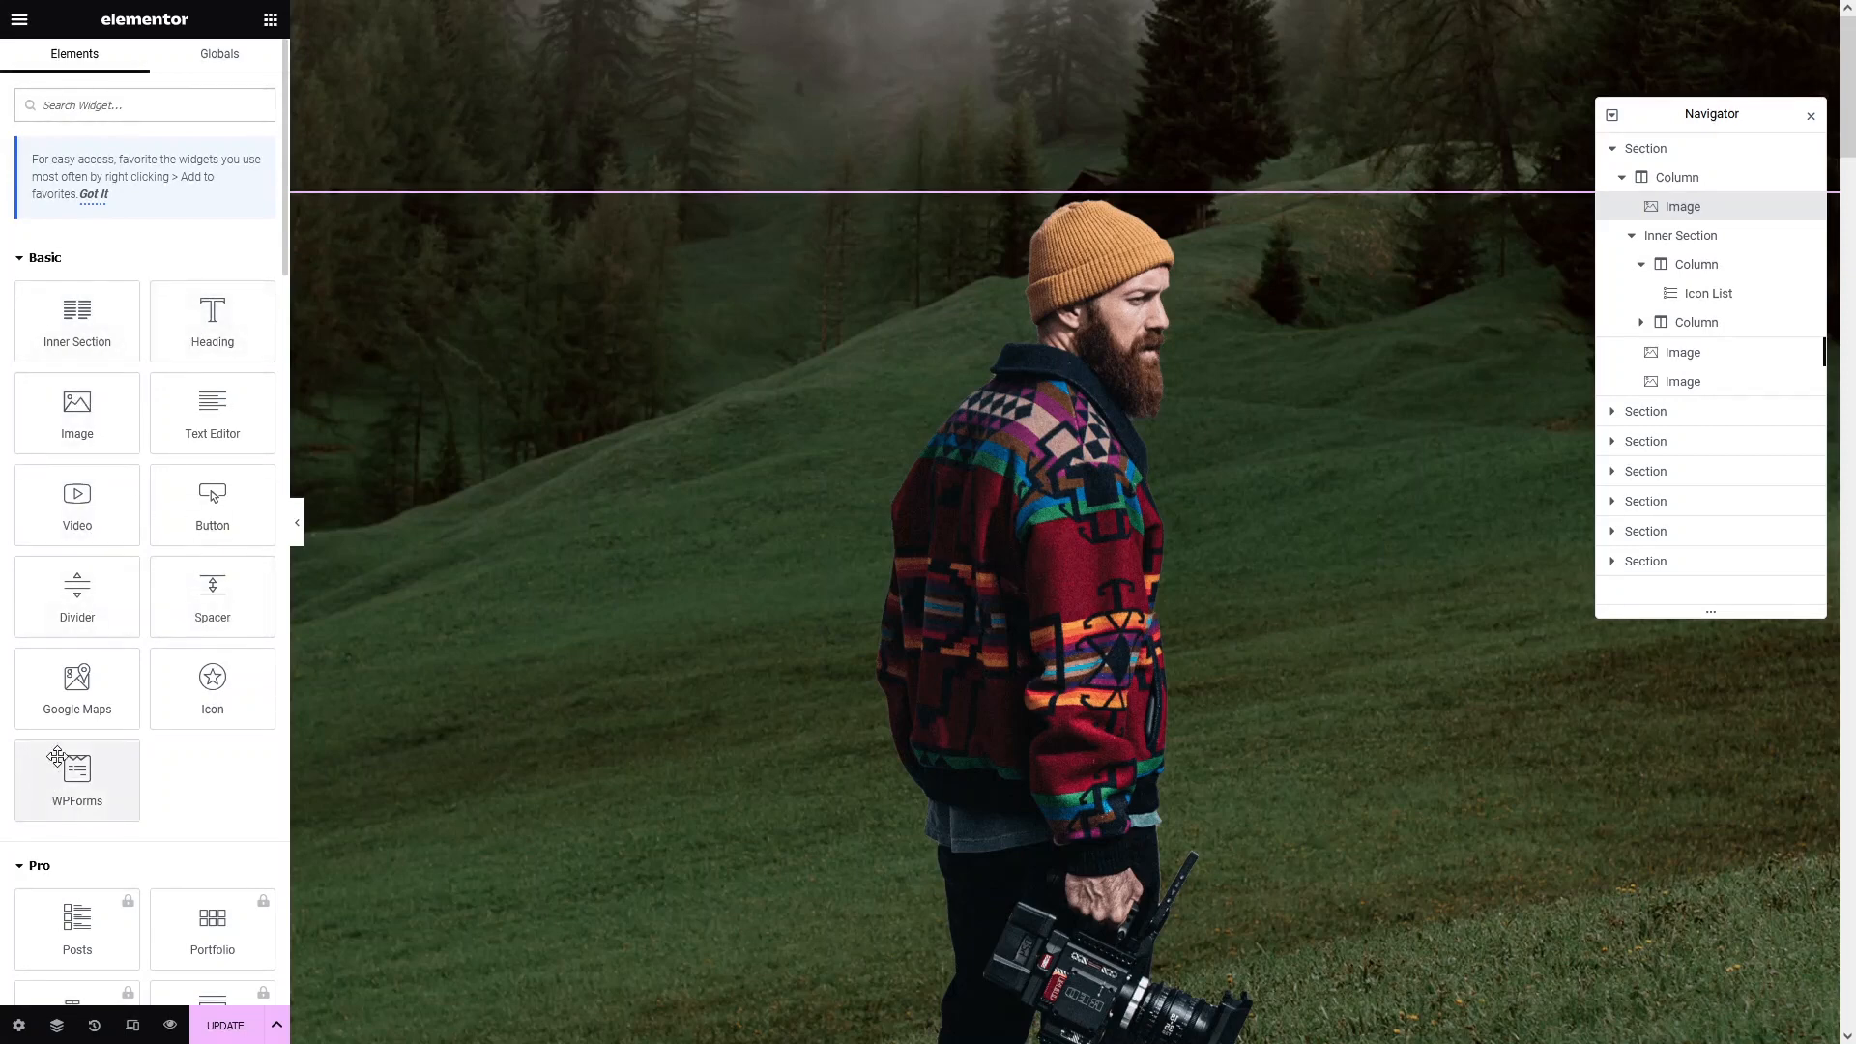
scroll(145, 720, "down", 4)
scroll(141, 692, "down", 9)
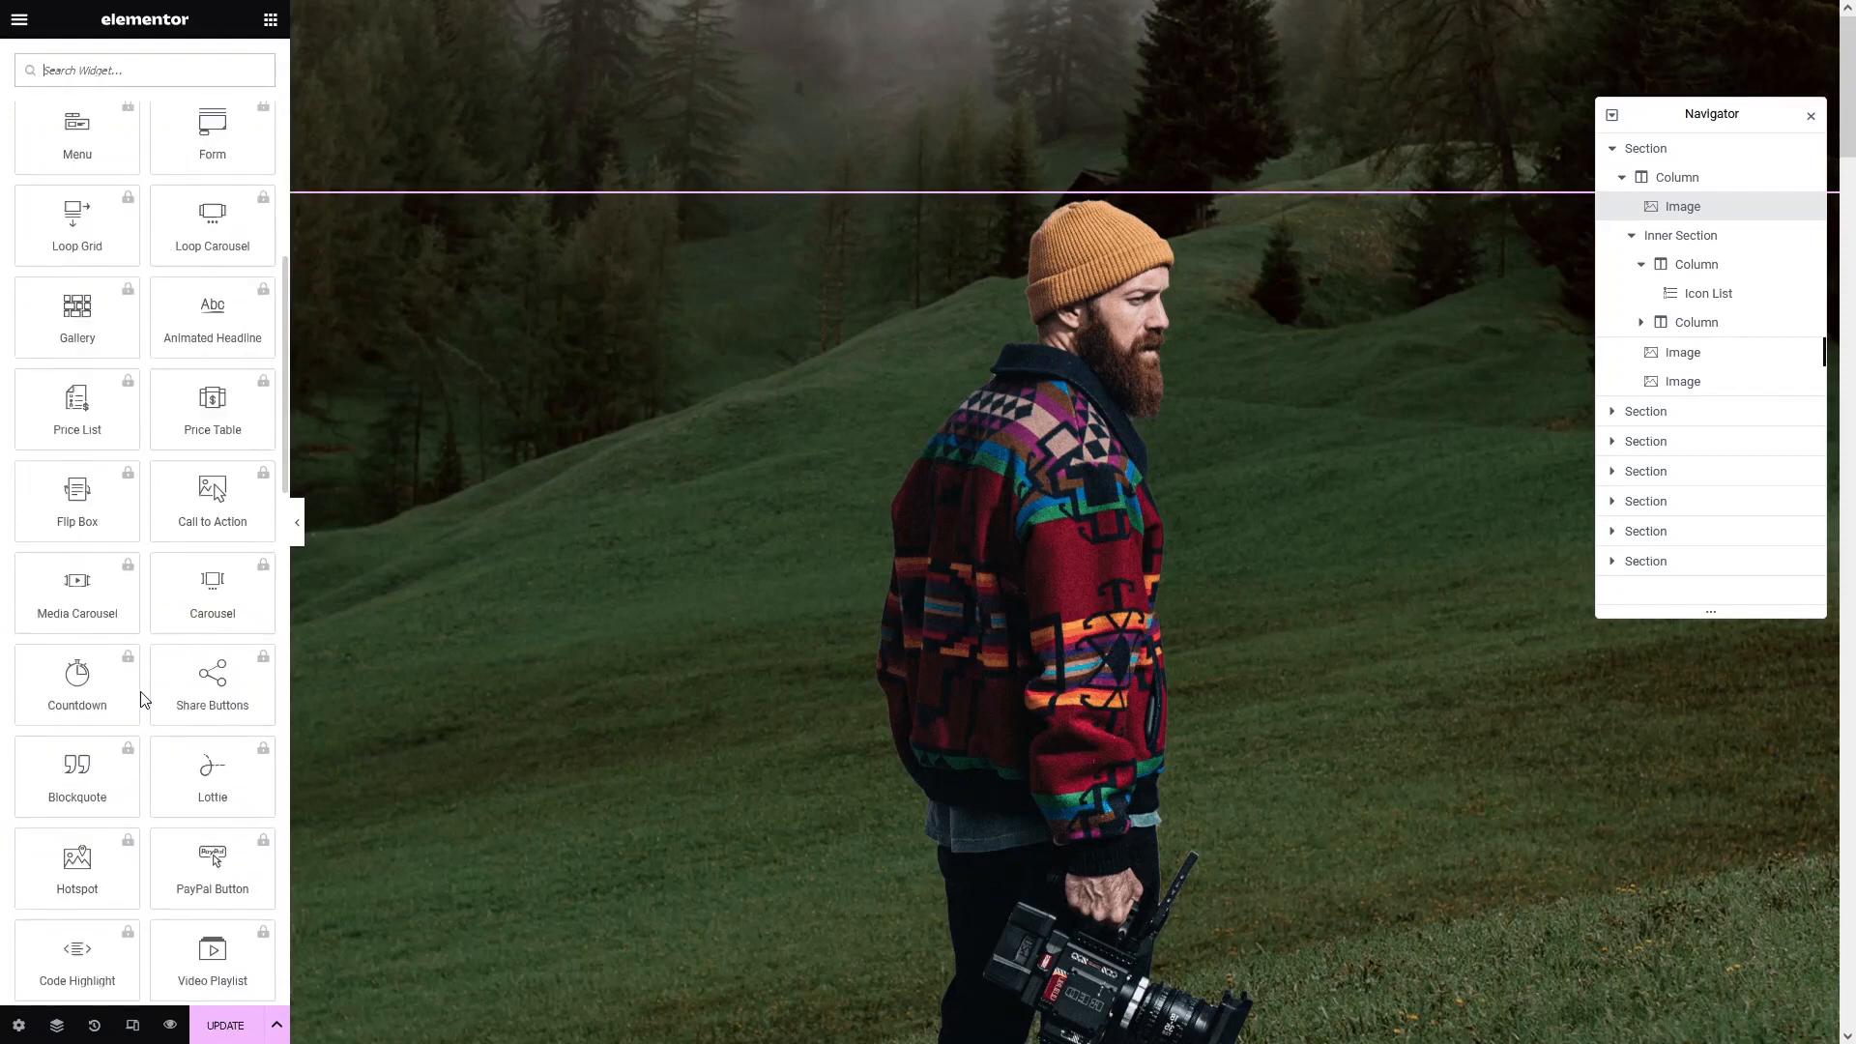
scroll(141, 693, "up", 12)
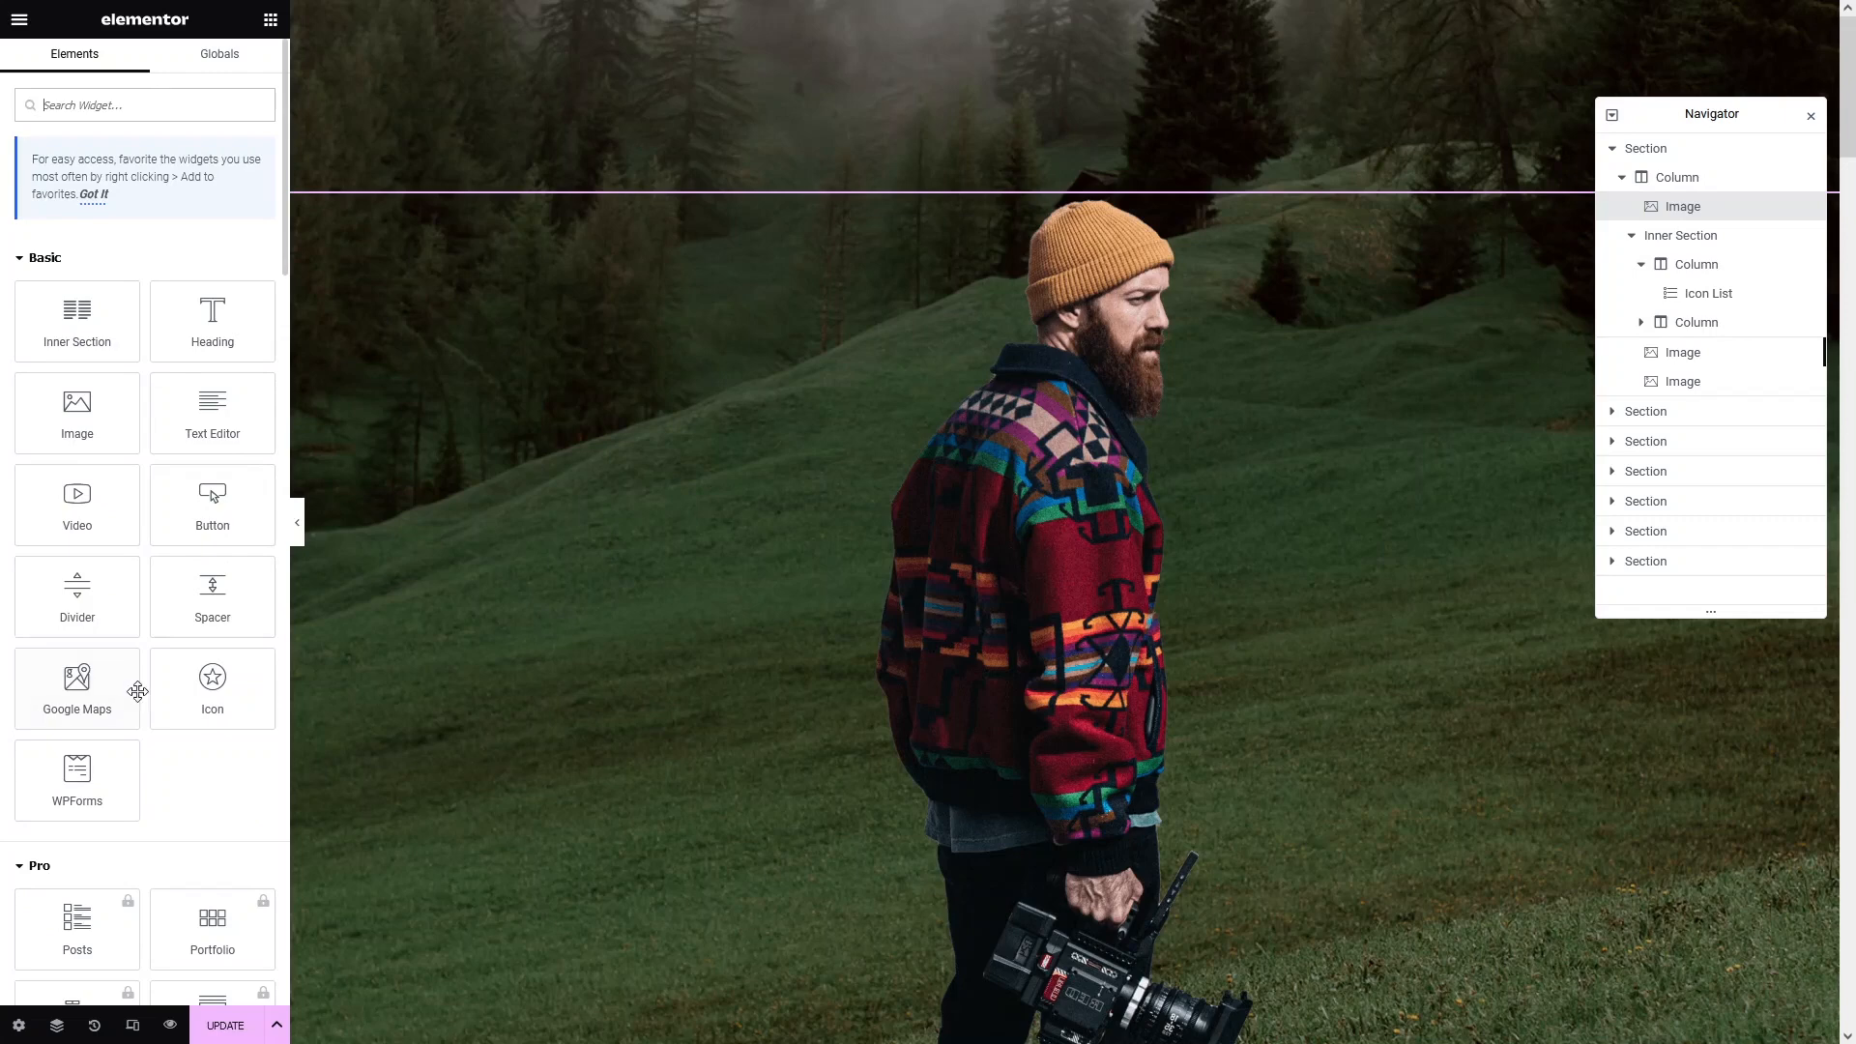
left_click(226, 1029)
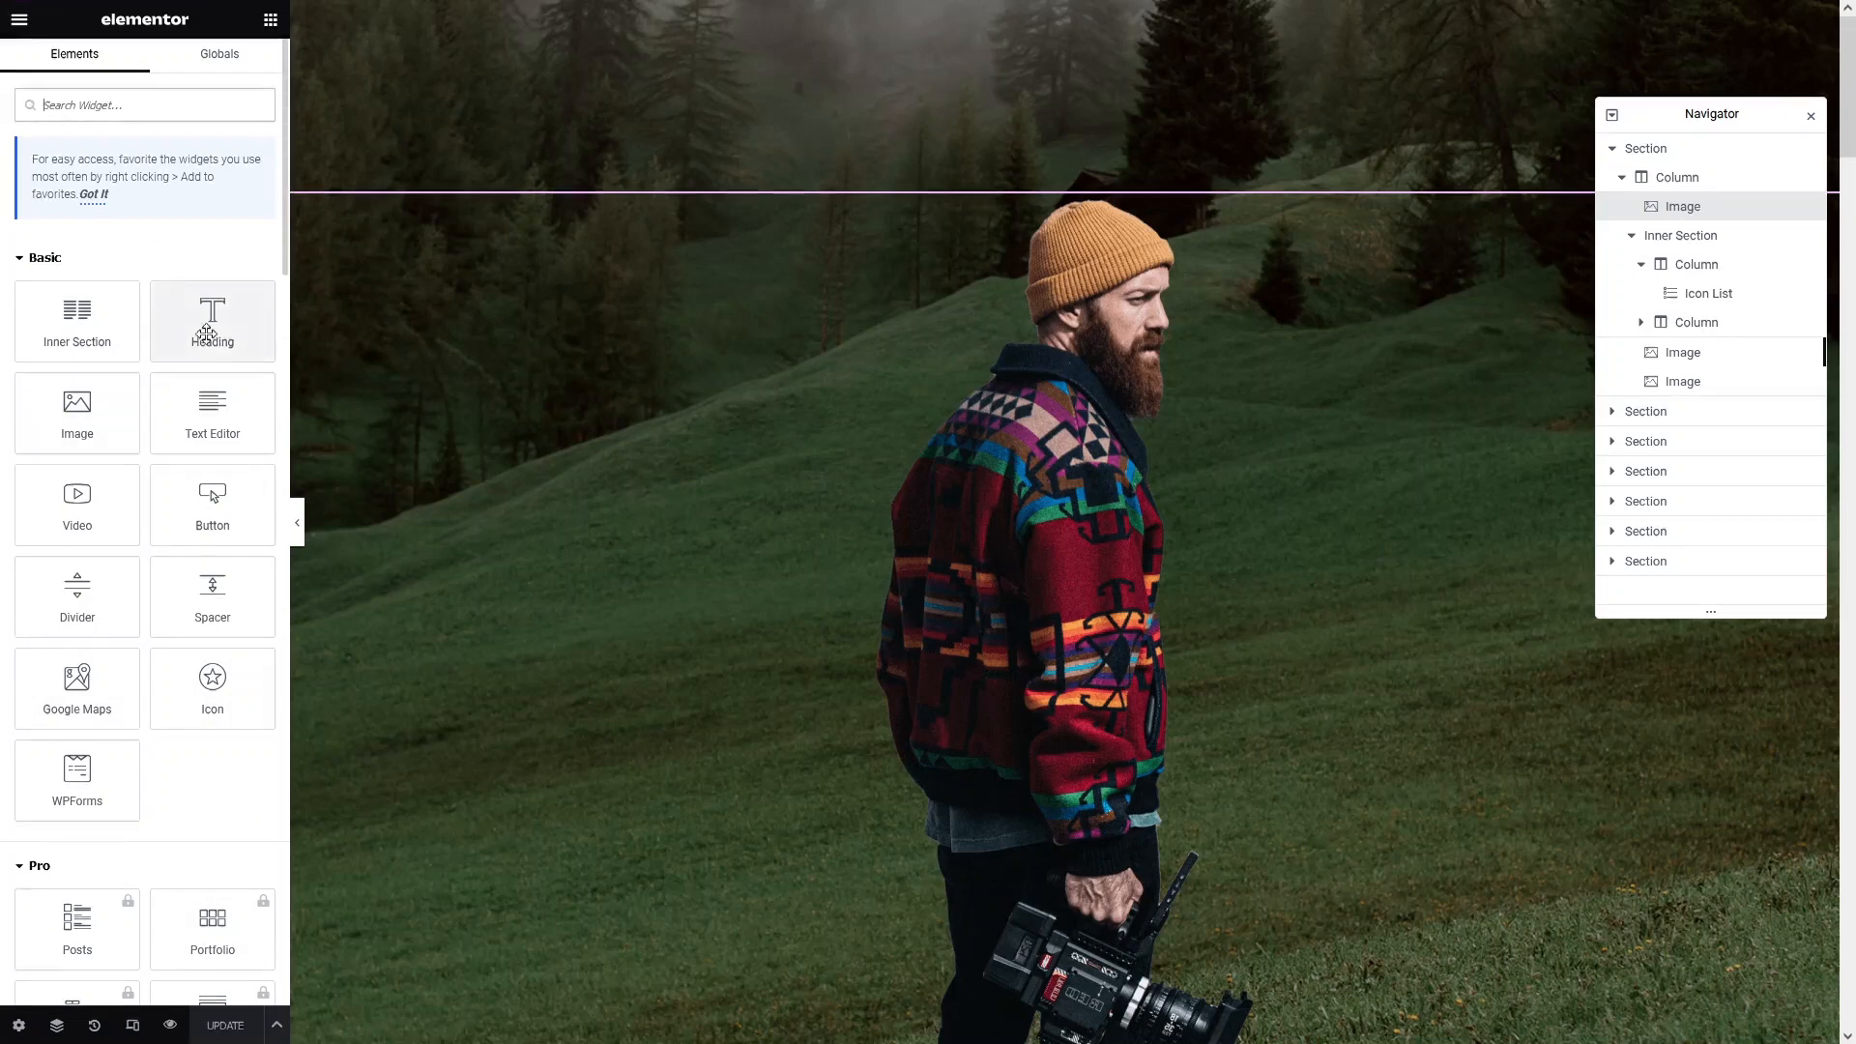
Leave the Elementor editor and view the published home page with its header navigation.
left_click(21, 21)
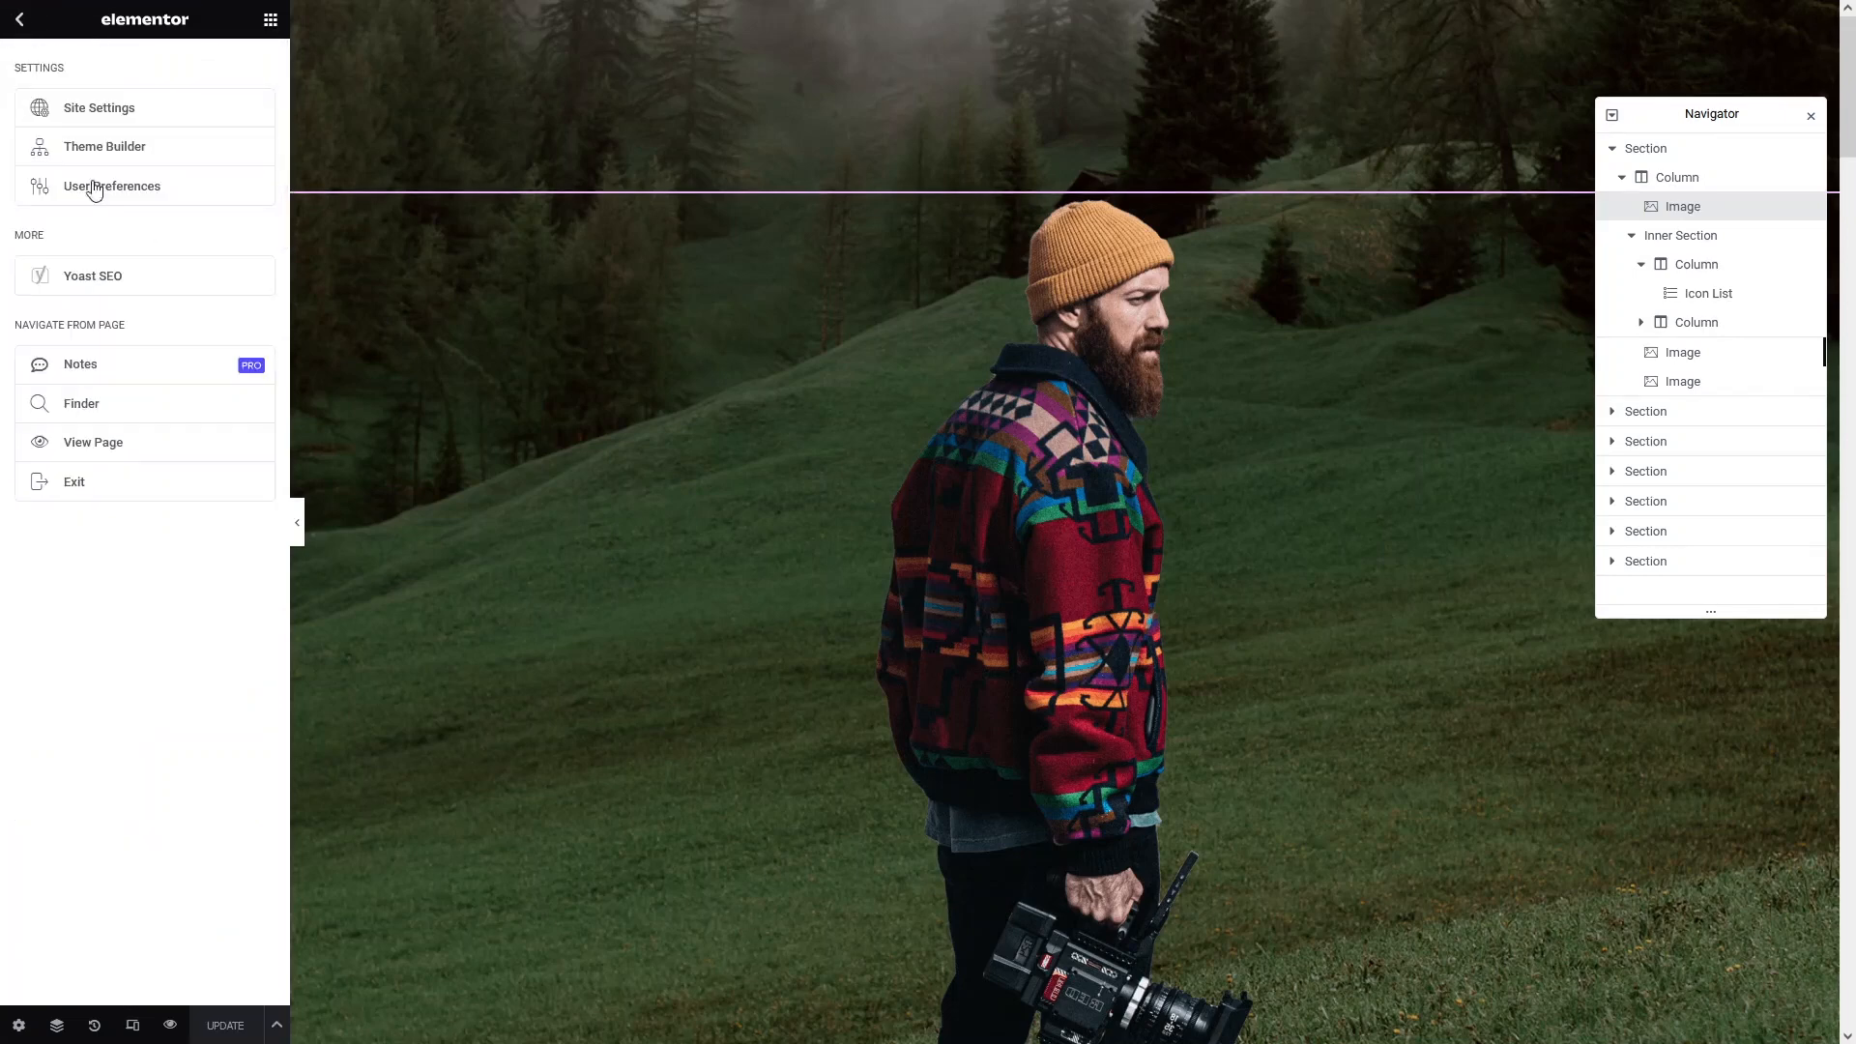
left_click(97, 499)
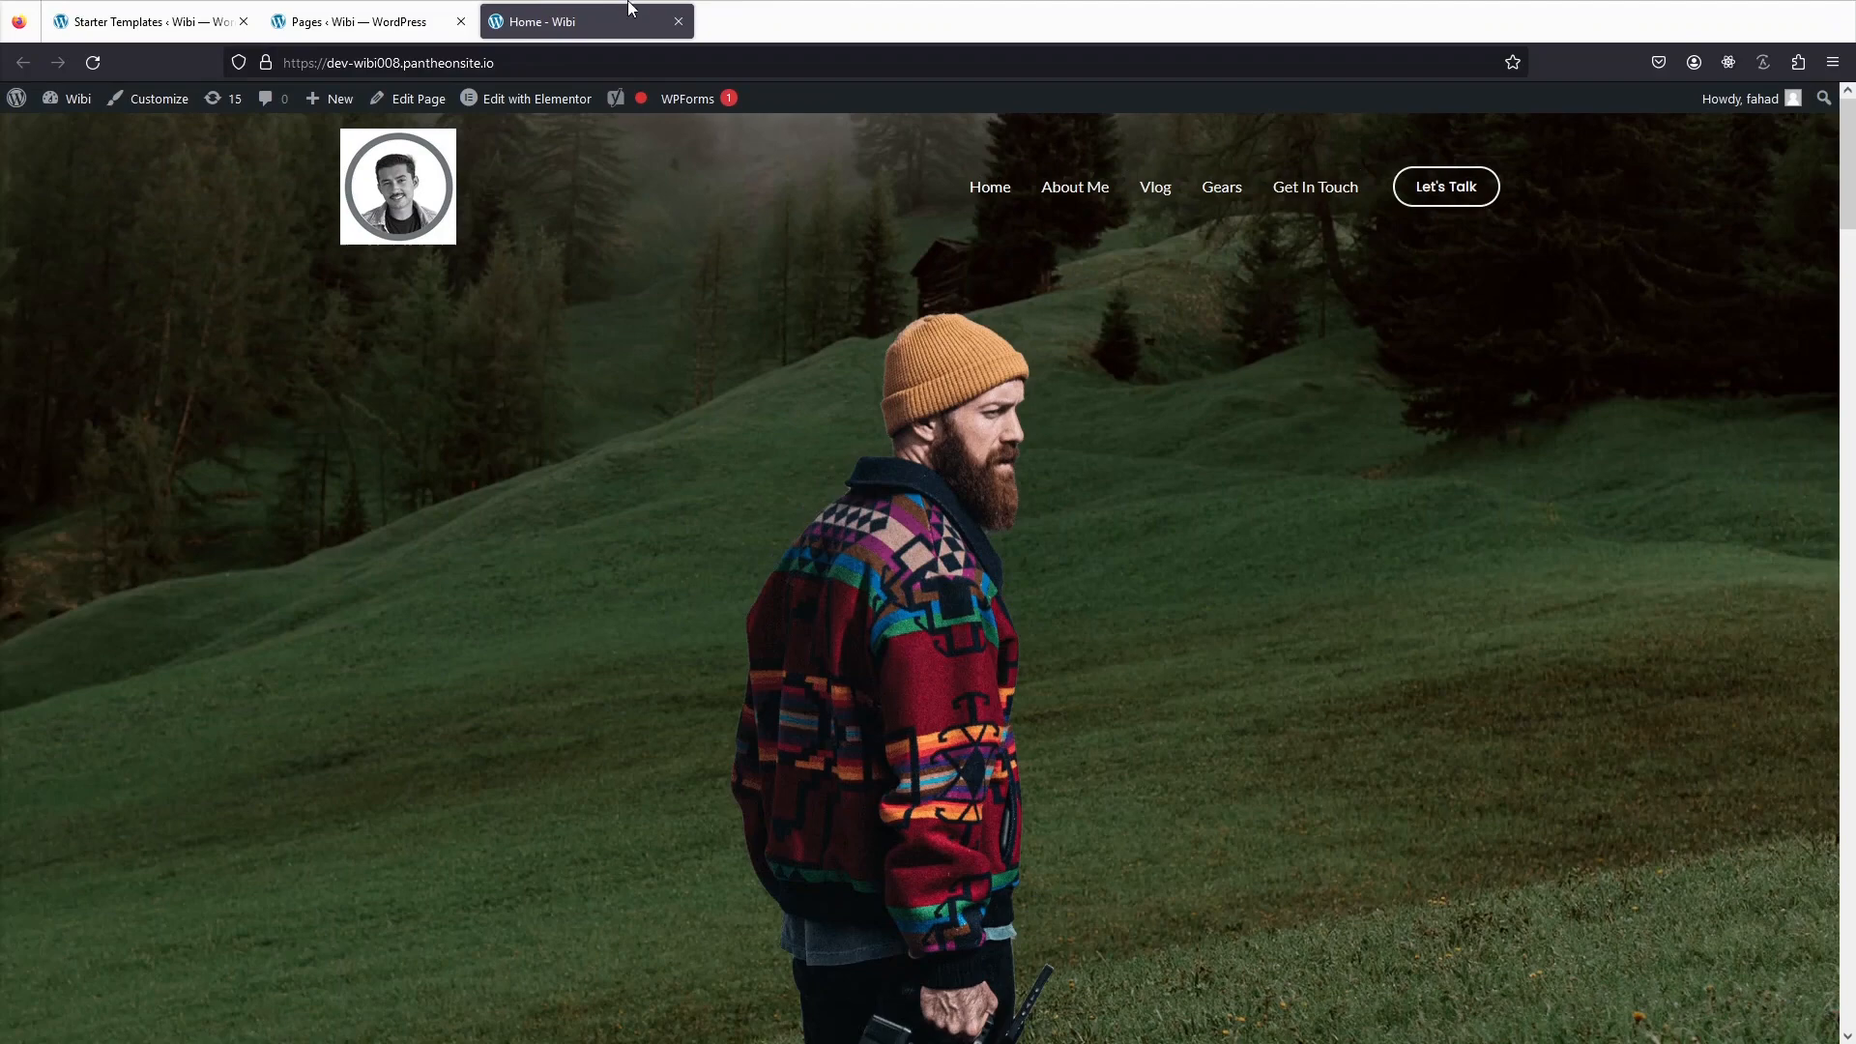
left_click(329, 5)
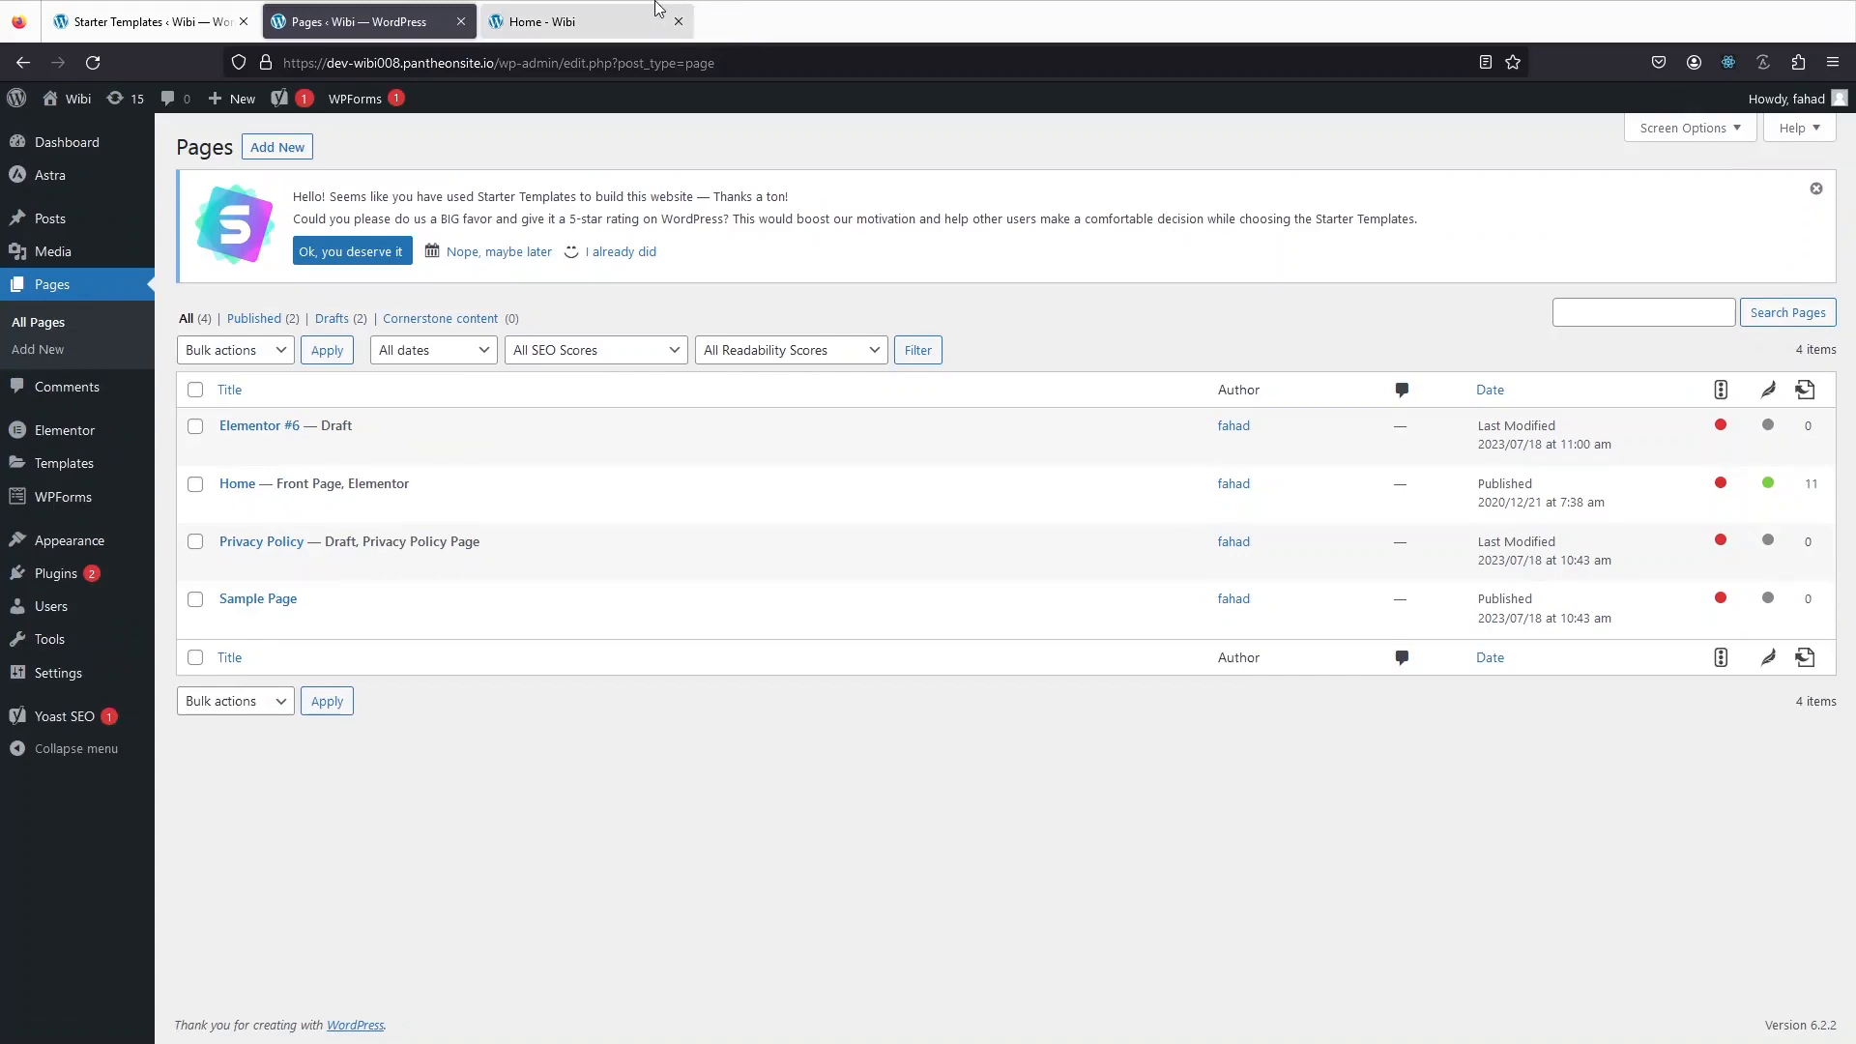
left_click(677, 15)
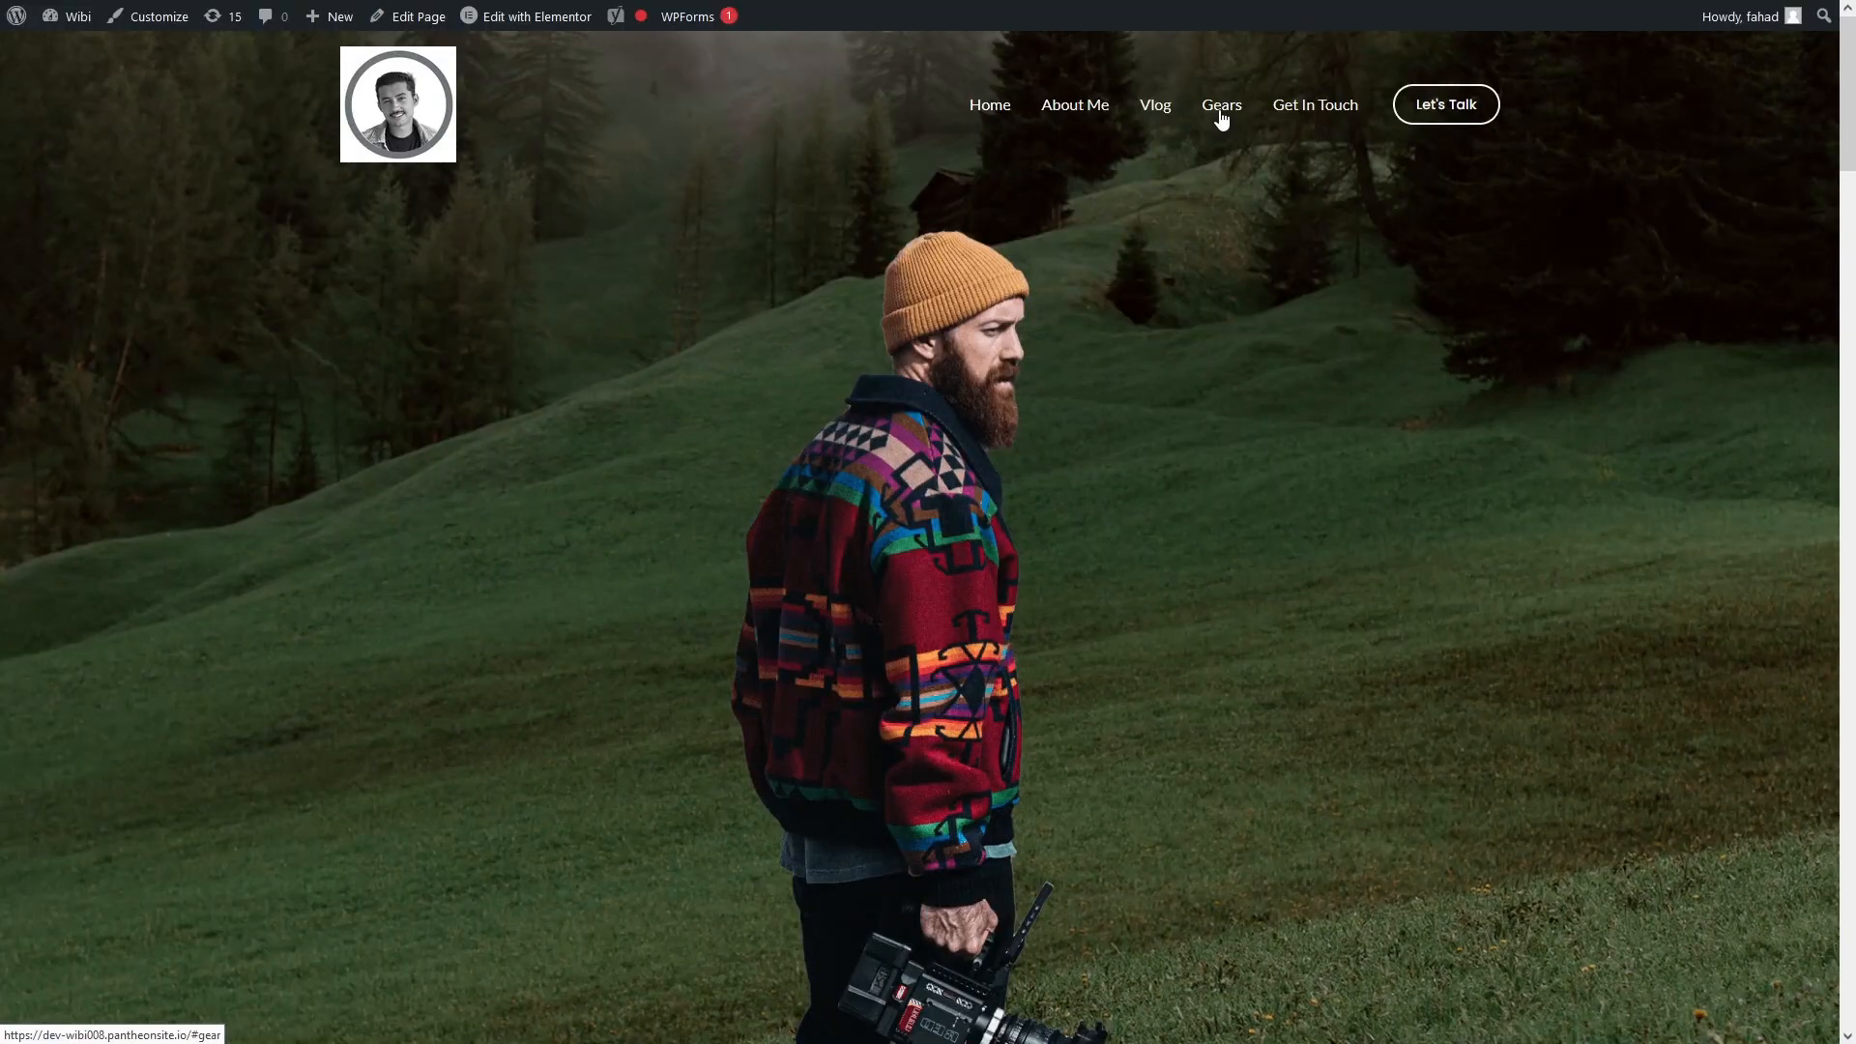
mouse_move(593, 9)
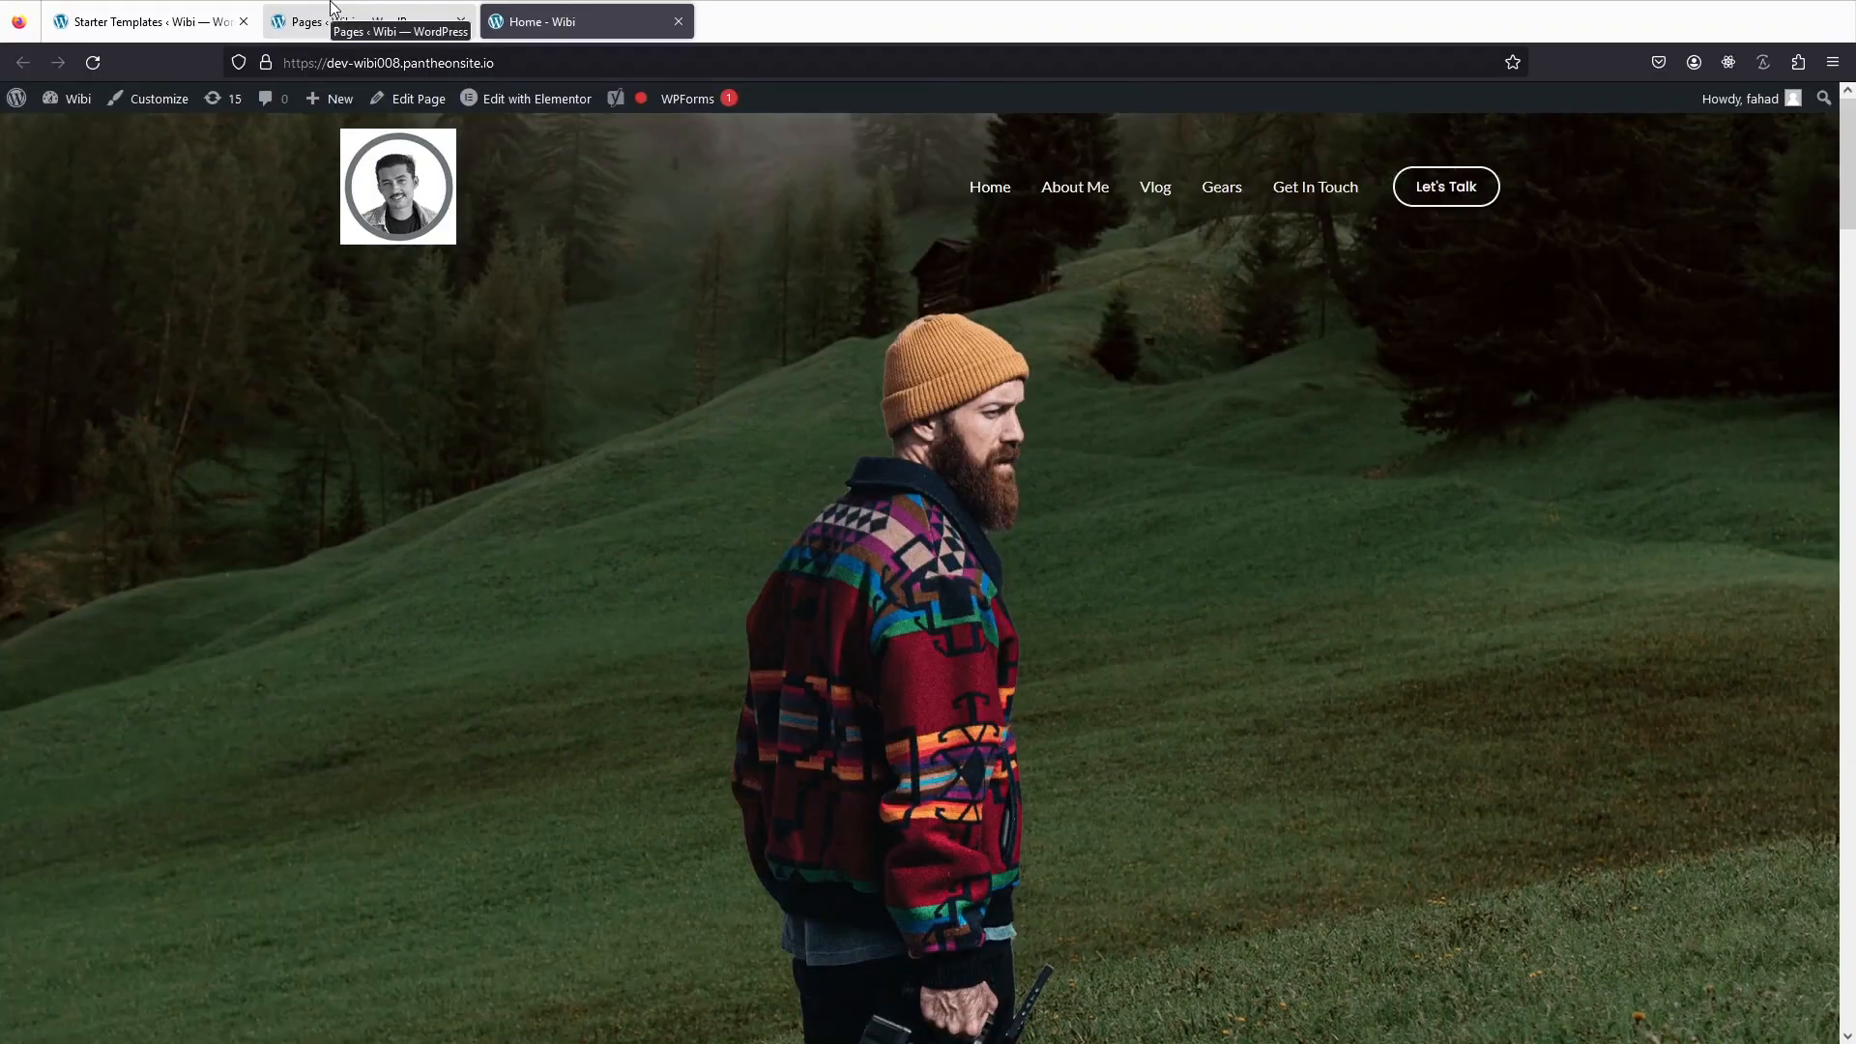
Open the WordPress menu editor and add Sample Page to the Primary Menu.
left_click(340, 17)
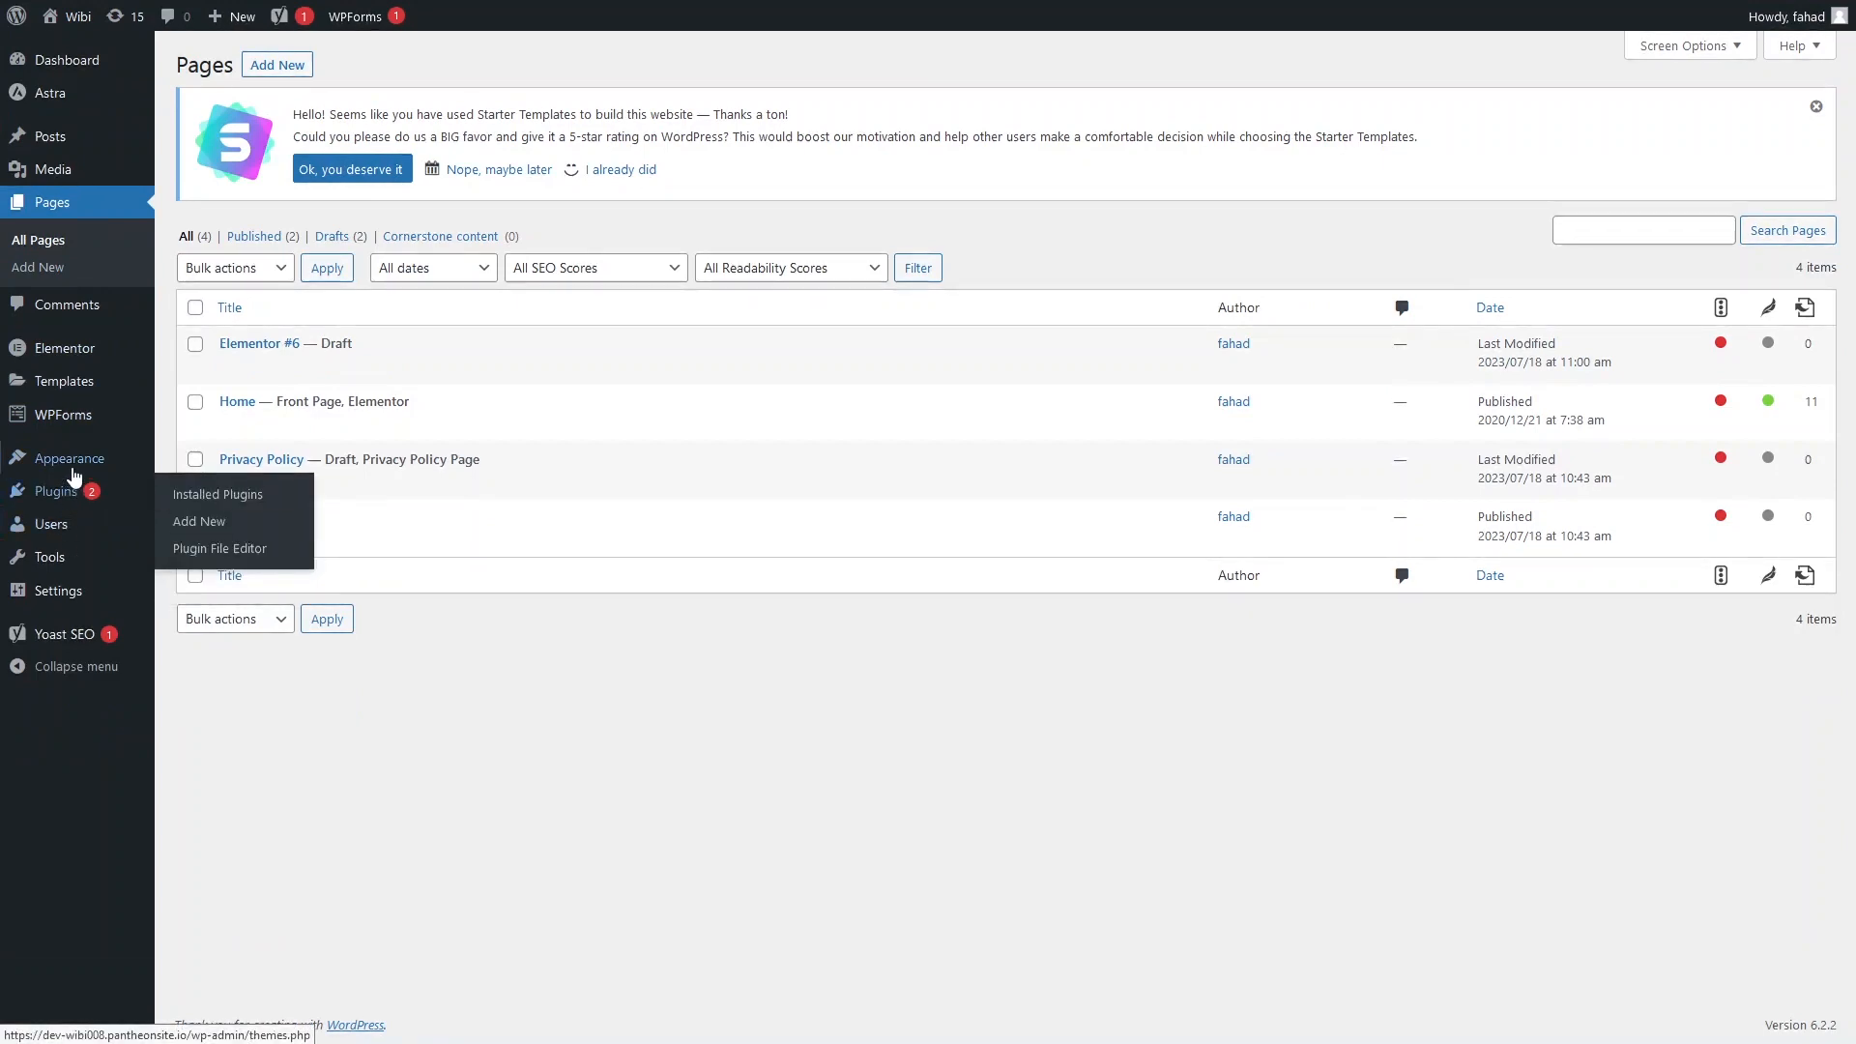
mouse_move(75, 474)
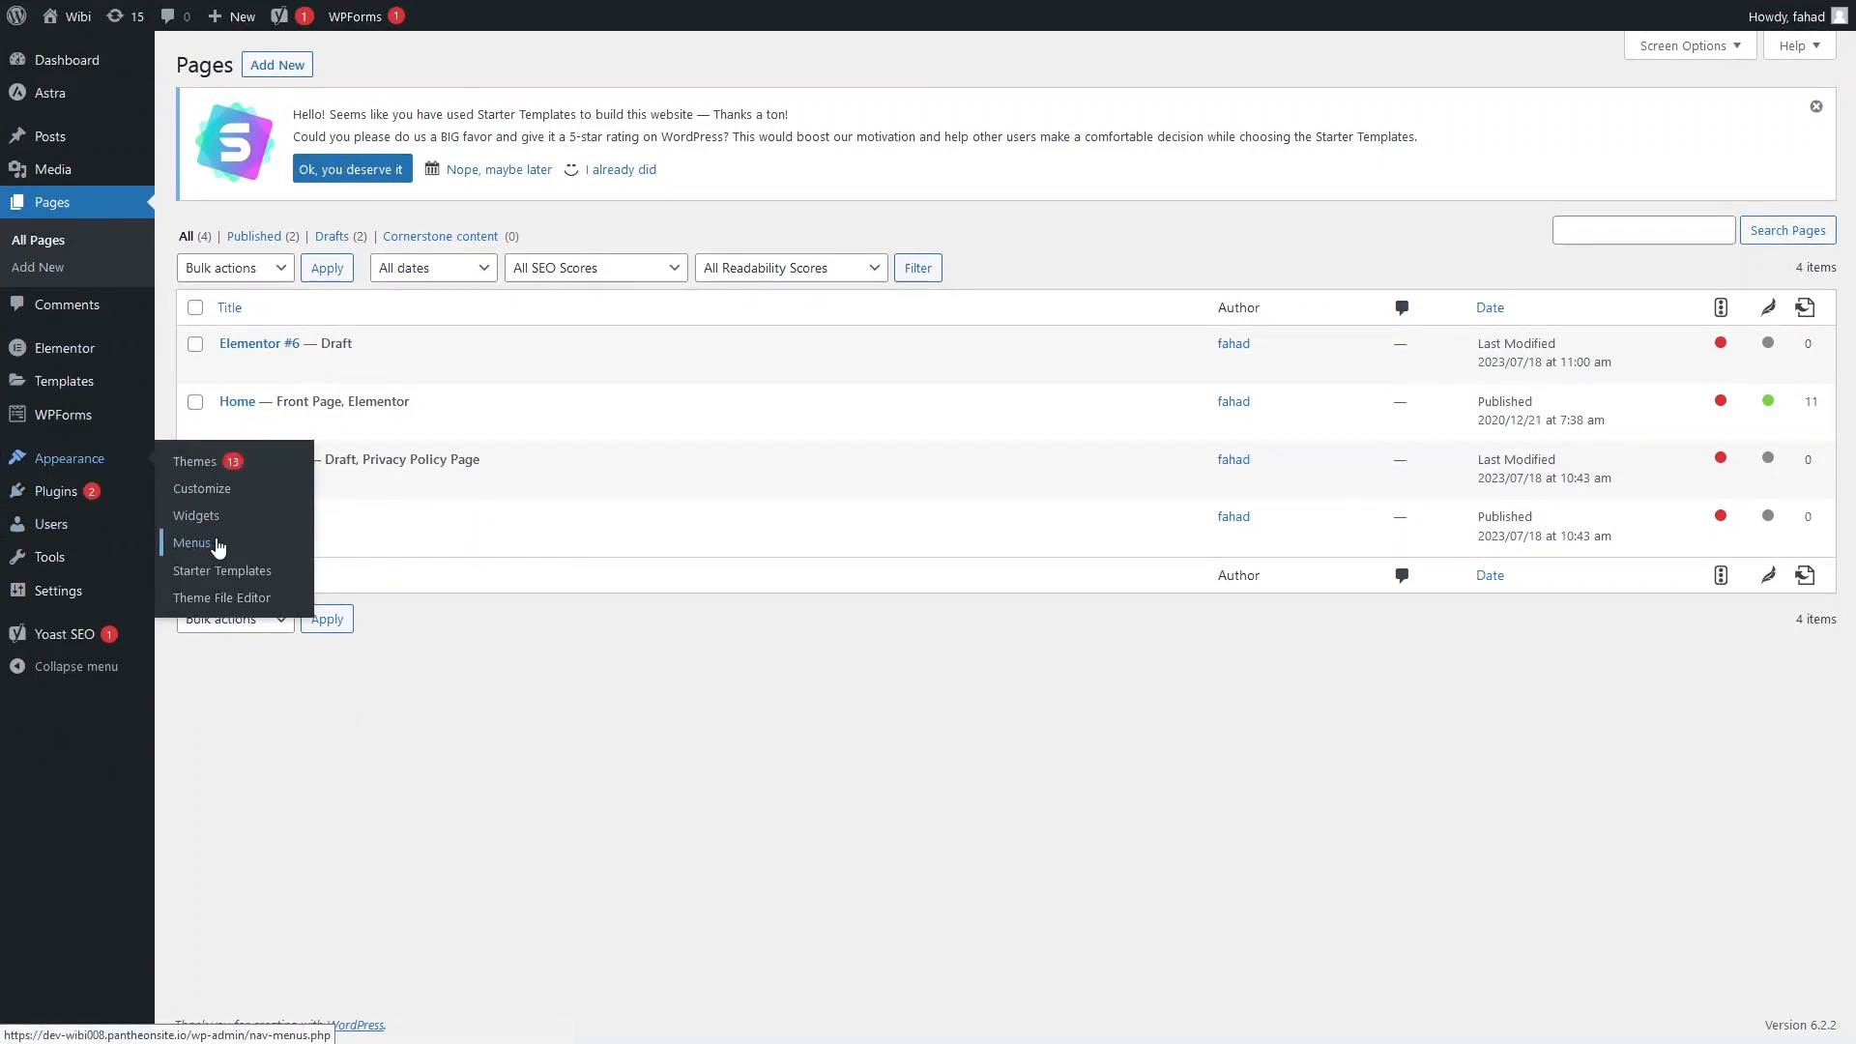
left_click(217, 547)
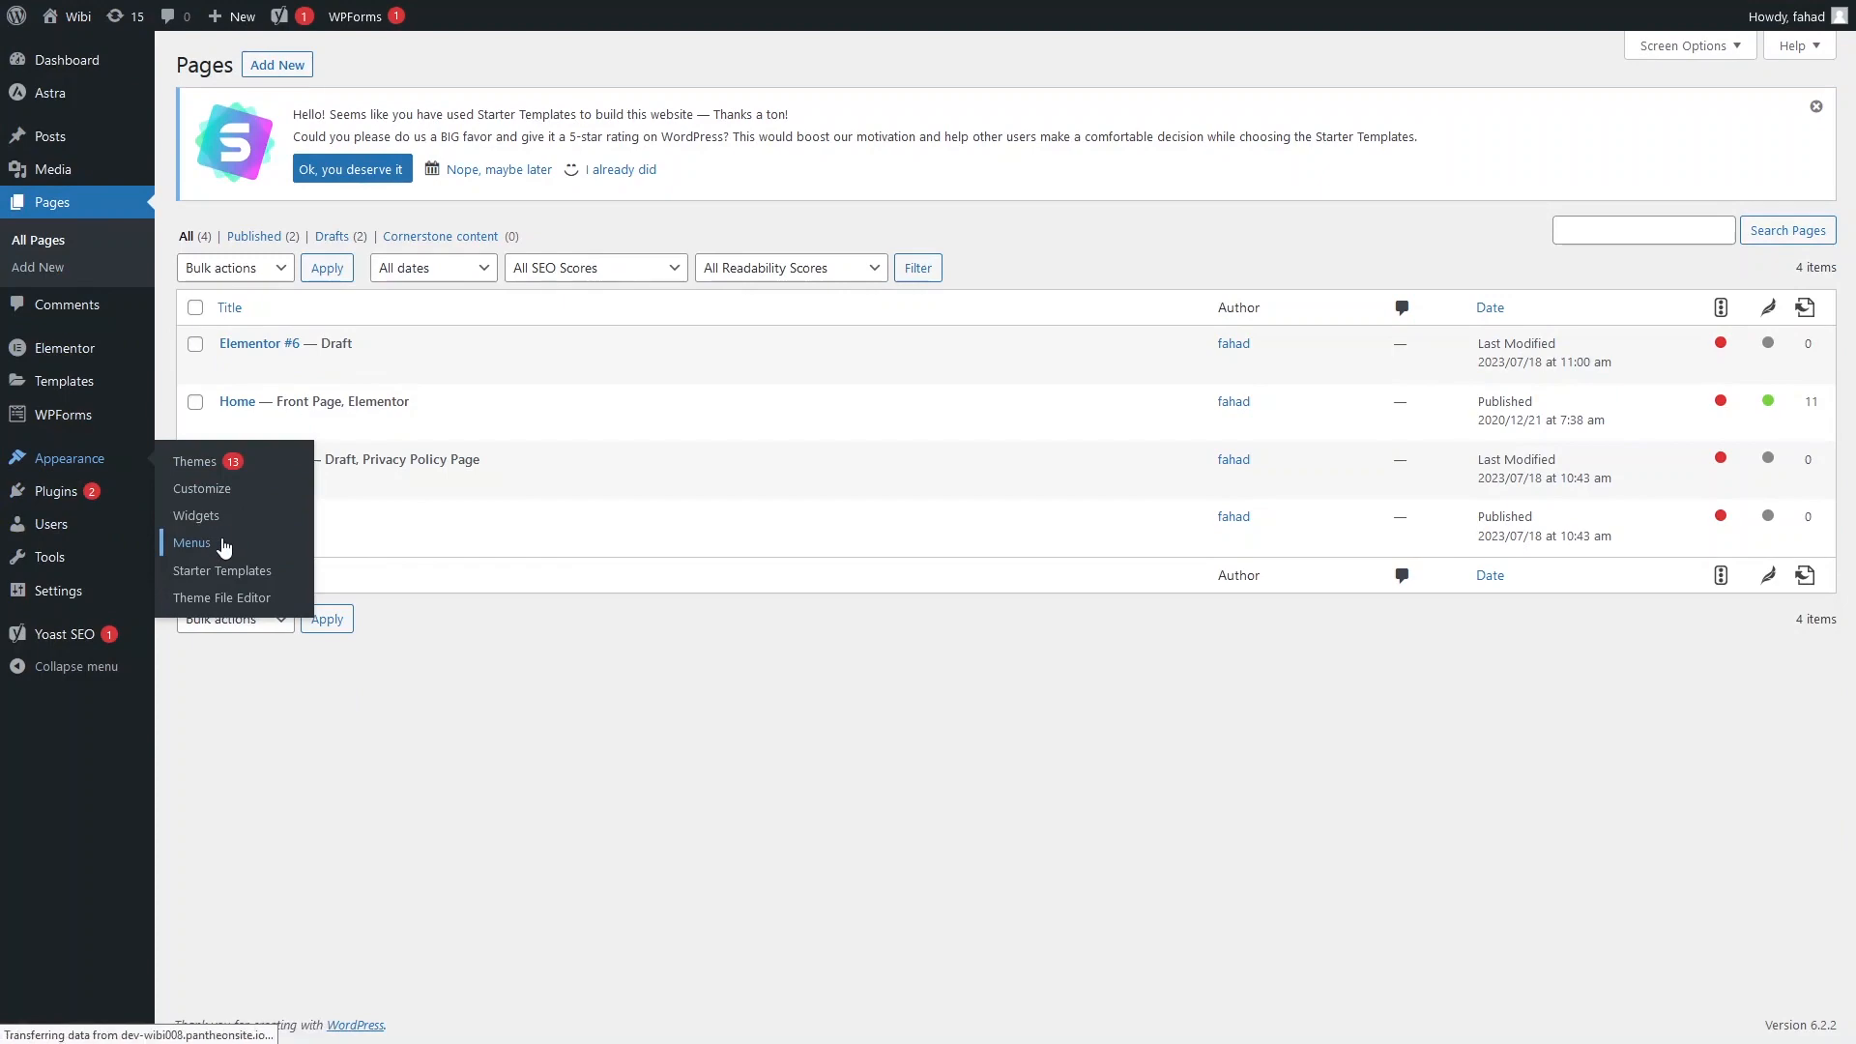
scroll(224, 548, "down", 1)
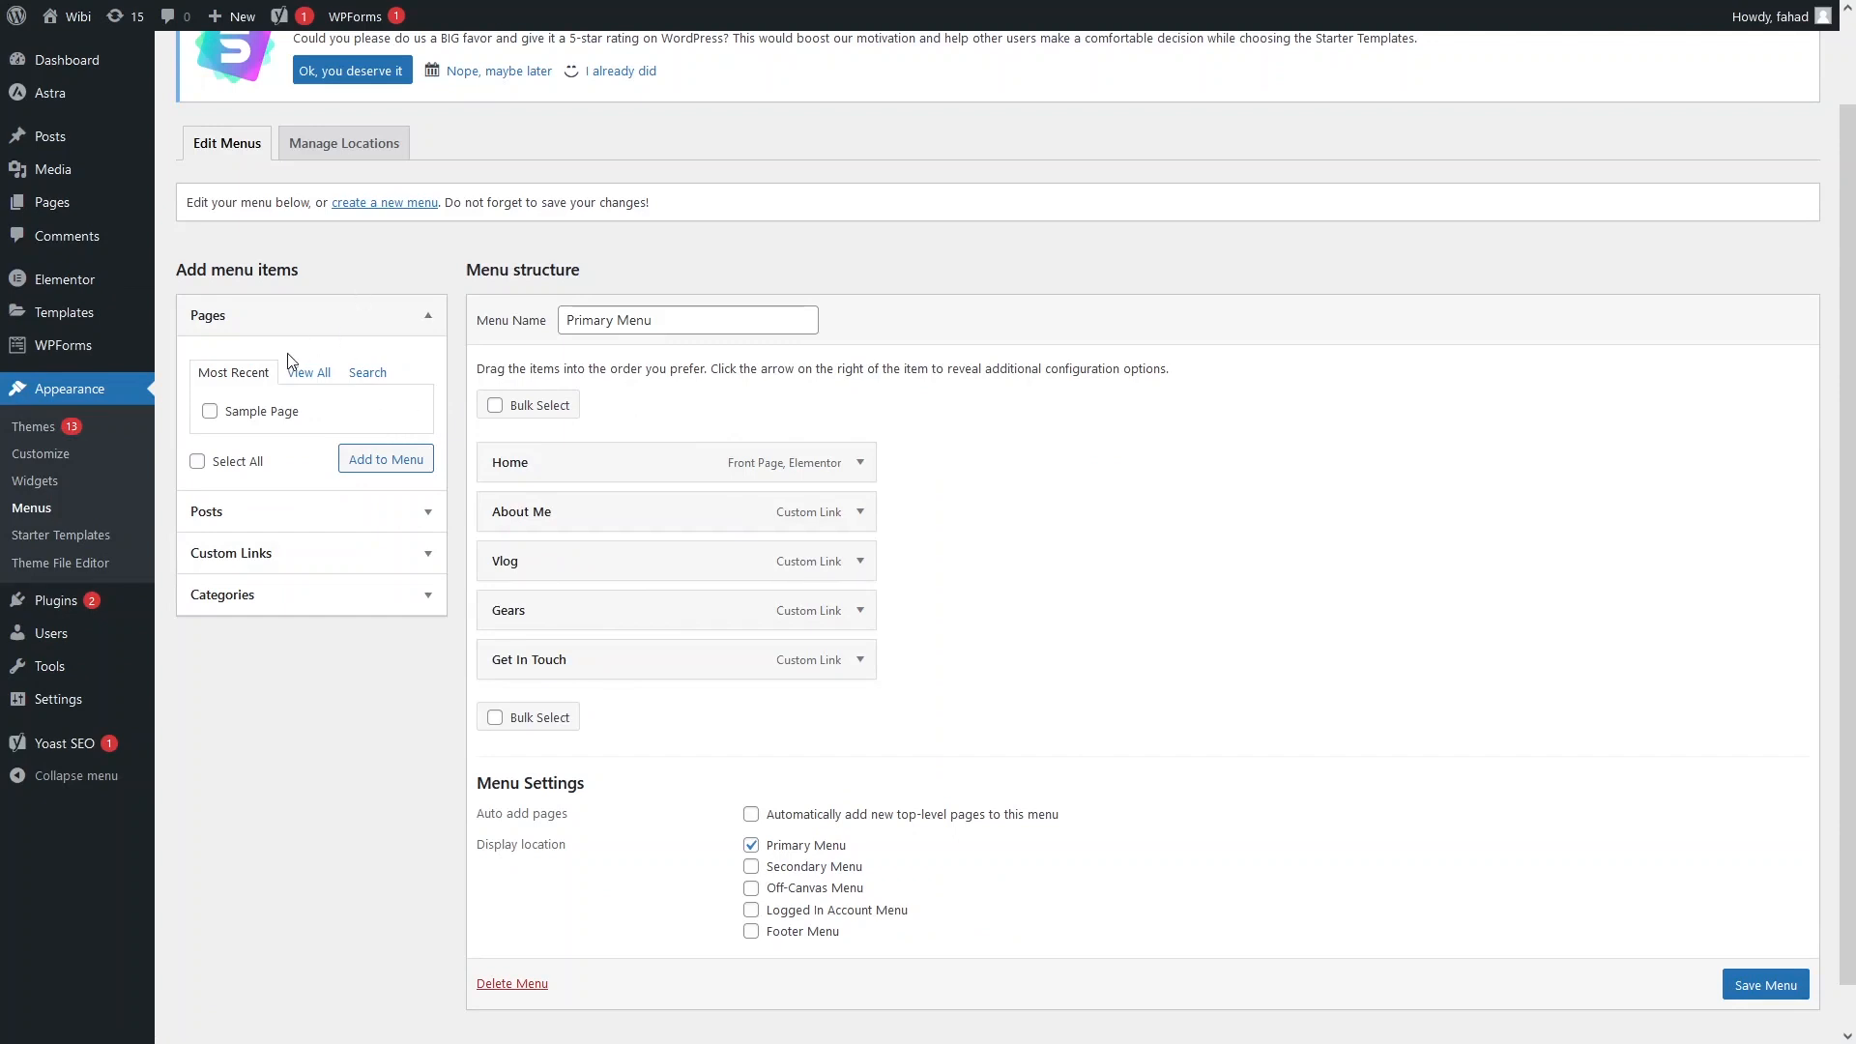
left_click(210, 412)
left_click(392, 460)
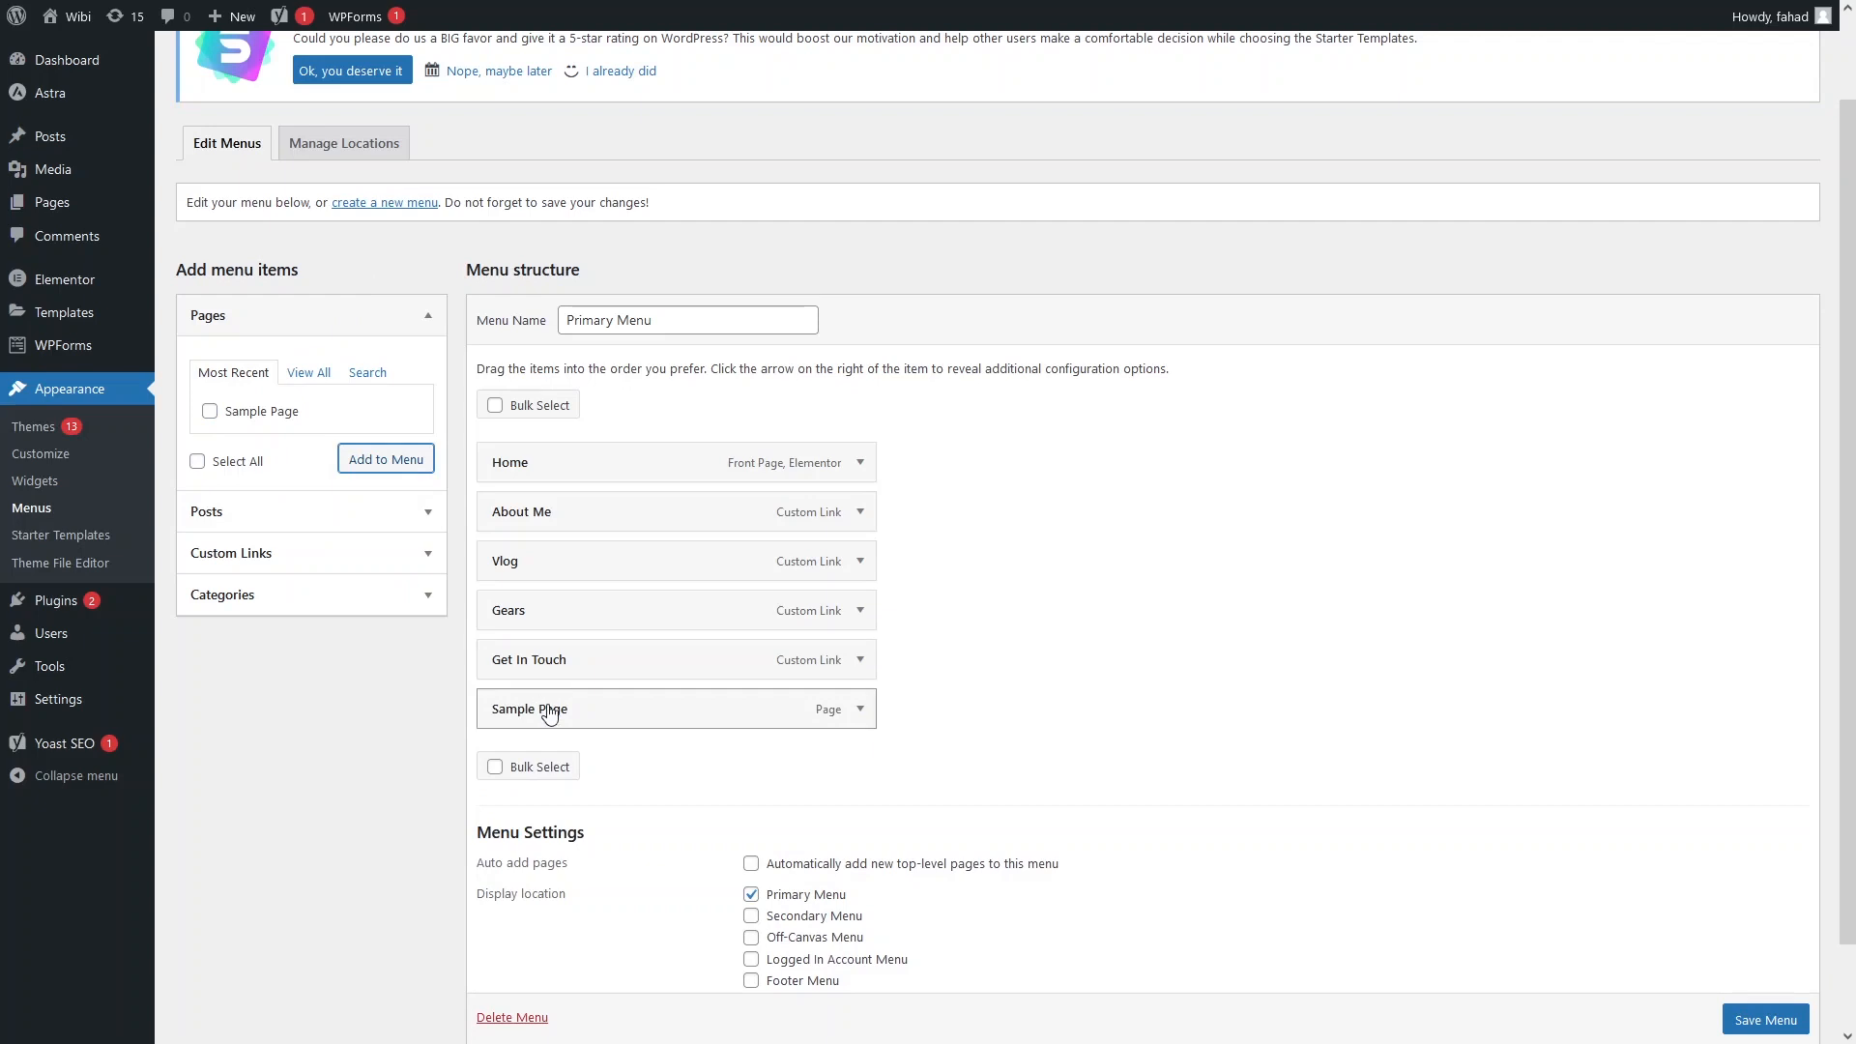
Move Sample Page directly below Home in the Primary Menu structure and save the menu.
left_click_drag(549, 714, 552, 509)
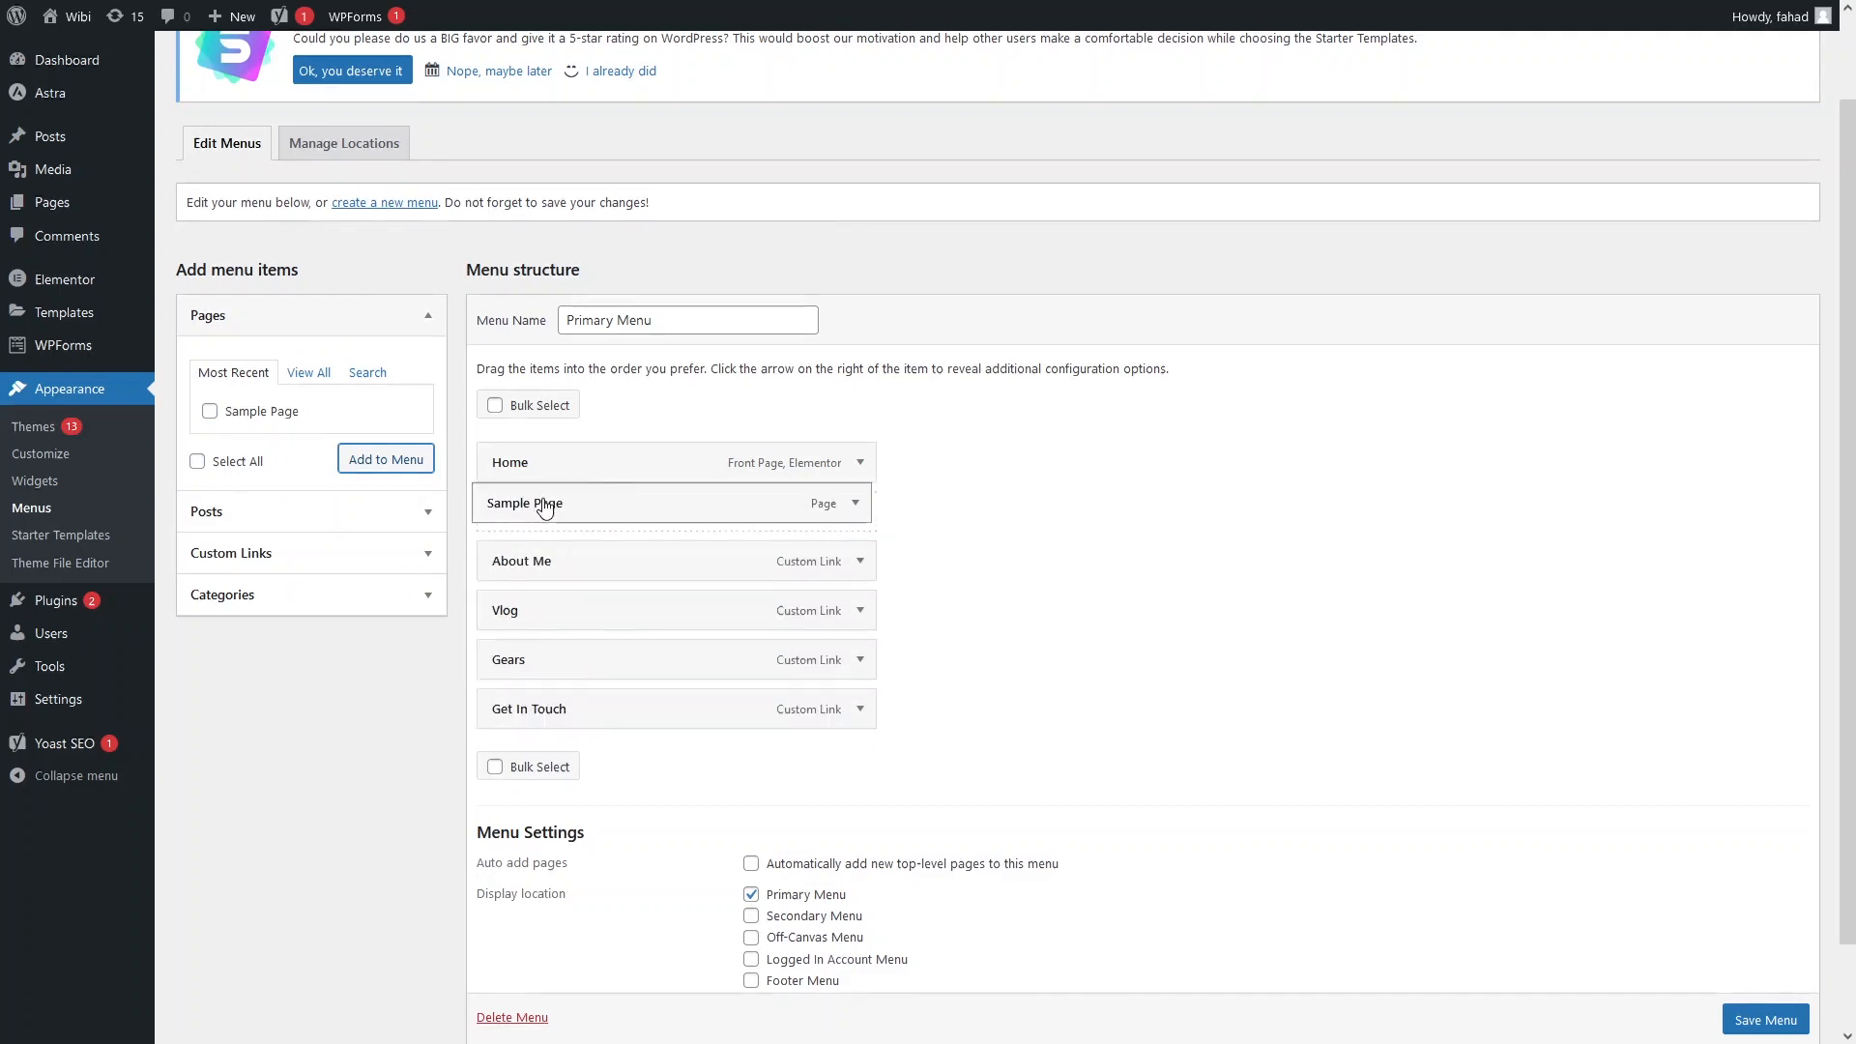
scroll(1748, 957, "down", 1)
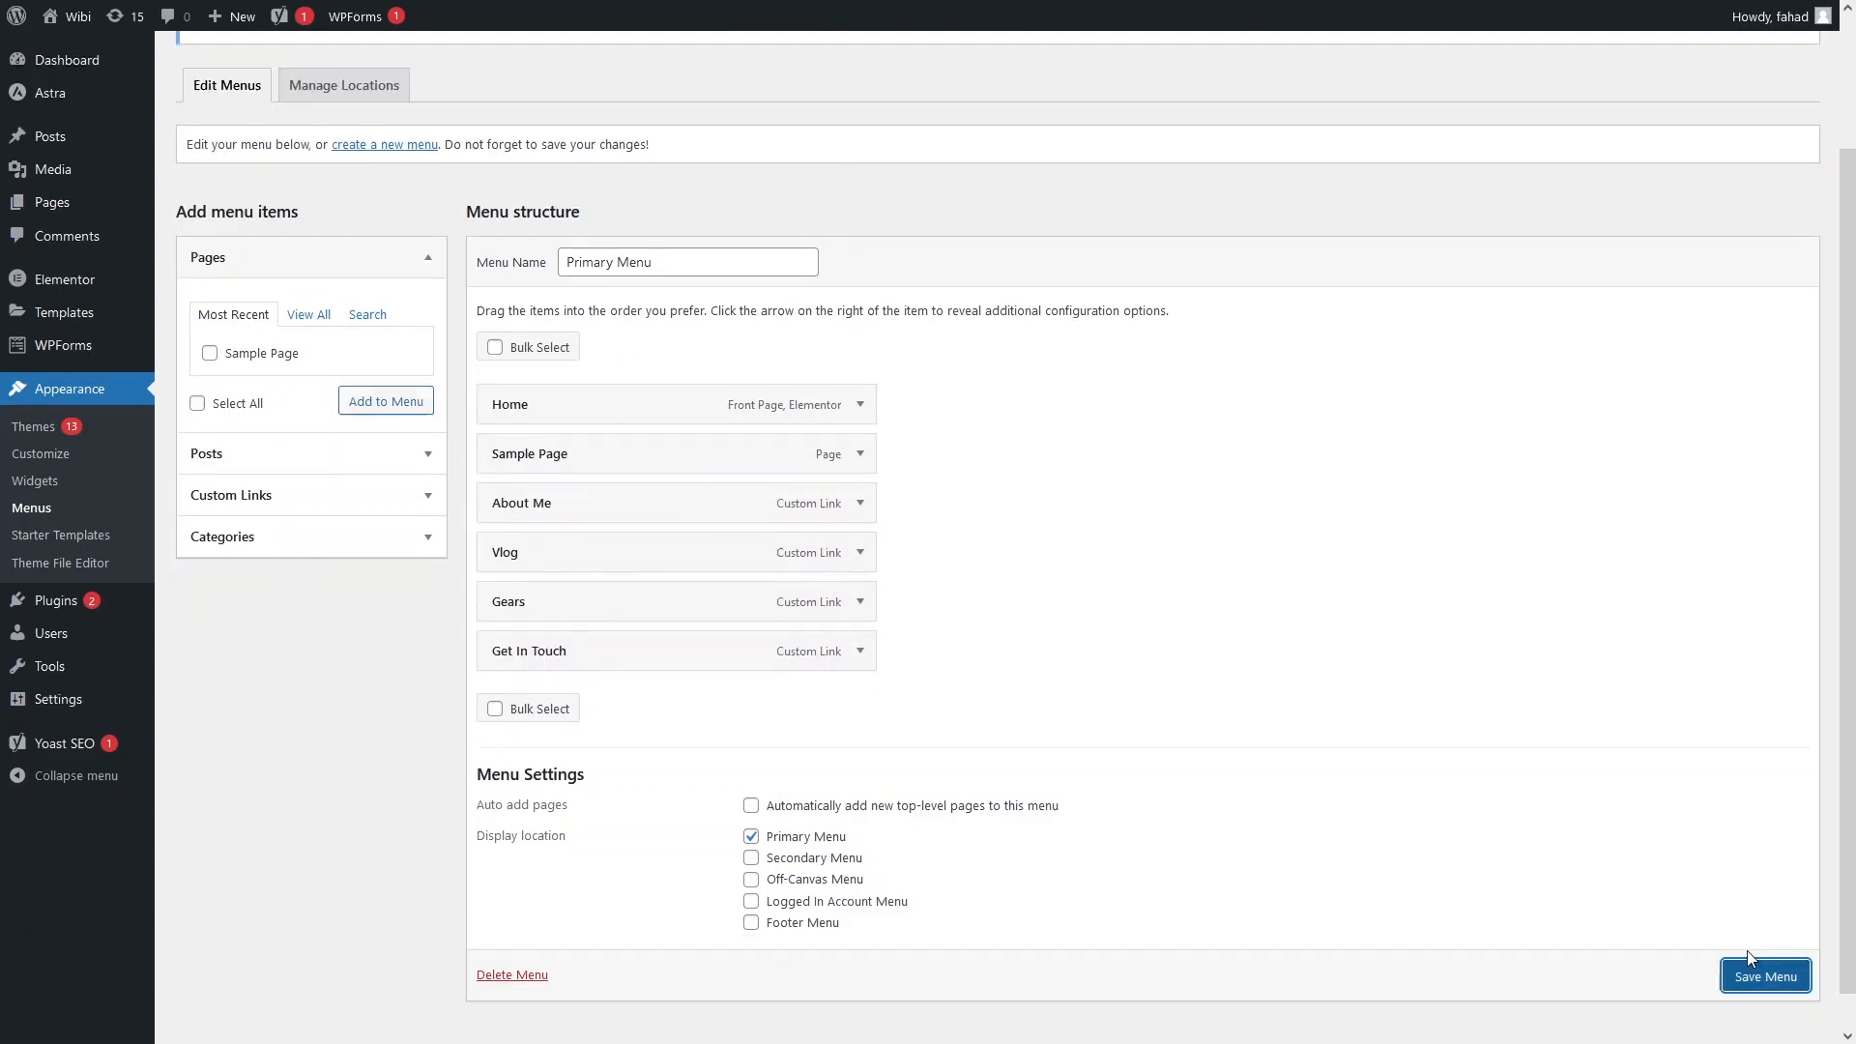
left_click(1750, 974)
left_click(1766, 977)
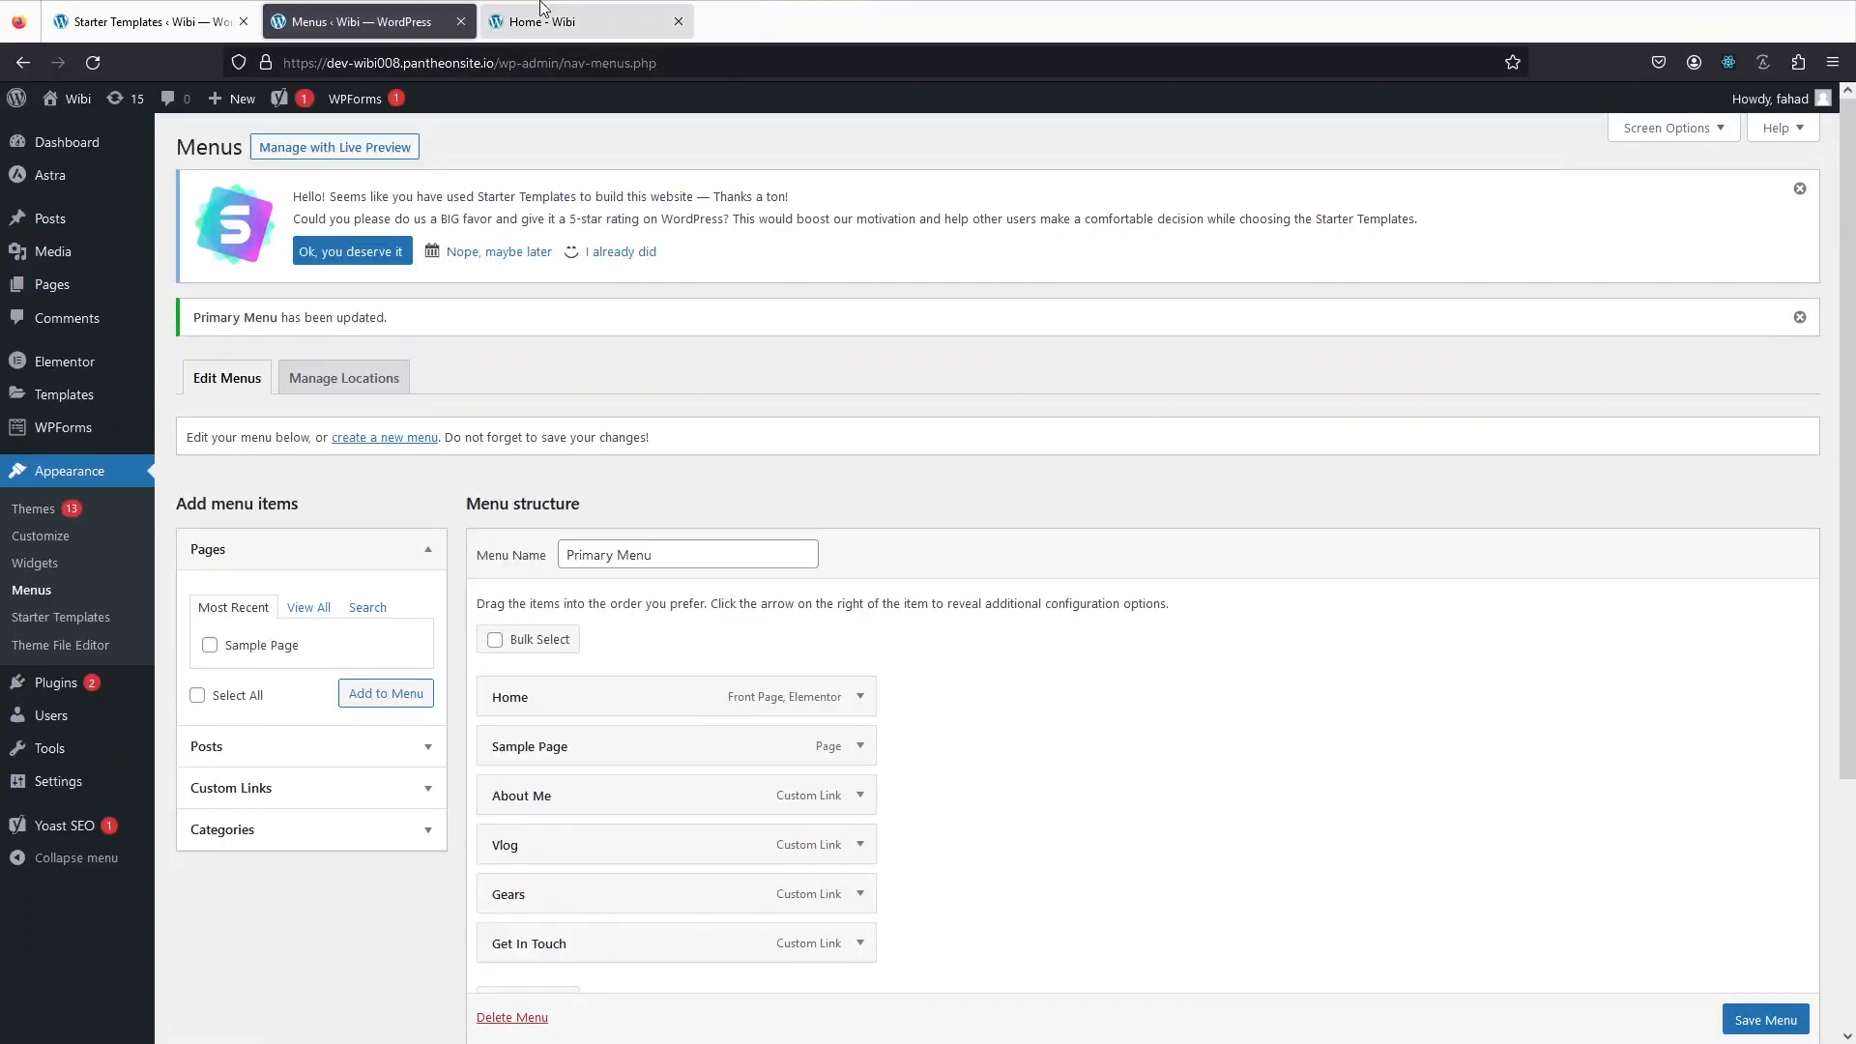
Reload the published home page to check the header navigation.
left_click(542, 12)
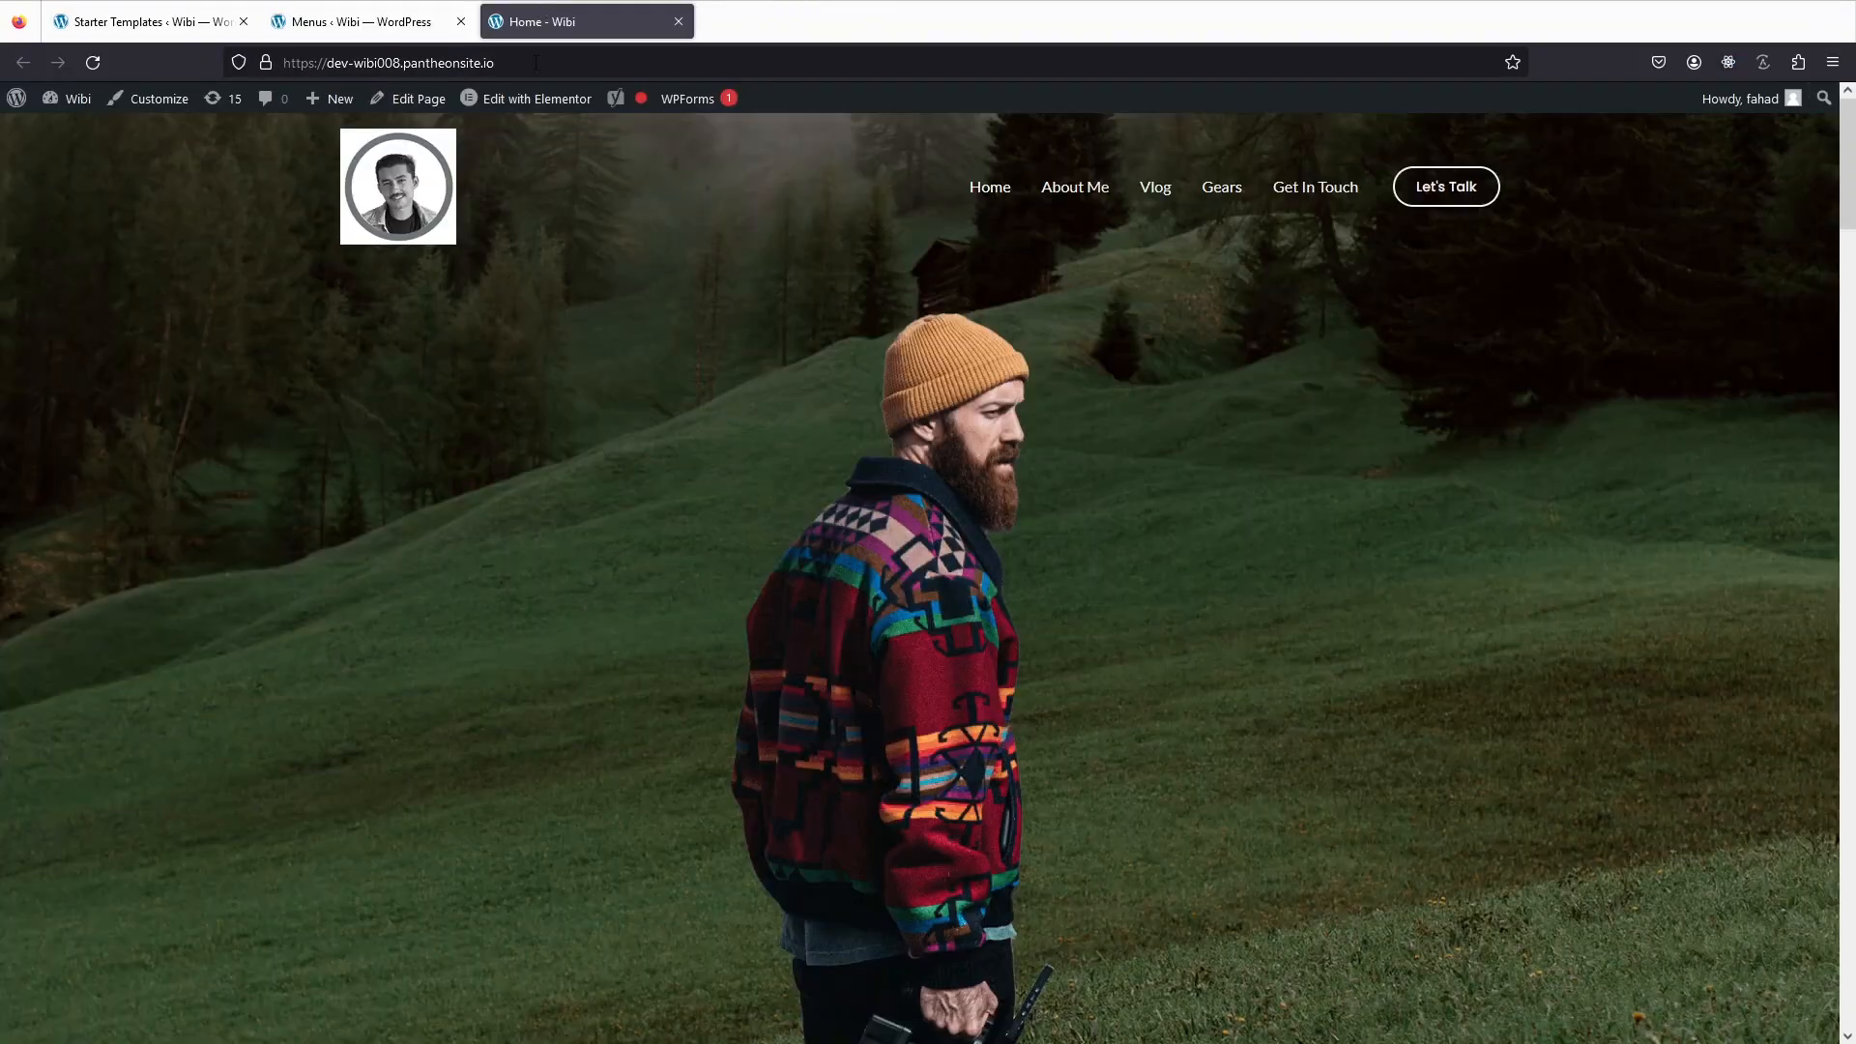
left_click(92, 64)
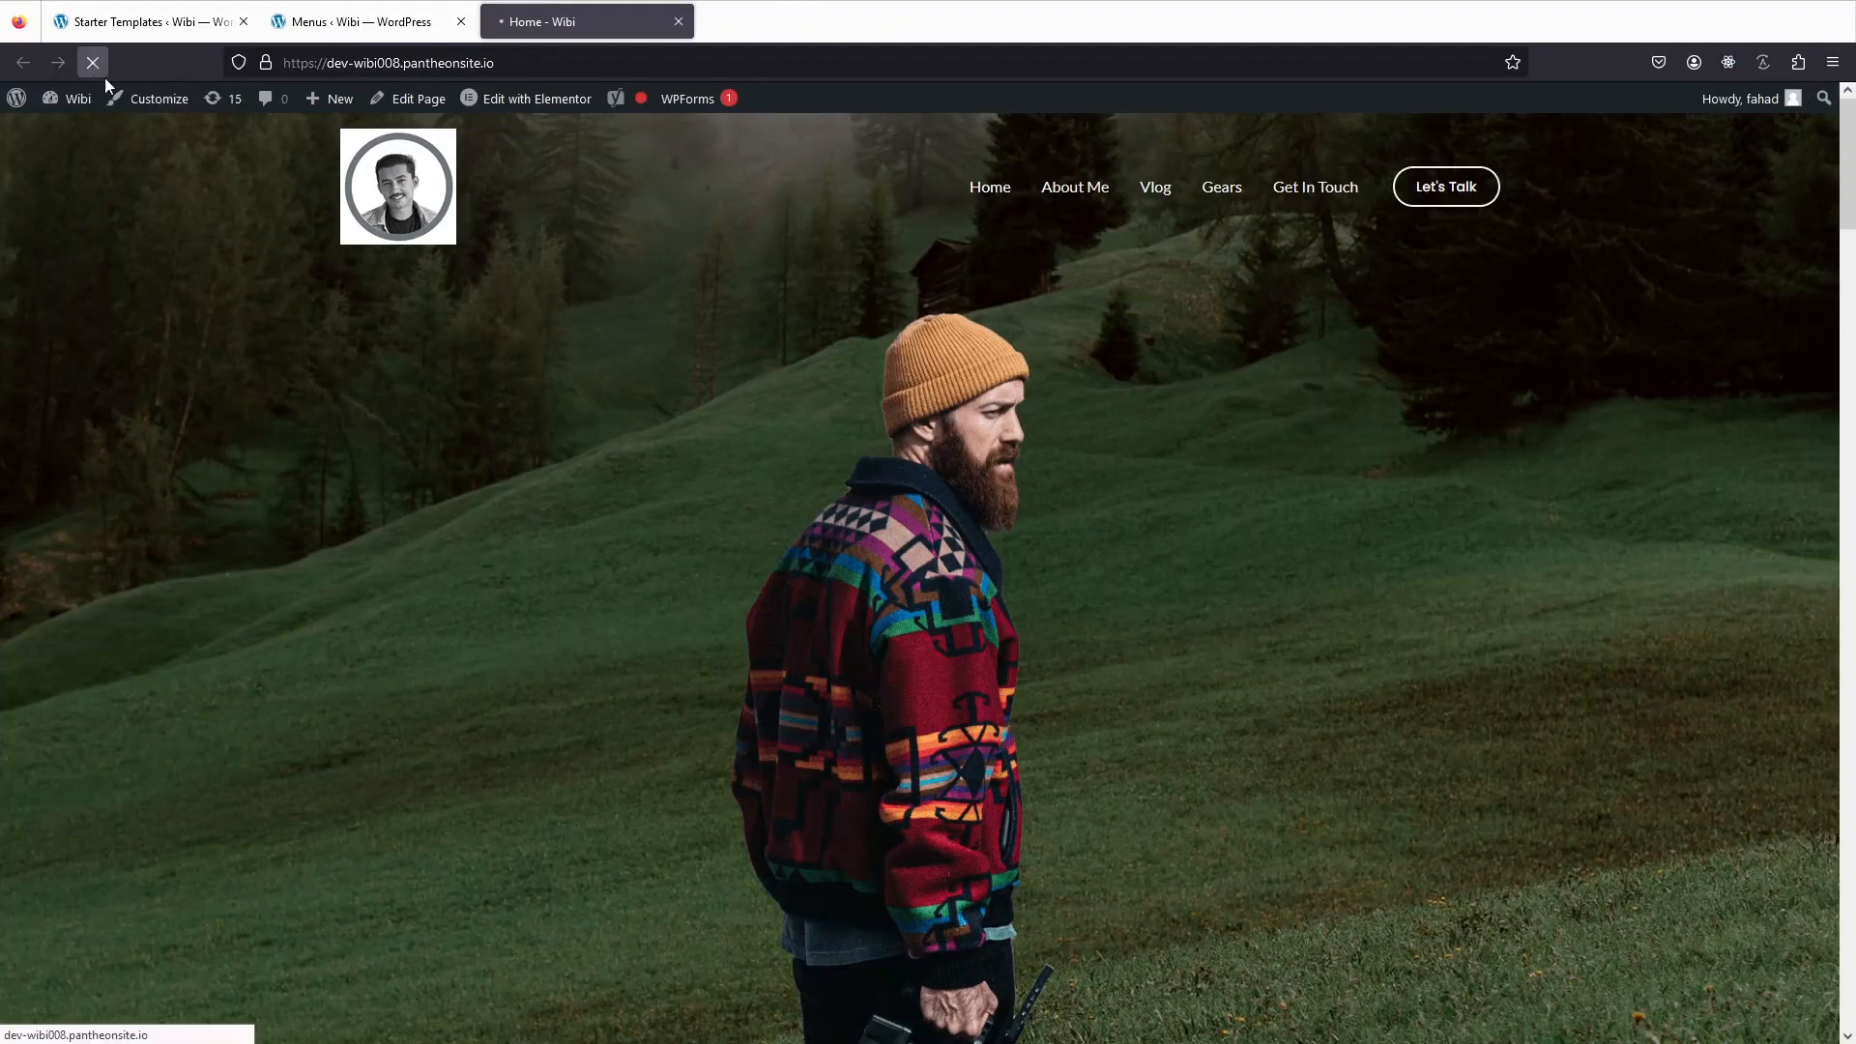